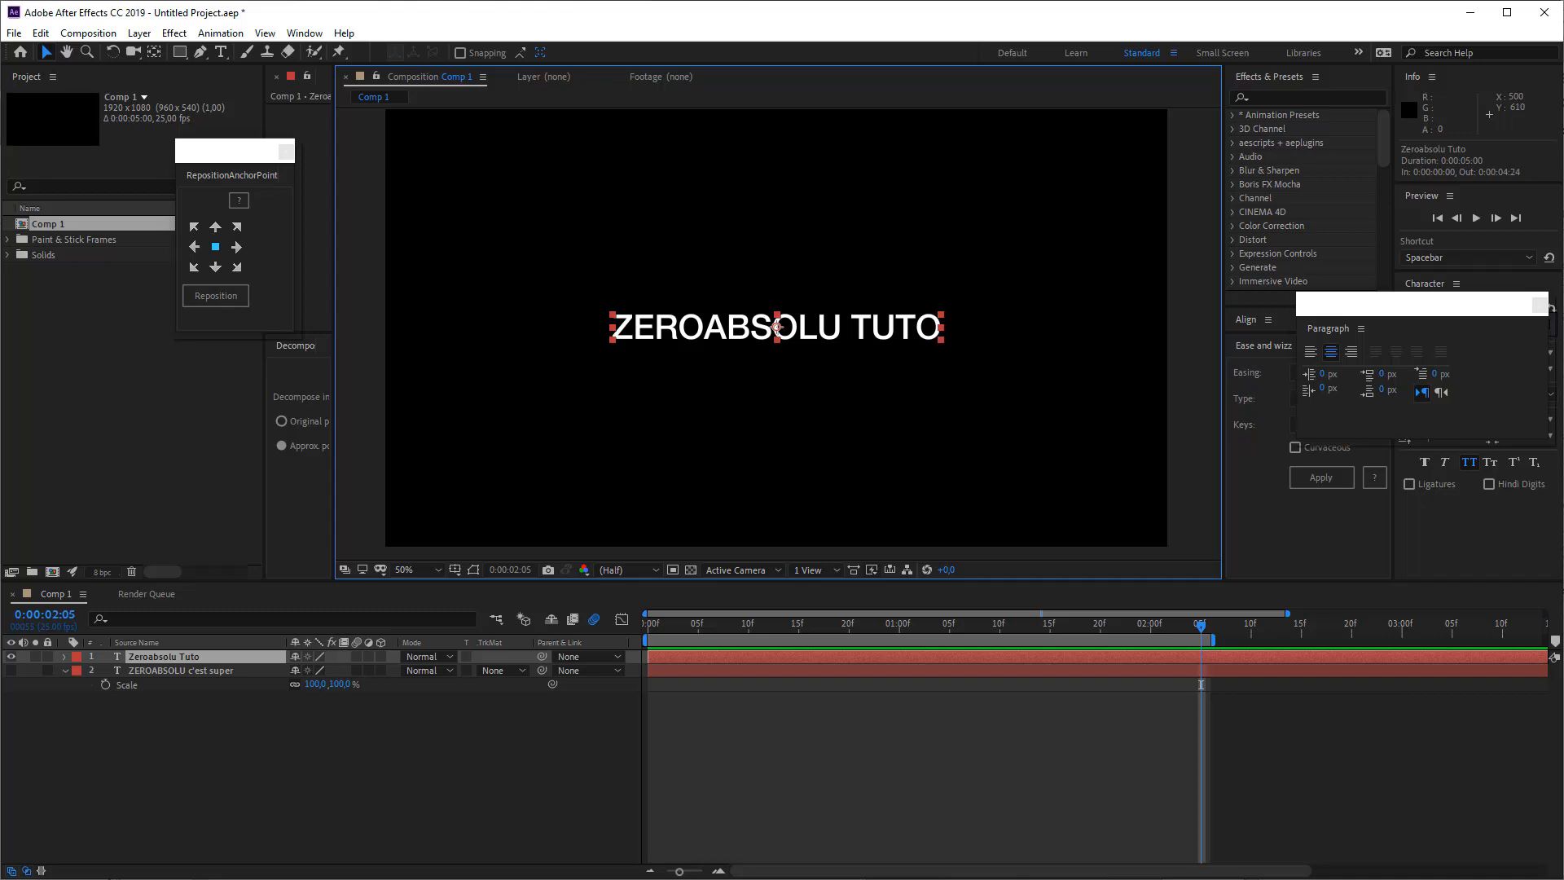
Switch to the video player and watch the CACOM_Patagonia_v08.mp4 text animation with the volume lowered, pausing it at the word CONTRE
{"action": "key", "text": "alt+Tab"}
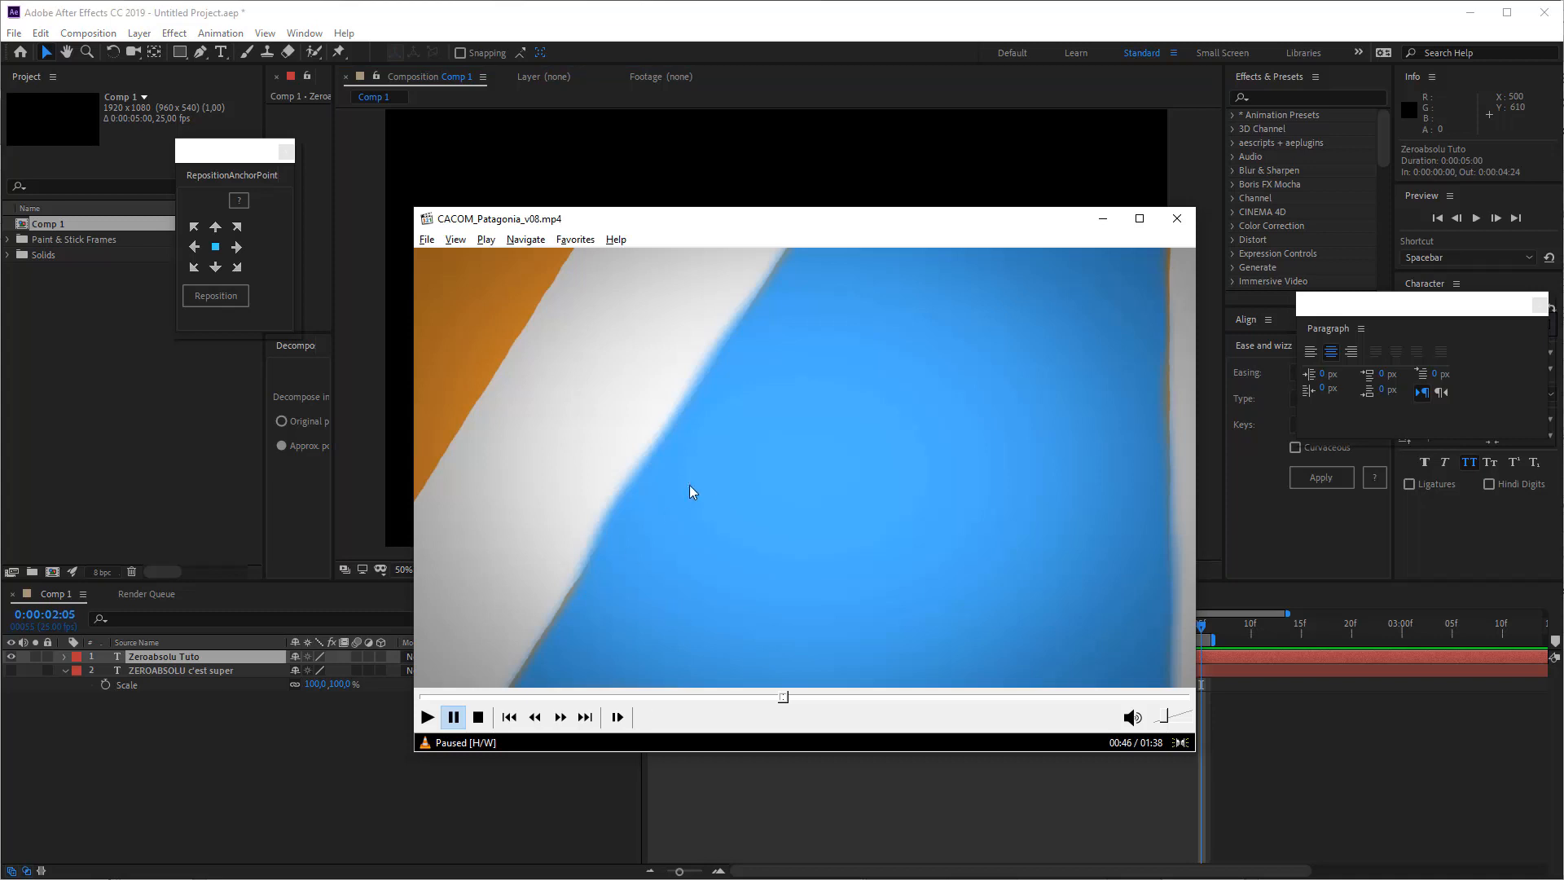
{"action": "key", "text": "space"}
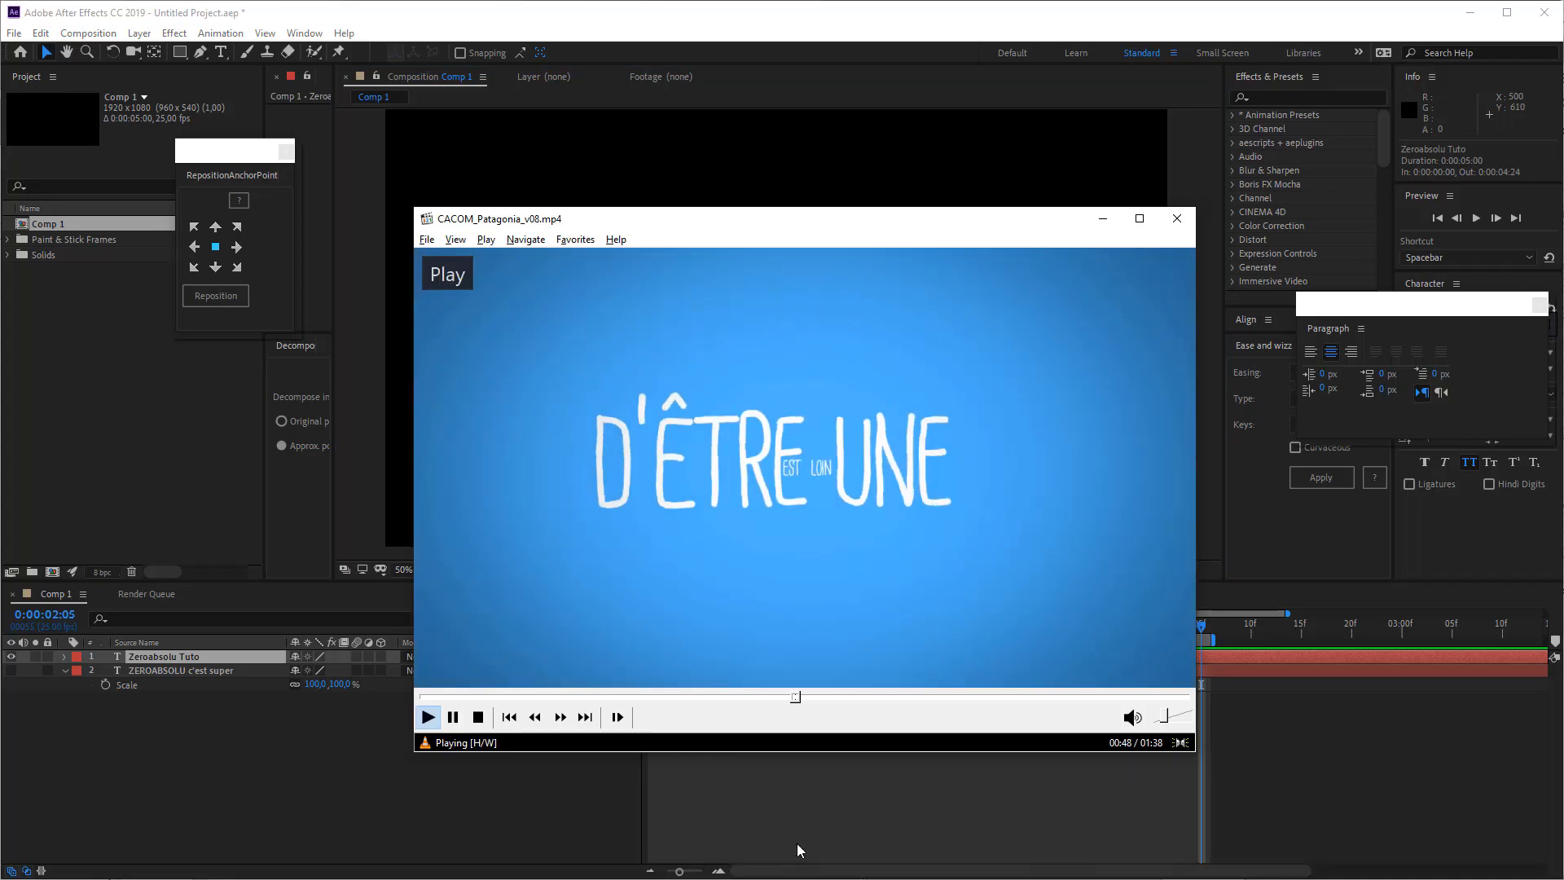
{"action": "scroll", "coordinate": [864, 726], "scroll_direction": "up", "scroll_amount": 2}
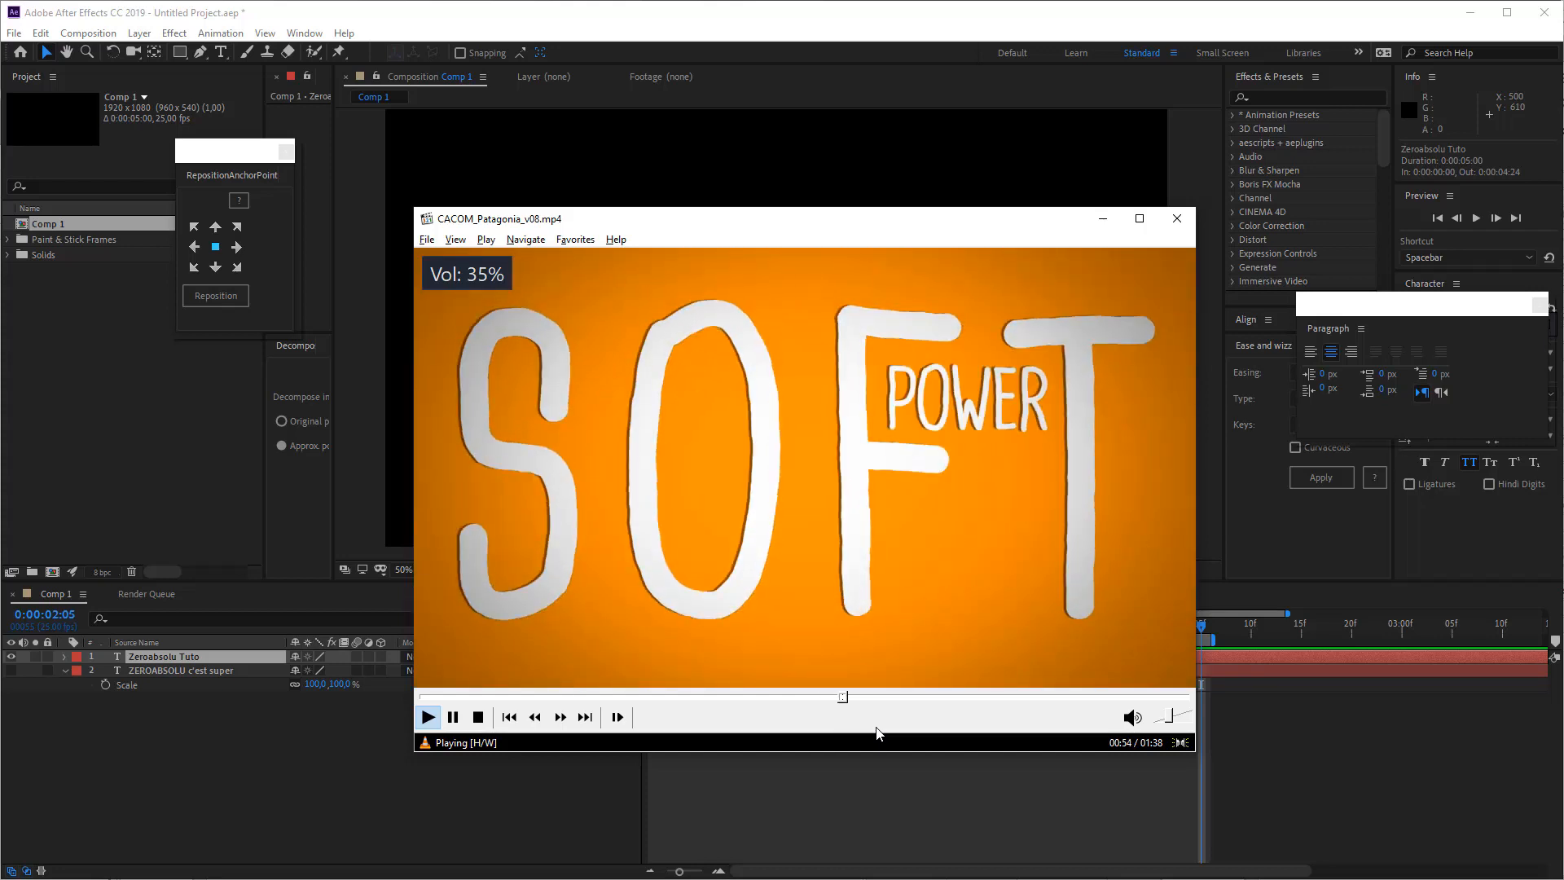
{"action": "scroll", "coordinate": [848, 737], "scroll_direction": "down", "scroll_amount": 4}
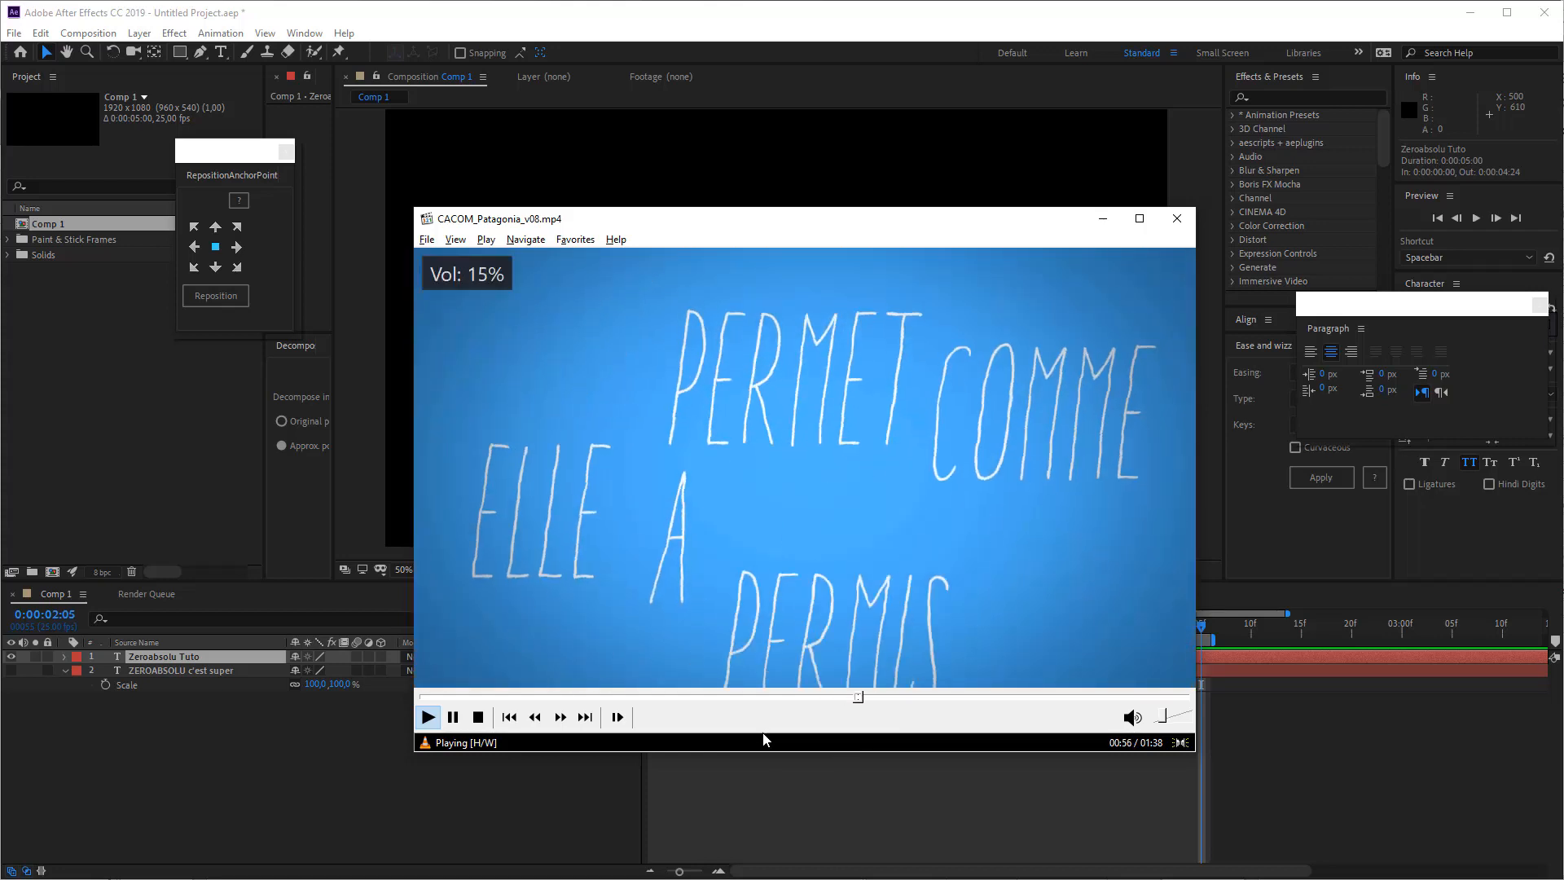
{"action": "scroll", "coordinate": [764, 739], "scroll_direction": "down", "scroll_amount": 3}
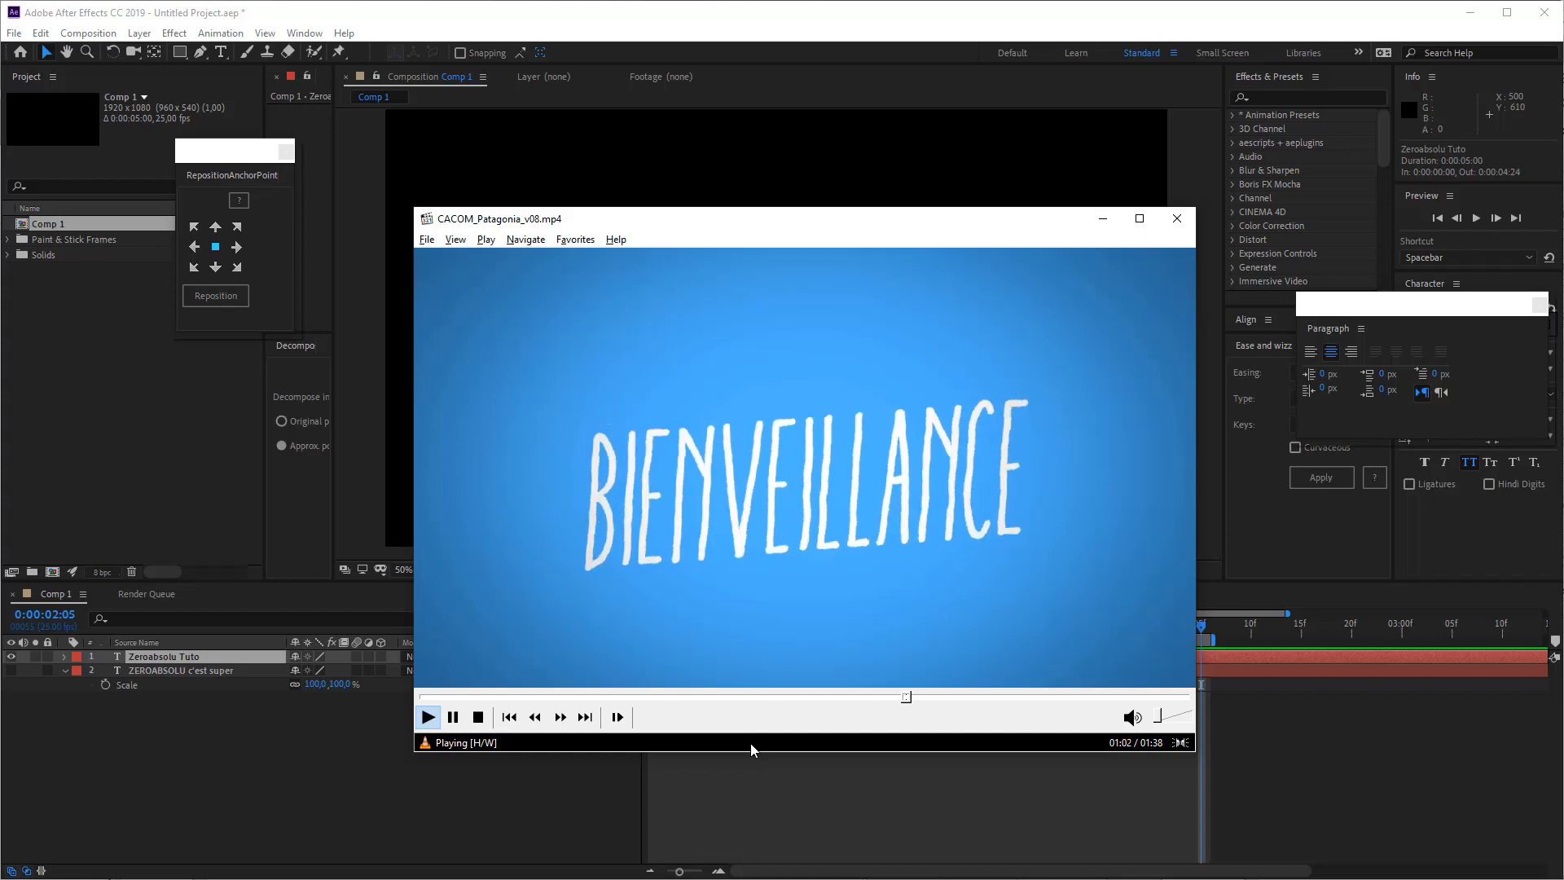
{"action": "left_click", "coordinate": [785, 603]}
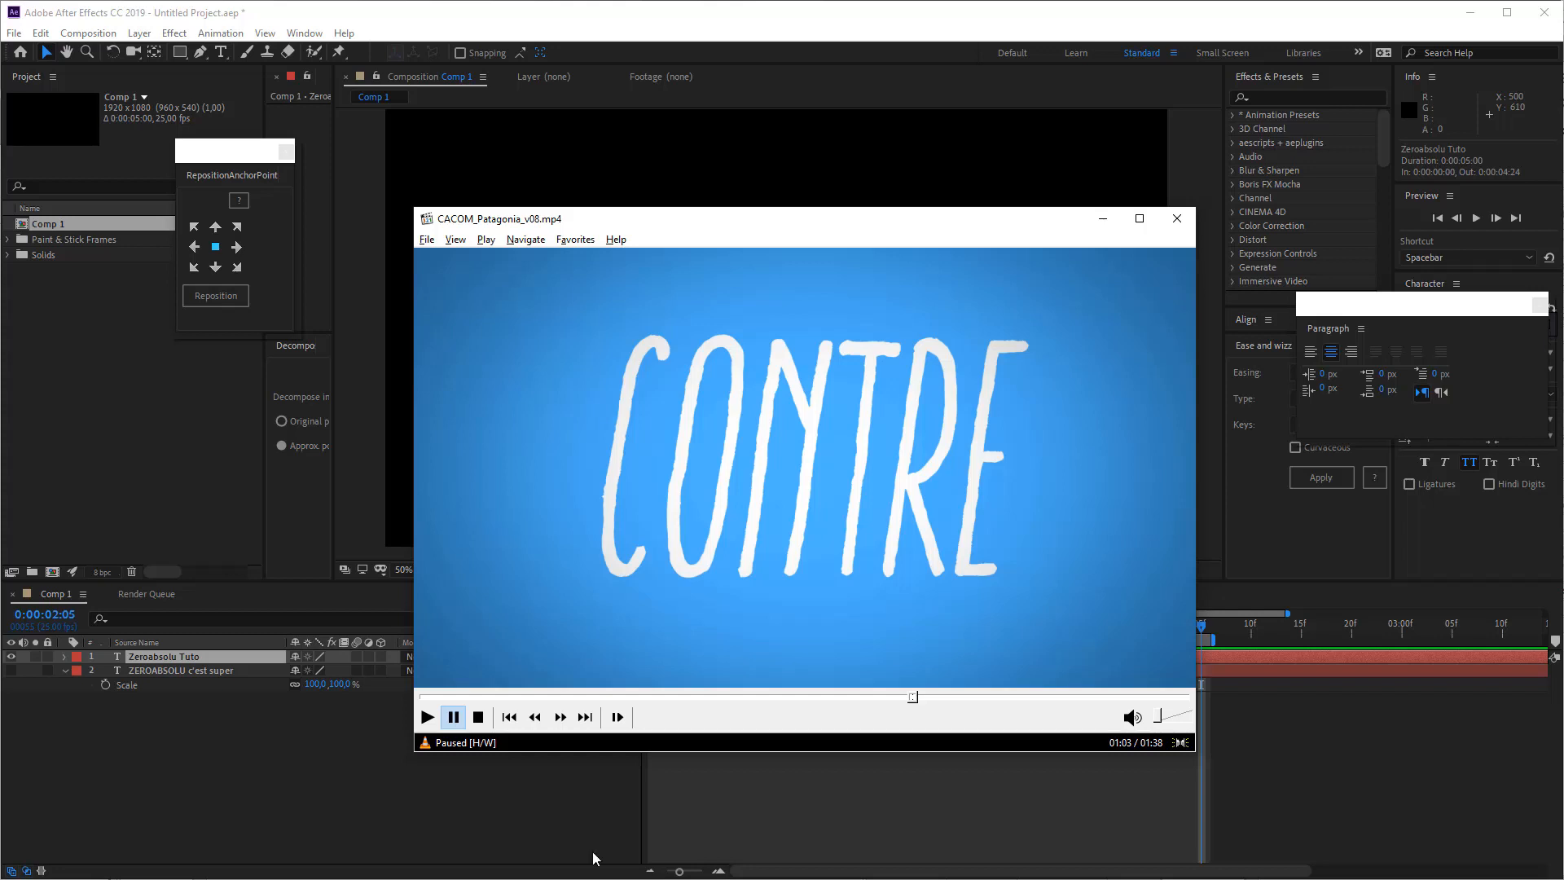
Switch to Firefox and review the DecomposeText page on aescripts, including its title and Name Your Own Price option
{"action": "key", "text": "alt+Tab"}
{"action": "key", "text": "alt+Tab"}
{"action": "key", "text": "alt+Tab"}
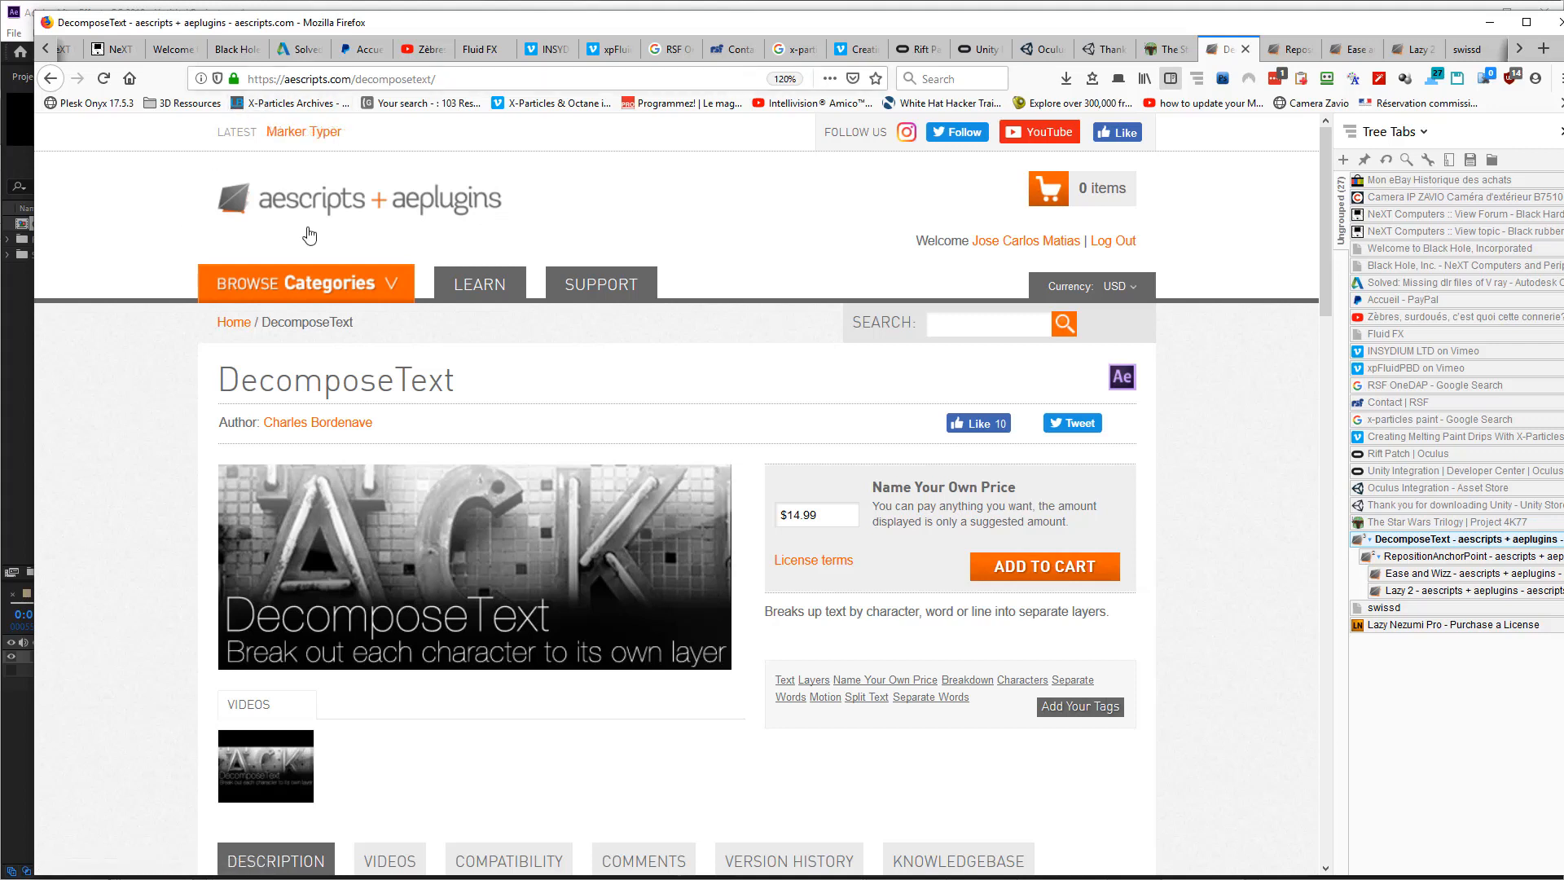
{"action": "left_click", "coordinate": [310, 283]}
{"action": "left_click_drag", "start_coordinate": [453, 383], "coordinate": [256, 383]}
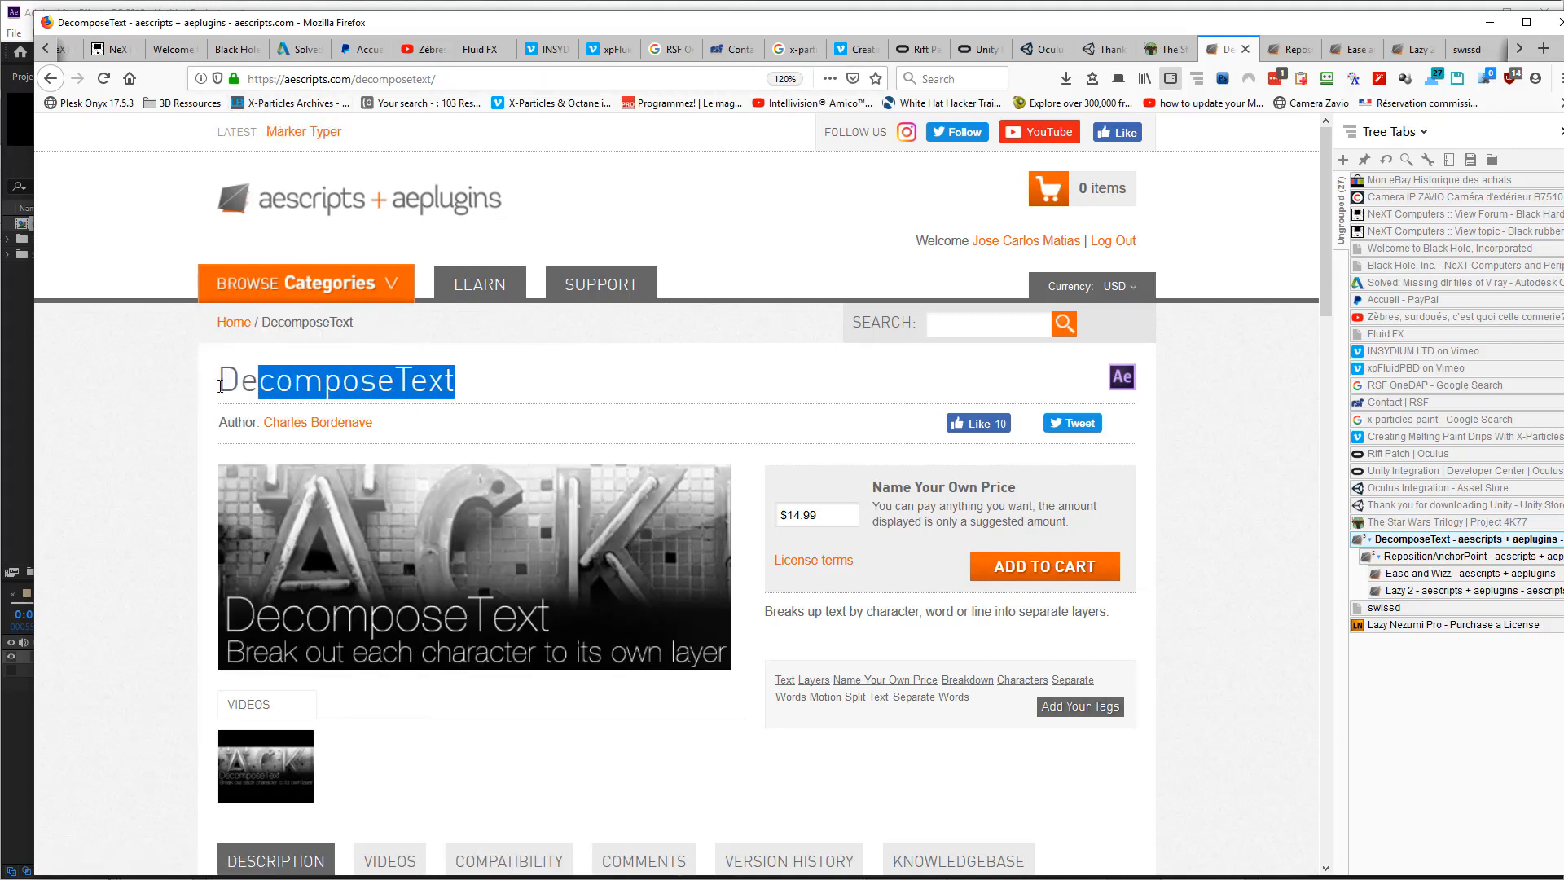
{"action": "left_click", "coordinate": [163, 391]}
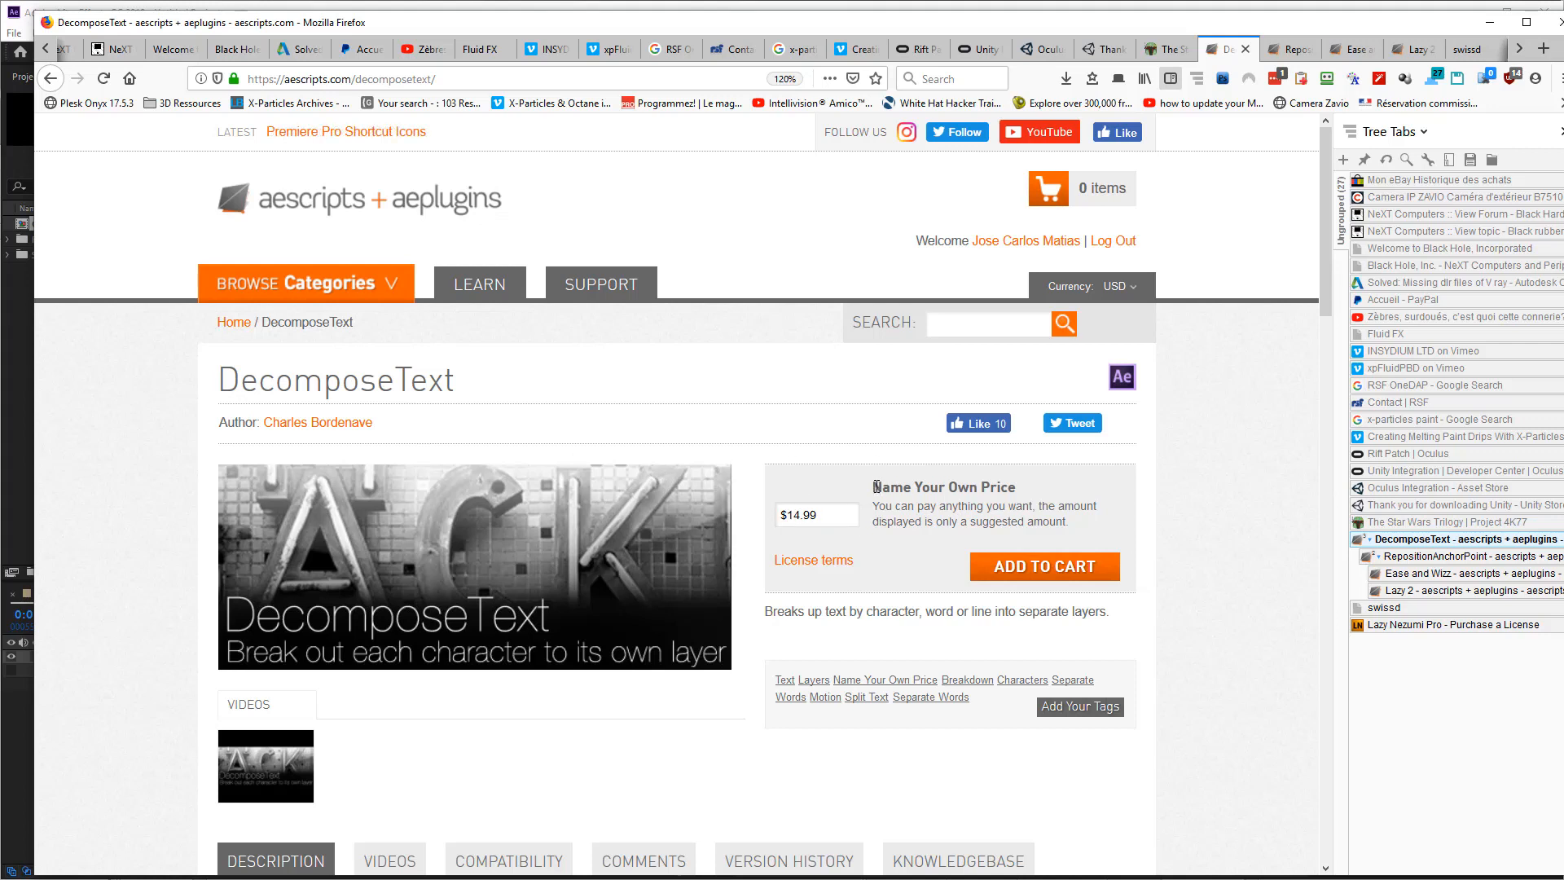
{"action": "mouse_move", "coordinate": [874, 486]}
{"action": "left_mouse_down"}
{"action": "mouse_move", "coordinate": [1015, 488]}
{"action": "mouse_move", "coordinate": [873, 488]}
{"action": "left_mouse_up"}
{"action": "left_click", "coordinate": [1016, 493]}
{"action": "left_click", "coordinate": [837, 516]}
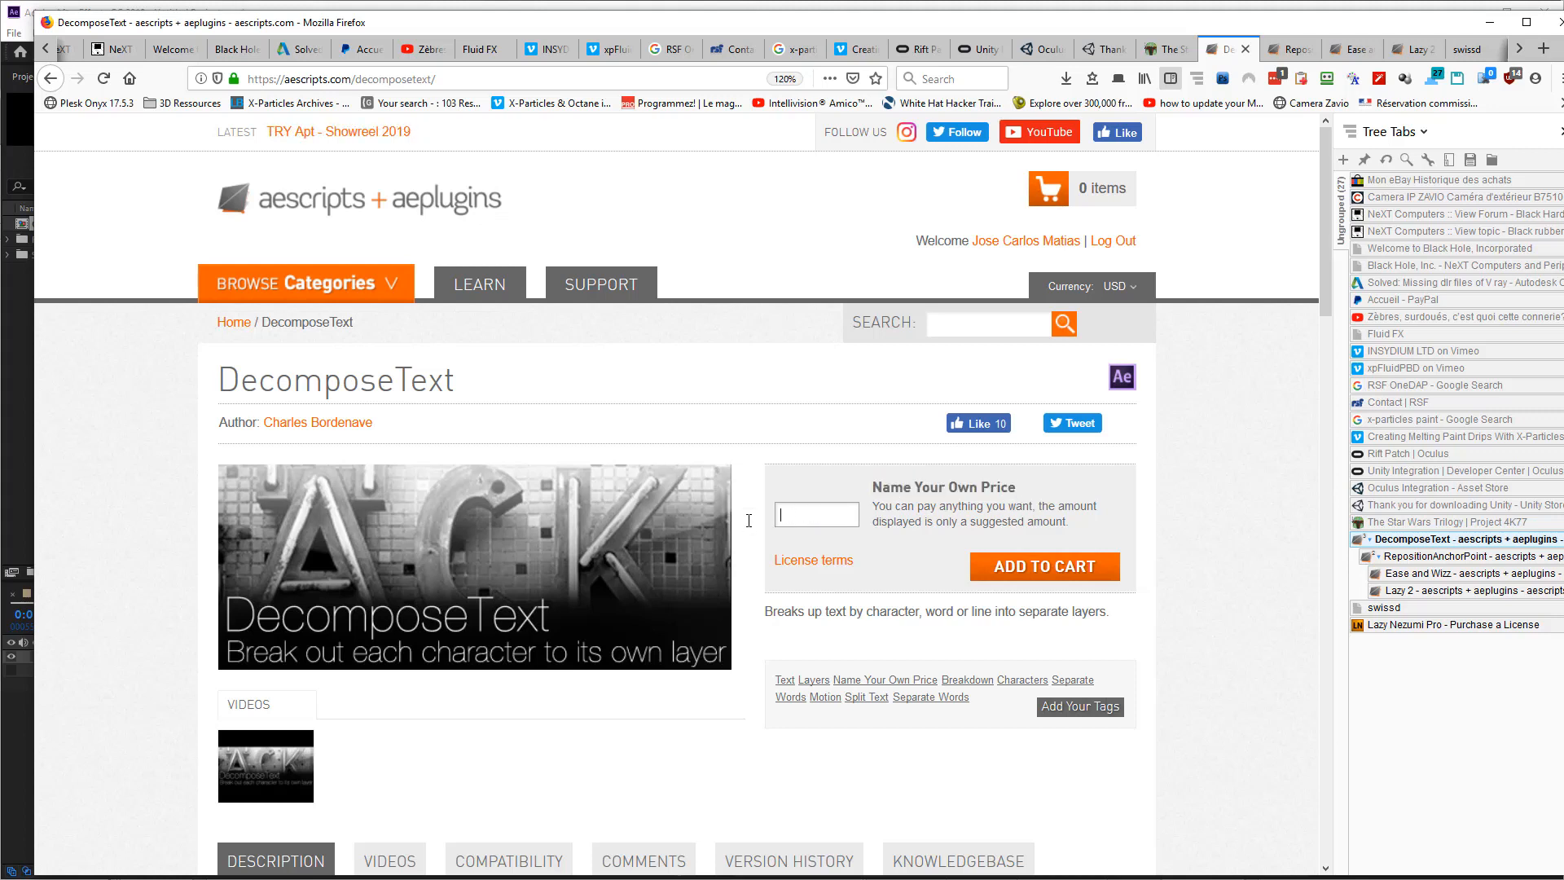
{"action": "left_click", "coordinate": [752, 439]}
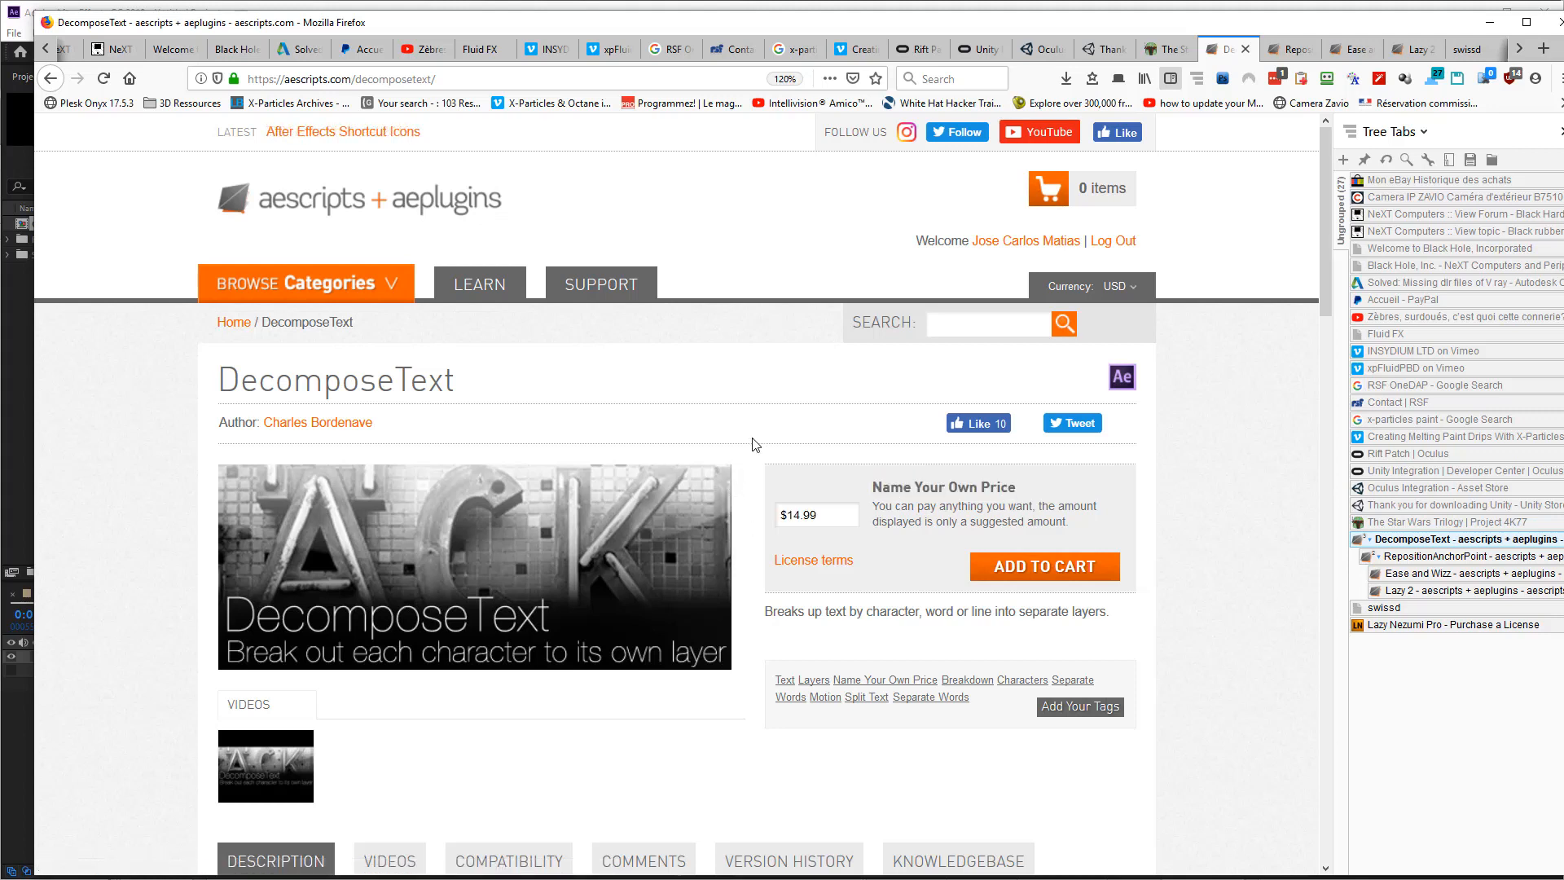
{"action": "key", "text": "alt+Tab"}
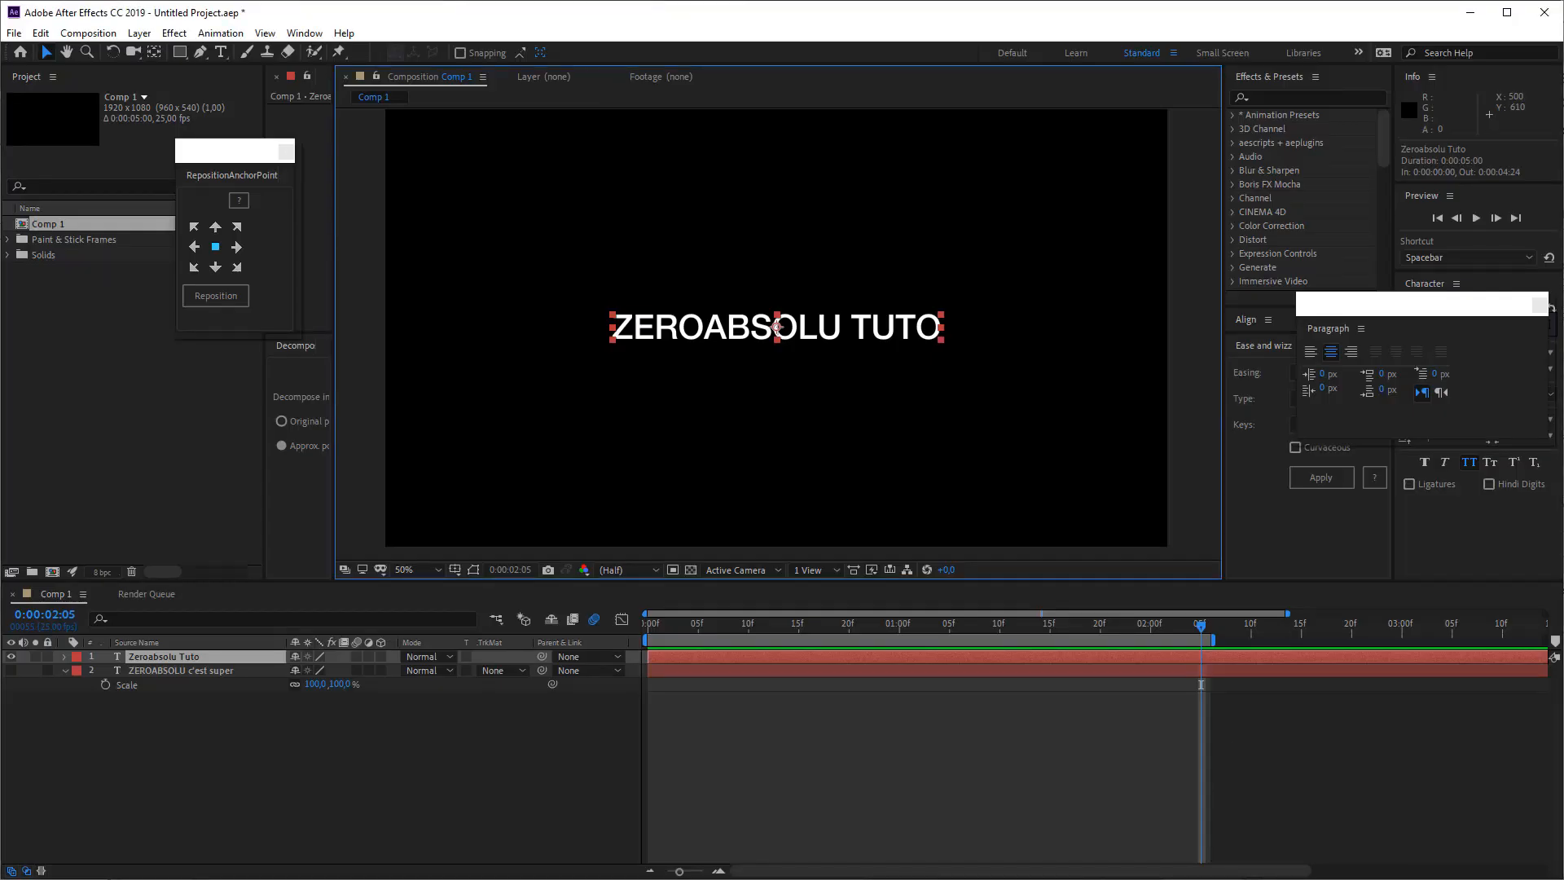
{"action": "key", "text": "alt+Tab"}
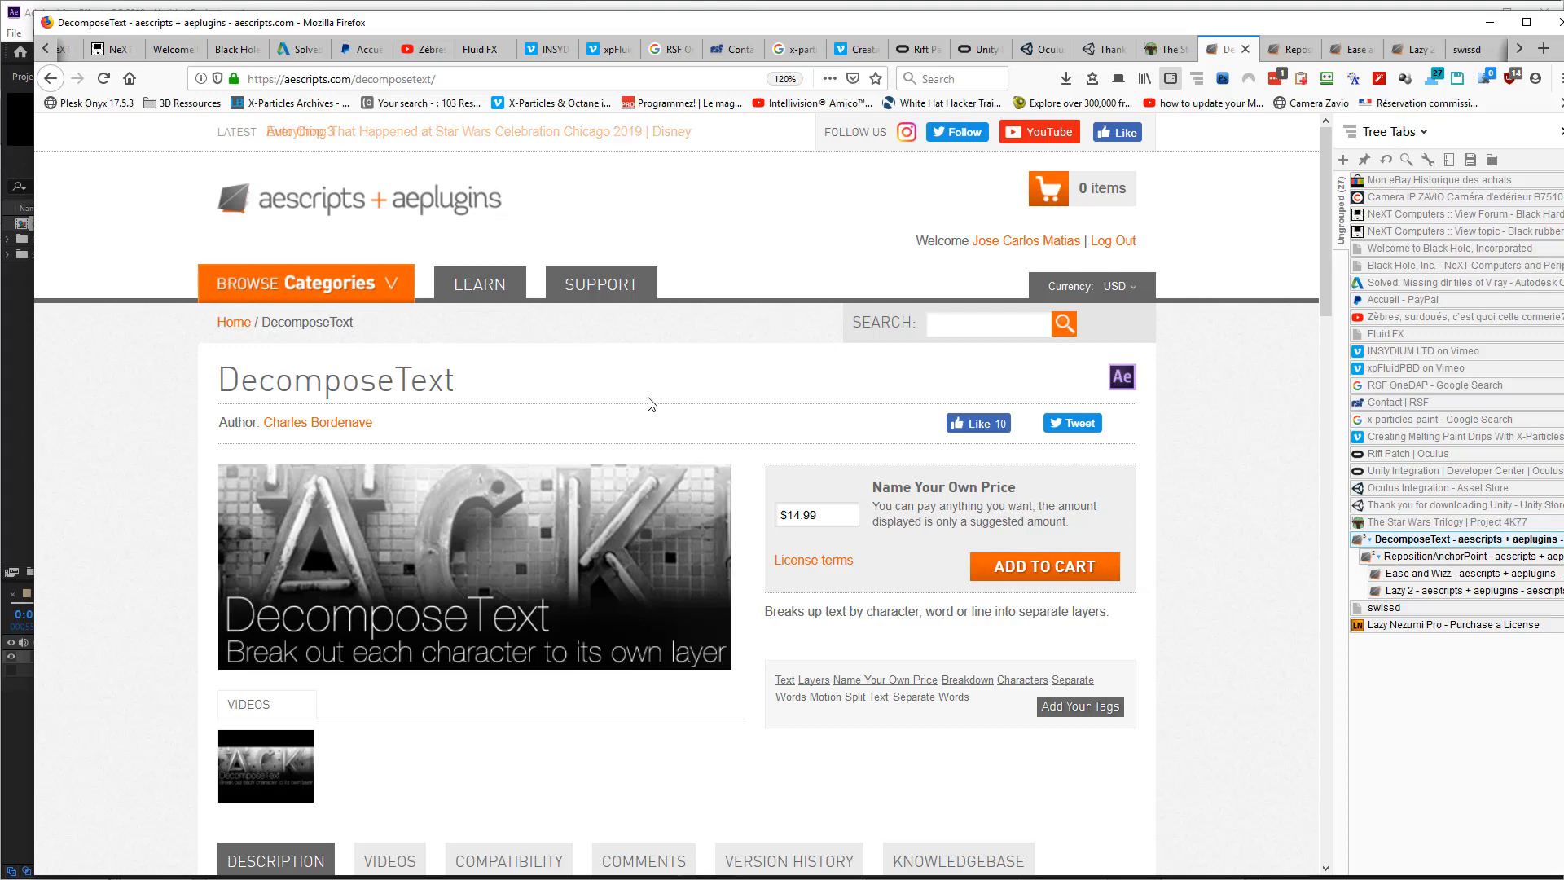
{"action": "double_click", "coordinate": [363, 380]}
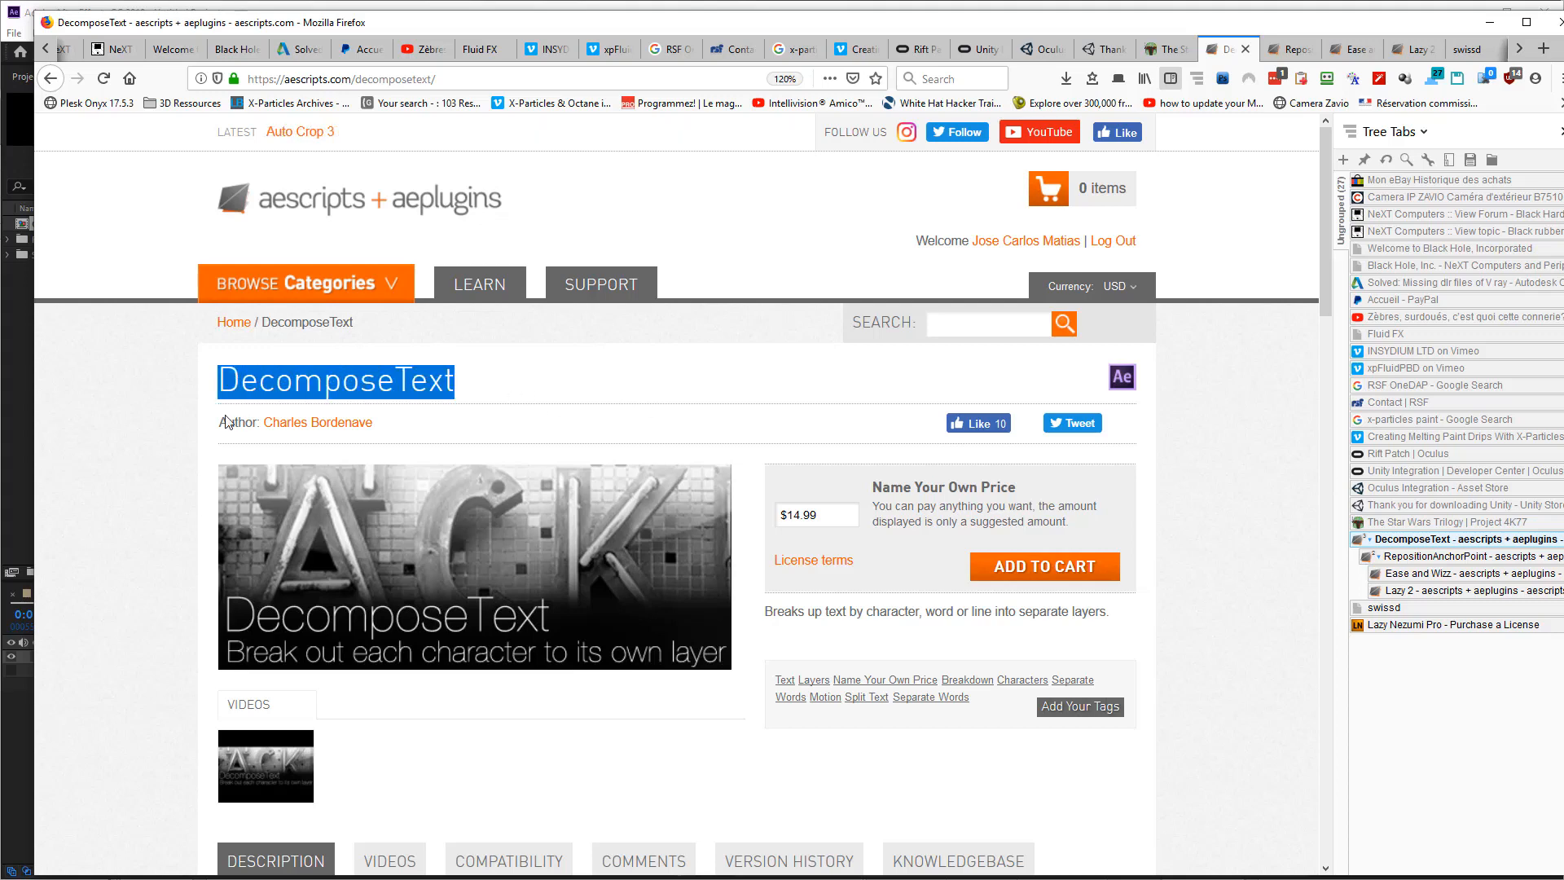
Open the RepositionAnchorPoint script page and review its title and price field
{"action": "left_click", "coordinate": [1417, 556]}
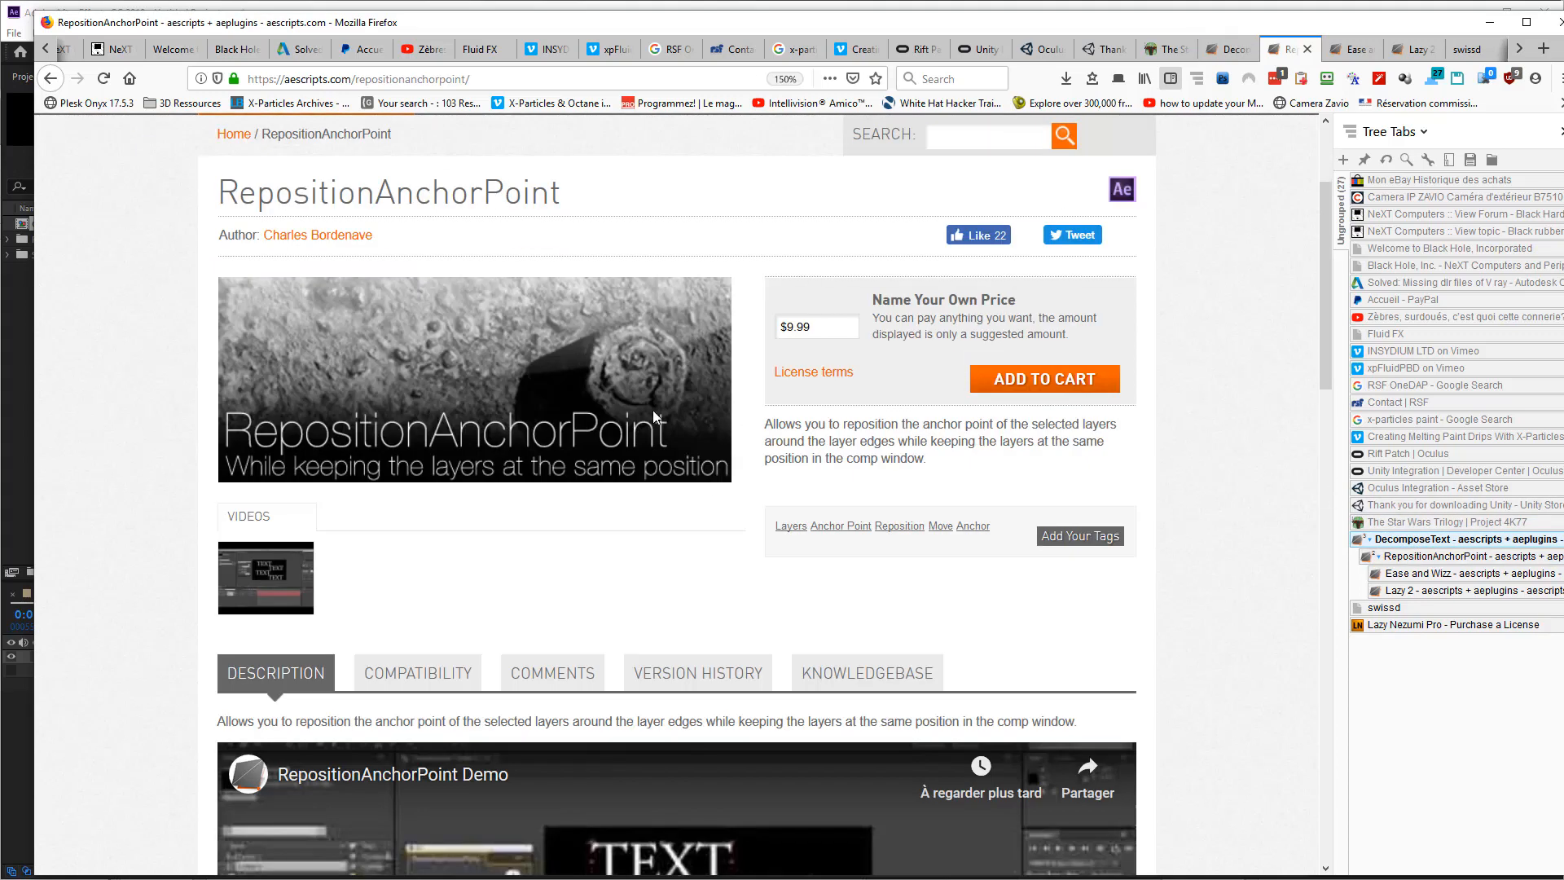
{"action": "double_click", "coordinate": [248, 192]}
{"action": "left_click", "coordinate": [249, 192]}
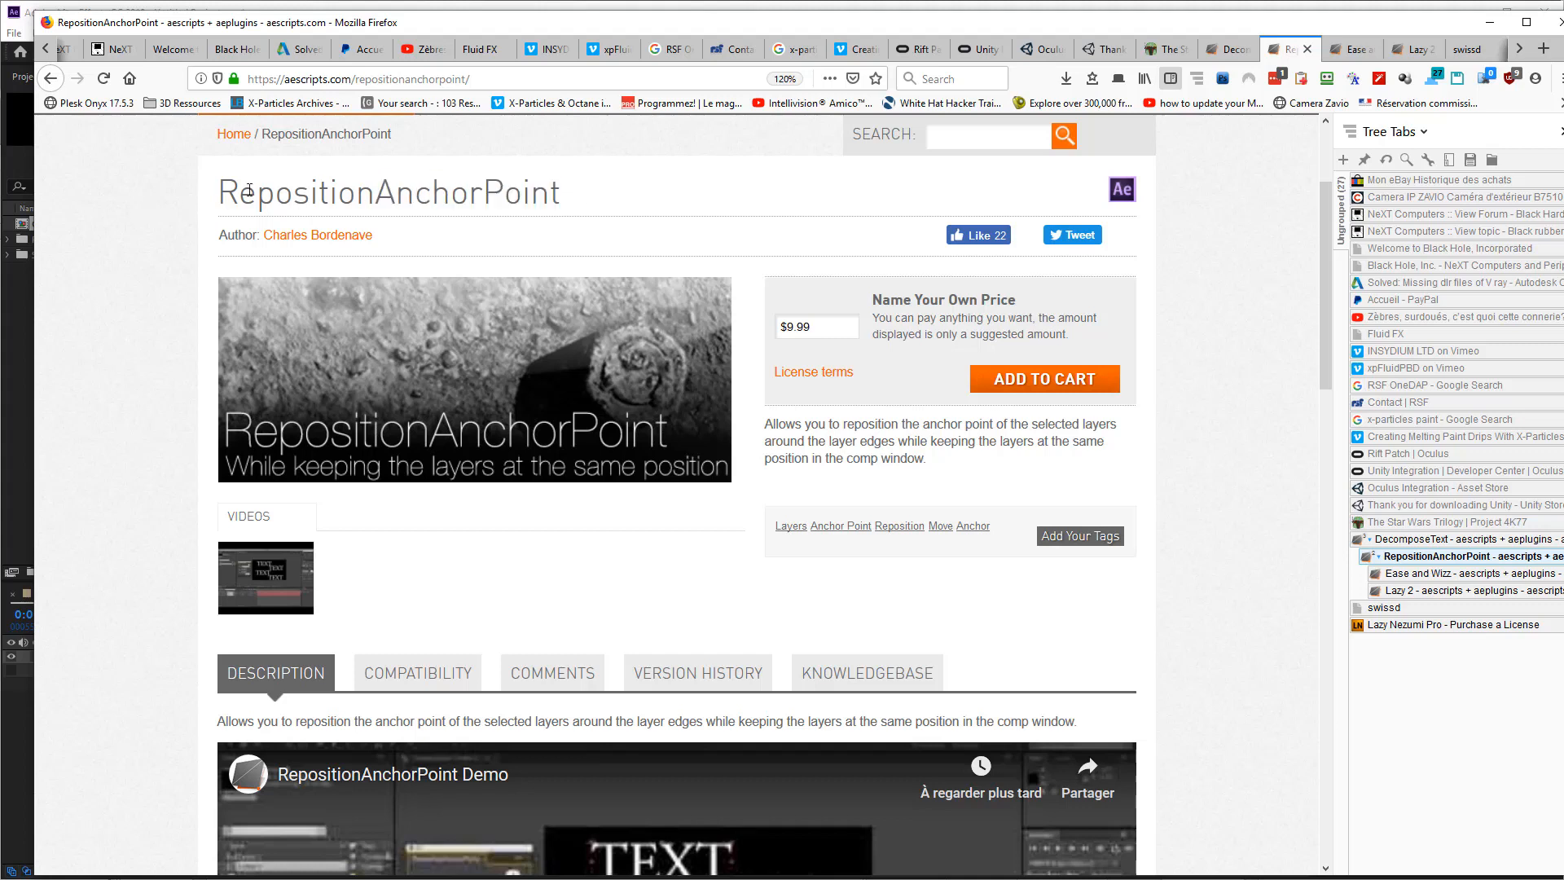
{"action": "left_click_drag", "start_coordinate": [224, 193], "coordinate": [550, 195]}
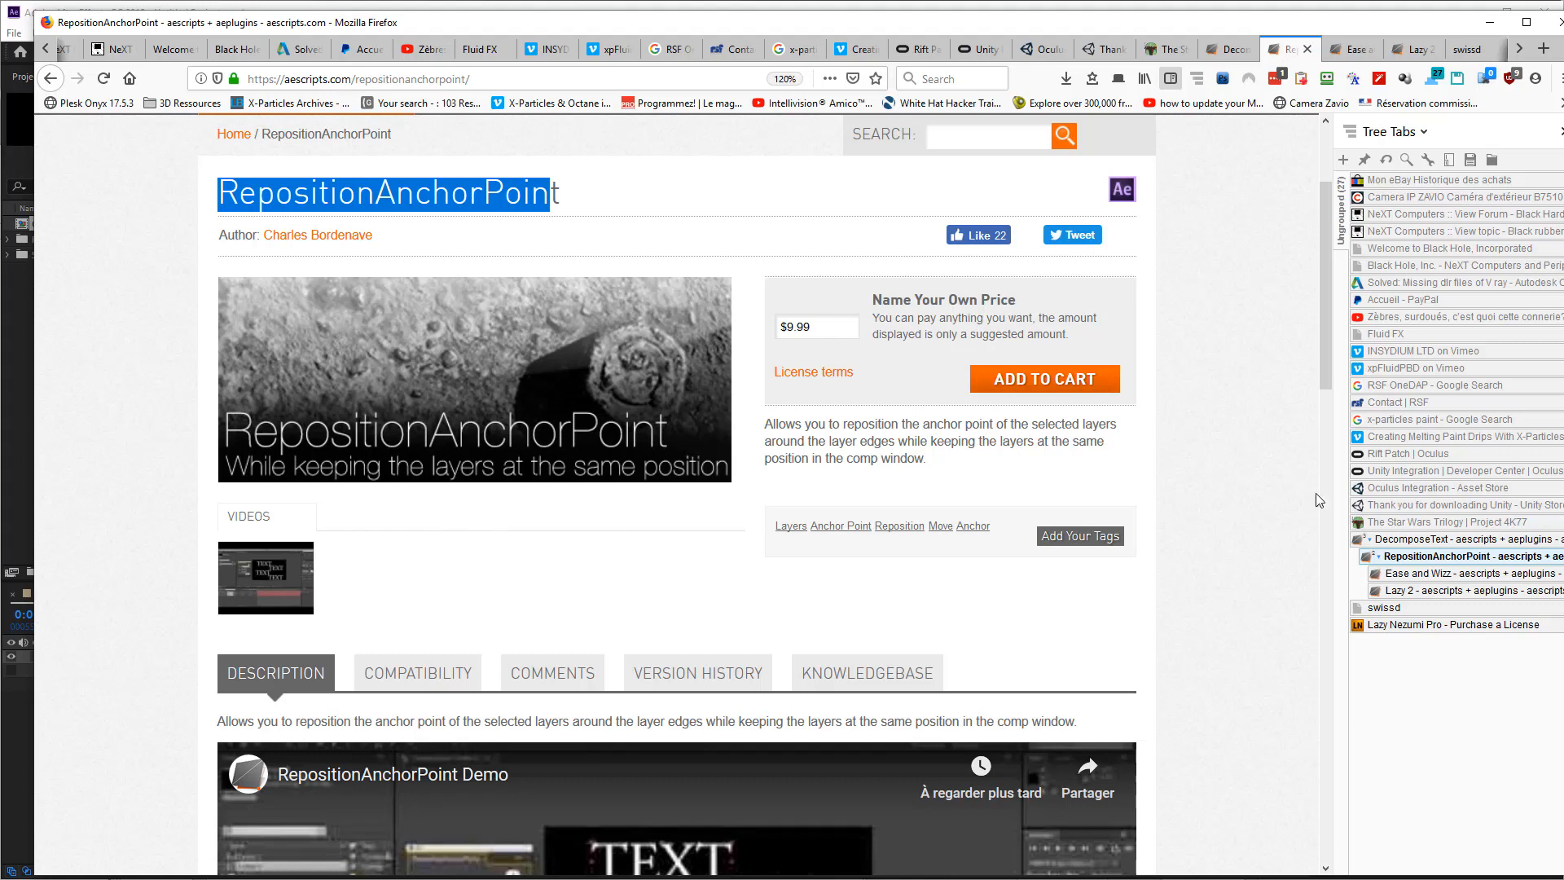
{"action": "left_click", "coordinate": [794, 326]}
{"action": "left_click", "coordinate": [901, 322]}
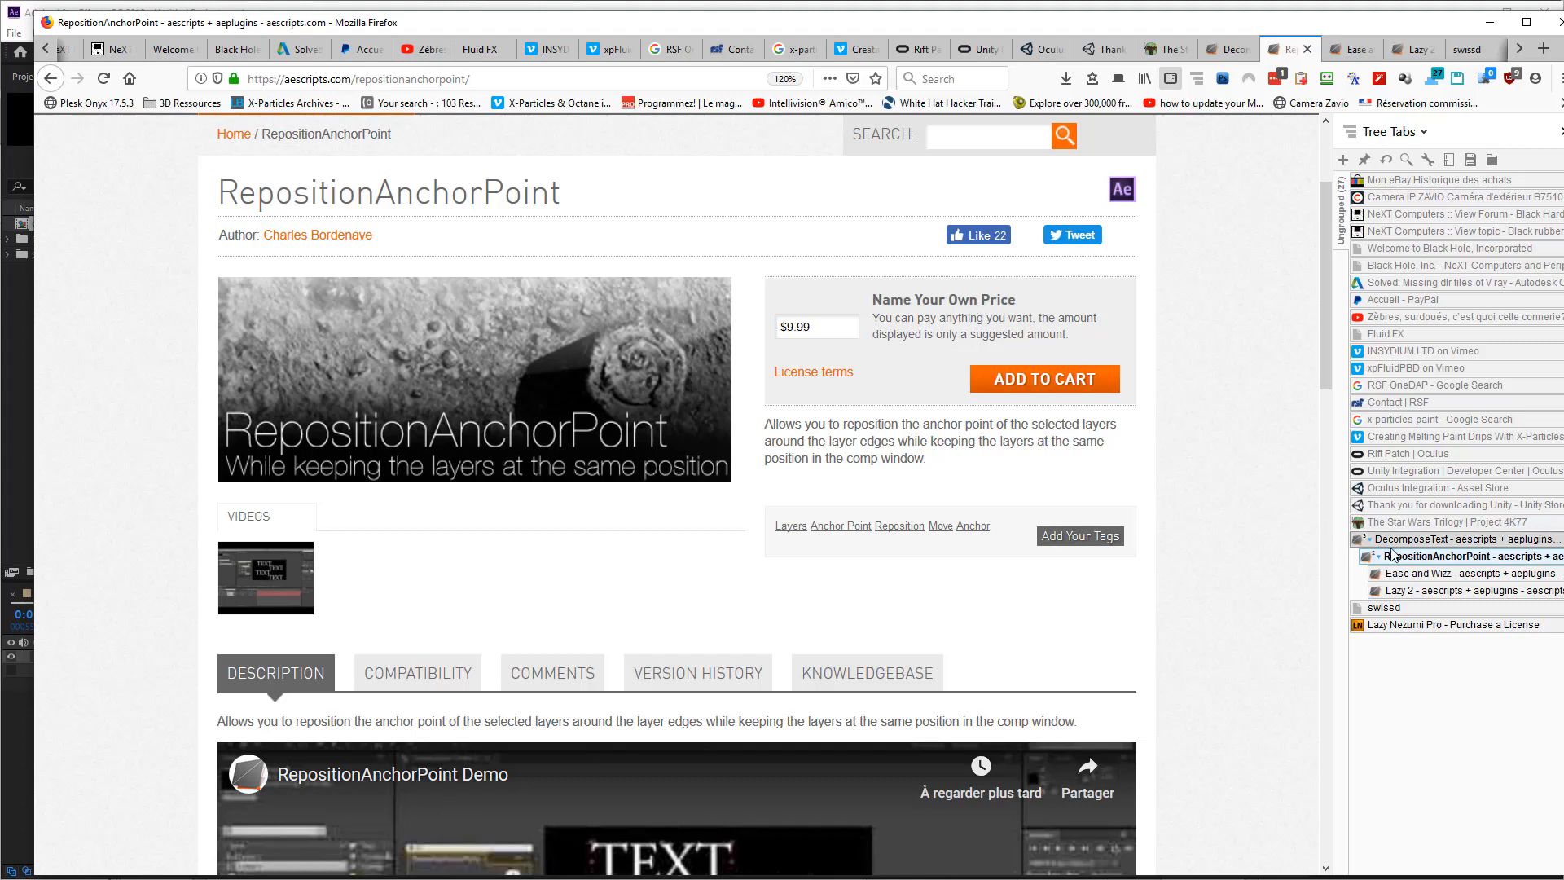
Open the Ease and Wizz script page and look through its description and price
{"action": "left_click", "coordinate": [1424, 574]}
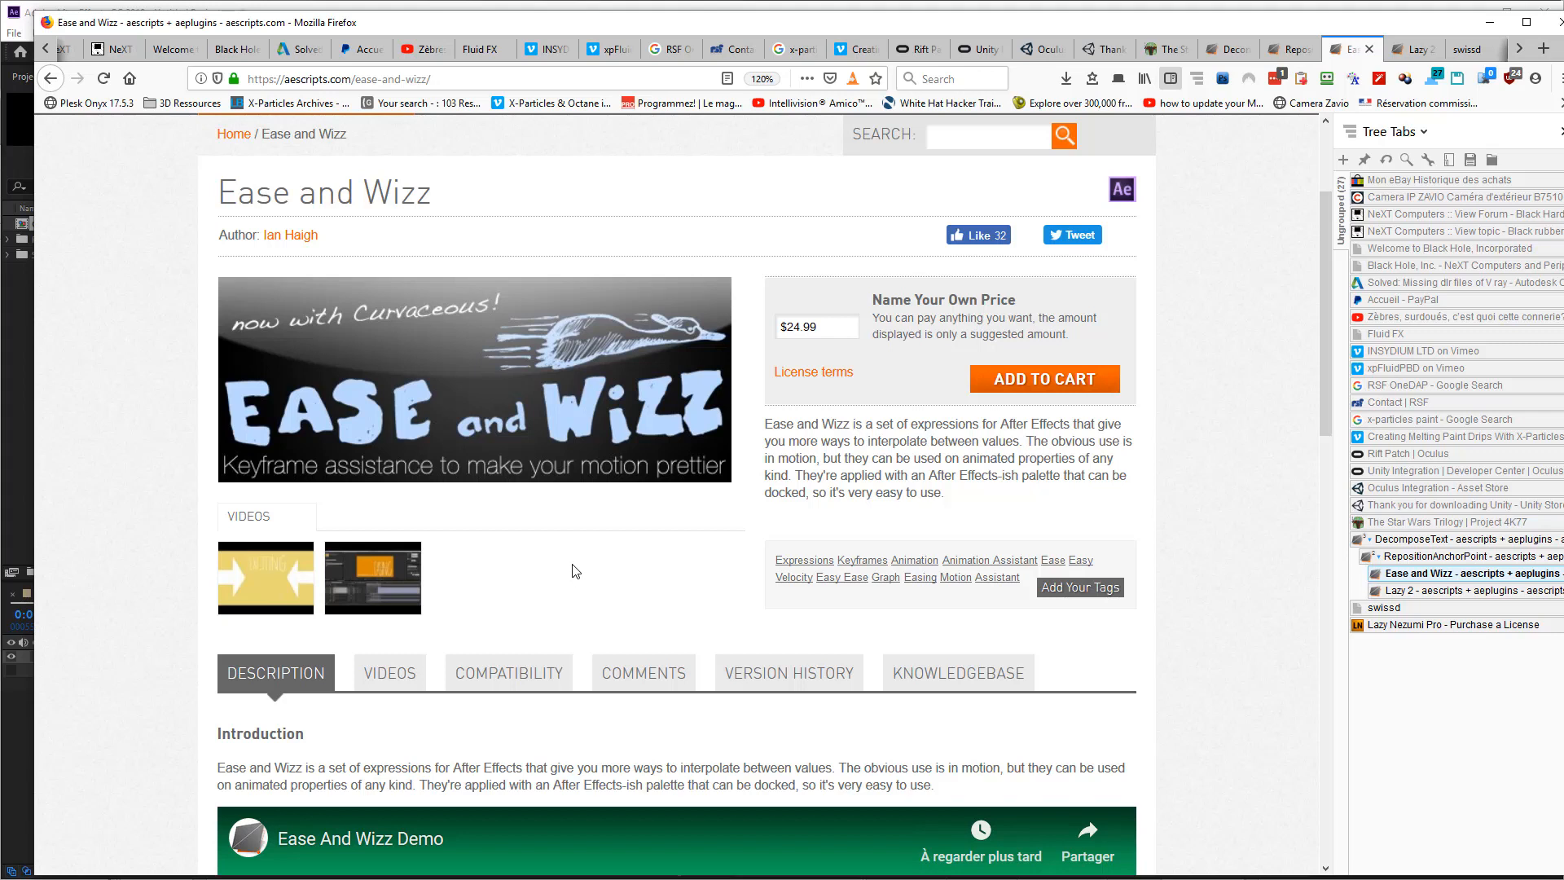
{"action": "scroll", "coordinate": [576, 570], "scroll_direction": "down", "scroll_amount": 4}
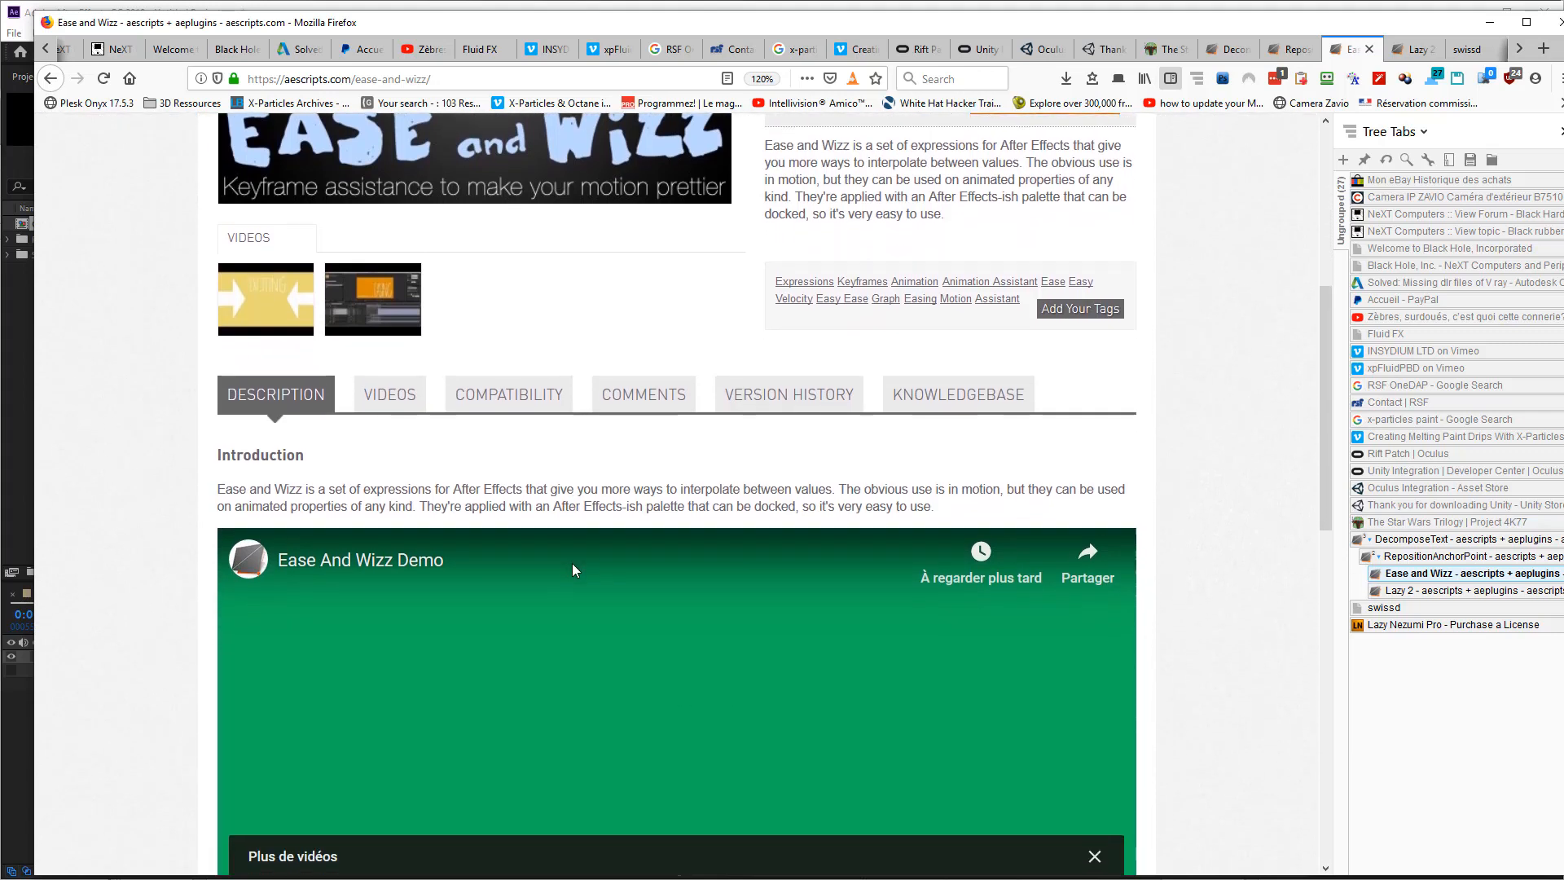
{"action": "scroll", "coordinate": [572, 568], "scroll_direction": "up", "scroll_amount": 4}
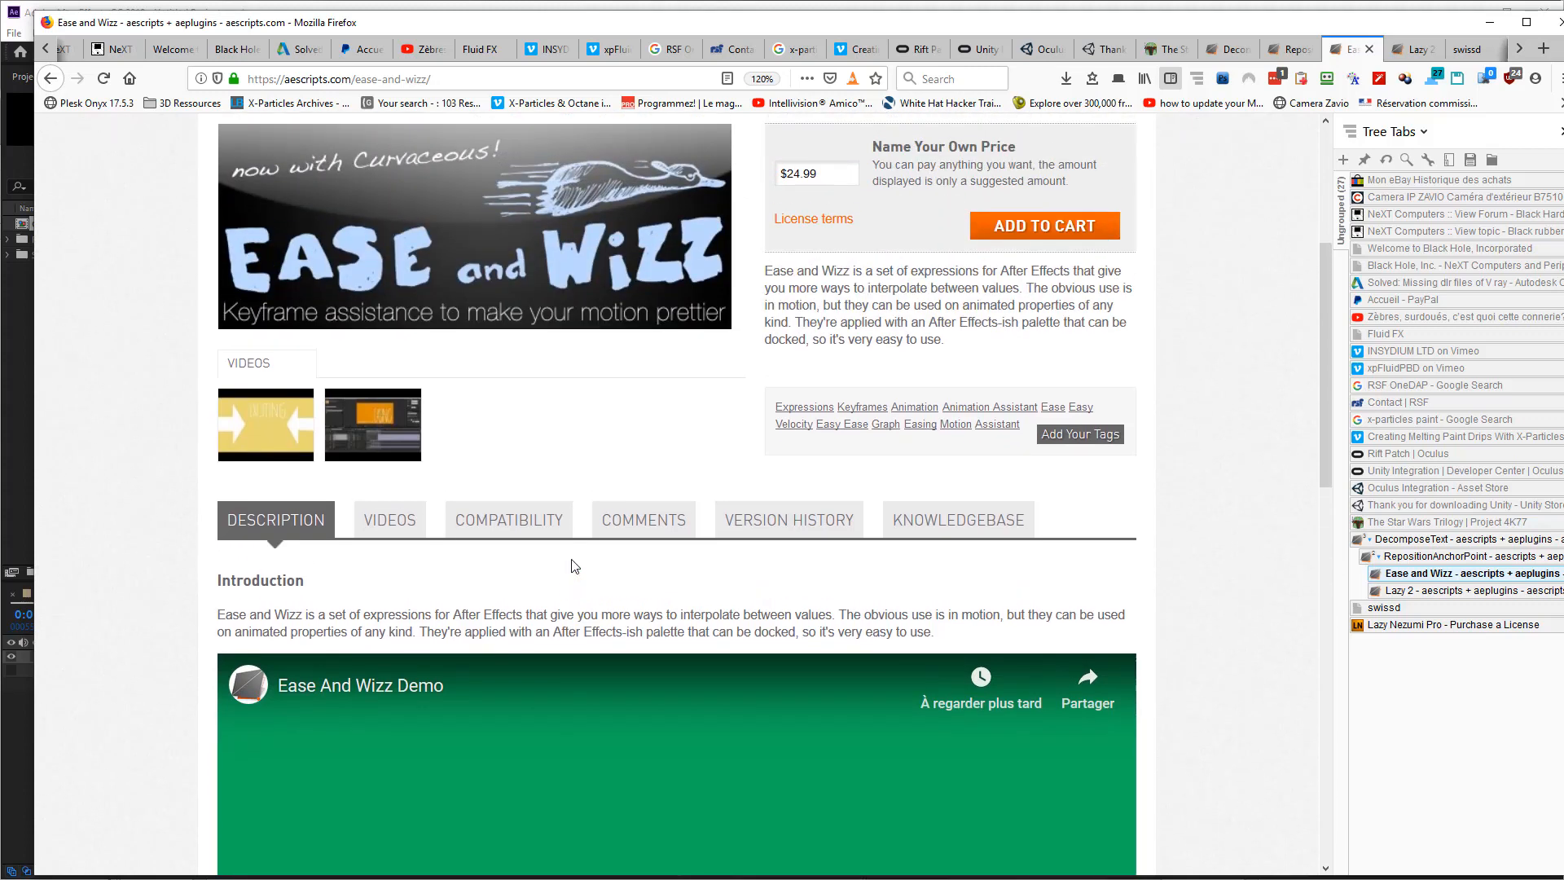
{"action": "scroll", "coordinate": [576, 566], "scroll_direction": "up", "scroll_amount": 2}
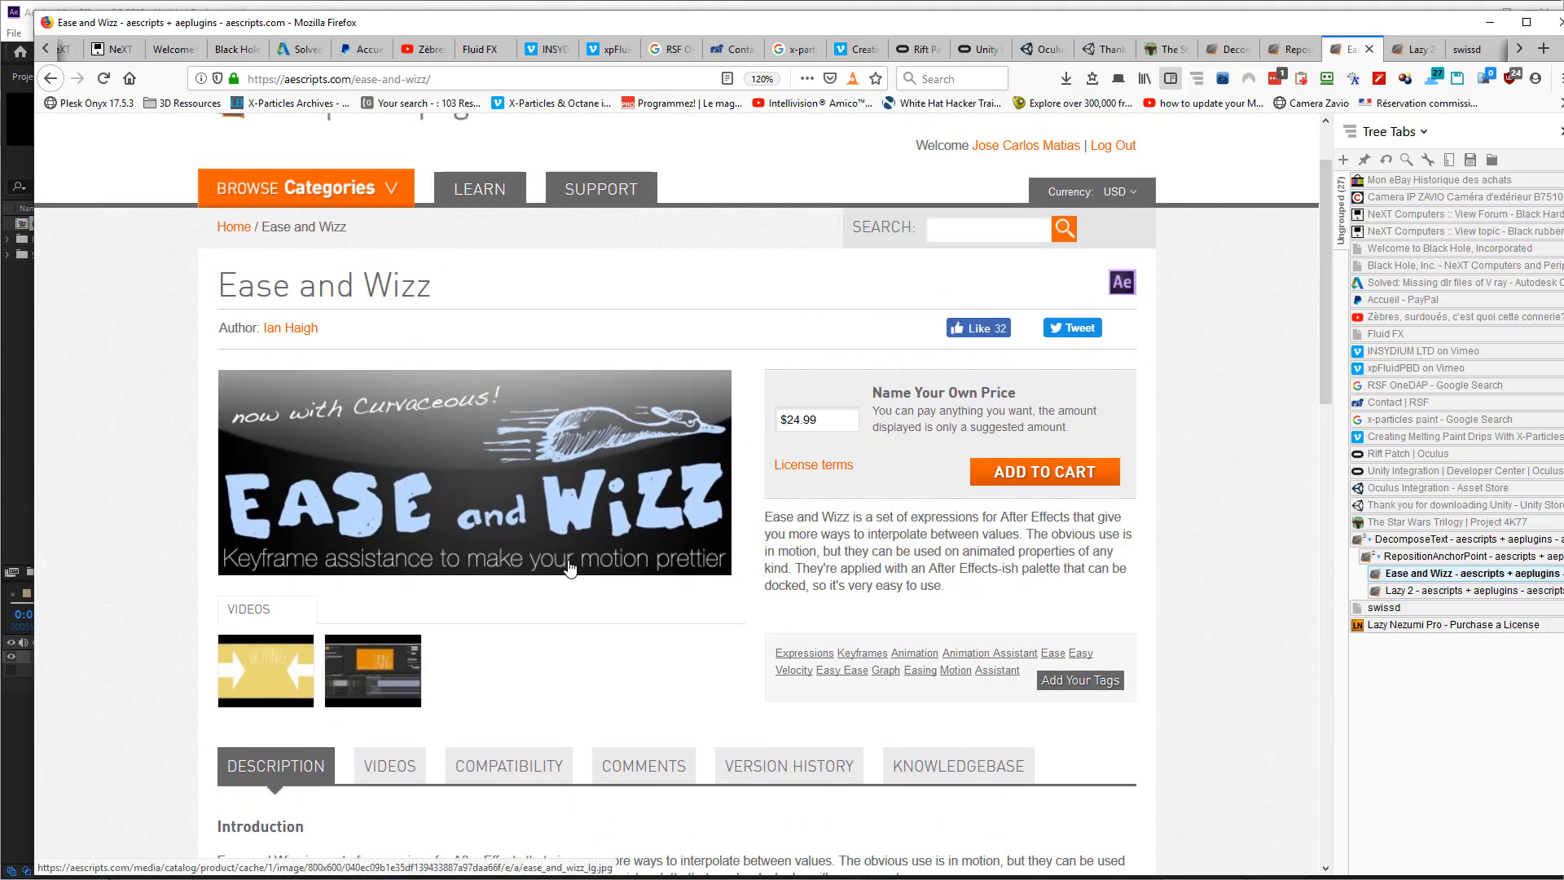
Return to After Effects, move the title to about position 880, 528, and extend its text to "Zeroabsolu Tuto Anime Texte"
{"action": "left_click", "coordinate": [546, 10]}
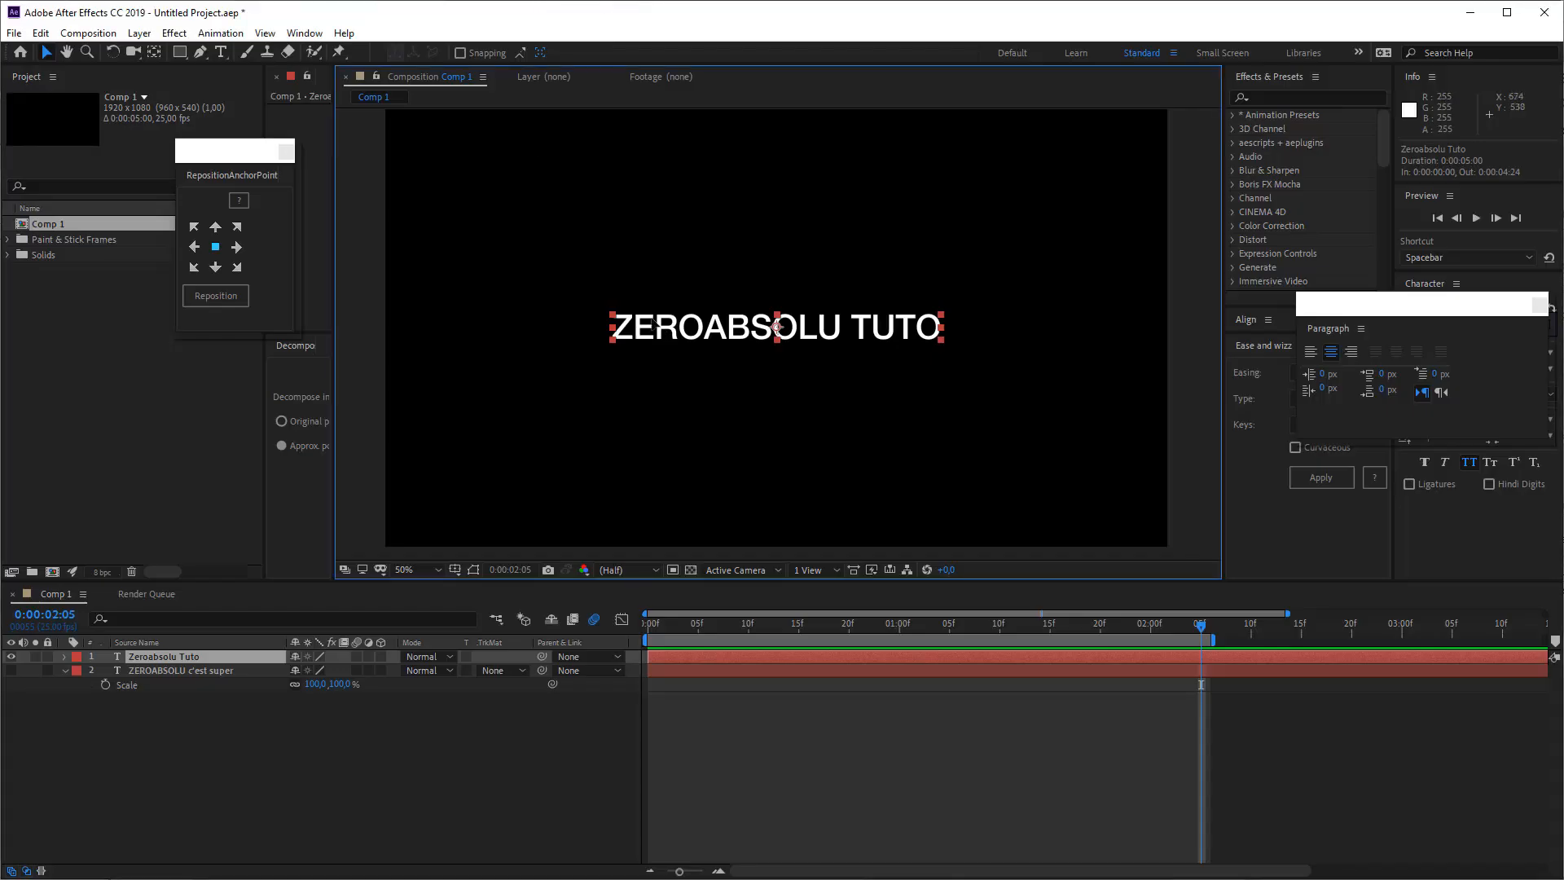
{"action": "mouse_move", "coordinate": [618, 316]}
{"action": "left_mouse_down"}
{"action": "mouse_move", "coordinate": [634, 315]}
{"action": "mouse_move", "coordinate": [624, 325]}
{"action": "left_mouse_up"}
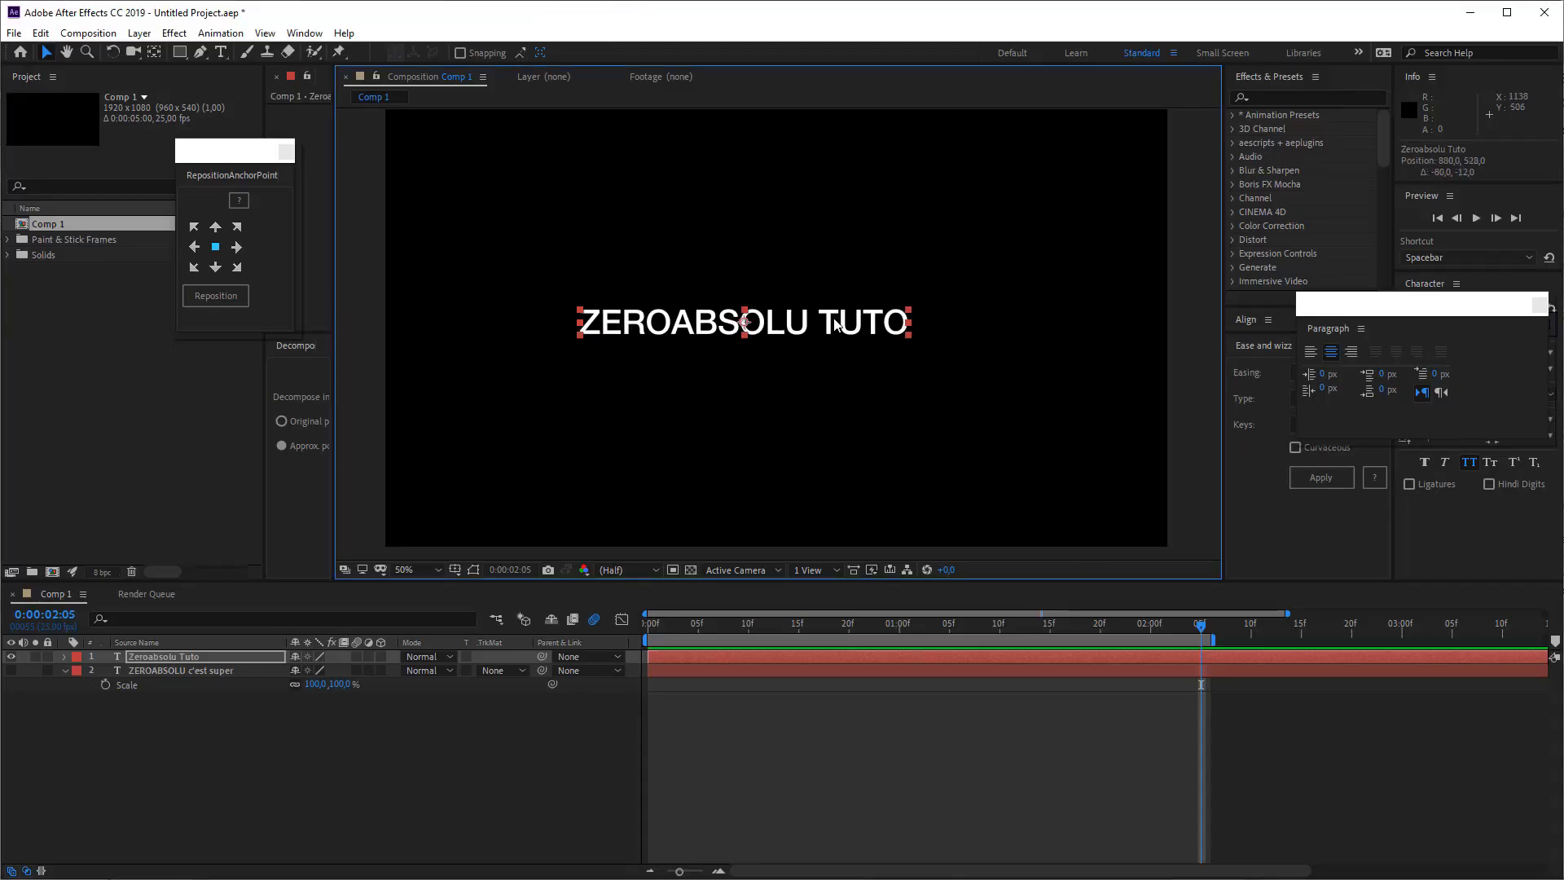
{"action": "double_click", "coordinate": [843, 320]}
{"action": "left_click", "coordinate": [916, 321]}
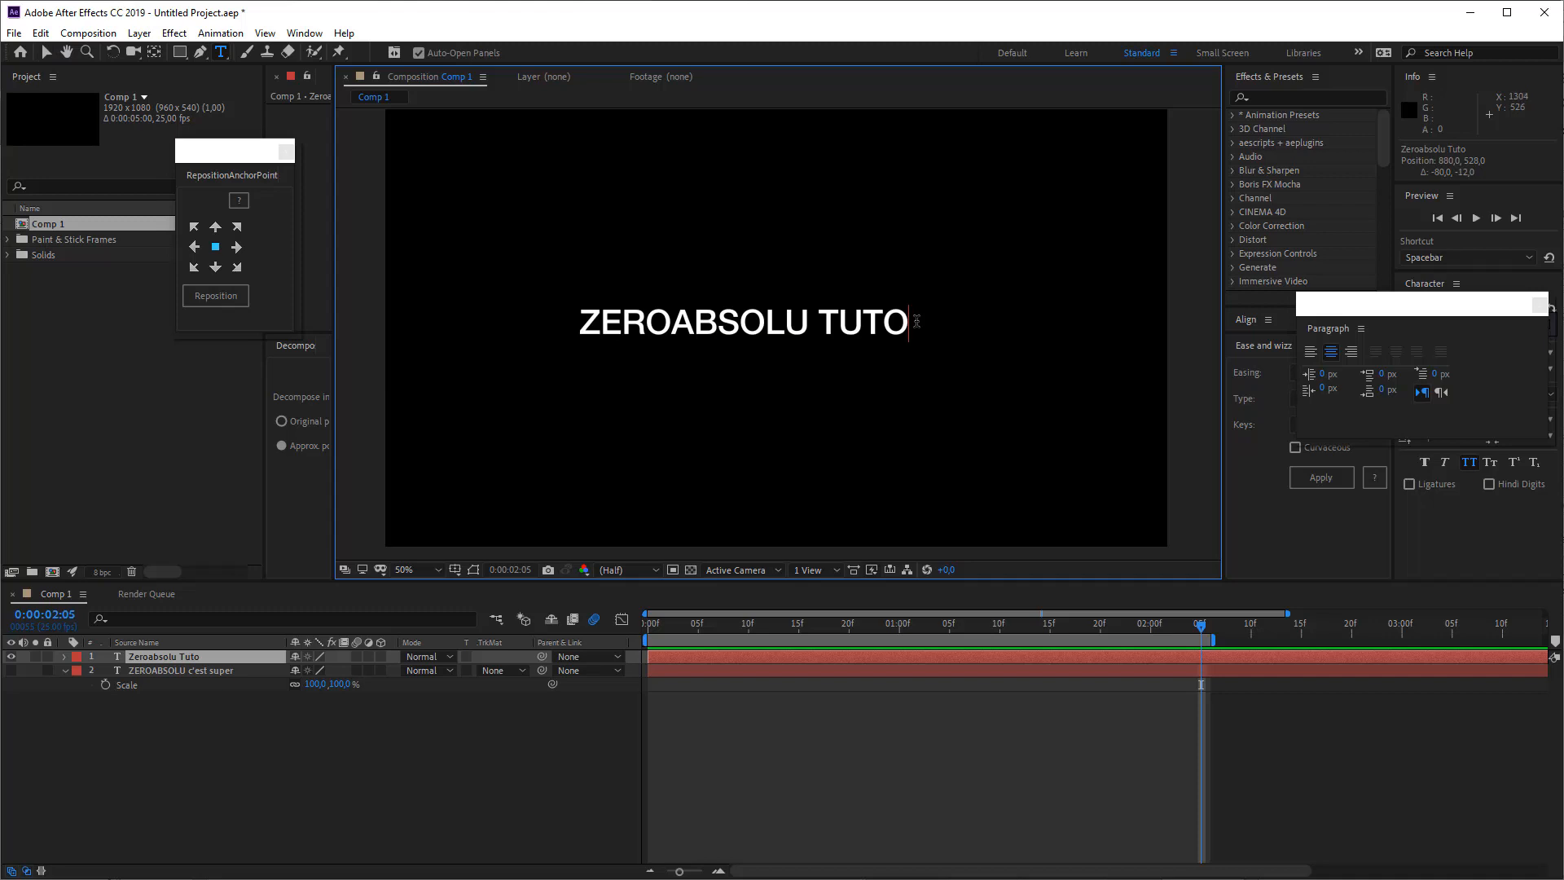
{"action": "type", "text": "Anime T"}
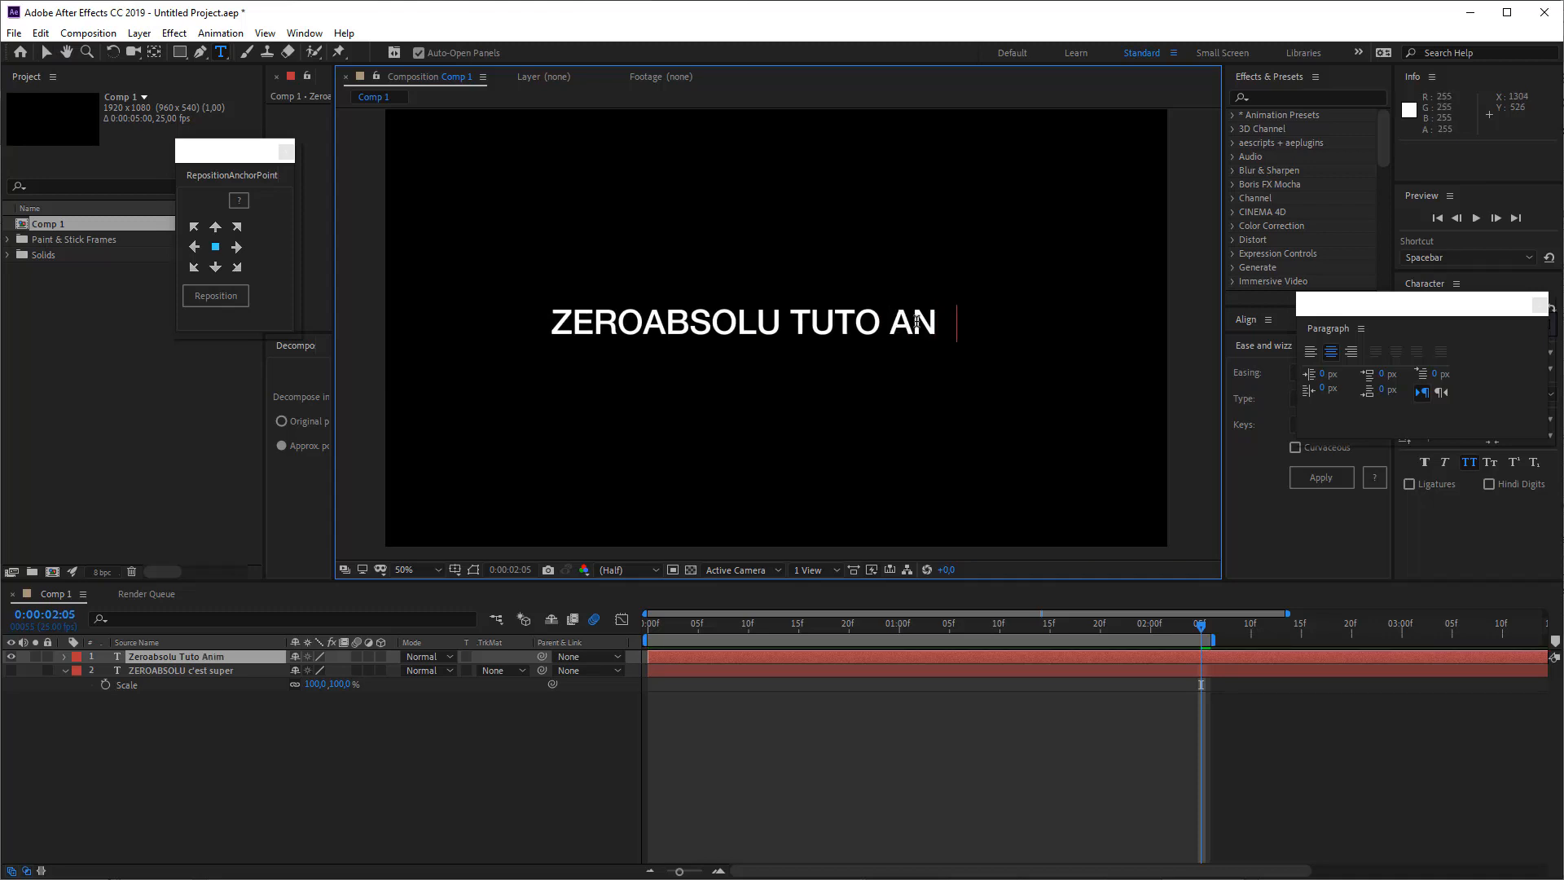
{"action": "key", "text": "BackSpace"}
{"action": "type", "text": "EXTE"}
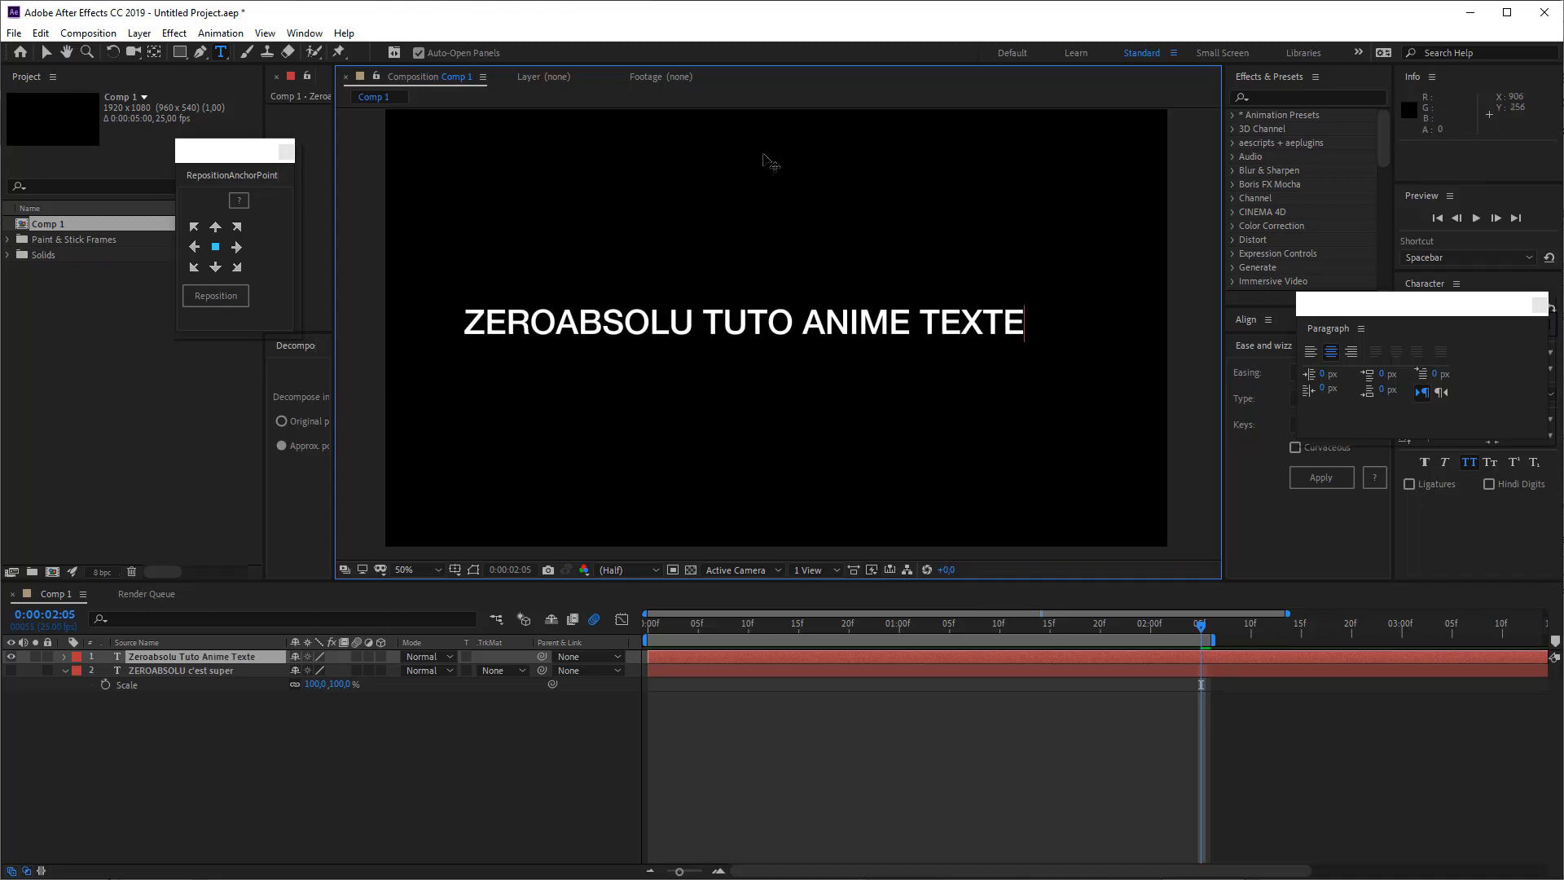
{"action": "left_click", "coordinate": [738, 658]}
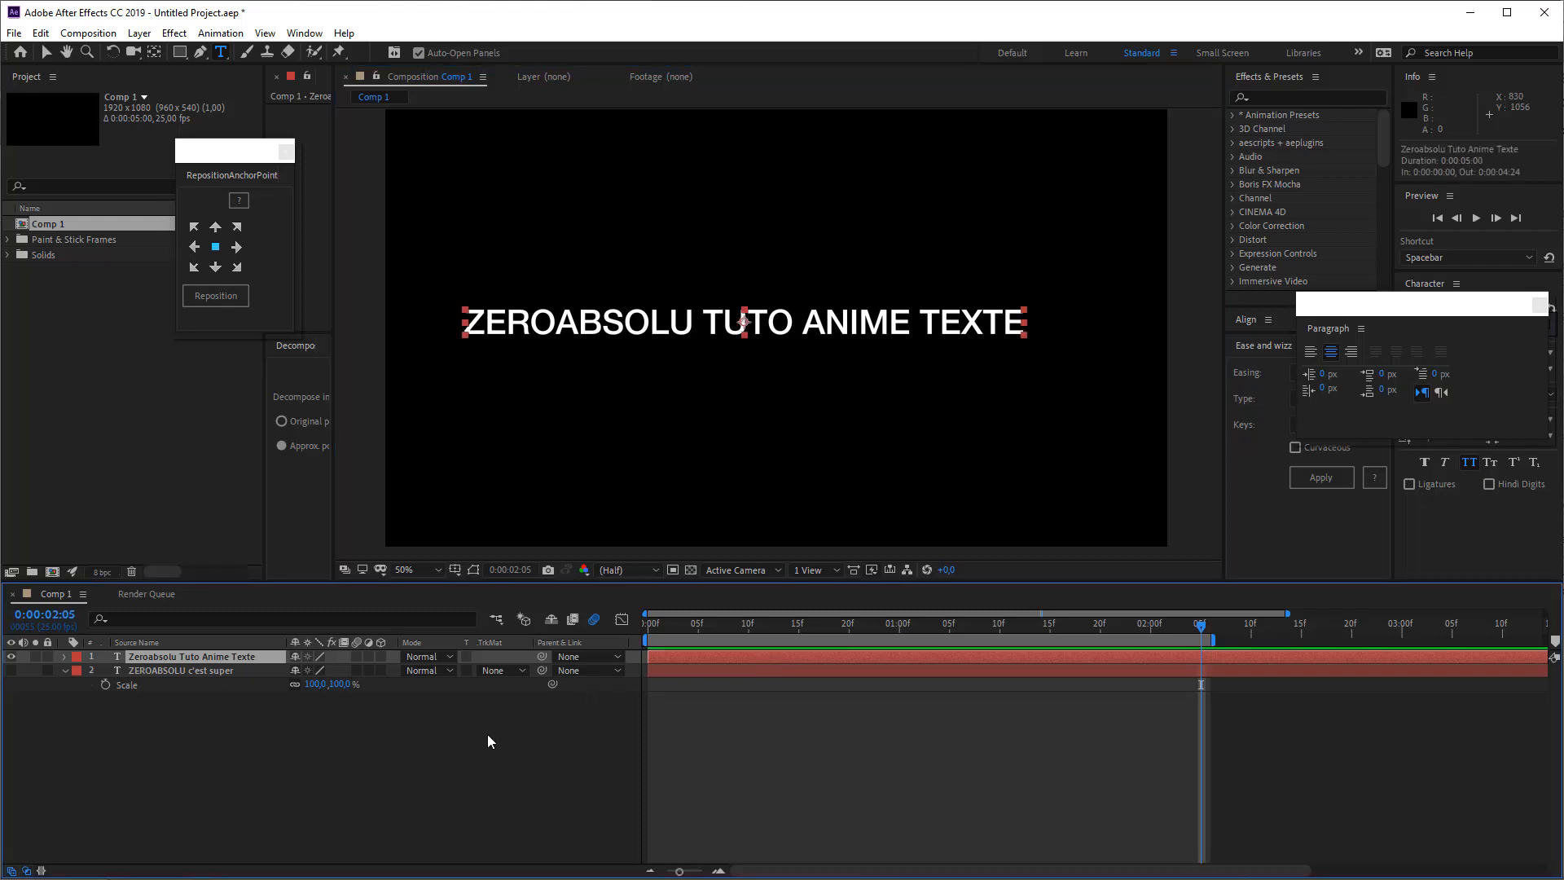
Delete the hidden "ZEROABSOLU c'est super" text layer from Comp 1
{"action": "left_click", "coordinate": [770, 673]}
{"action": "key", "text": "Delete"}
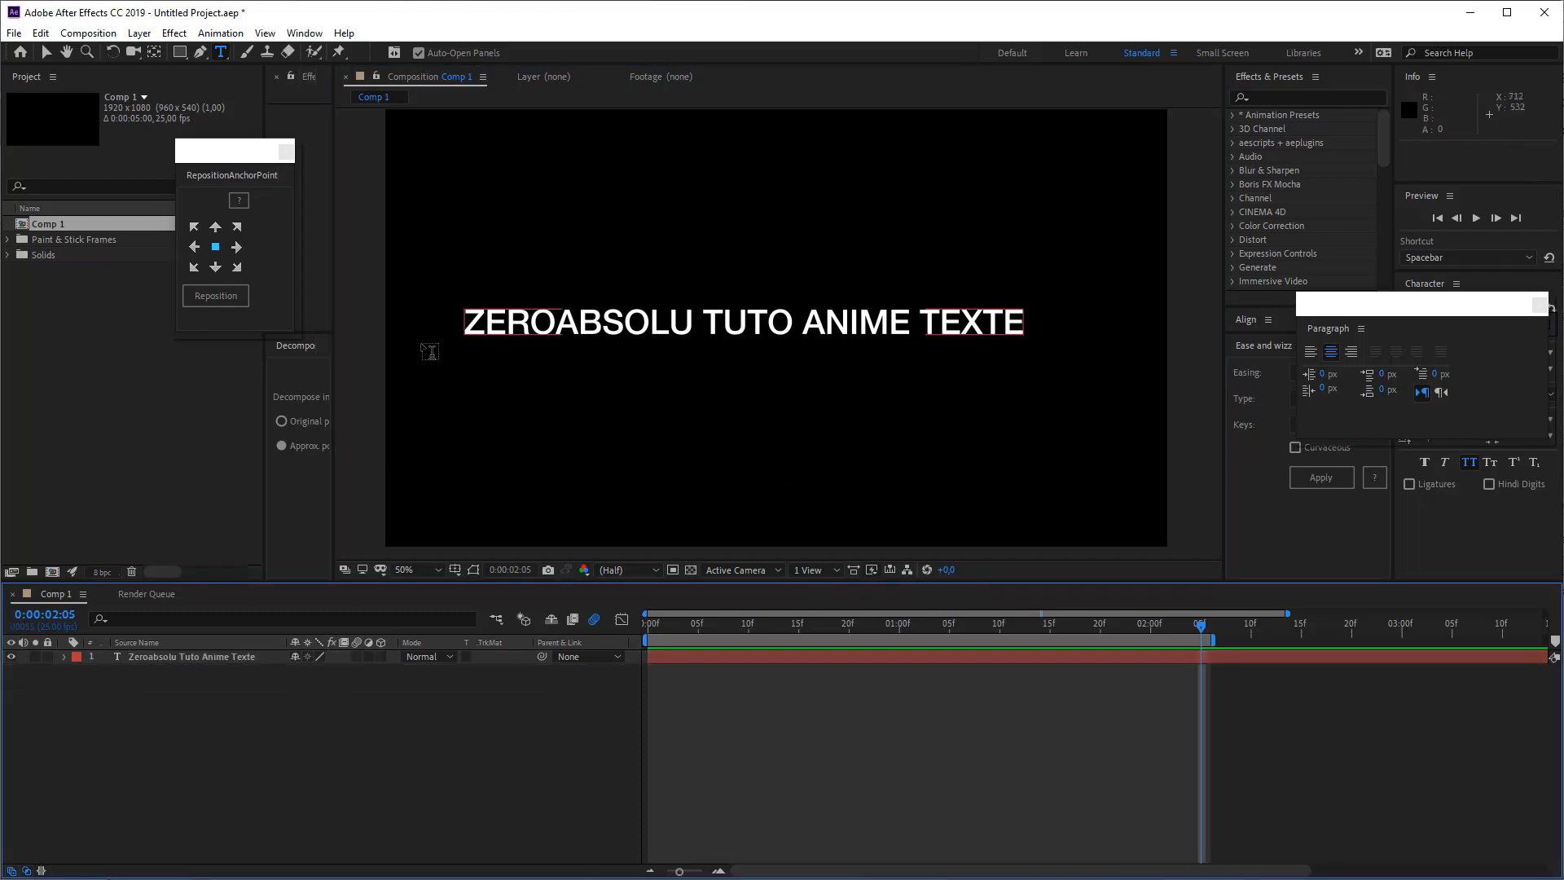
Close the docked DecomposeText.jsx script panel and reopen it
{"action": "left_click_drag", "start_coordinate": [228, 151], "coordinate": [219, 299]}
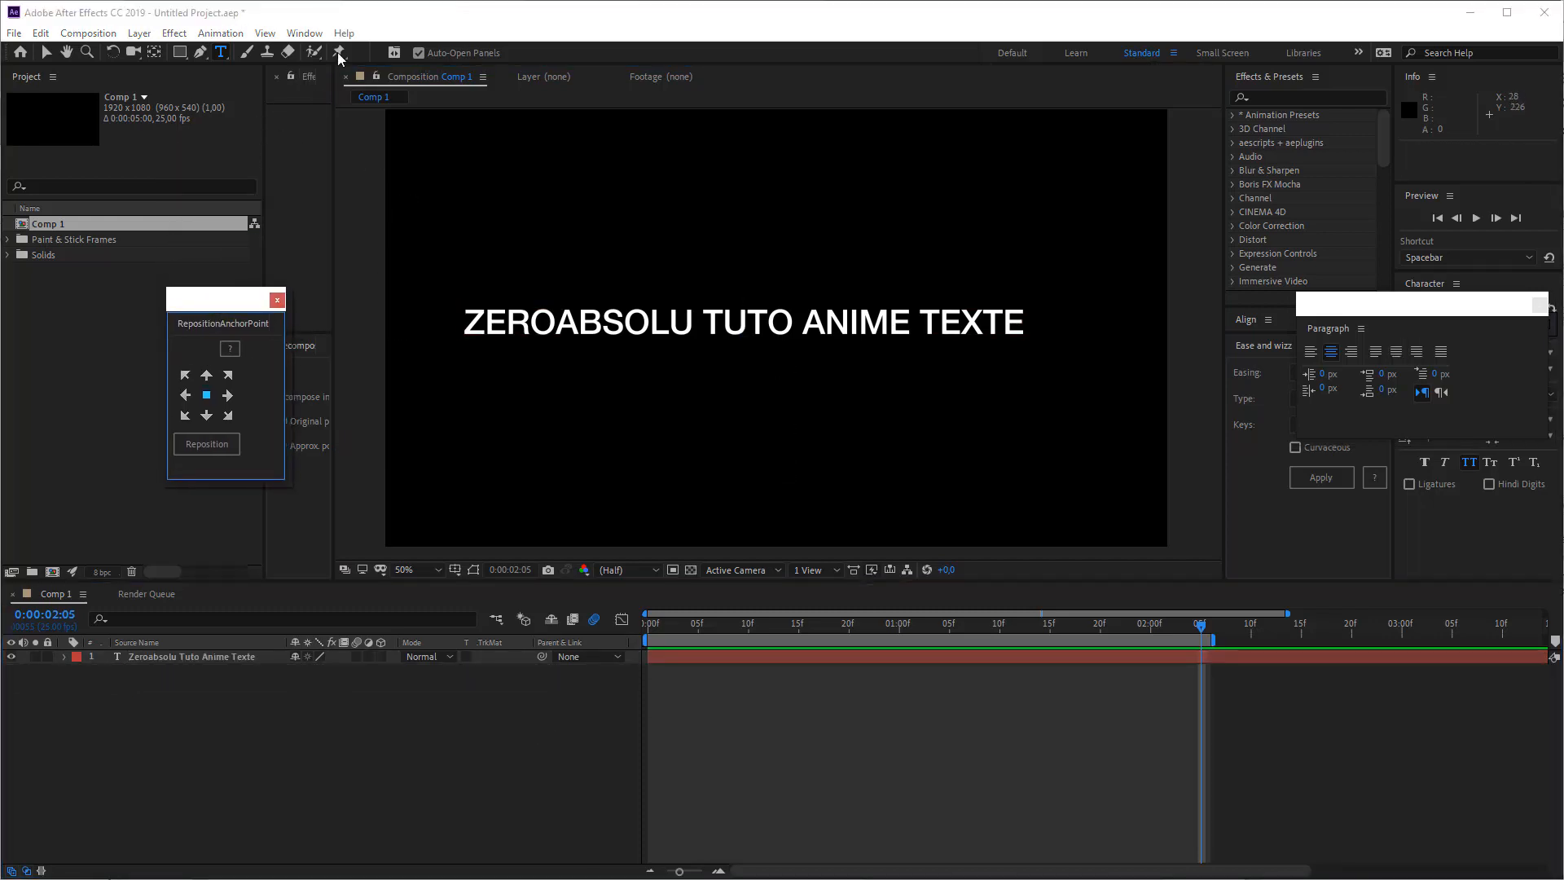
{"action": "left_click", "coordinate": [305, 34]}
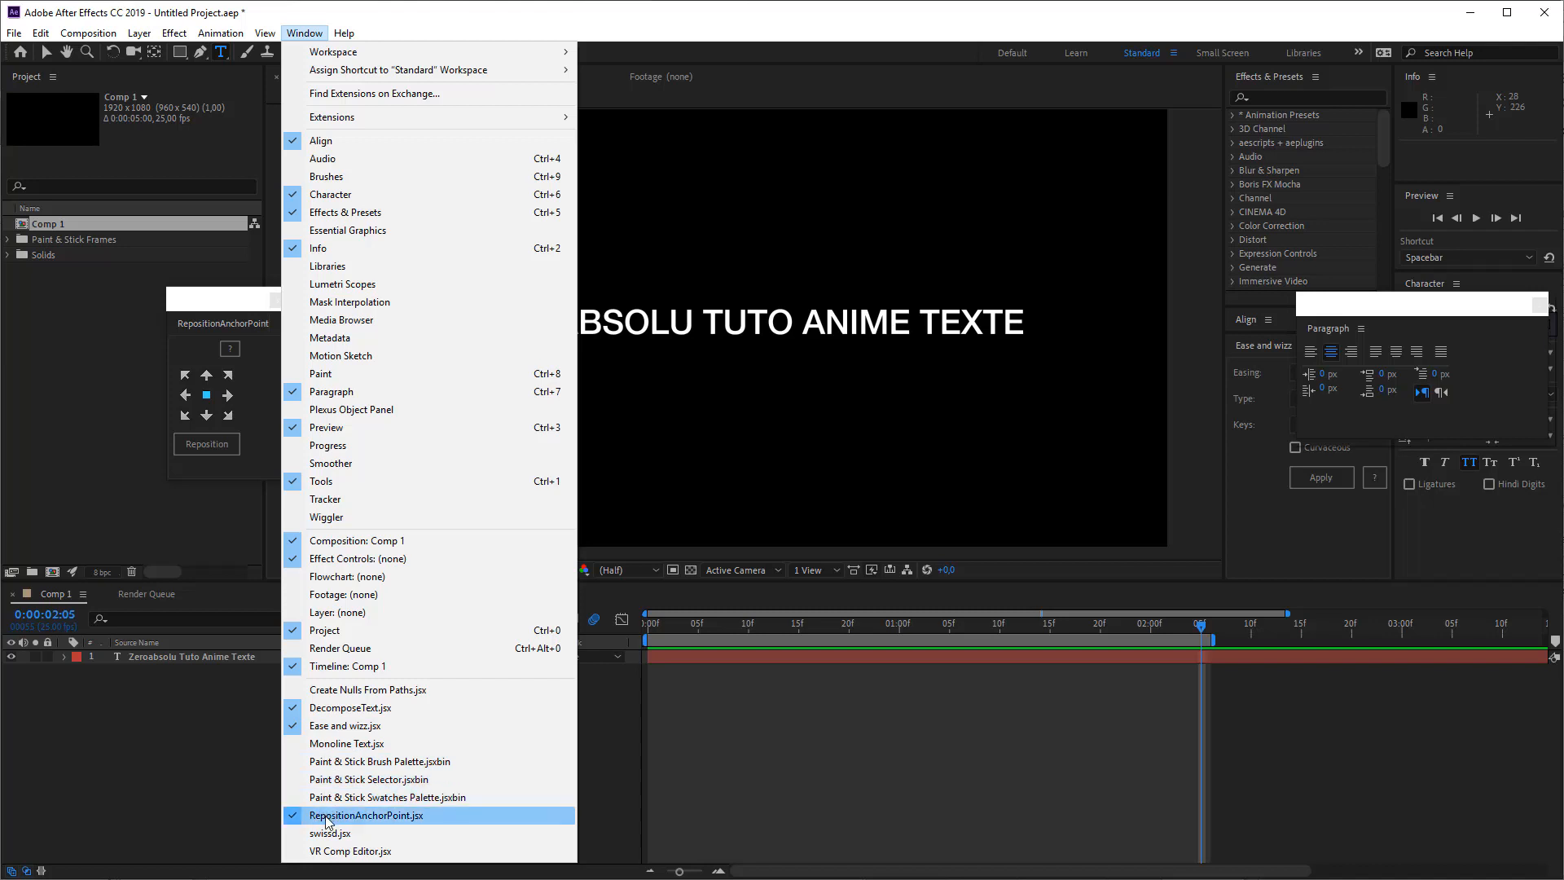
{"action": "left_click", "coordinate": [326, 708]}
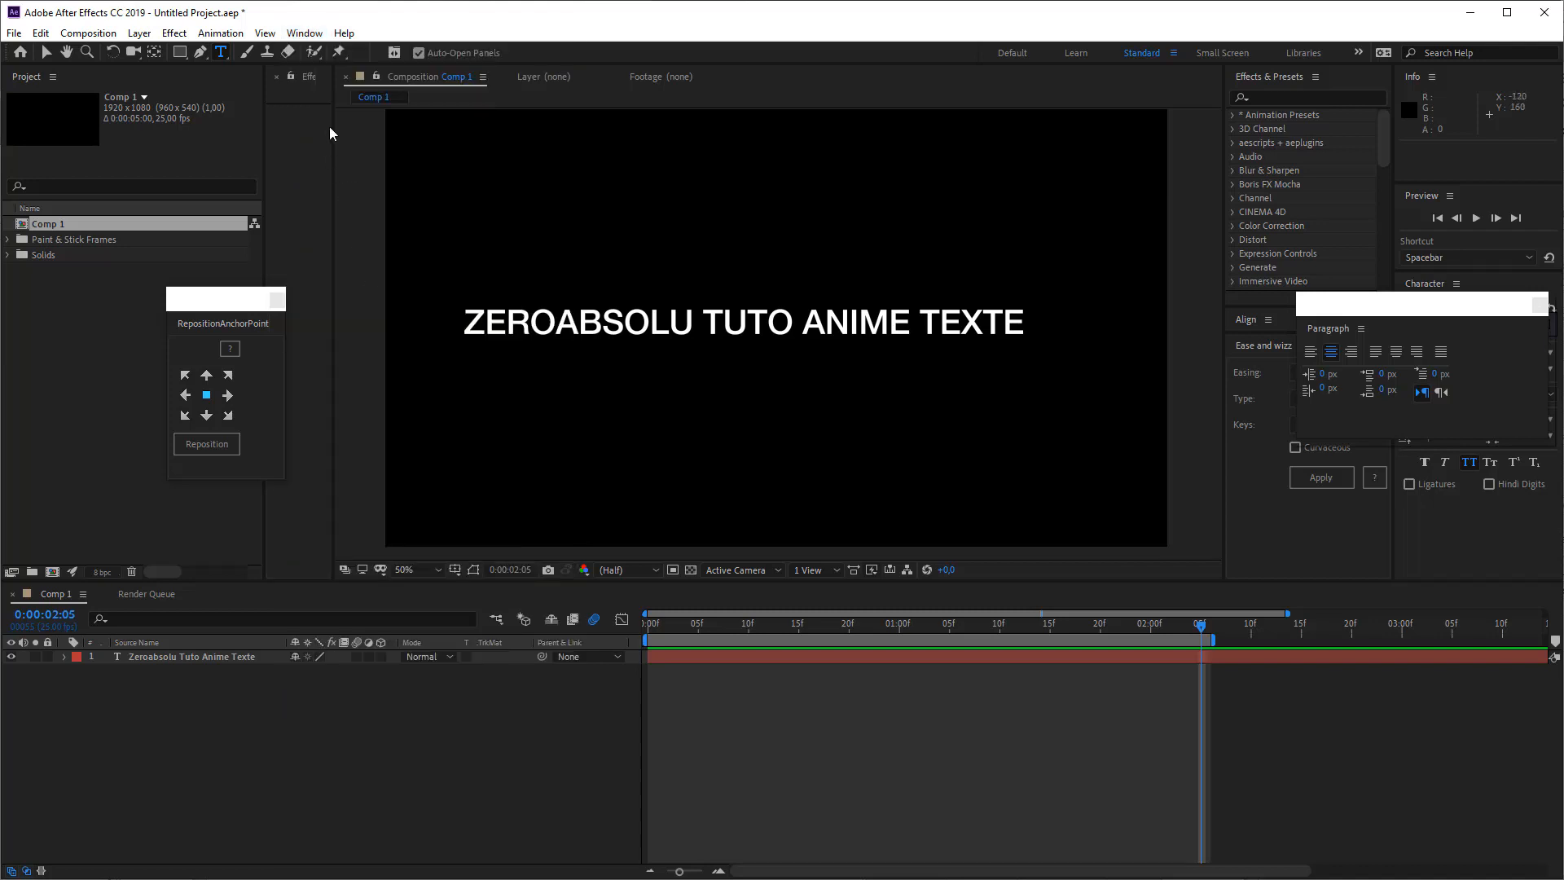
{"action": "left_click", "coordinate": [305, 34]}
{"action": "left_click", "coordinate": [350, 709]}
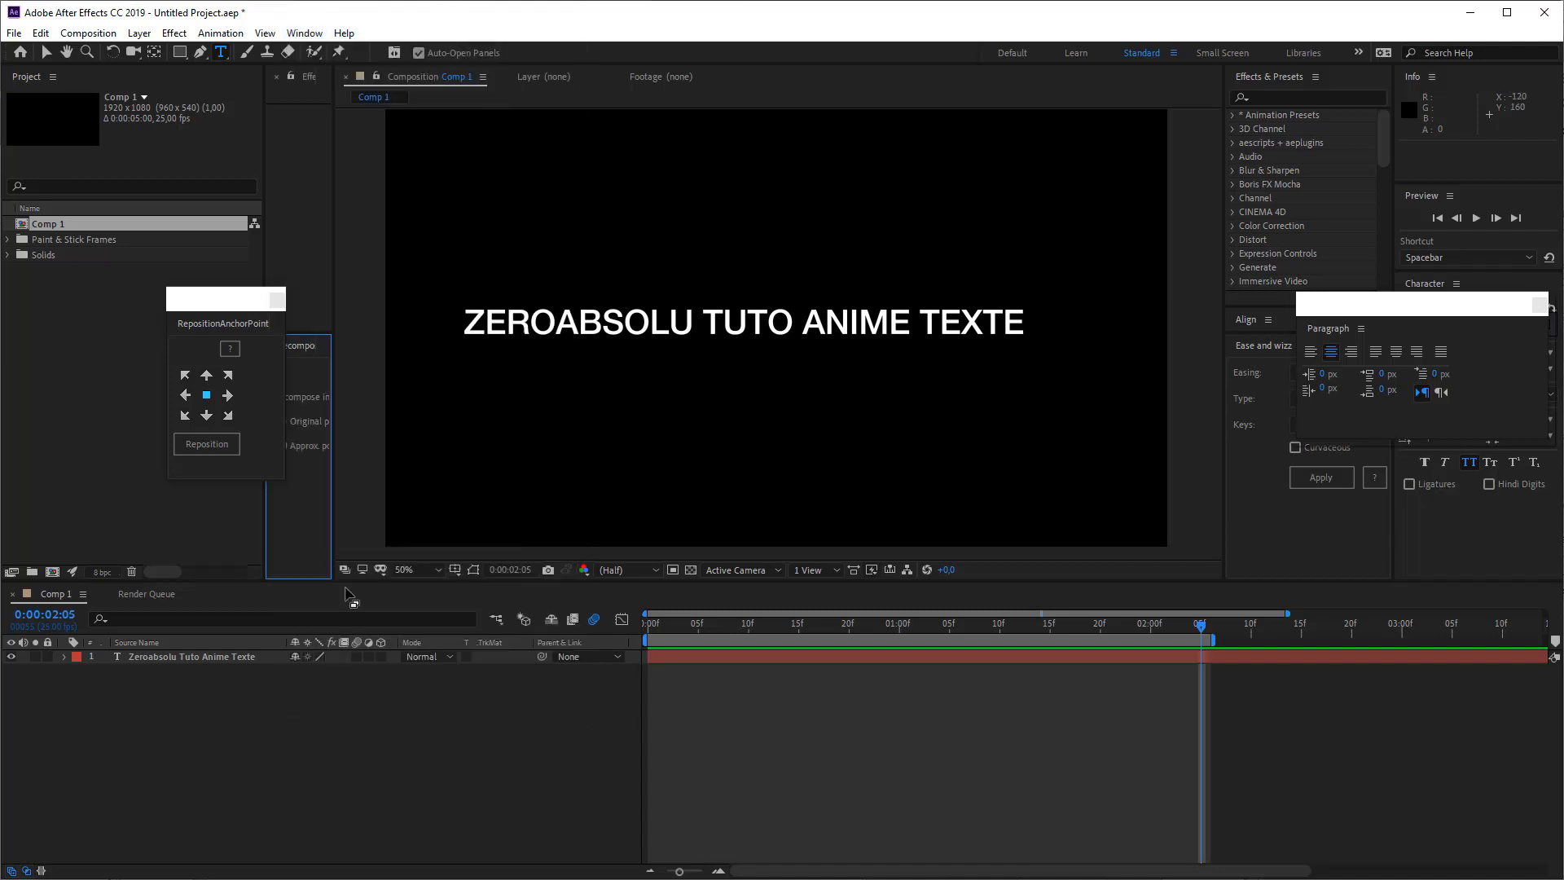
Move the floating RepositionAnchorPoint palette over the Project area and widen the column containing the DecomposeText panel
{"action": "left_click_drag", "start_coordinate": [224, 299], "coordinate": [103, 310]}
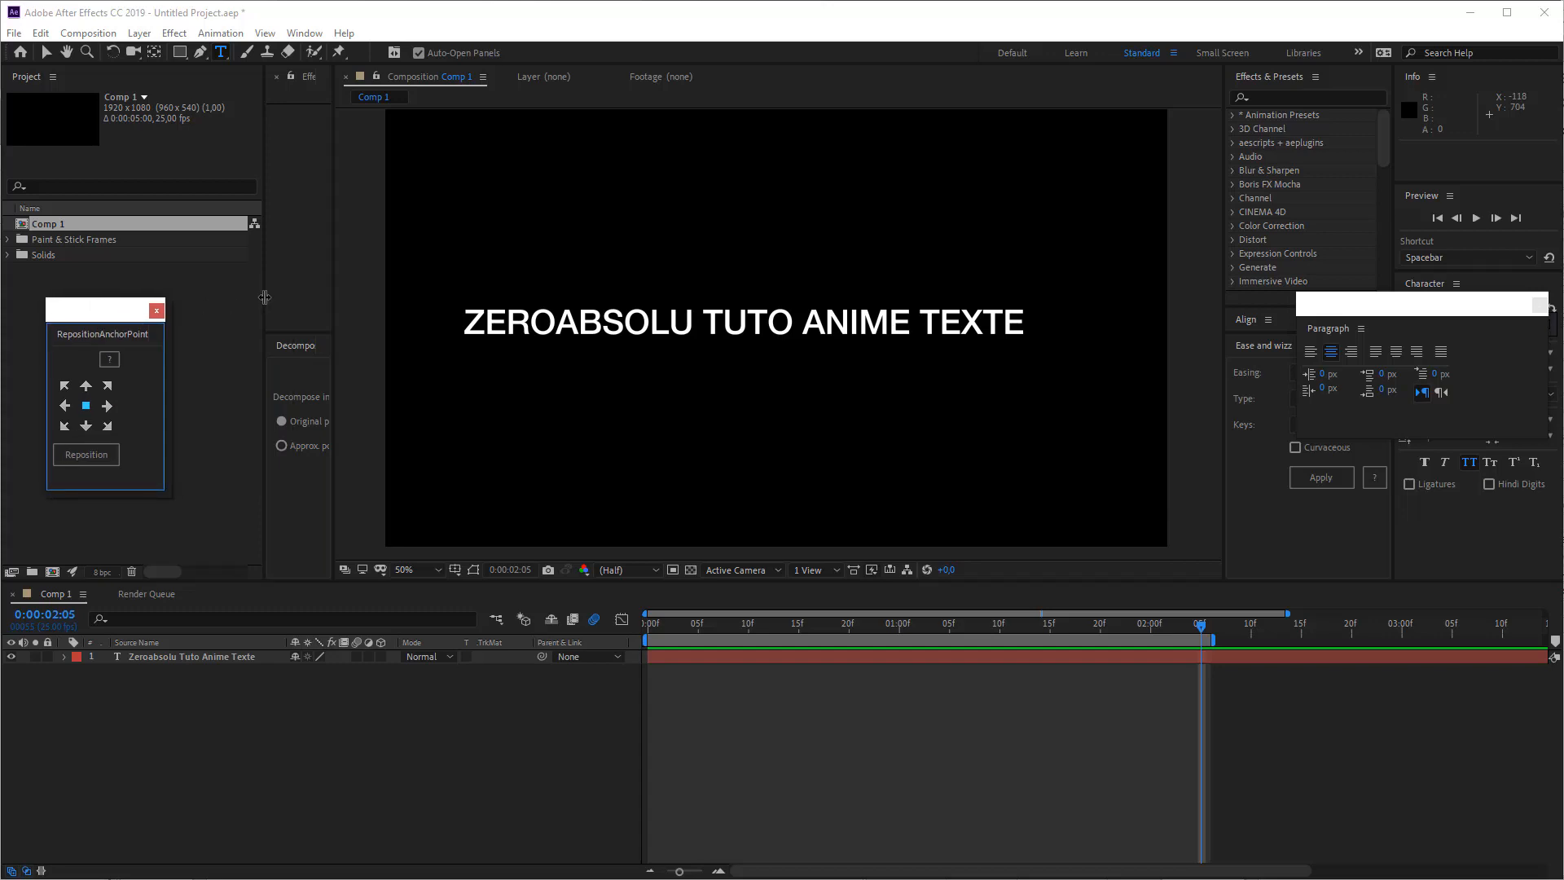
{"action": "left_click_drag", "start_coordinate": [266, 296], "coordinate": [56, 311]}
Undock the DecomposeText panel, place it beside the RepositionAnchorPoint palette, and resize it so all its options fit
{"action": "mouse_move", "coordinate": [225, 343]}
{"action": "left_mouse_down"}
{"action": "mouse_move", "coordinate": [303, 348]}
{"action": "mouse_move", "coordinate": [251, 351]}
{"action": "left_mouse_up"}
{"action": "right_click", "coordinate": [223, 349]}
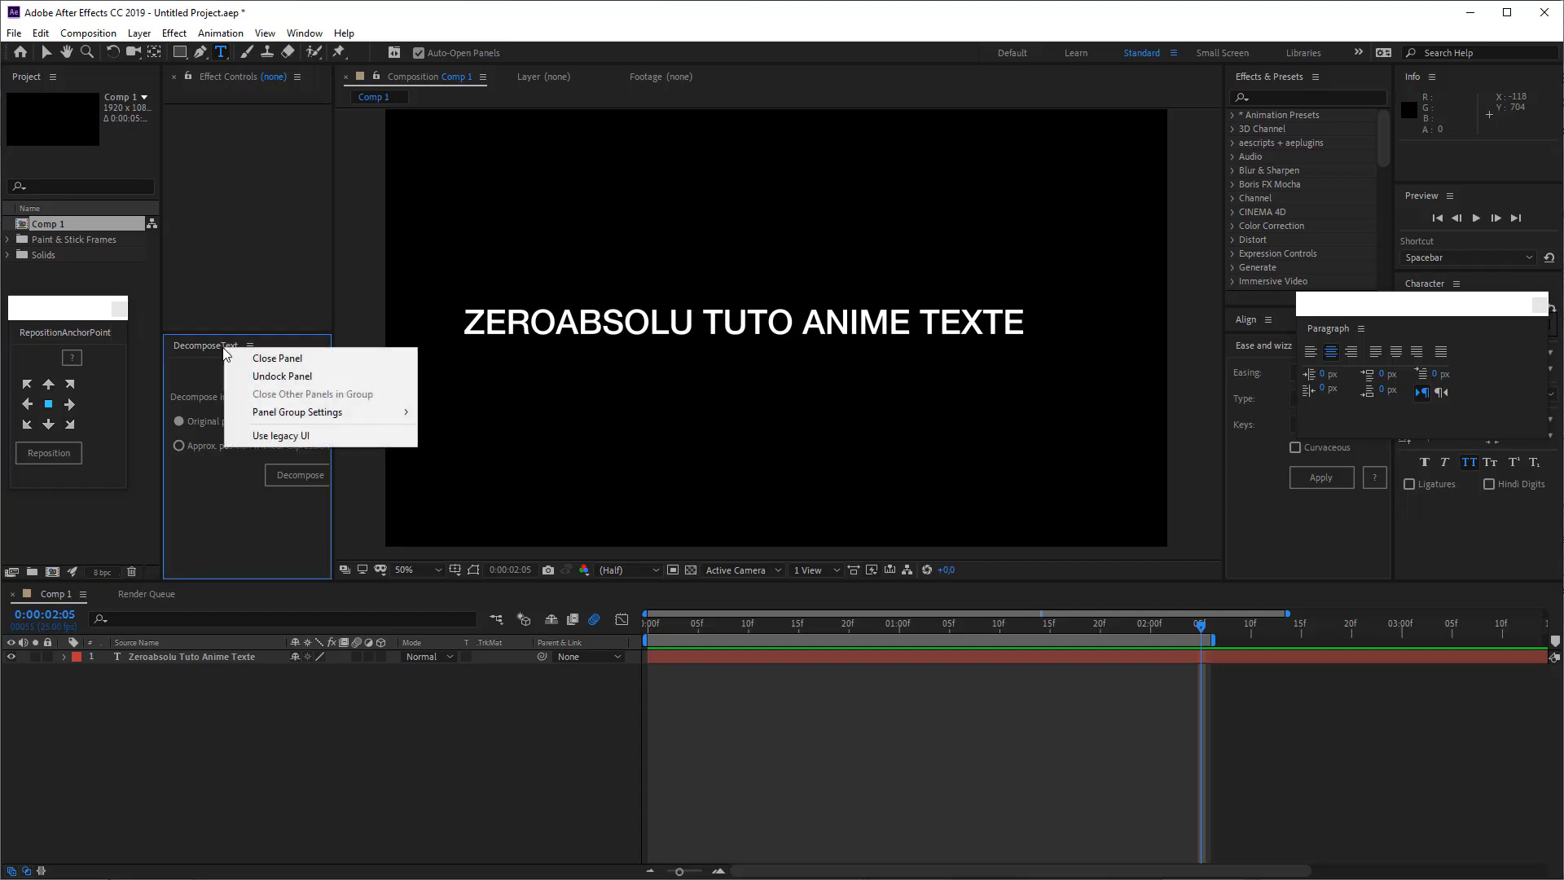
{"action": "left_click", "coordinate": [256, 374]}
{"action": "left_click_drag", "start_coordinate": [264, 315], "coordinate": [237, 281]}
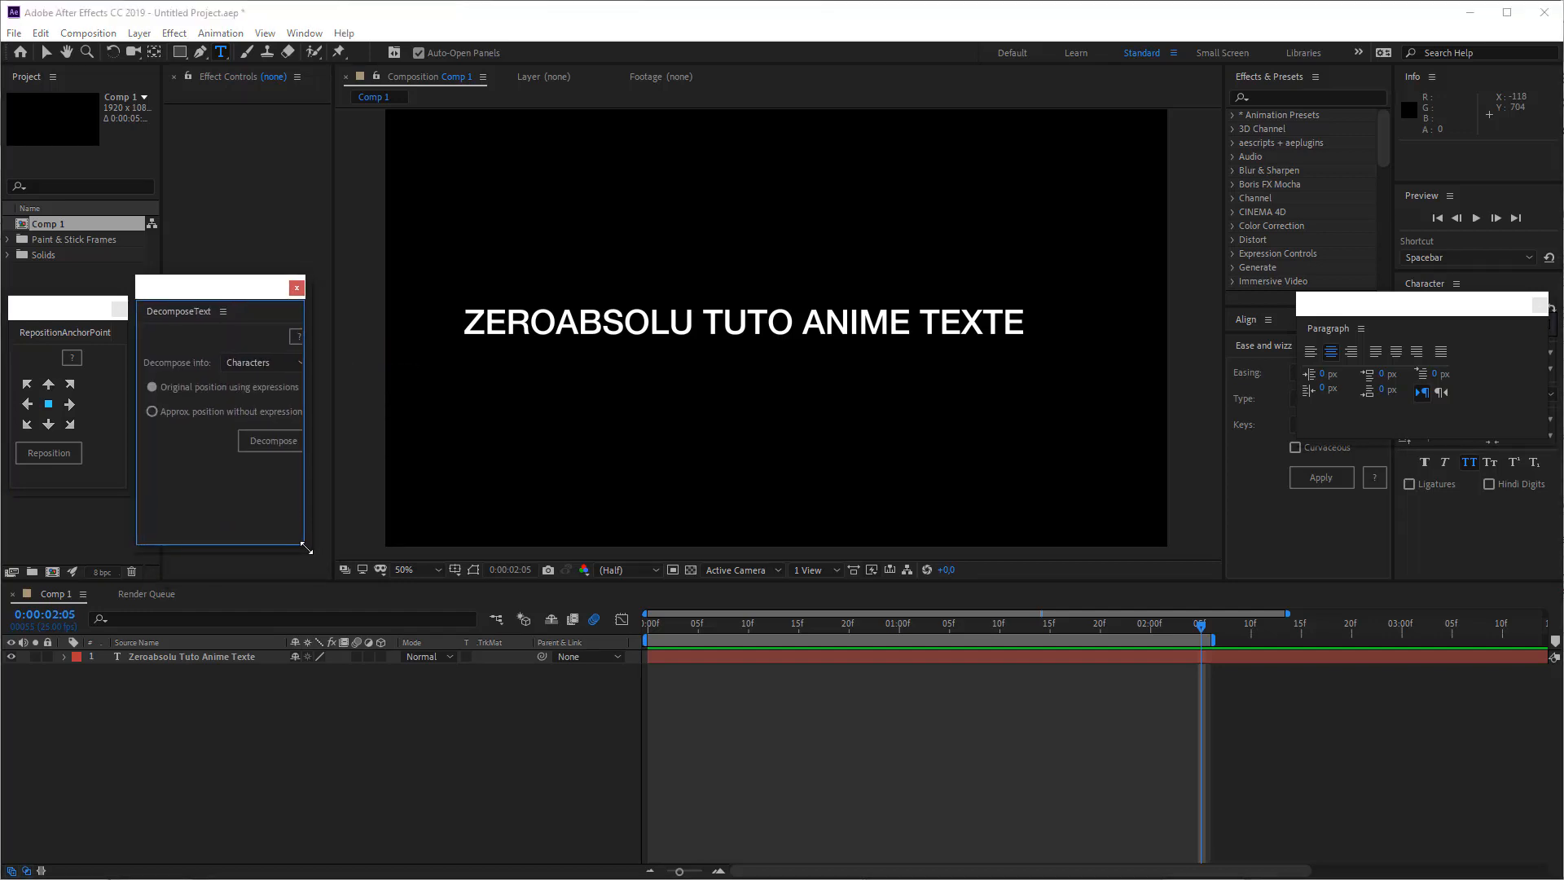
{"action": "left_click_drag", "start_coordinate": [304, 547], "coordinate": [373, 471]}
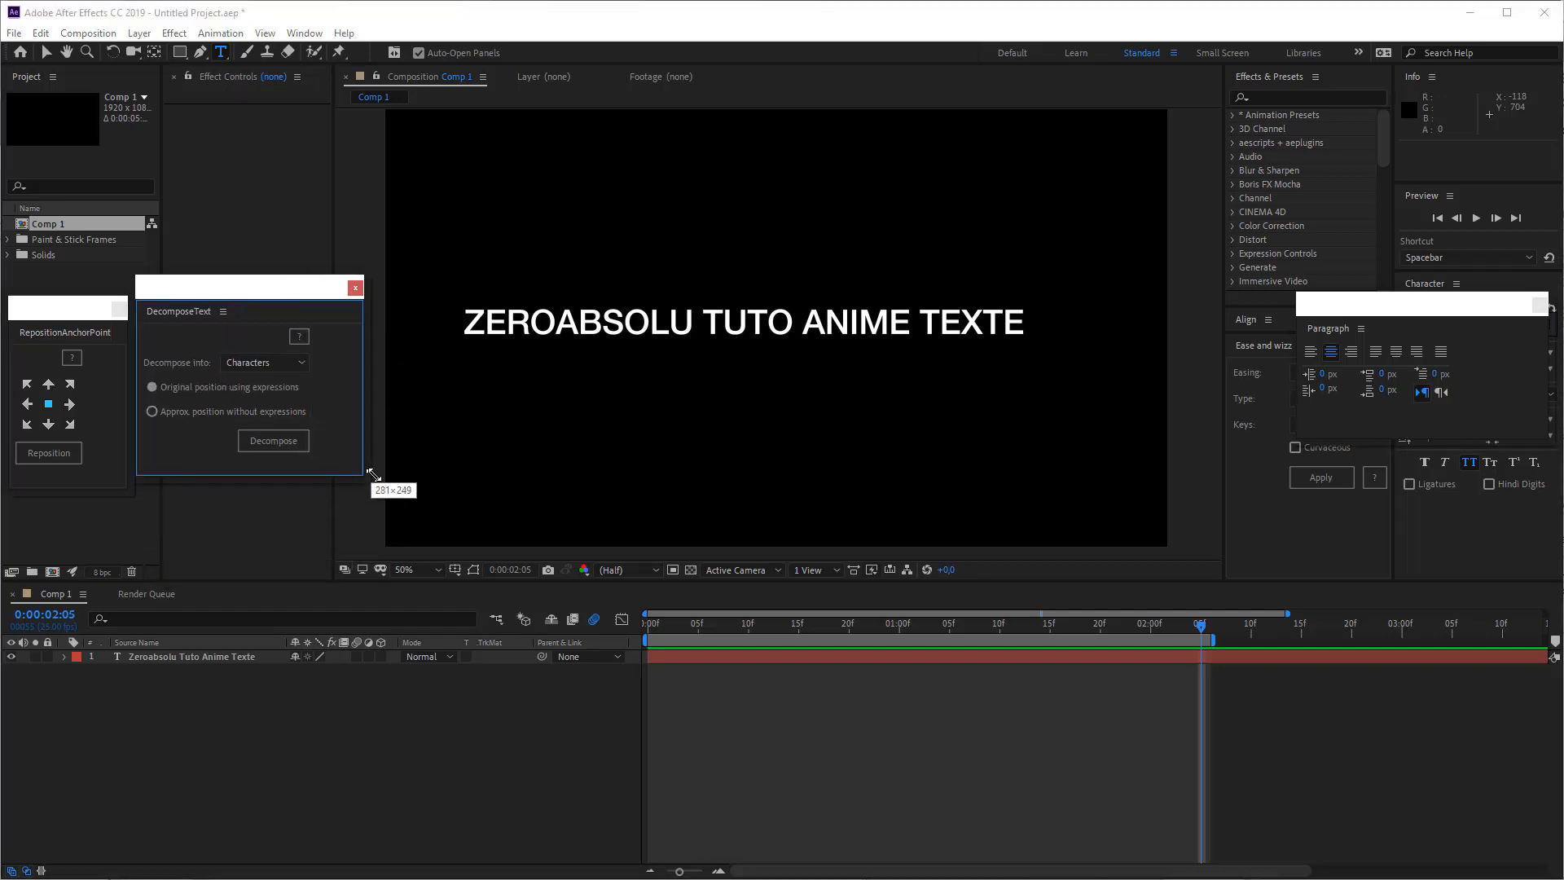
Decompose the "Zeroabsolu Tuto Anime Texte" layer into words, using approximate position without expressions
{"action": "left_click", "coordinate": [816, 656]}
{"action": "key", "text": "v"}
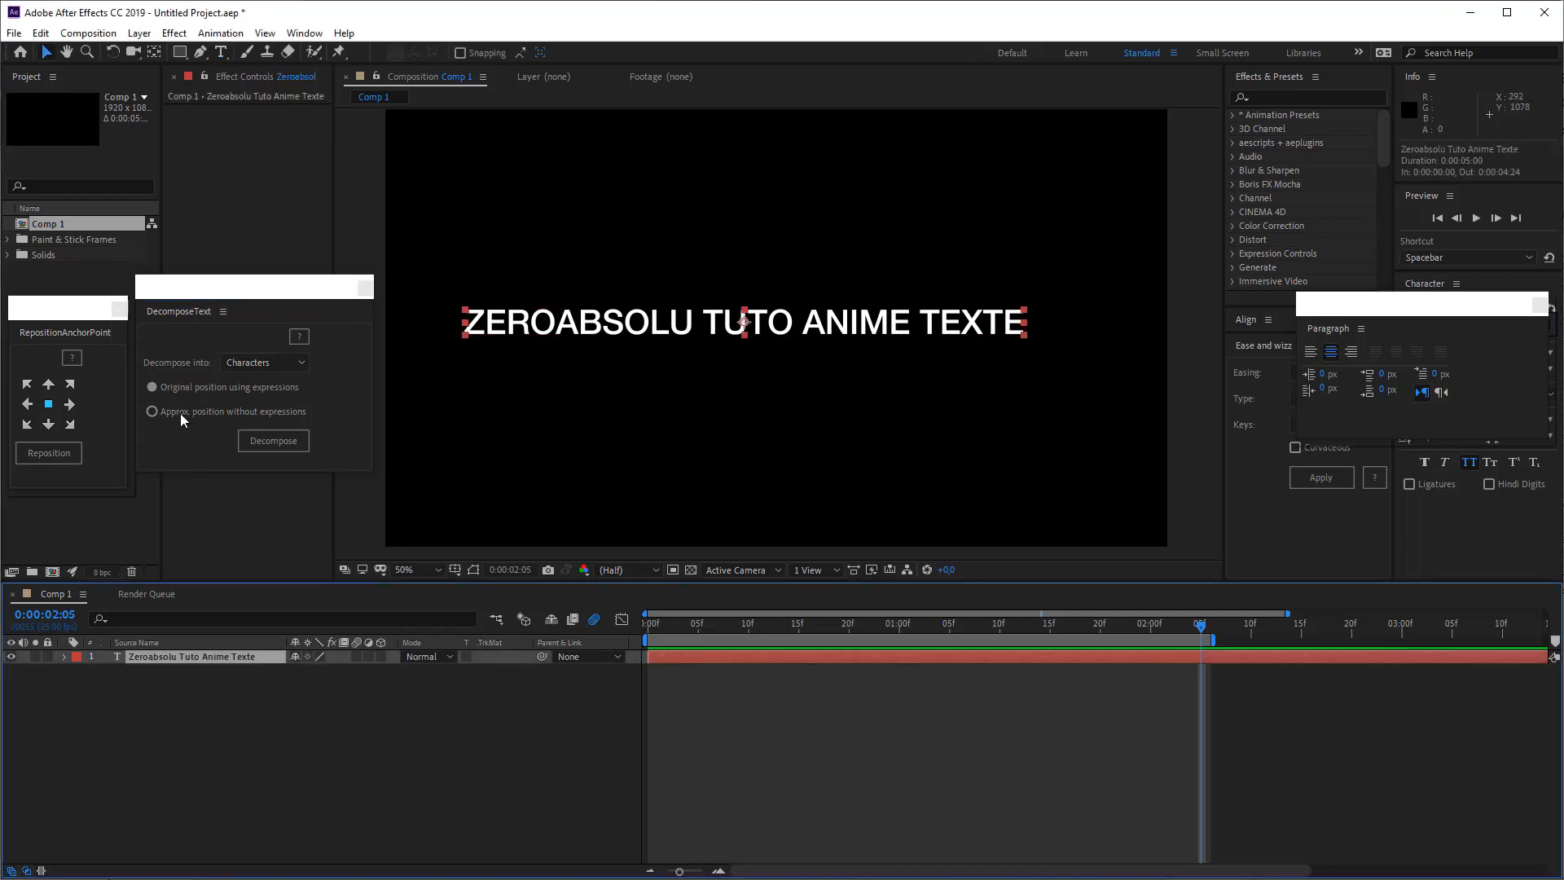
{"action": "left_click", "coordinate": [252, 358]}
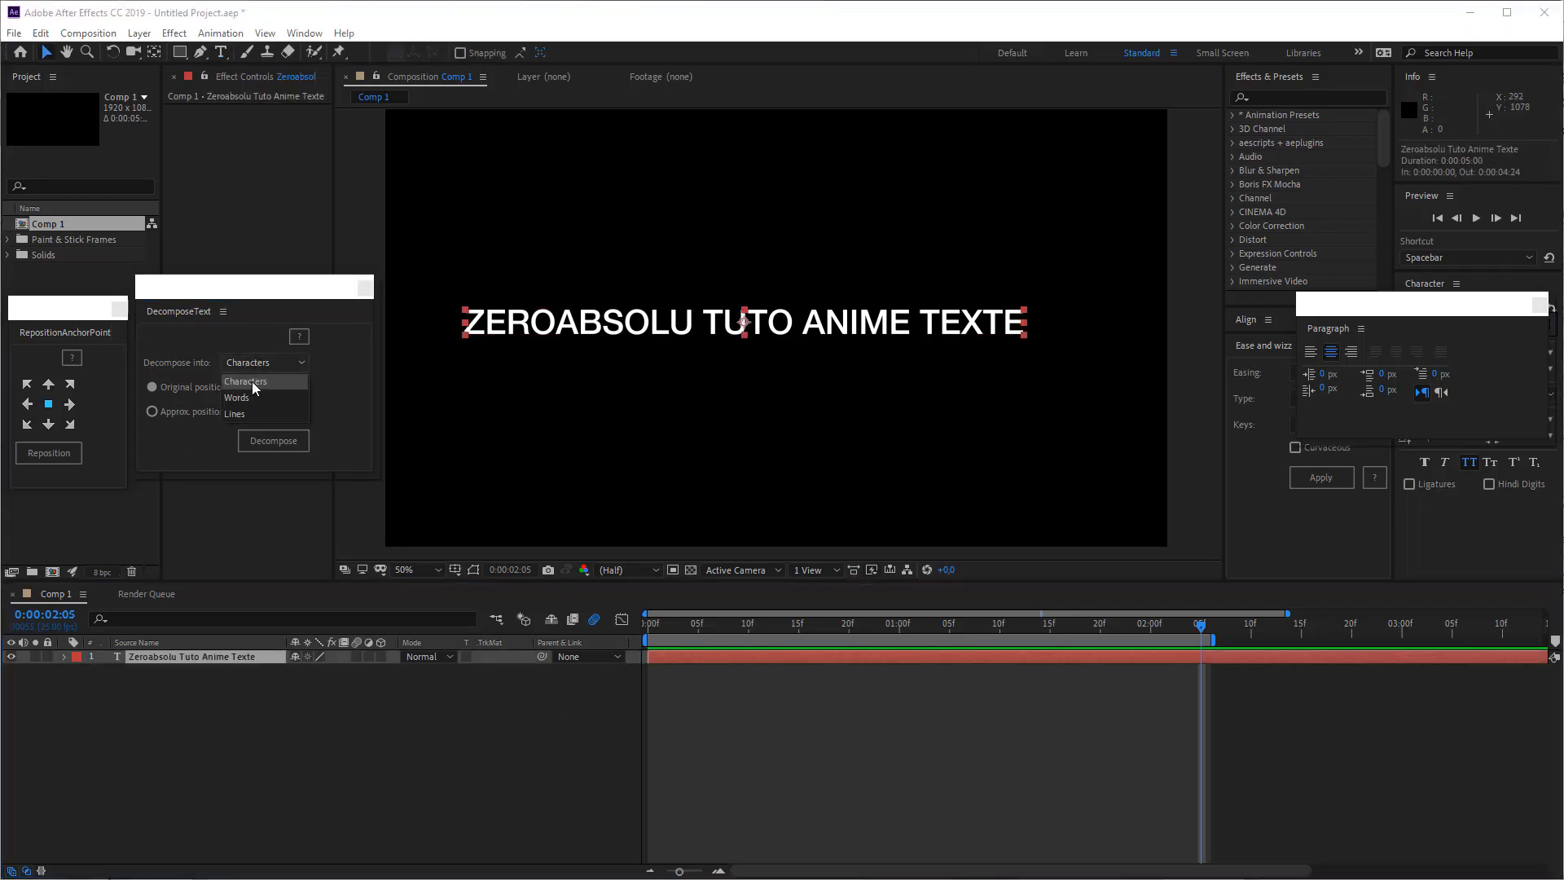
{"action": "left_click", "coordinate": [191, 392]}
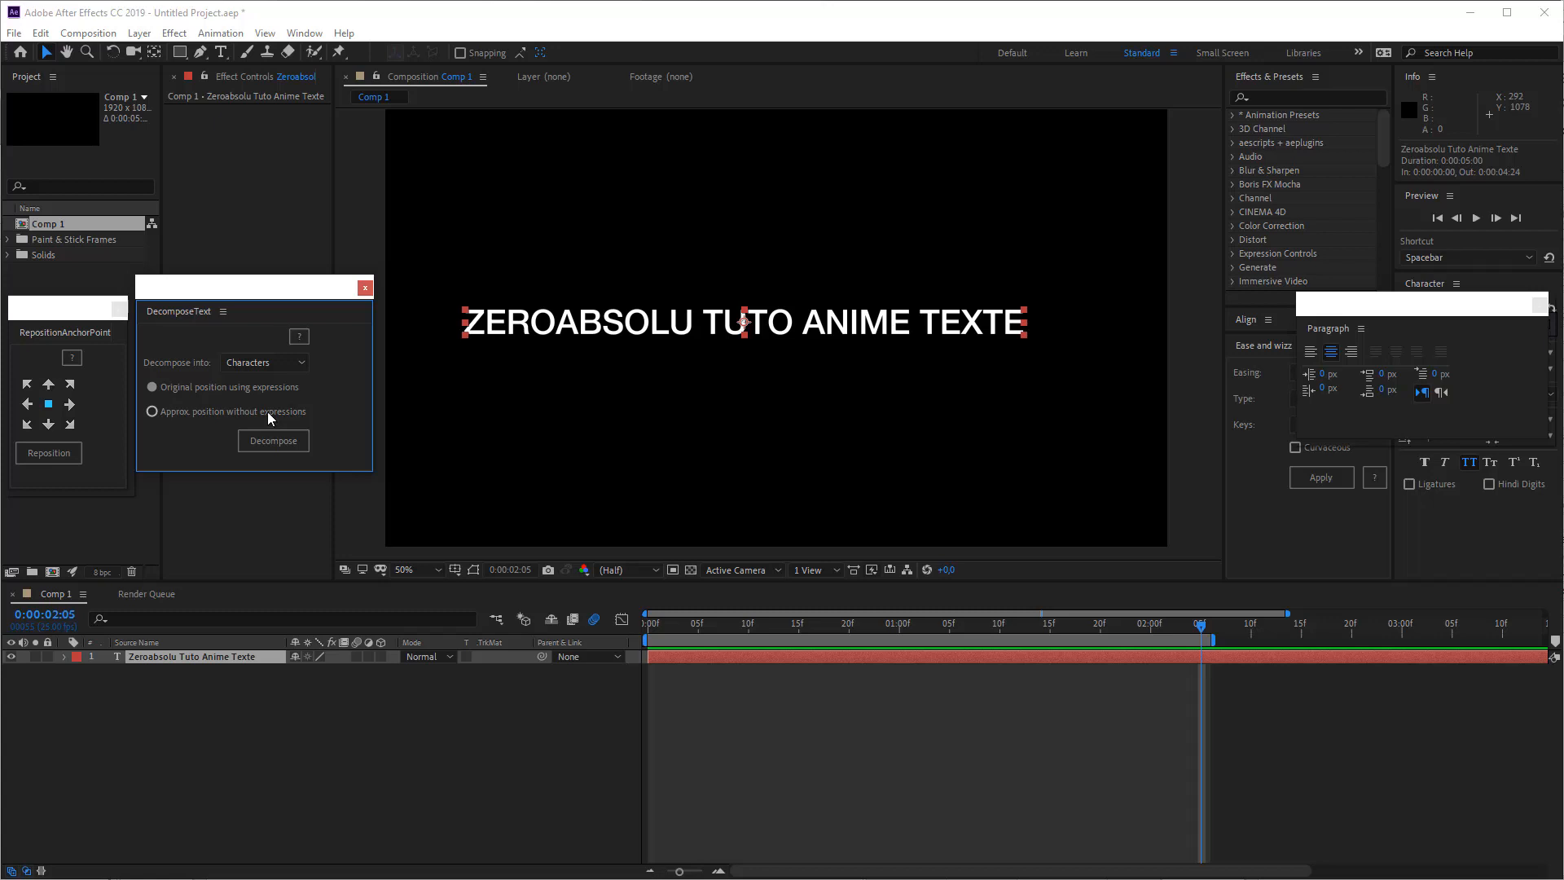
{"action": "left_click", "coordinate": [218, 413]}
{"action": "left_click", "coordinate": [300, 367]}
{"action": "left_click", "coordinate": [249, 399]}
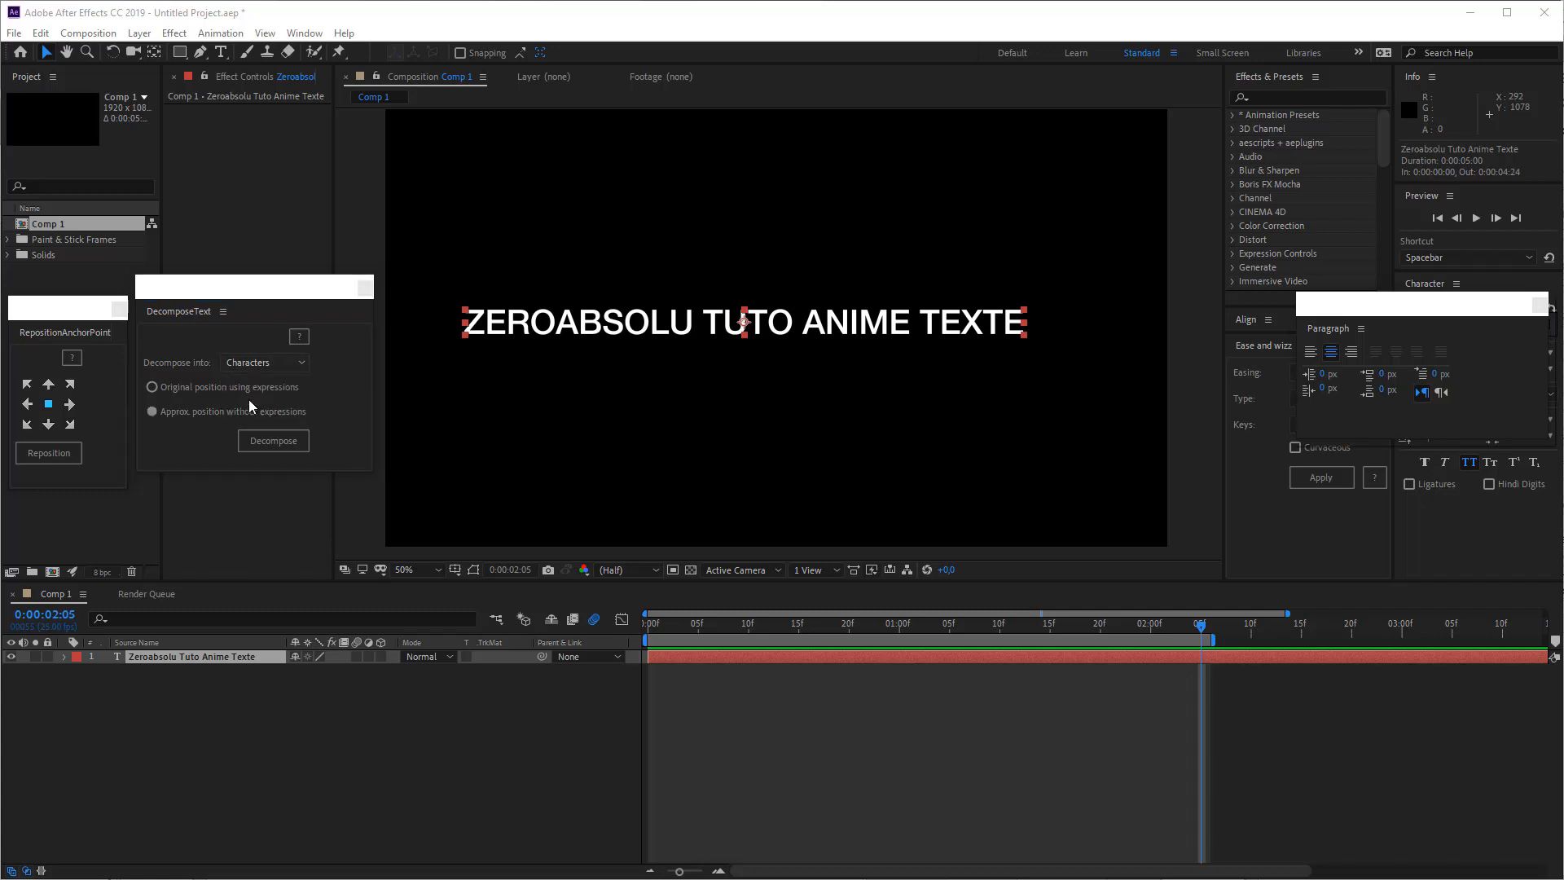
{"action": "left_click", "coordinate": [276, 444]}
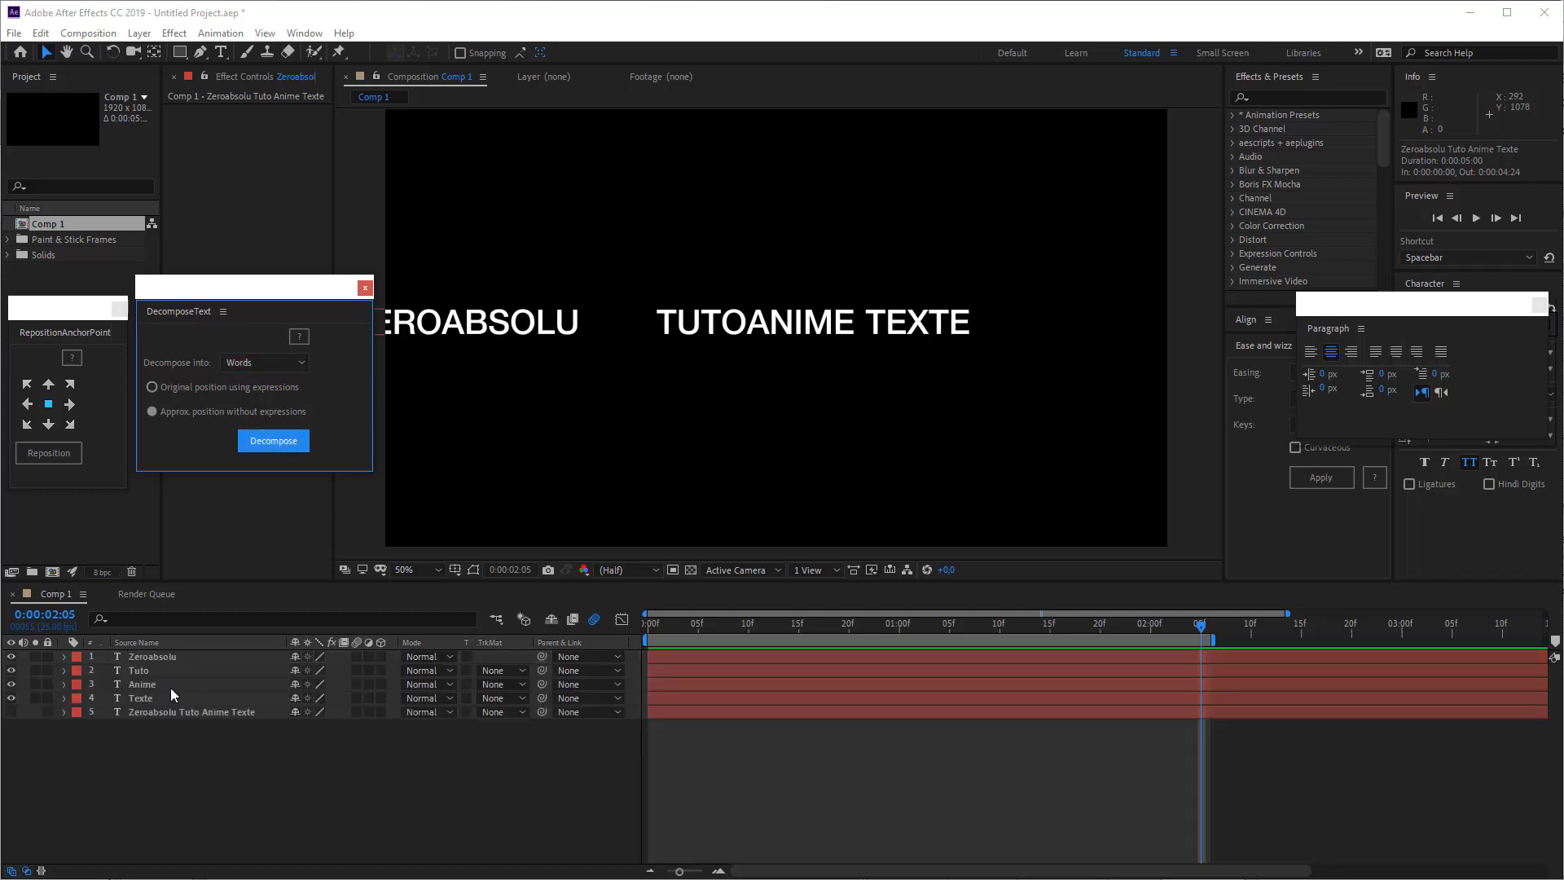
Examine each decomposed word layer and compare their placement with the original title by briefly showing it
{"action": "left_click", "coordinate": [130, 656]}
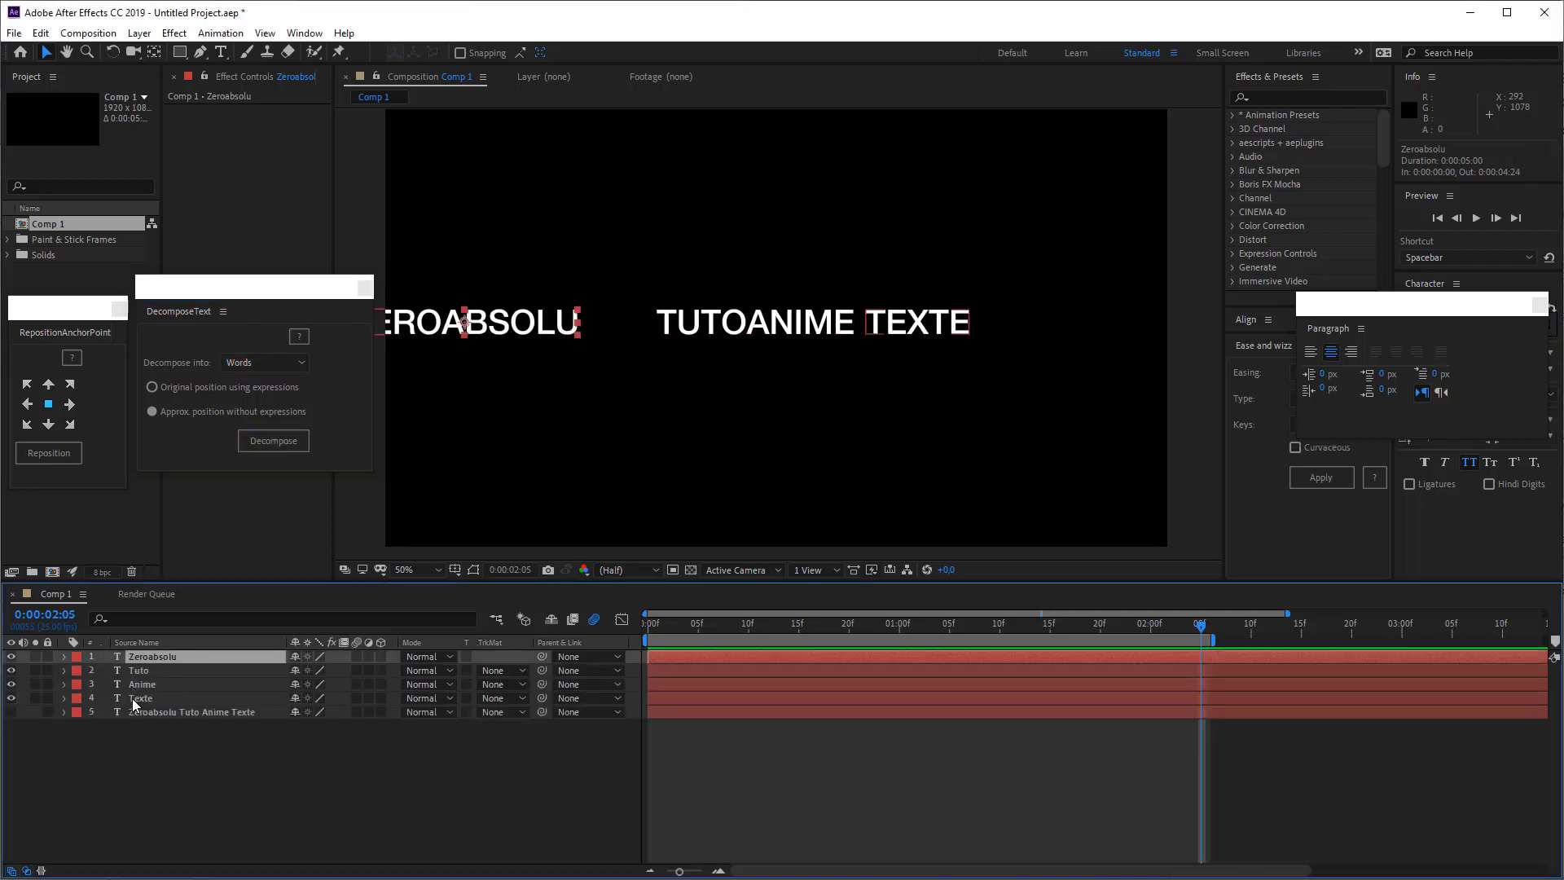
{"action": "left_click", "coordinate": [134, 699]}
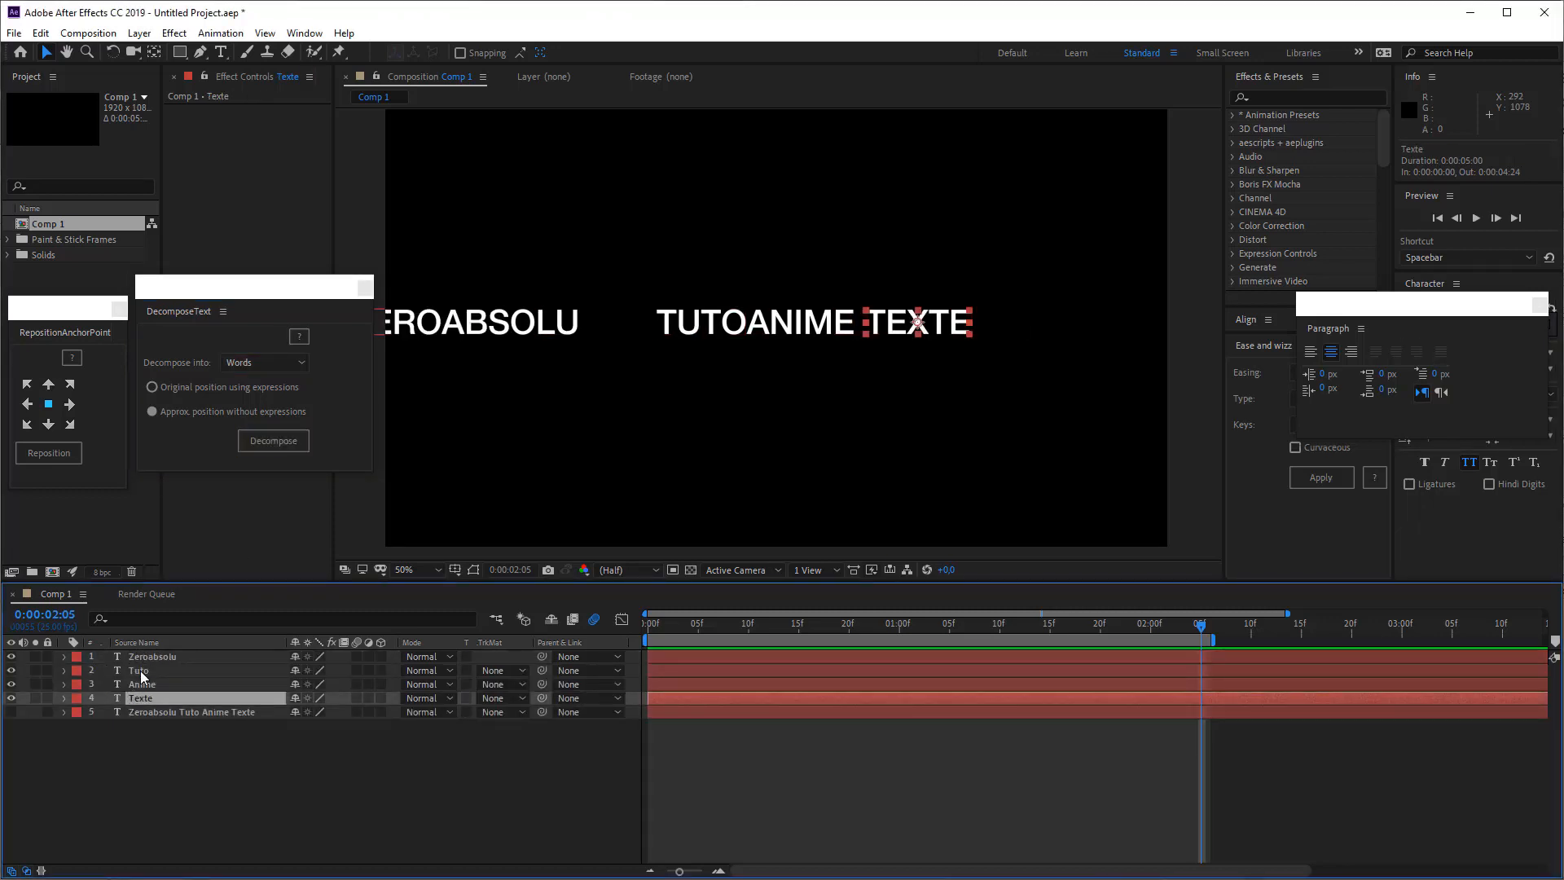
{"action": "left_click", "coordinate": [143, 659]}
{"action": "left_click", "coordinate": [142, 670]}
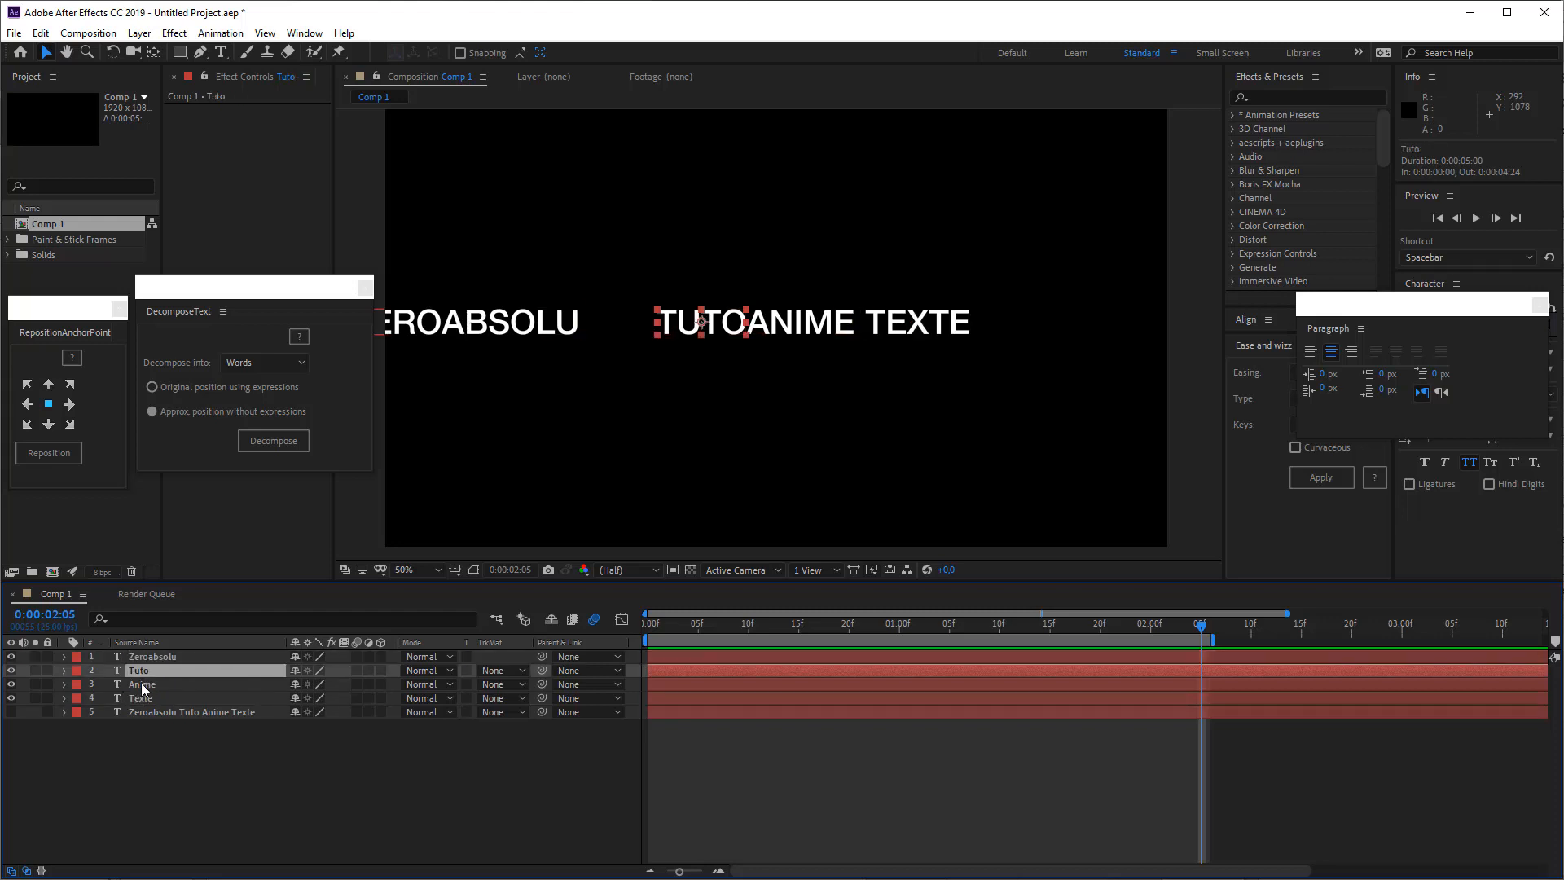
{"action": "left_click", "coordinate": [140, 684]}
{"action": "left_click", "coordinate": [140, 698]}
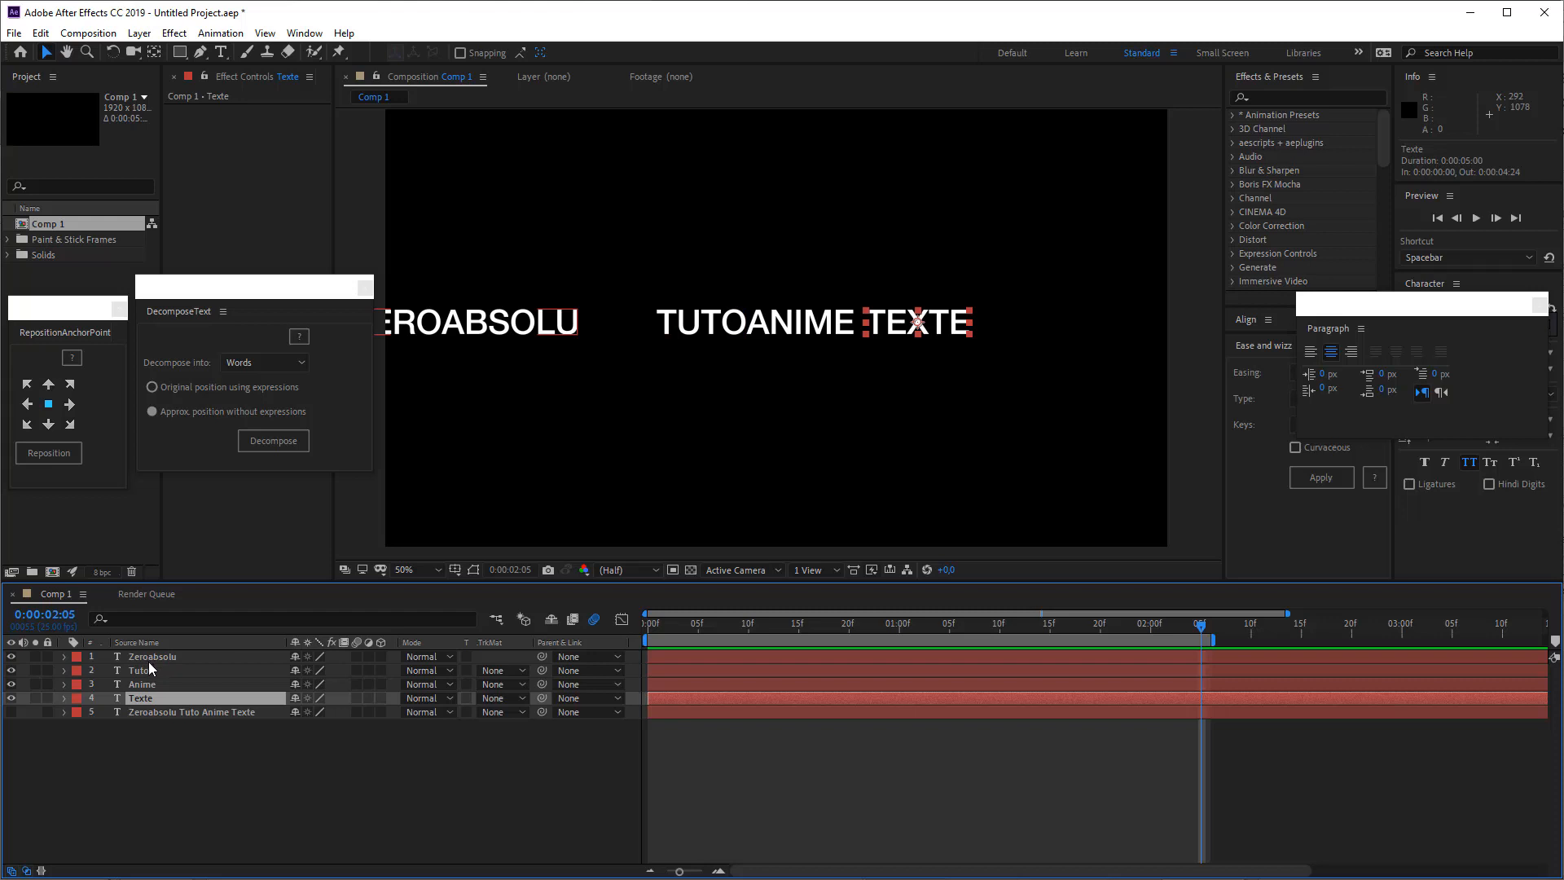
{"action": "left_click", "coordinate": [141, 746]}
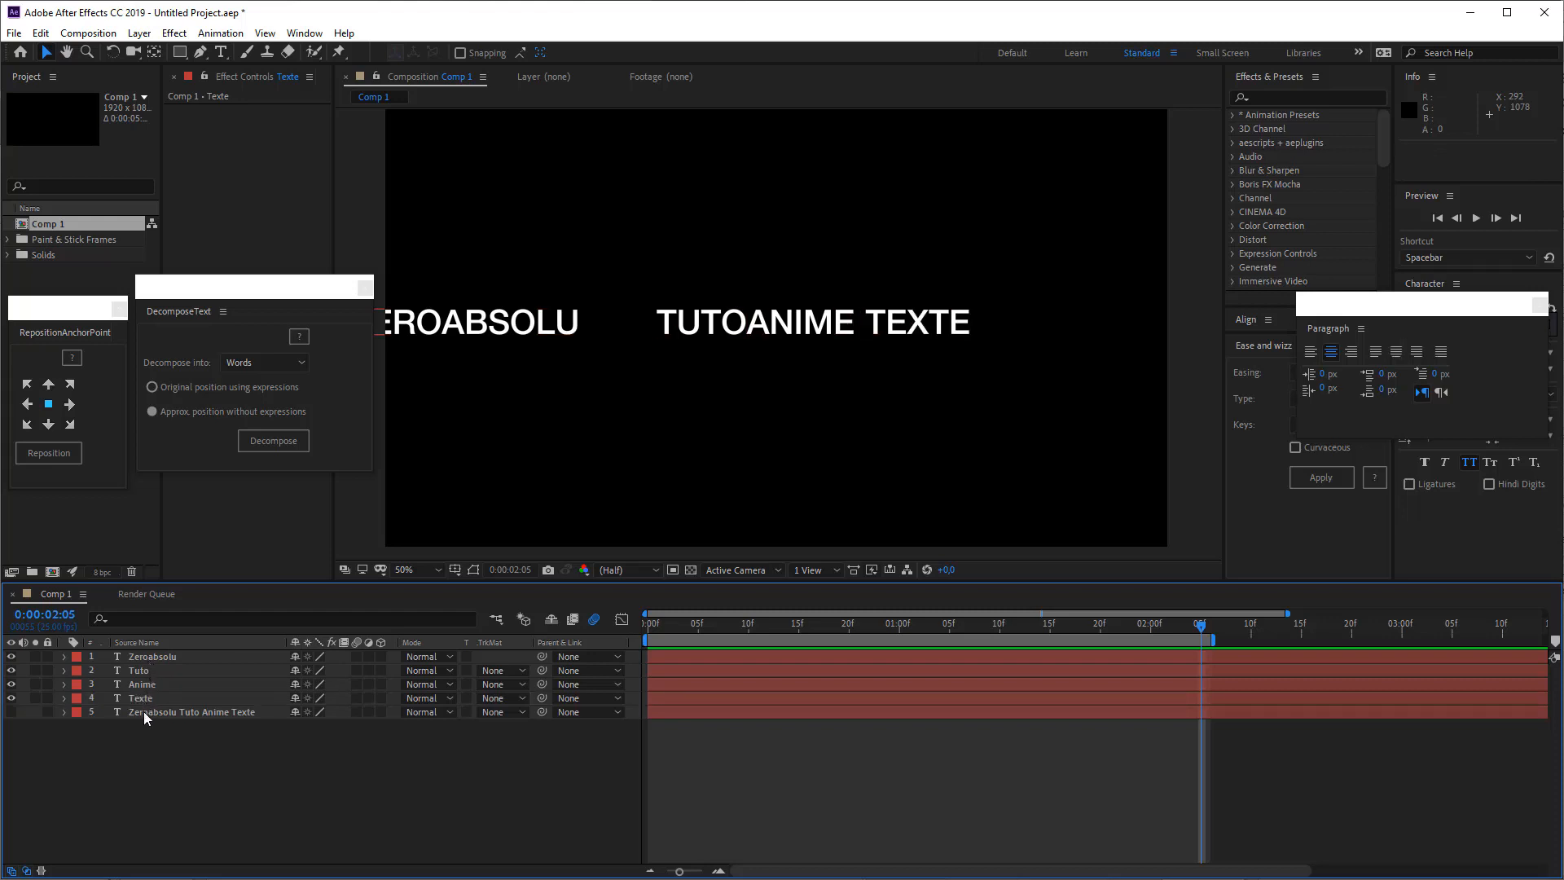
{"action": "left_click", "coordinate": [144, 712]}
{"action": "left_click", "coordinate": [12, 713]}
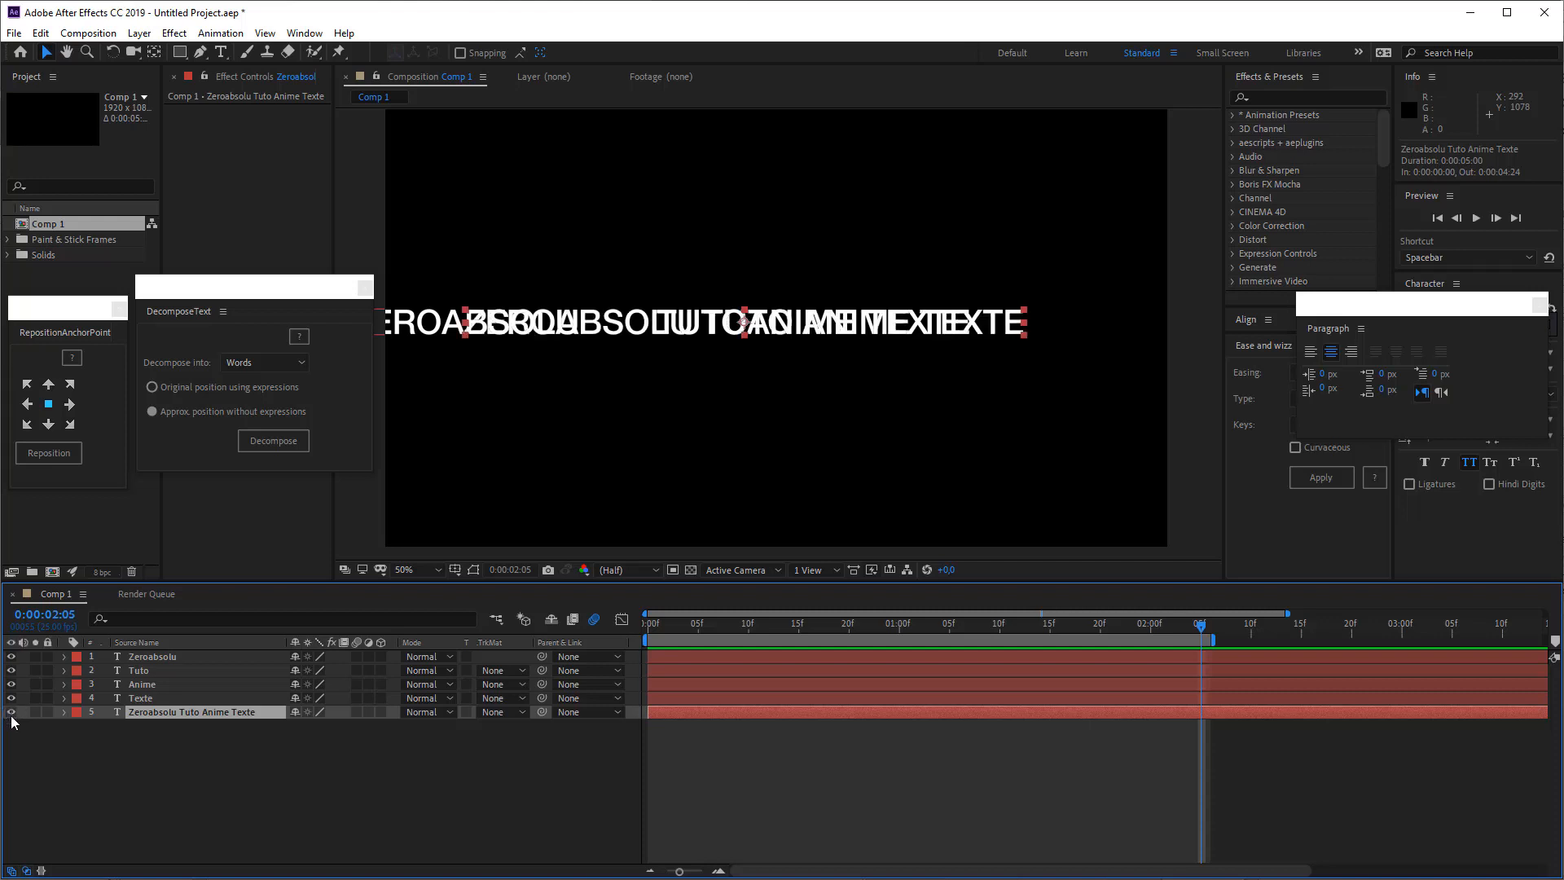
{"action": "left_click", "coordinate": [12, 712]}
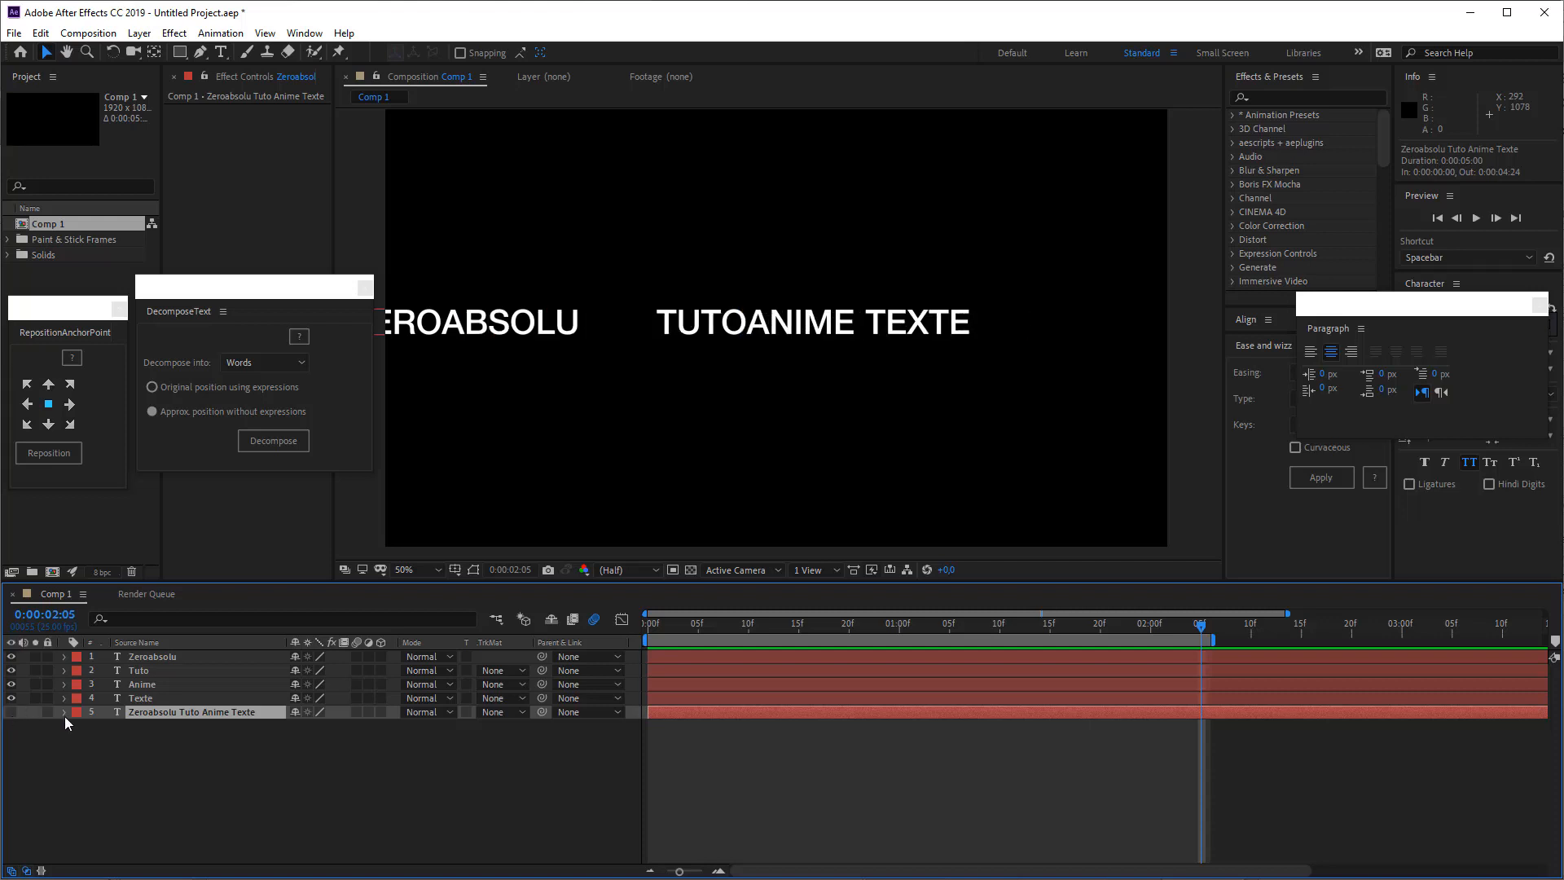
Reverse the stacking order of the four word layers by cutting them selected from Texte to Zeroabsolu and pasting them back
{"action": "left_click", "coordinate": [147, 697]}
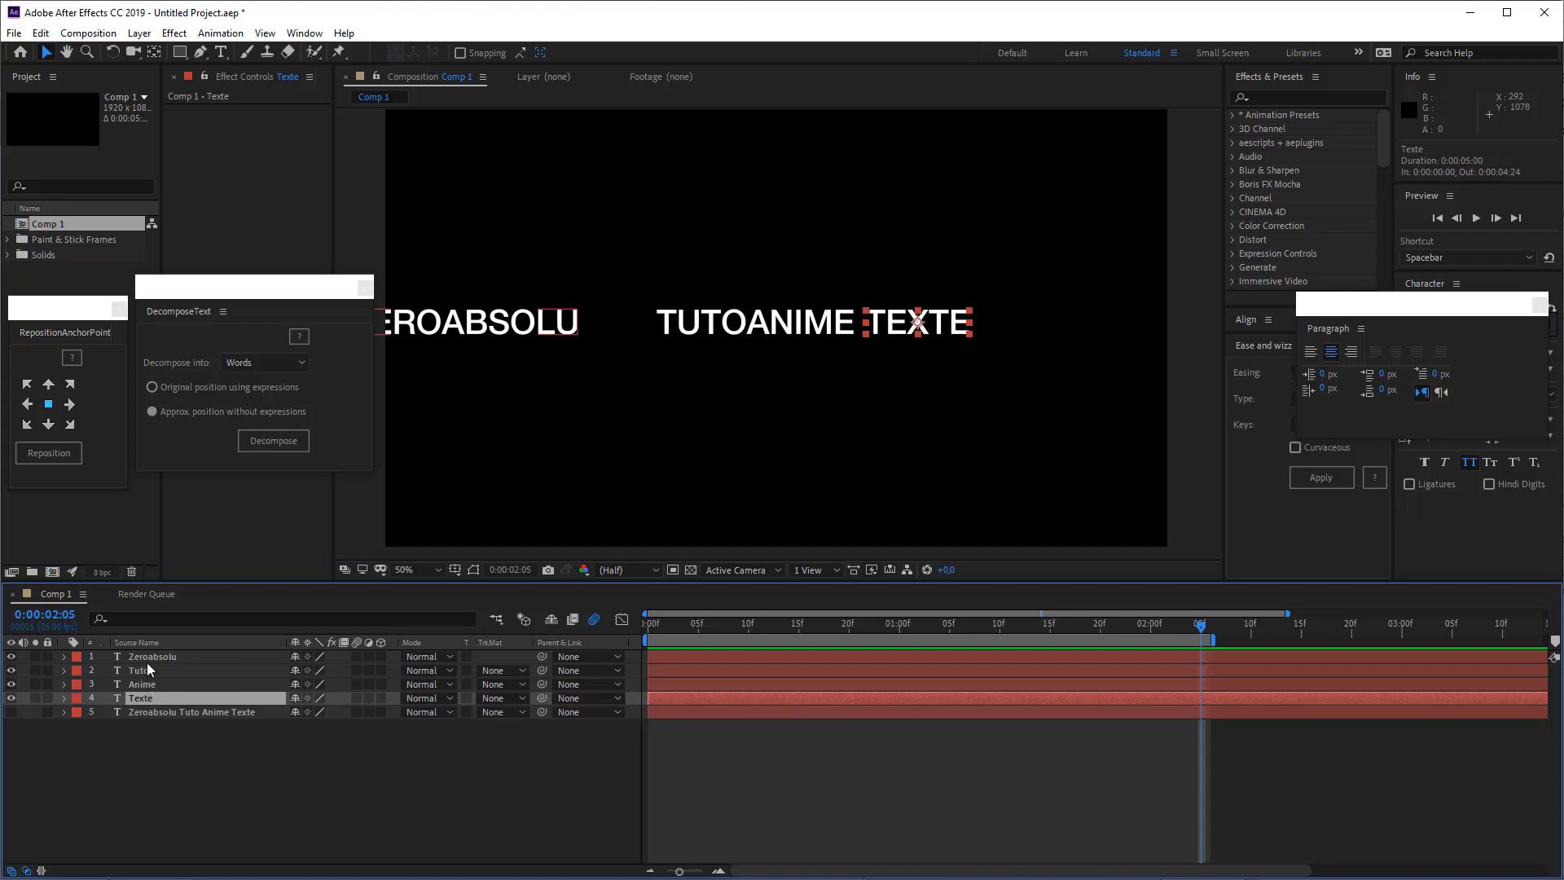
{"action": "left_click", "coordinate": [148, 659], "text": "shift"}
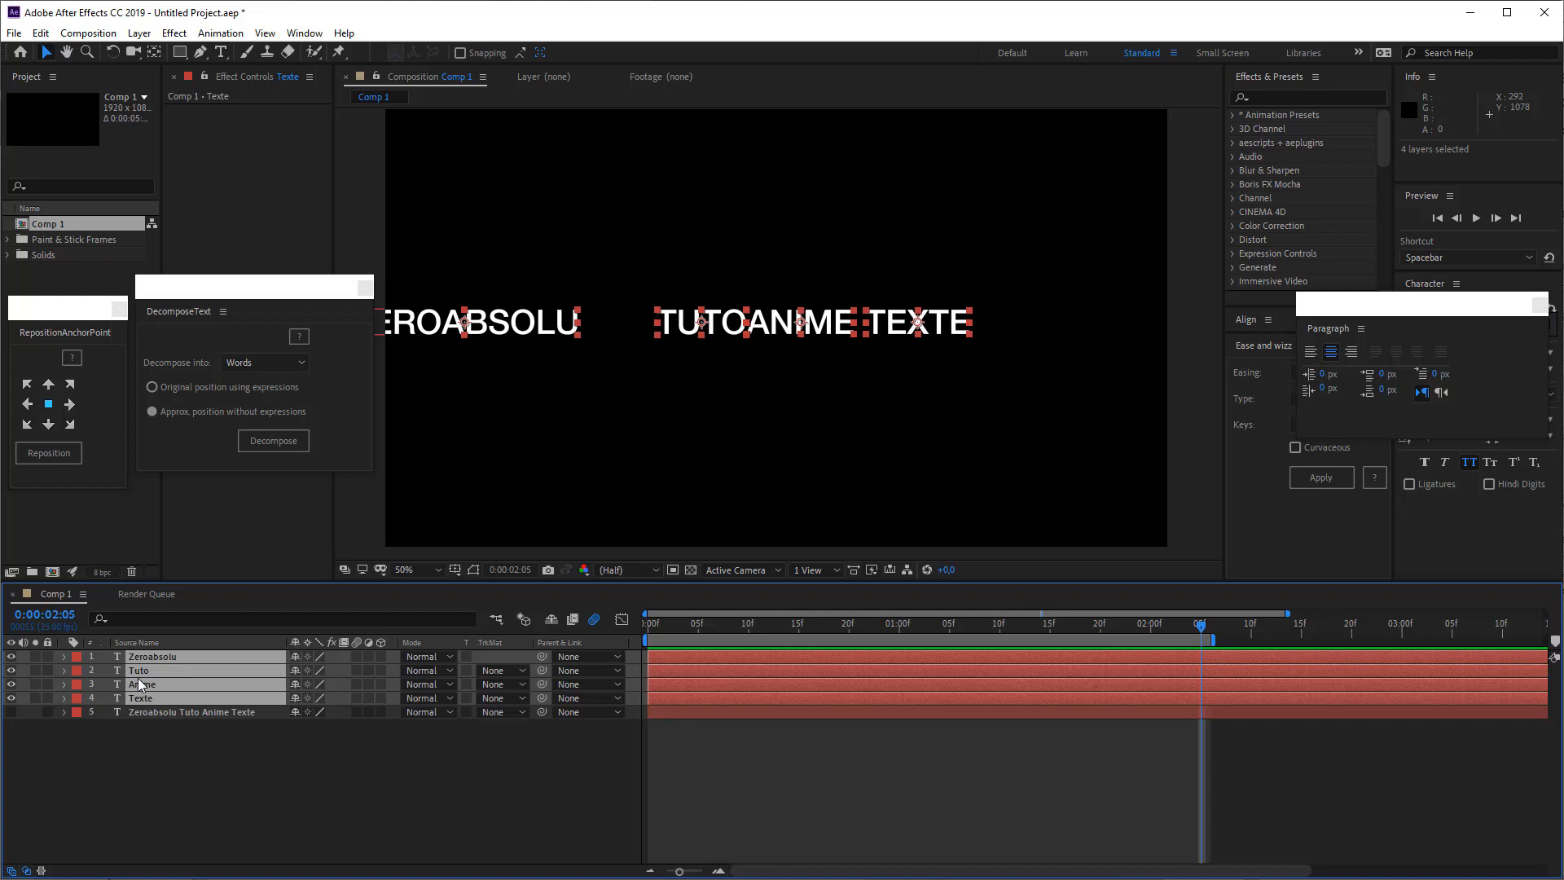
{"action": "key", "text": "ctrl+x"}
{"action": "key", "text": "ctrl+v"}
{"action": "left_click", "coordinate": [130, 726]}
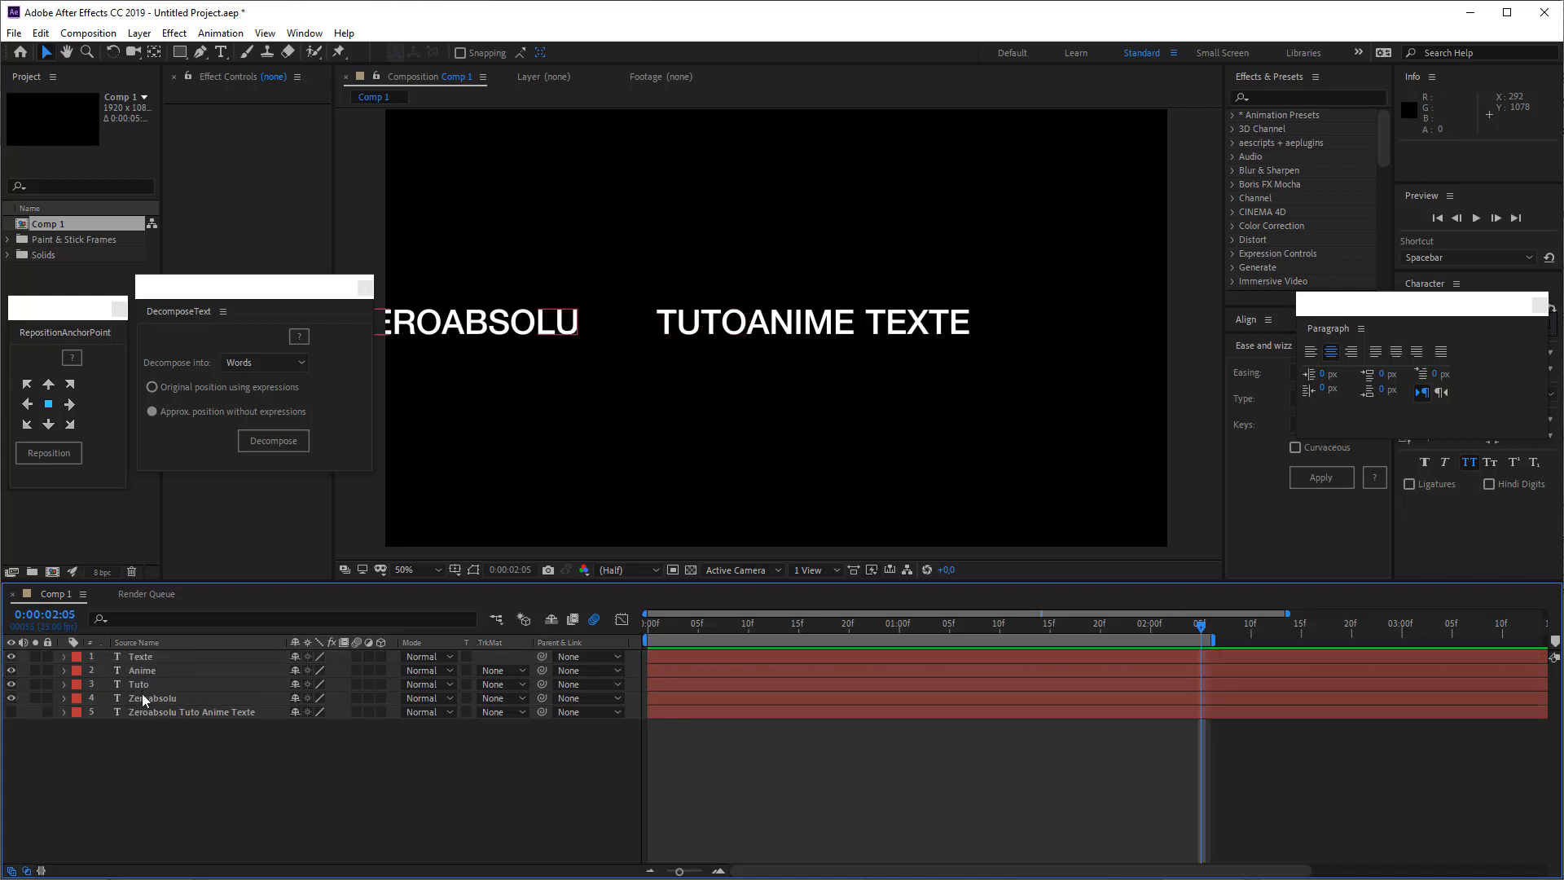
Check the new order of the word layers one by one, from Zeroabsolu up to Texte
{"action": "left_click", "coordinate": [142, 692]}
{"action": "left_click", "coordinate": [142, 683]}
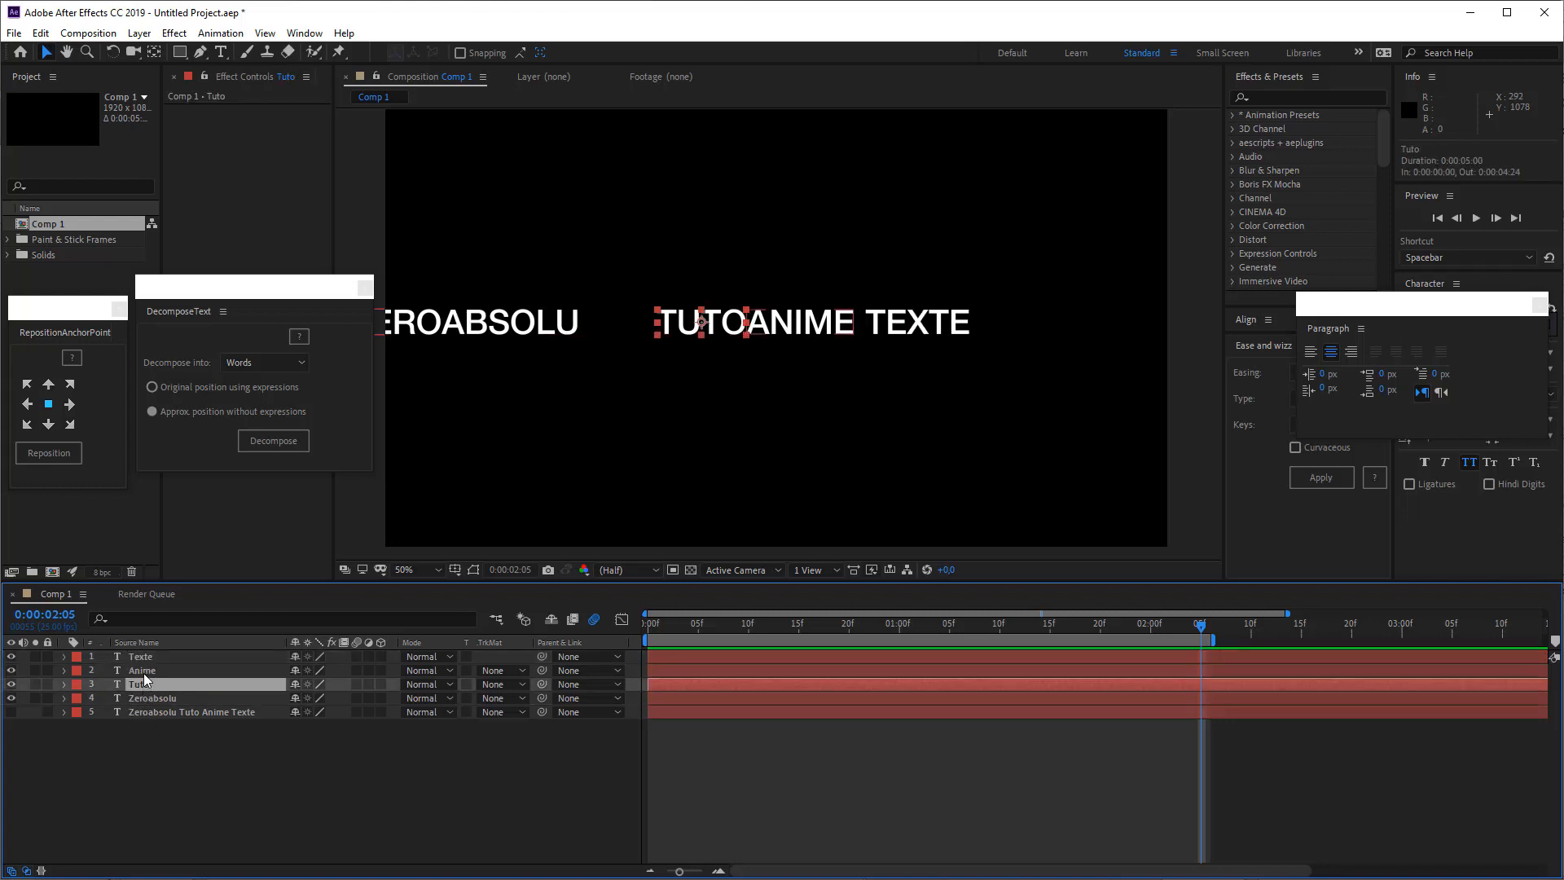
{"action": "left_click", "coordinate": [143, 670]}
{"action": "left_click", "coordinate": [143, 656]}
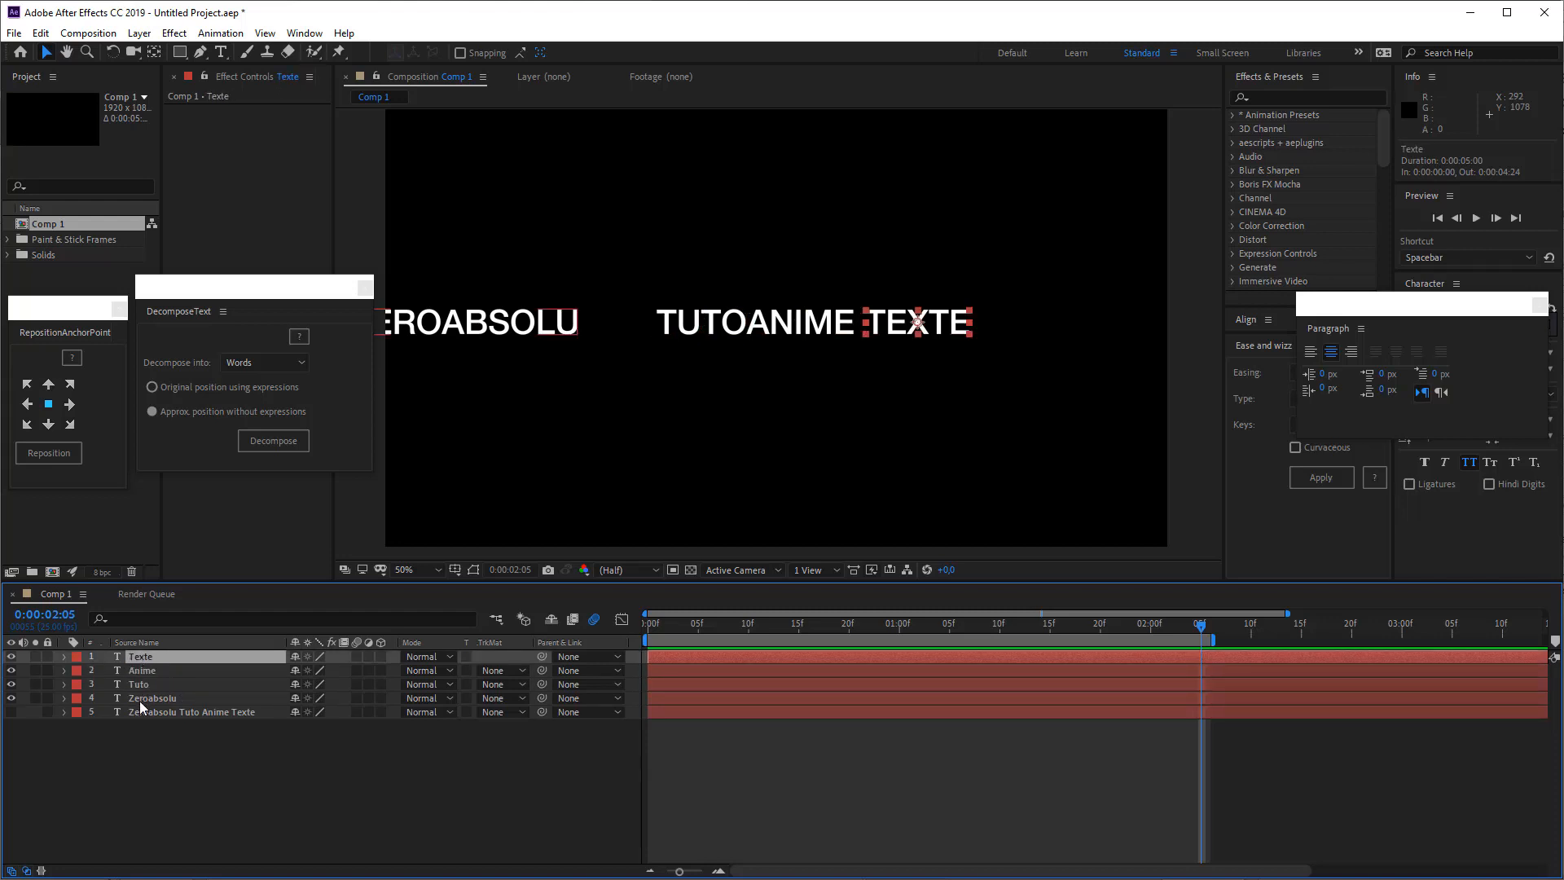
{"action": "left_click", "coordinate": [139, 699]}
{"action": "left_click", "coordinate": [140, 683]}
{"action": "left_click", "coordinate": [140, 671]}
{"action": "left_click", "coordinate": [140, 659]}
Show the original title as a guide, align the Texte, Anime, Tuto and Zeroabsolu words over it, and hide it again
{"action": "left_click", "coordinate": [11, 712]}
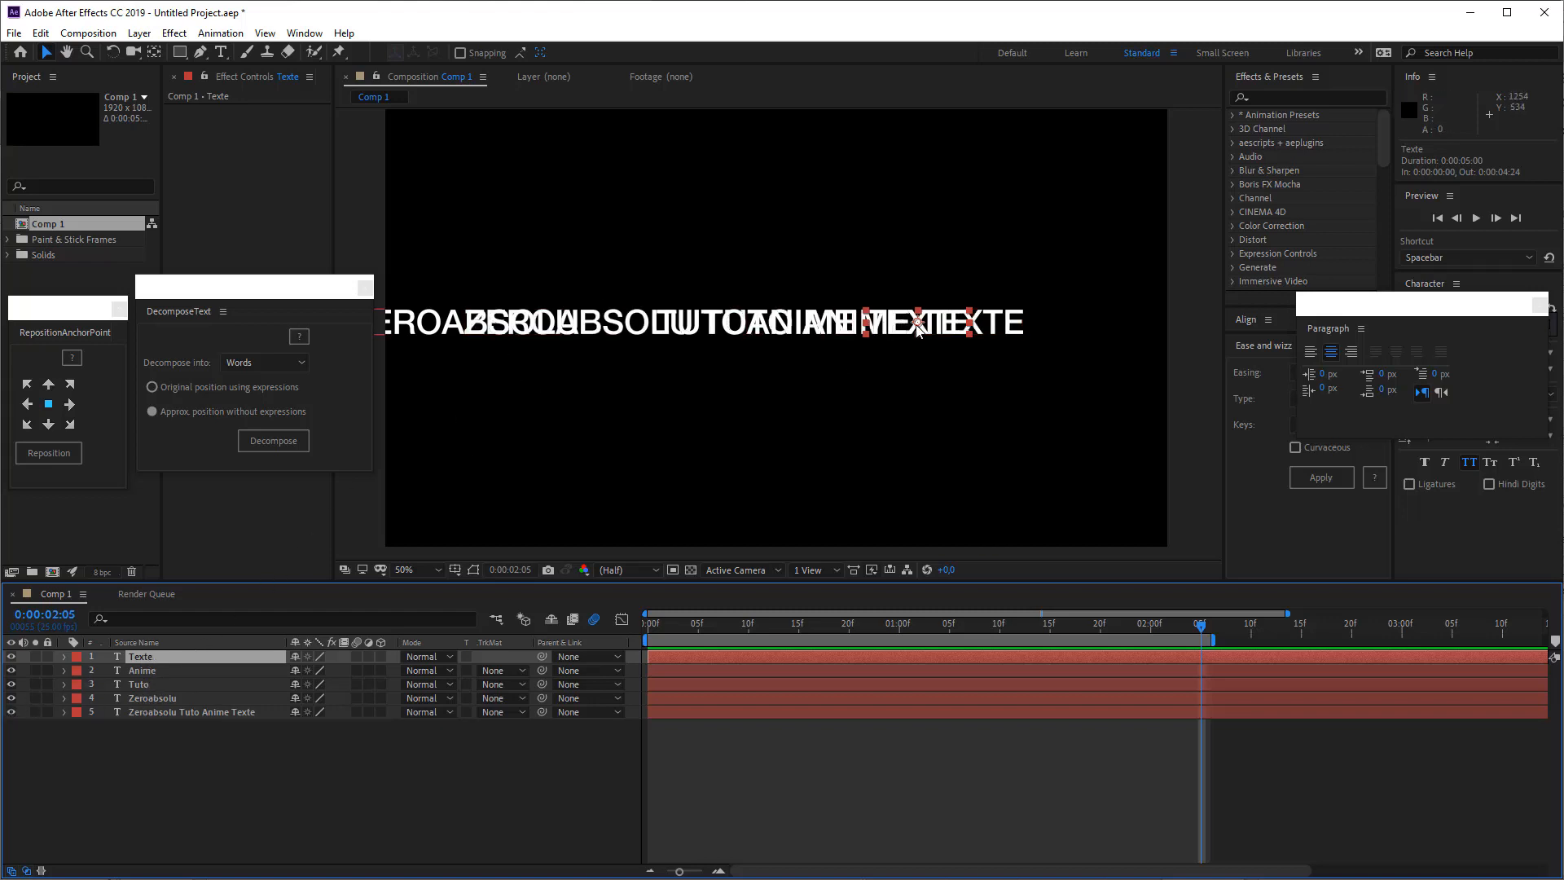
{"action": "left_click_drag", "start_coordinate": [948, 326], "coordinate": [1000, 328]}
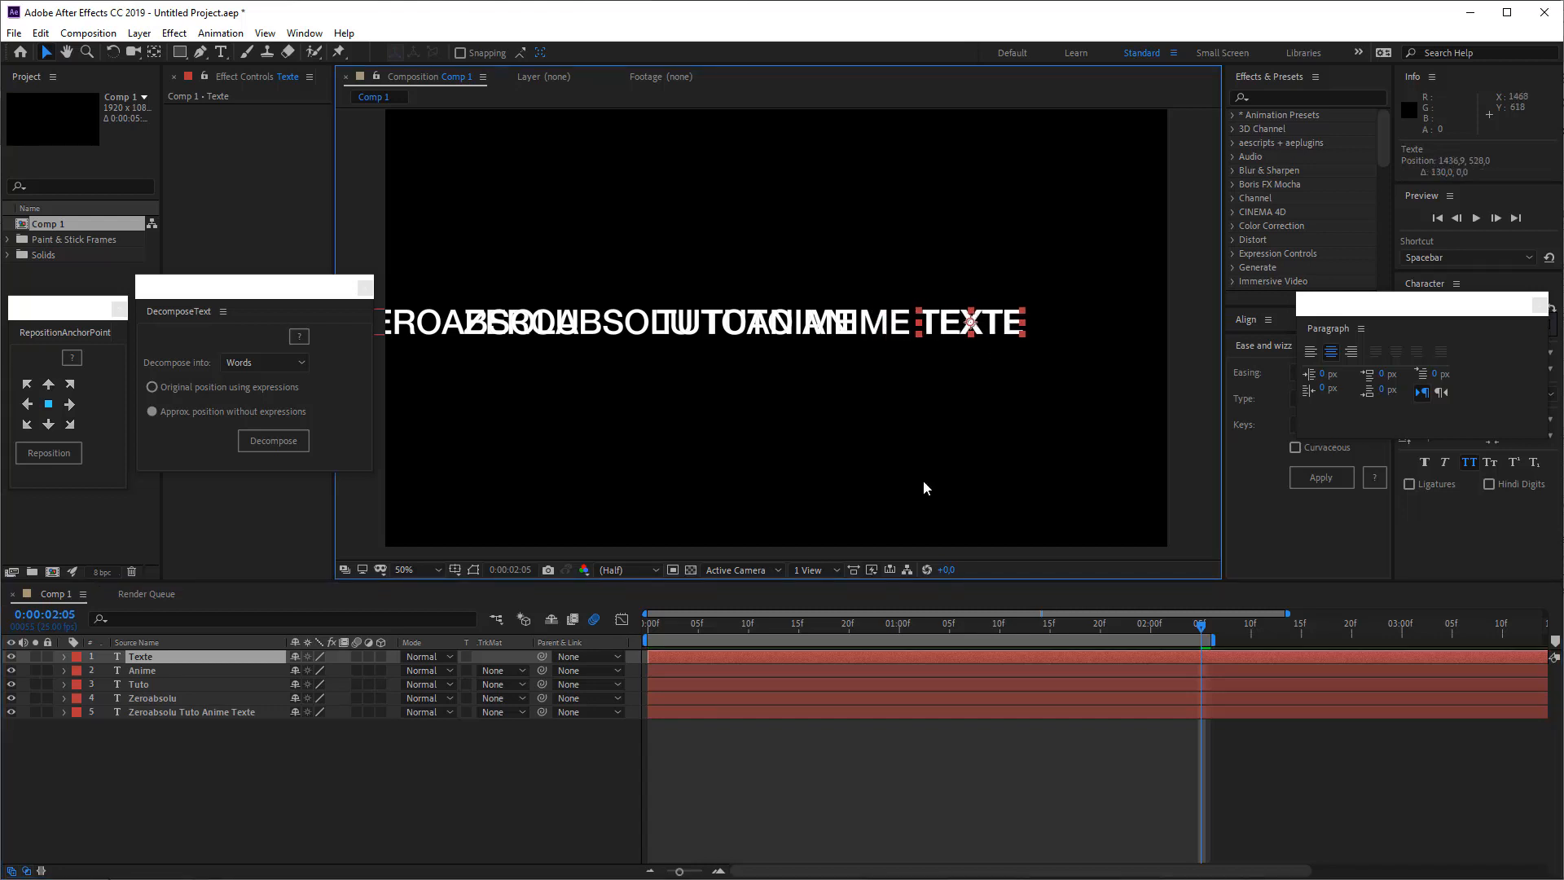
{"action": "left_click", "coordinate": [872, 670]}
{"action": "left_click_drag", "start_coordinate": [833, 322], "coordinate": [907, 318]}
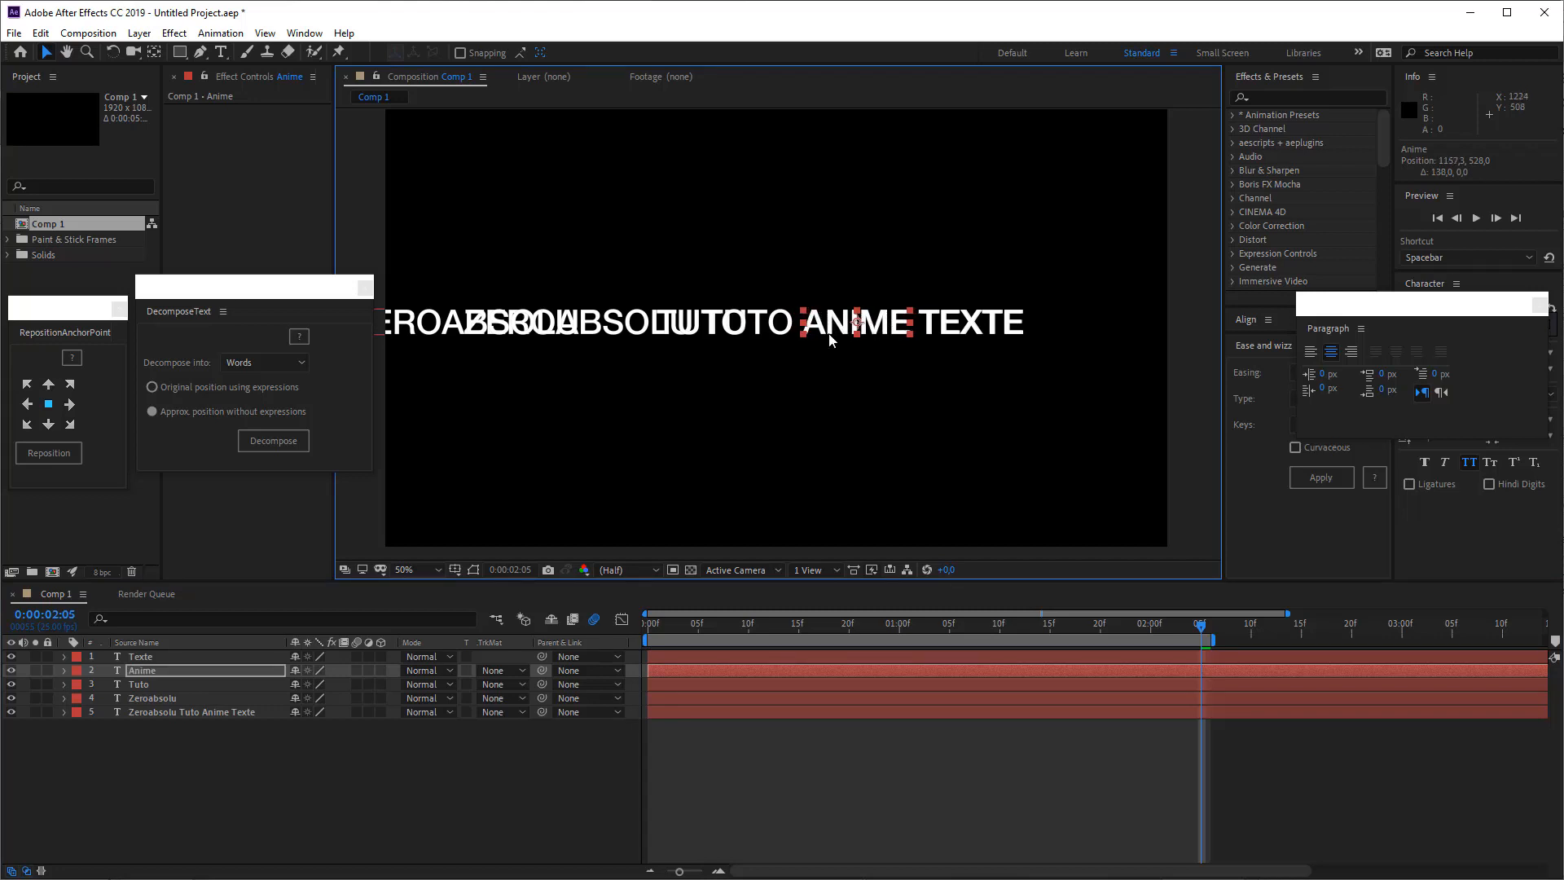
{"action": "left_click_drag", "start_coordinate": [699, 324], "coordinate": [744, 325]}
{"action": "left_click_drag", "start_coordinate": [451, 321], "coordinate": [566, 321]}
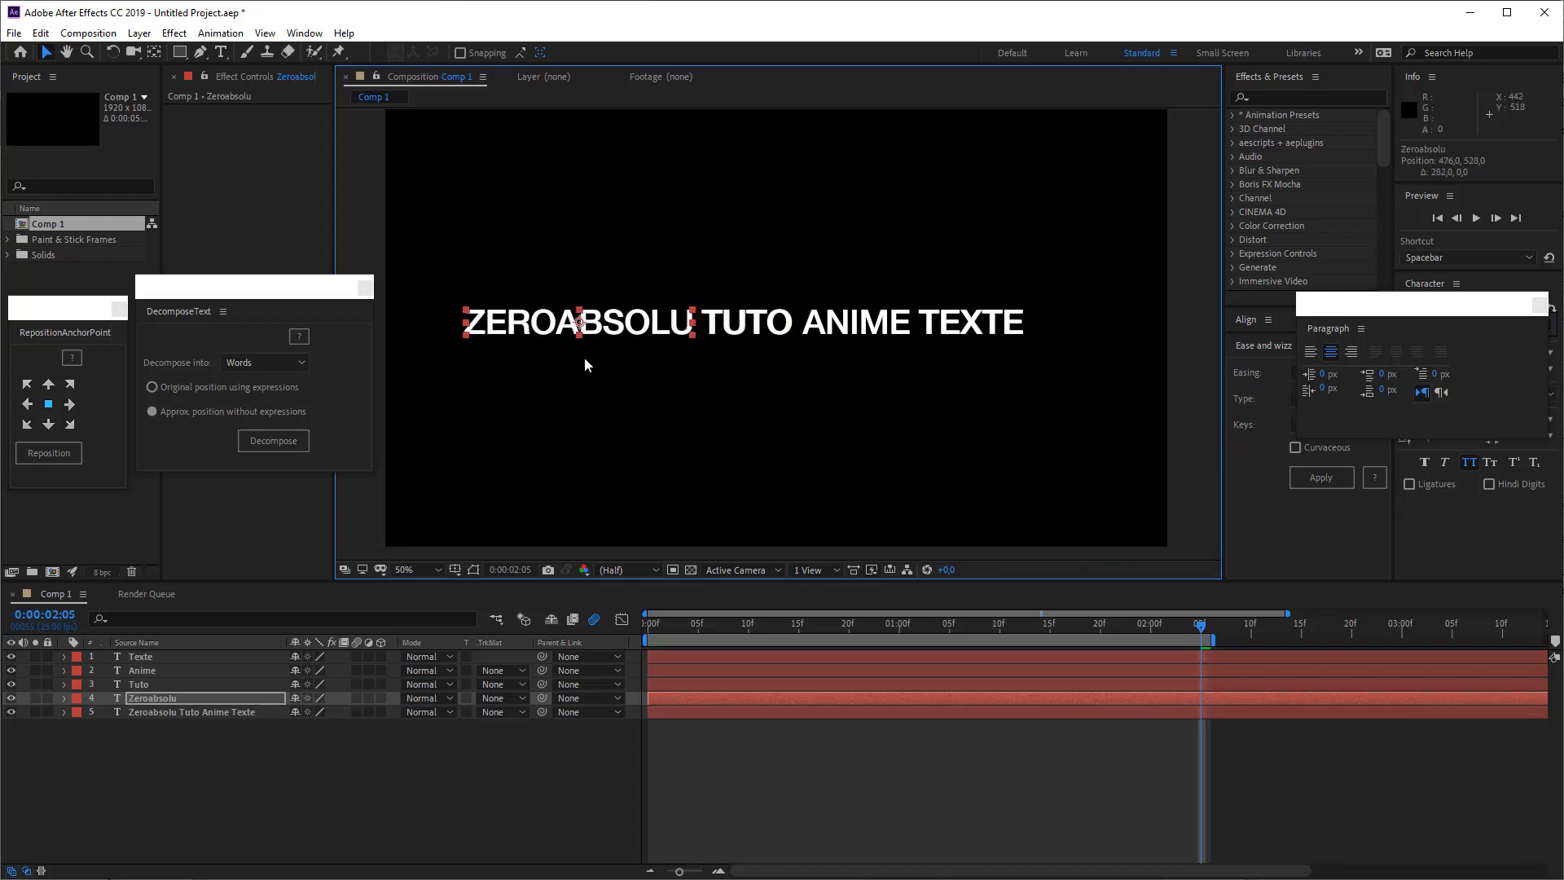
{"action": "left_click", "coordinate": [10, 712]}
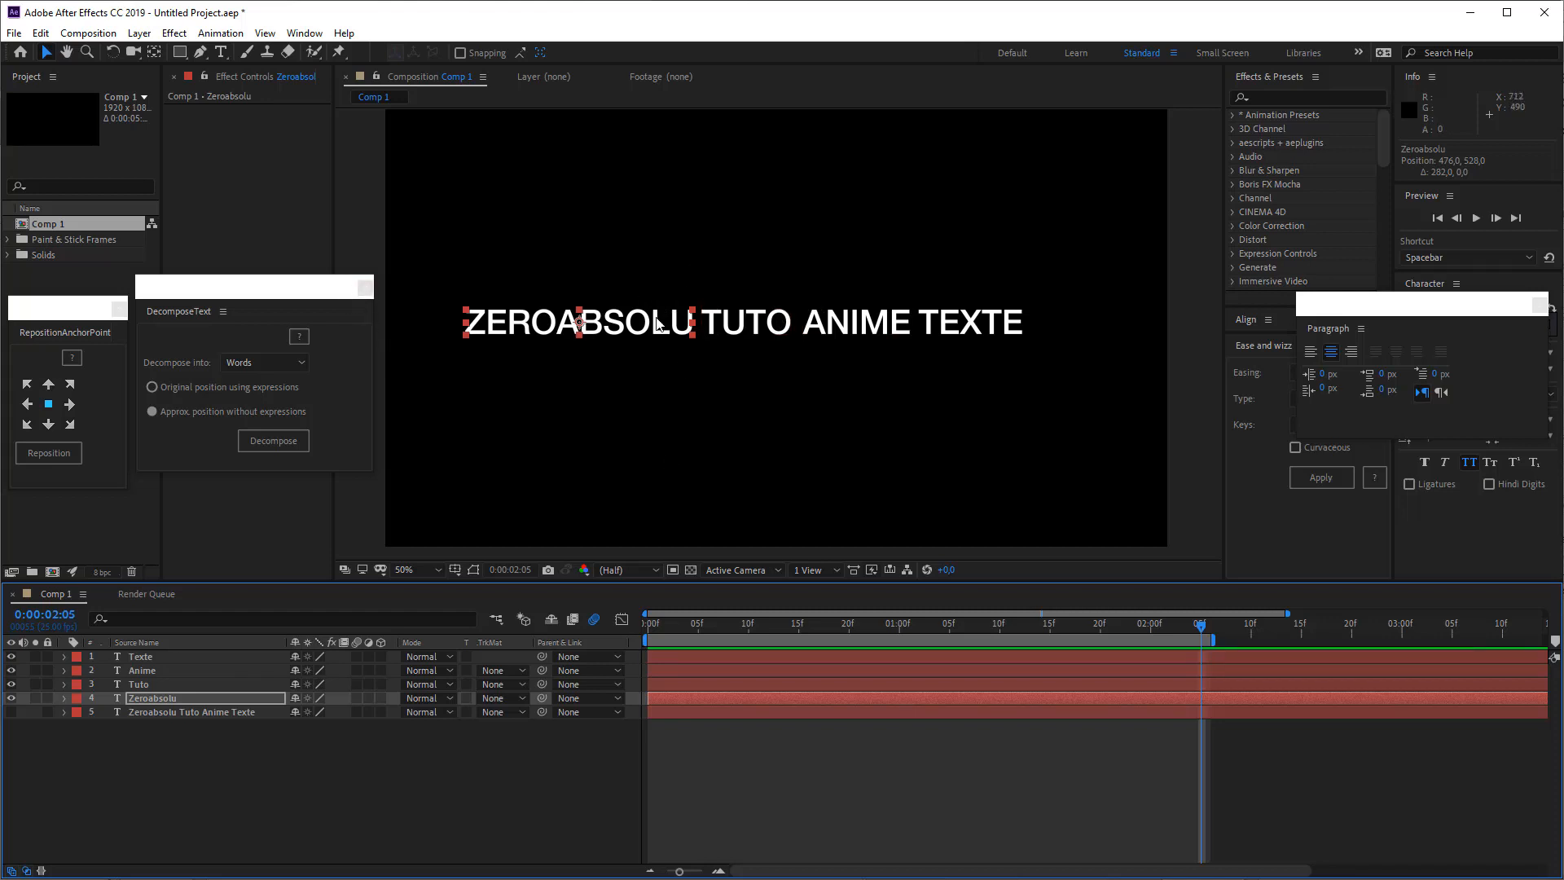
Hide the four word layers and show only the original "Zeroabsolu Tuto Anime Texte" layer
{"action": "left_click", "coordinate": [729, 326]}
{"action": "scroll", "coordinate": [744, 360], "scroll_direction": "up", "scroll_amount": 3}
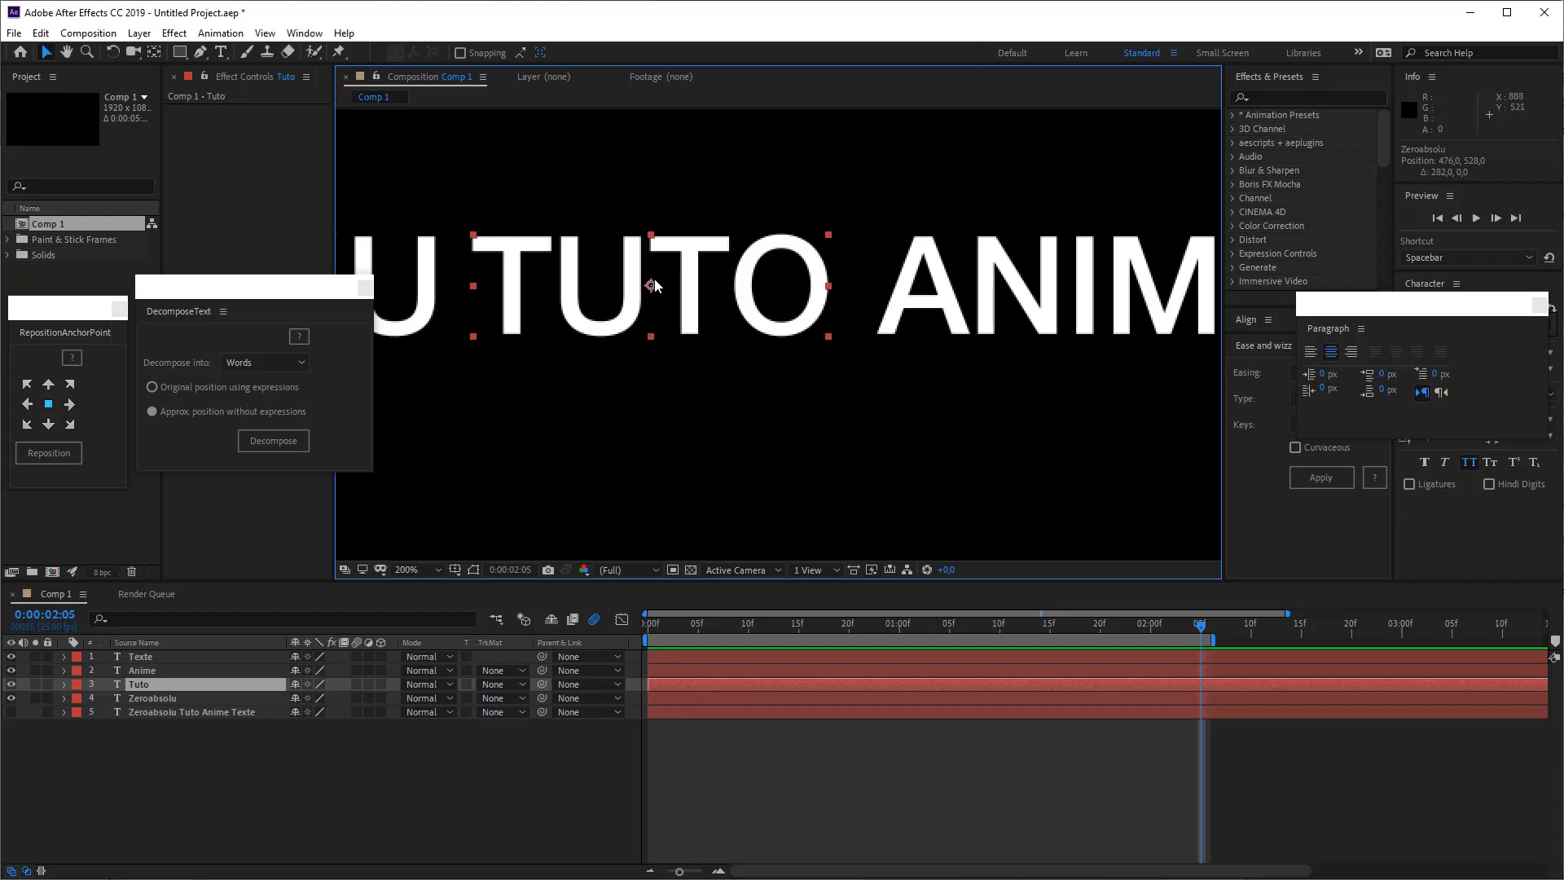
{"action": "left_click", "coordinate": [137, 657]}
{"action": "left_click_drag", "start_coordinate": [10, 699], "coordinate": [24, 611]}
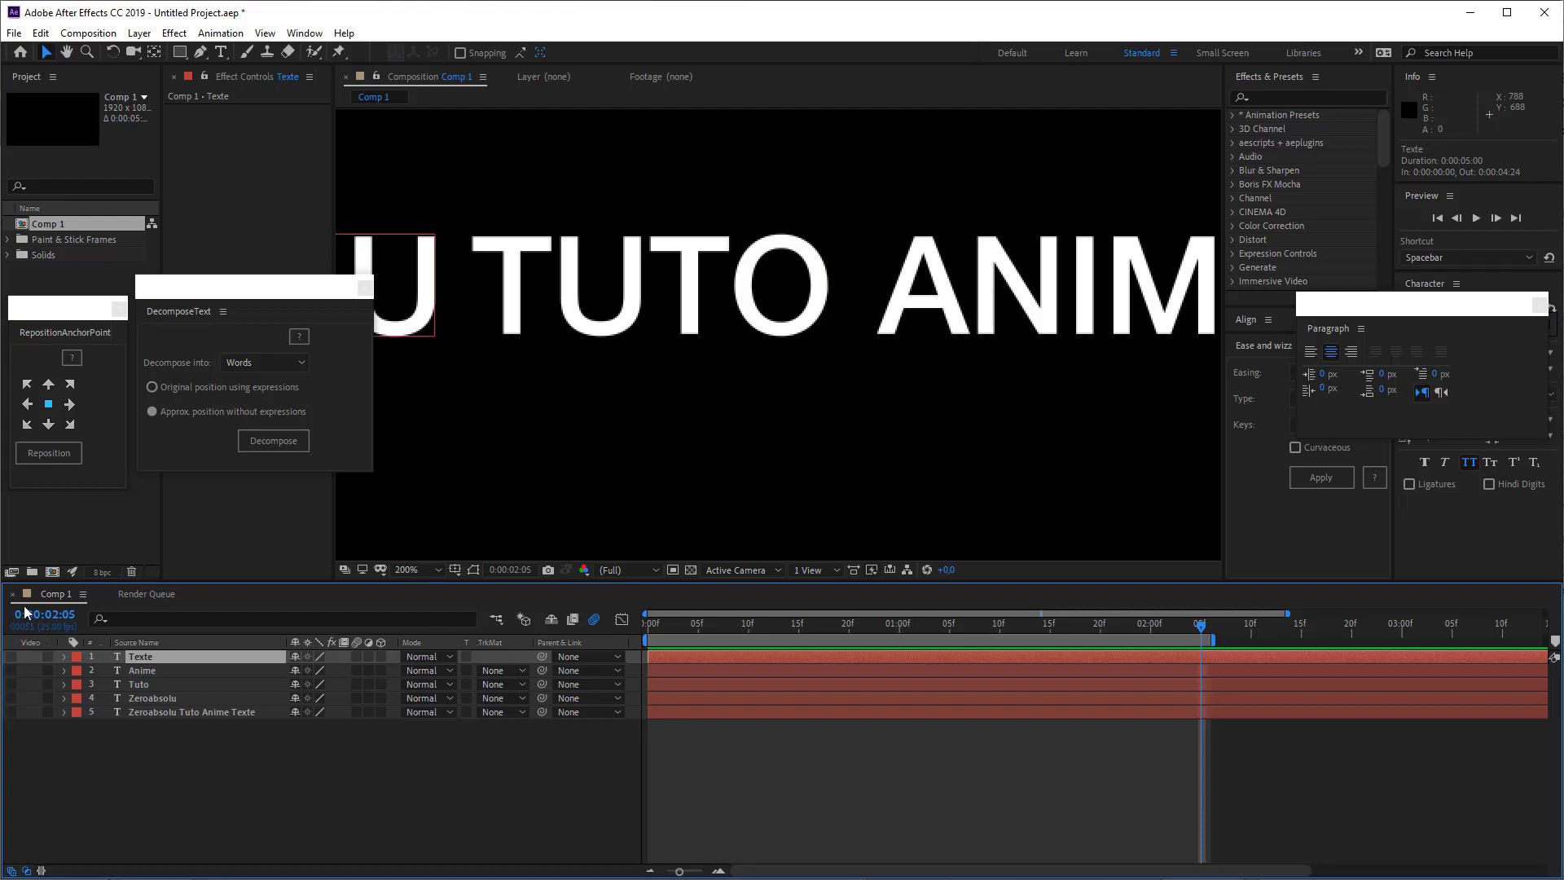
{"action": "left_click", "coordinate": [11, 712]}
Move the original title's anchor point about 196 px left and 146 px down, below the text
{"action": "left_click", "coordinate": [197, 712]}
{"action": "scroll", "coordinate": [698, 314], "scroll_direction": "down", "scroll_amount": 2}
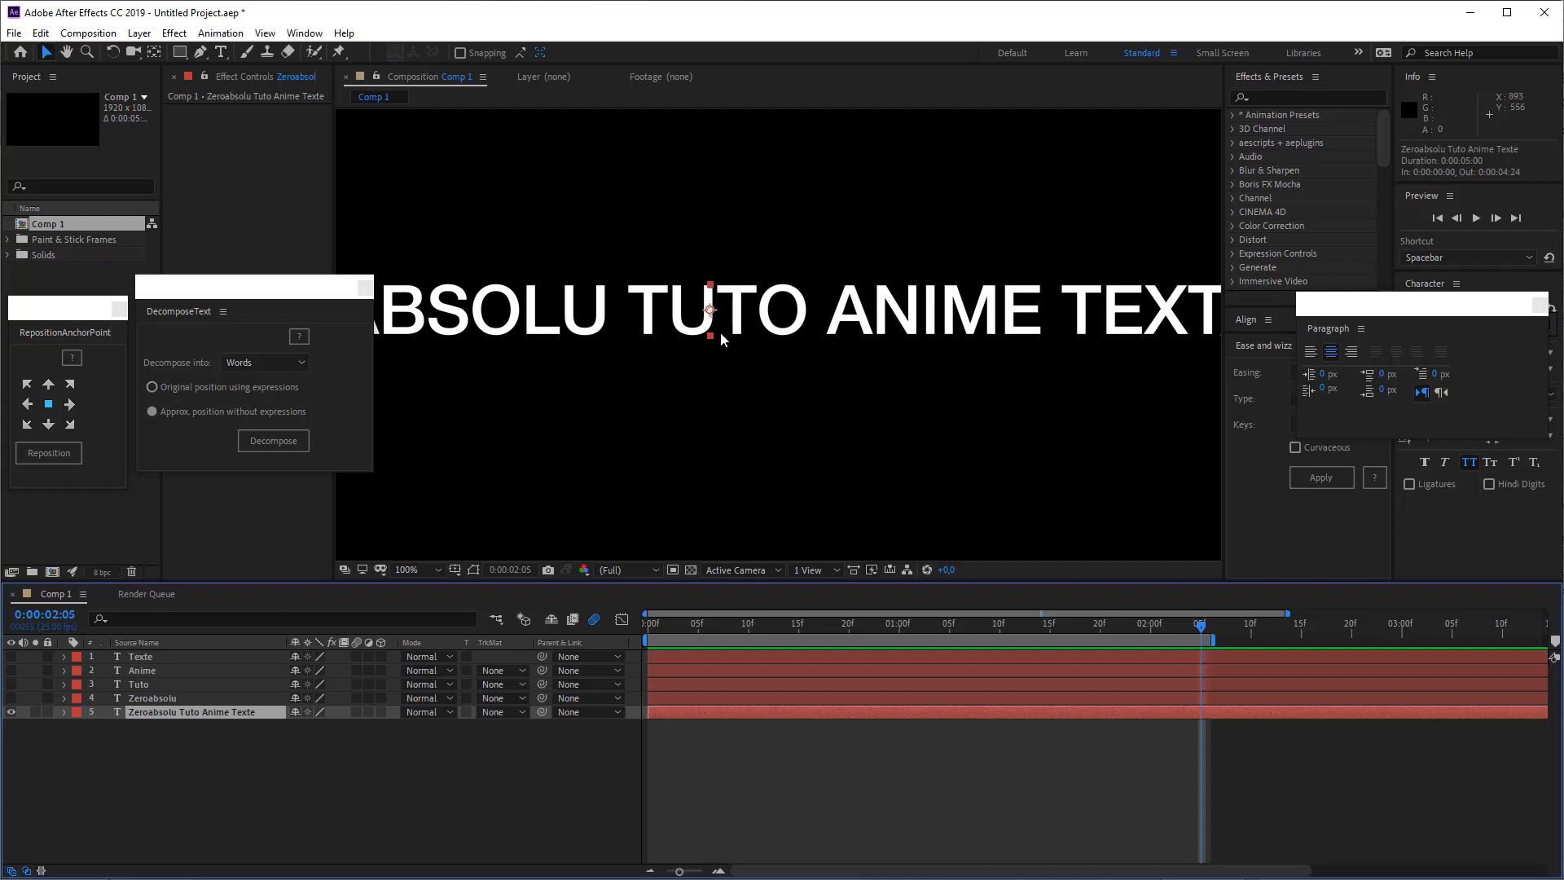
{"action": "key", "text": "y"}
{"action": "left_click_drag", "start_coordinate": [711, 309], "coordinate": [730, 375]}
{"action": "left_click_drag", "start_coordinate": [663, 413], "coordinate": [551, 429]}
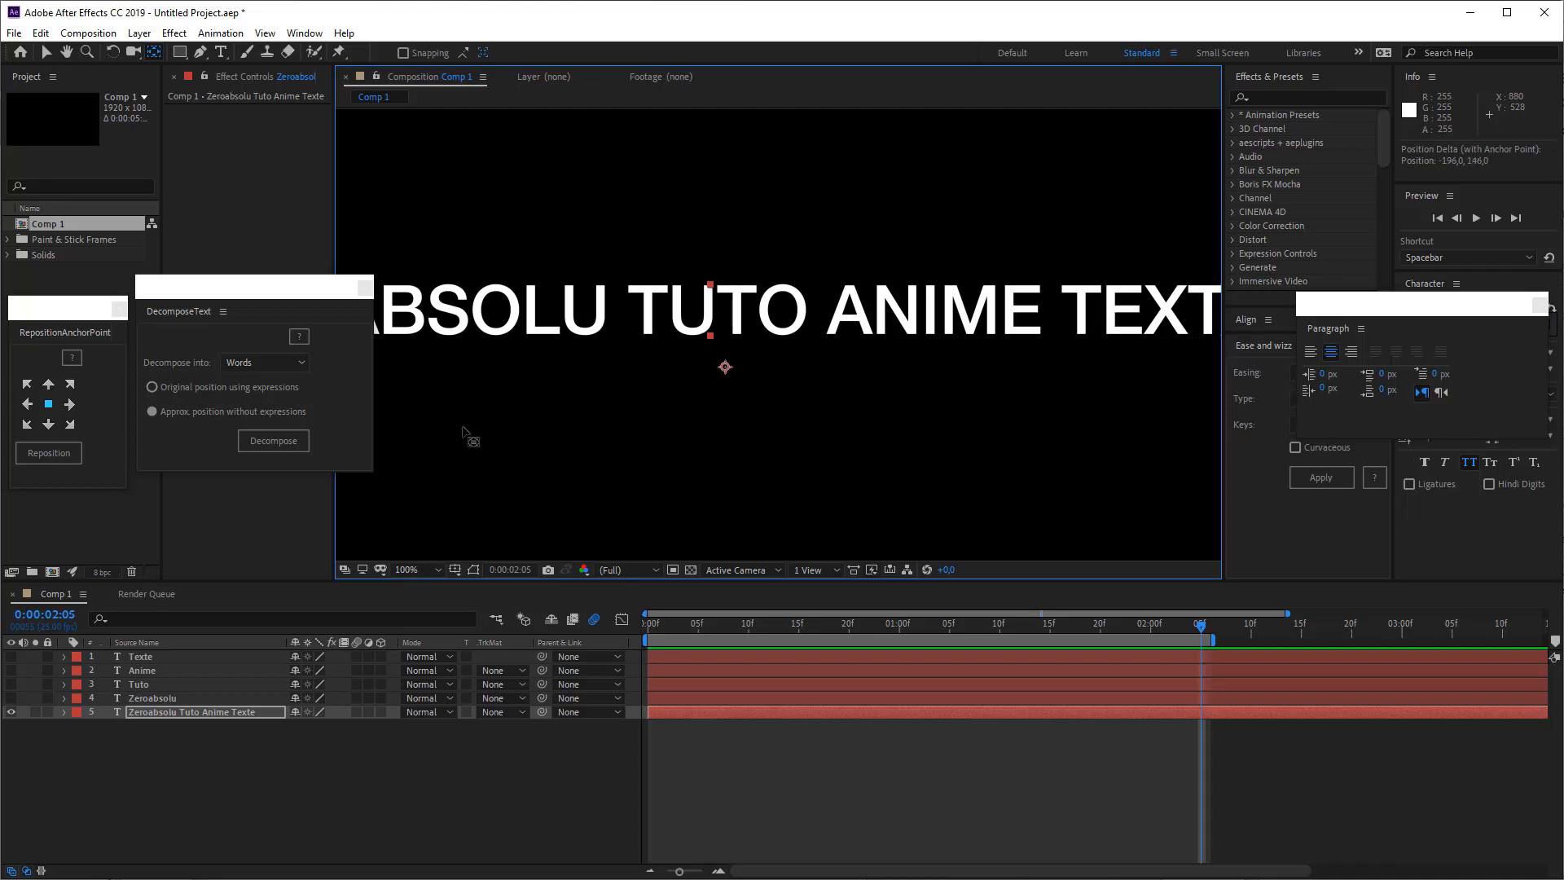
Try decomposing the title with its offset anchor point into words, inspect the Zeroabsolu and Tuto anchors, and undo the decomposition
{"action": "left_click", "coordinate": [262, 440]}
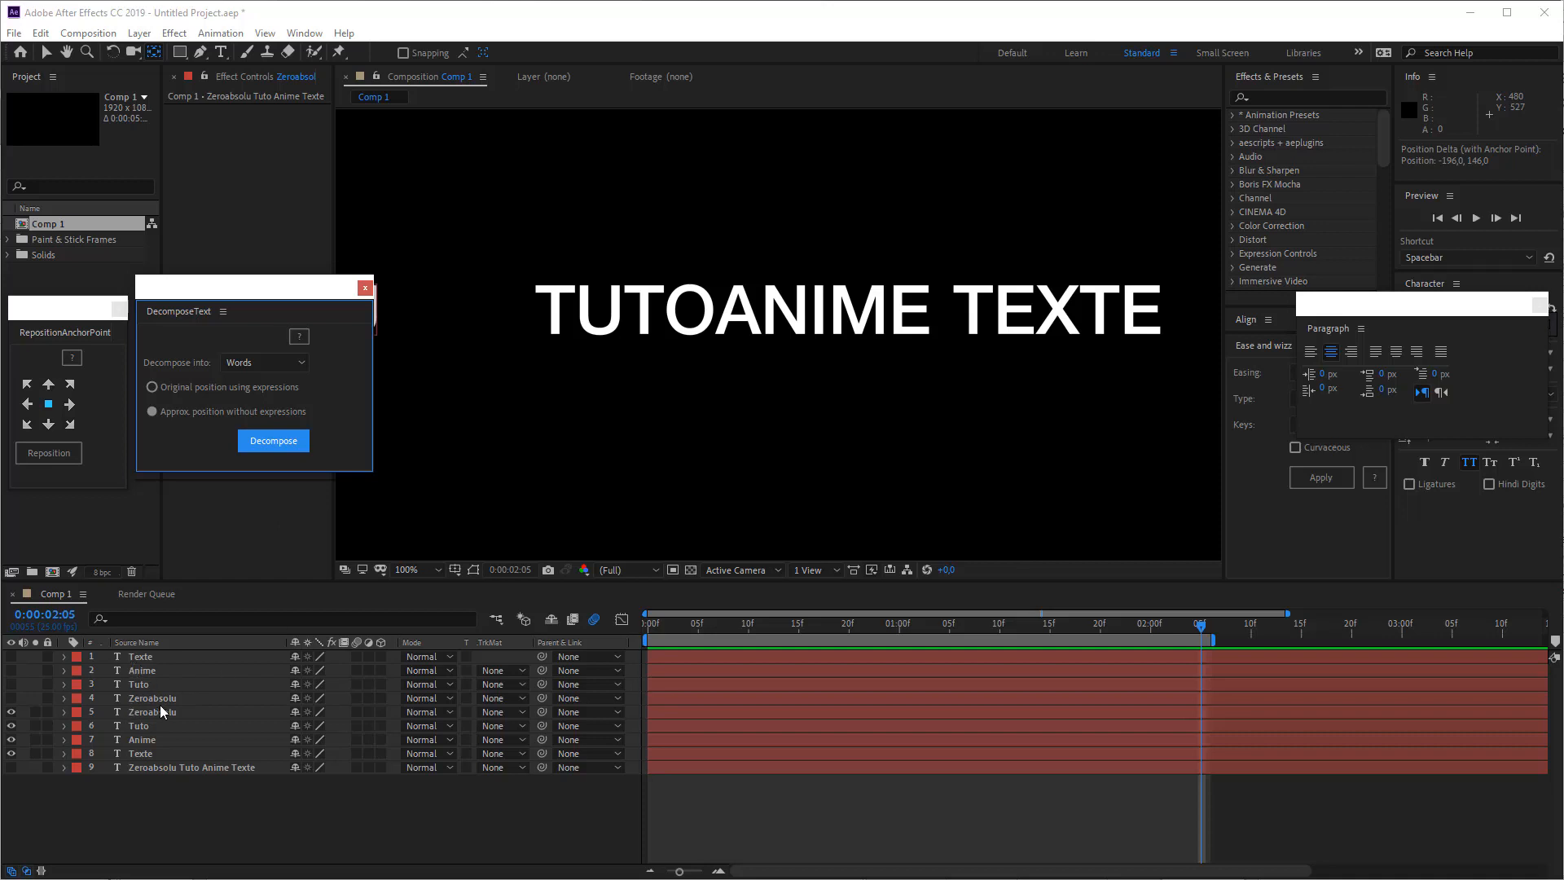
{"action": "left_click", "coordinate": [155, 712]}
{"action": "key", "text": "h"}
{"action": "left_click_drag", "start_coordinate": [581, 389], "coordinate": [1059, 388]}
{"action": "key", "text": "y"}
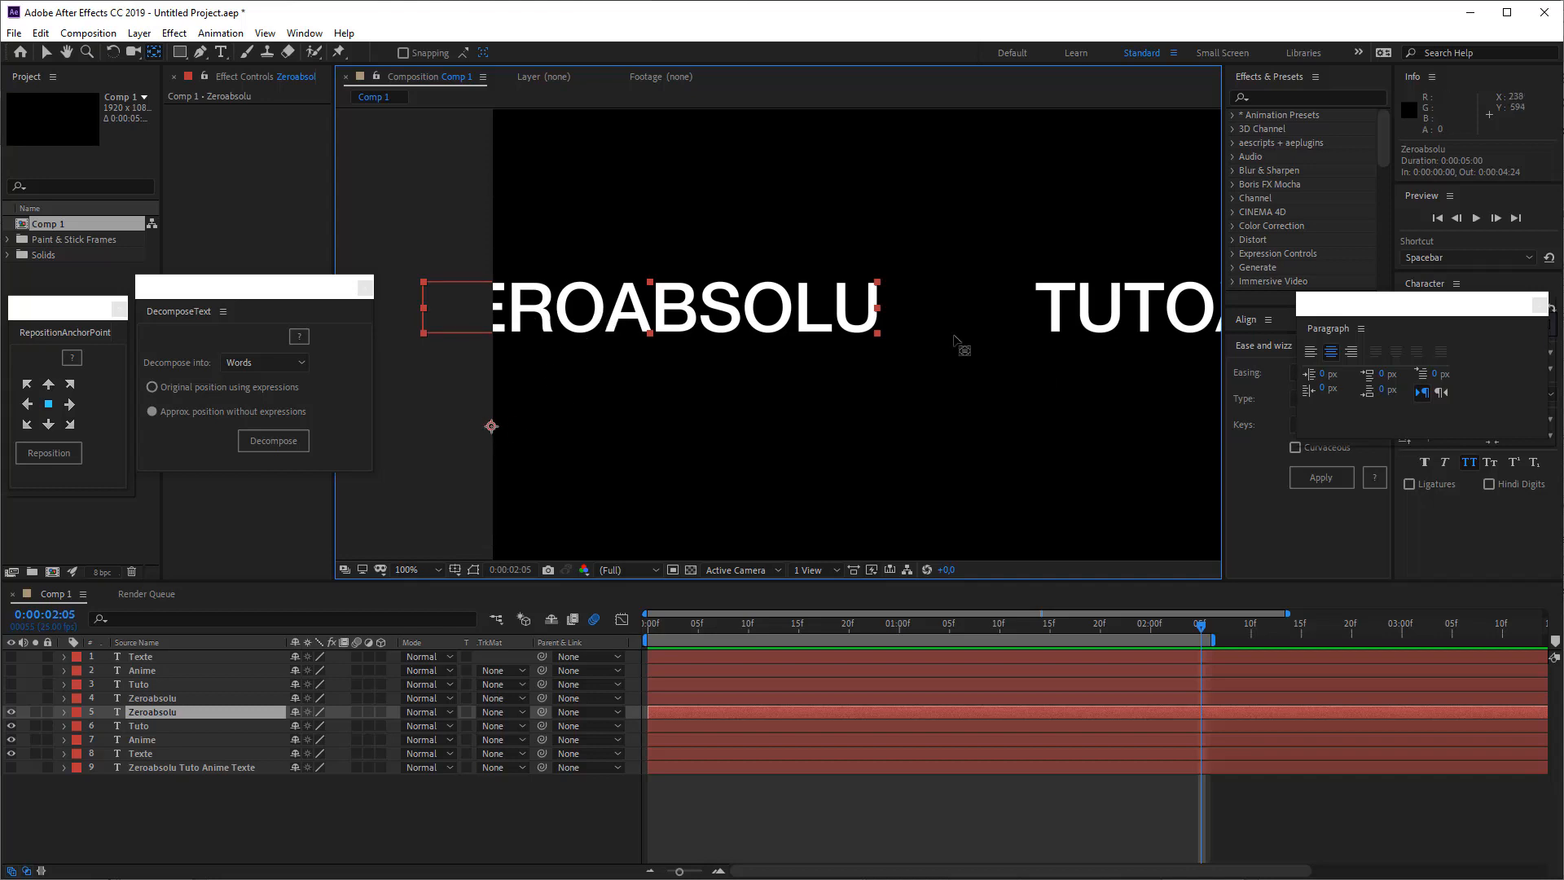
{"action": "left_click", "coordinate": [1137, 324]}
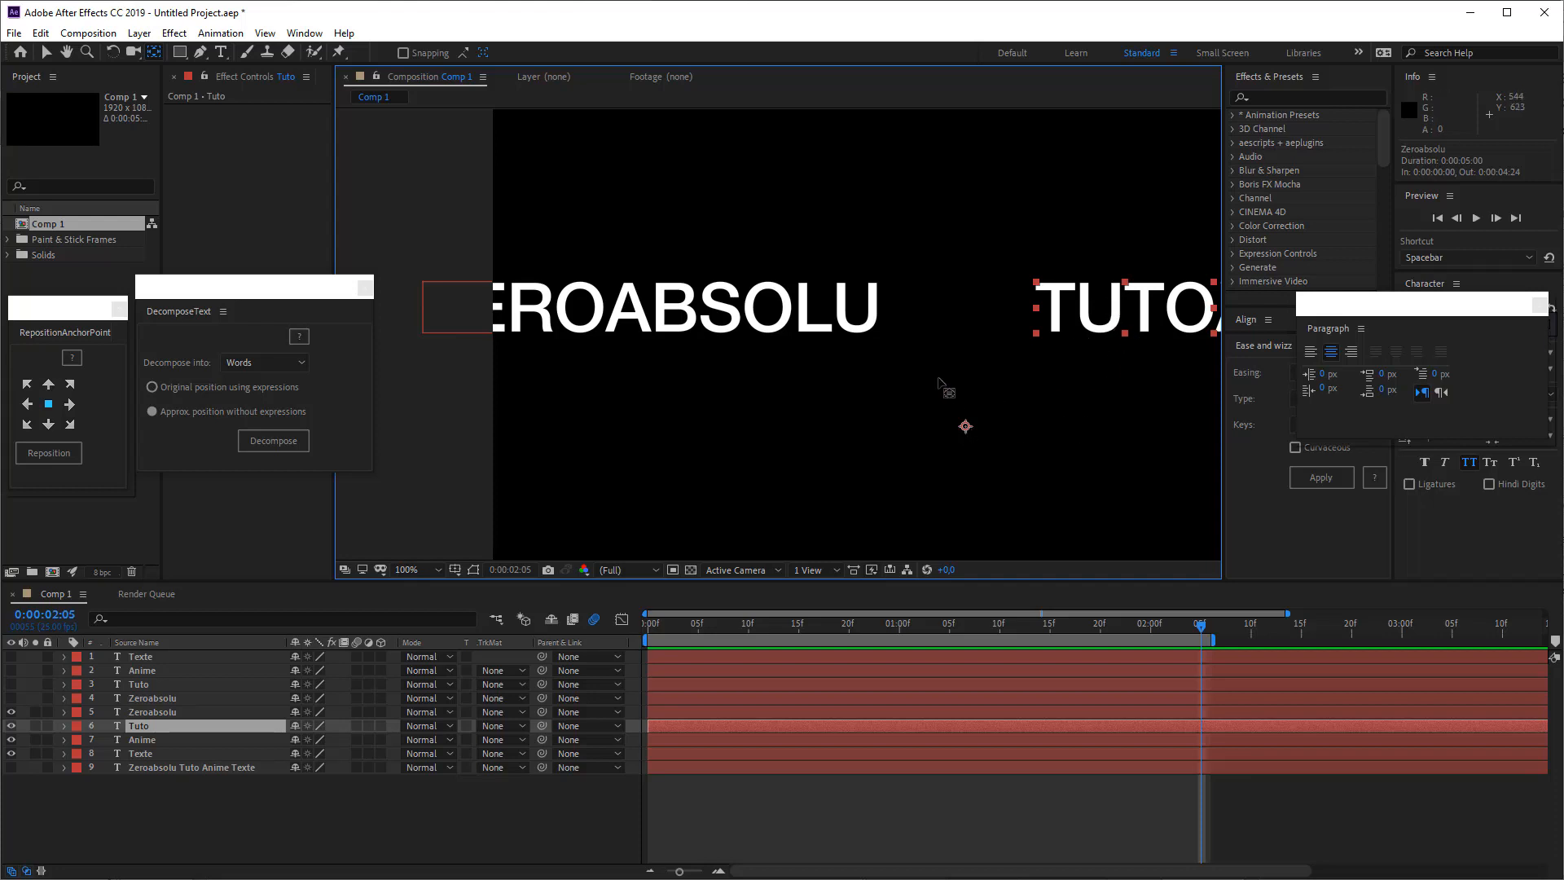
{"action": "scroll", "coordinate": [796, 403], "scroll_direction": "down", "scroll_amount": 2}
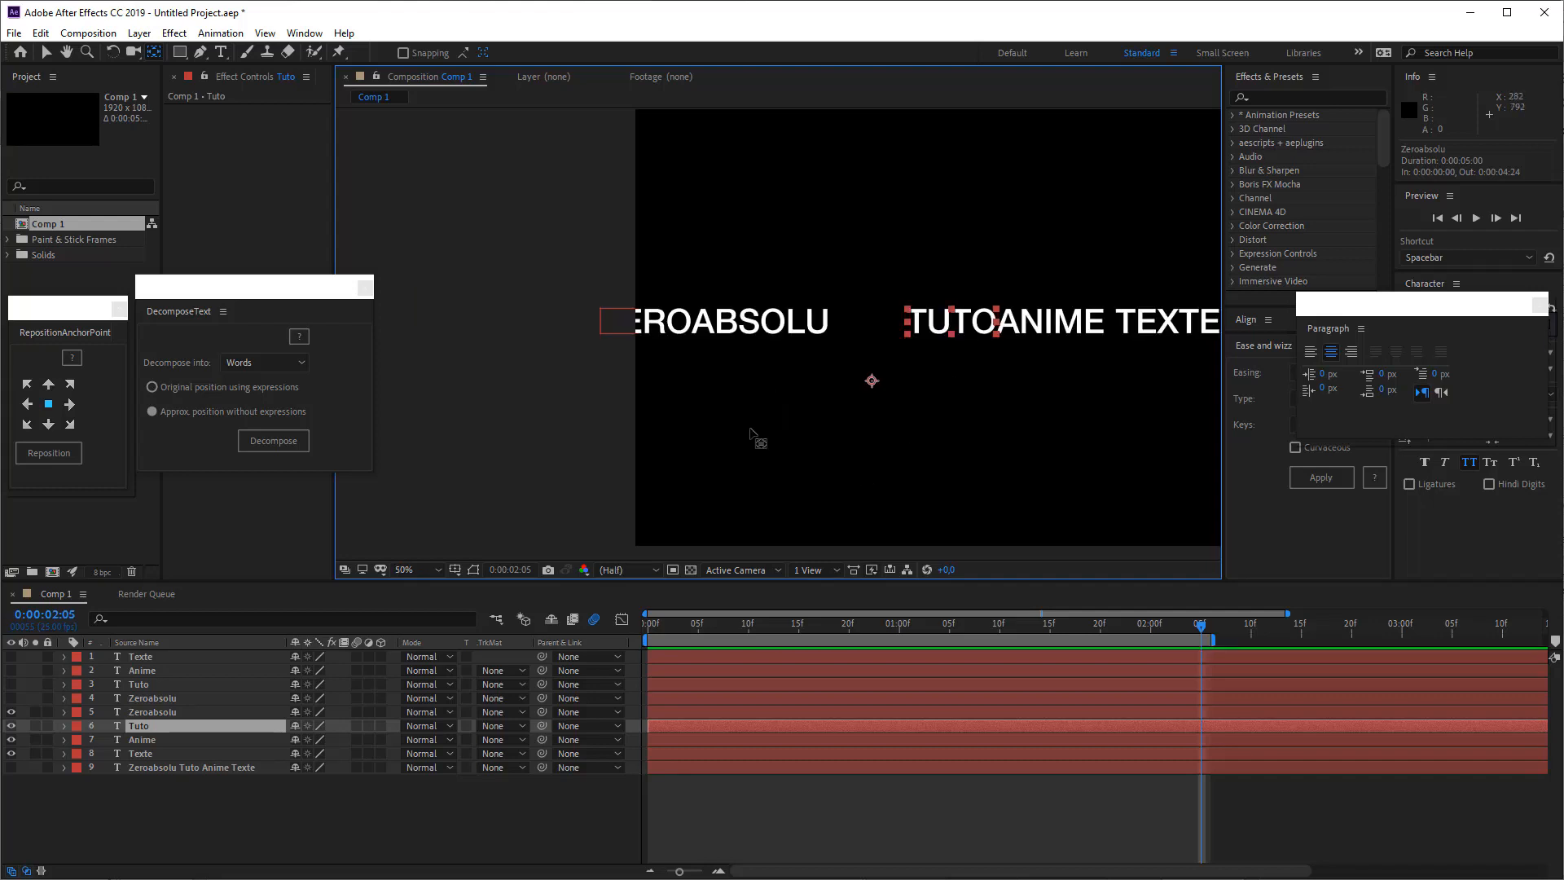
{"action": "key", "text": "ctrl+z"}
{"action": "key", "text": "ctrl+z"}
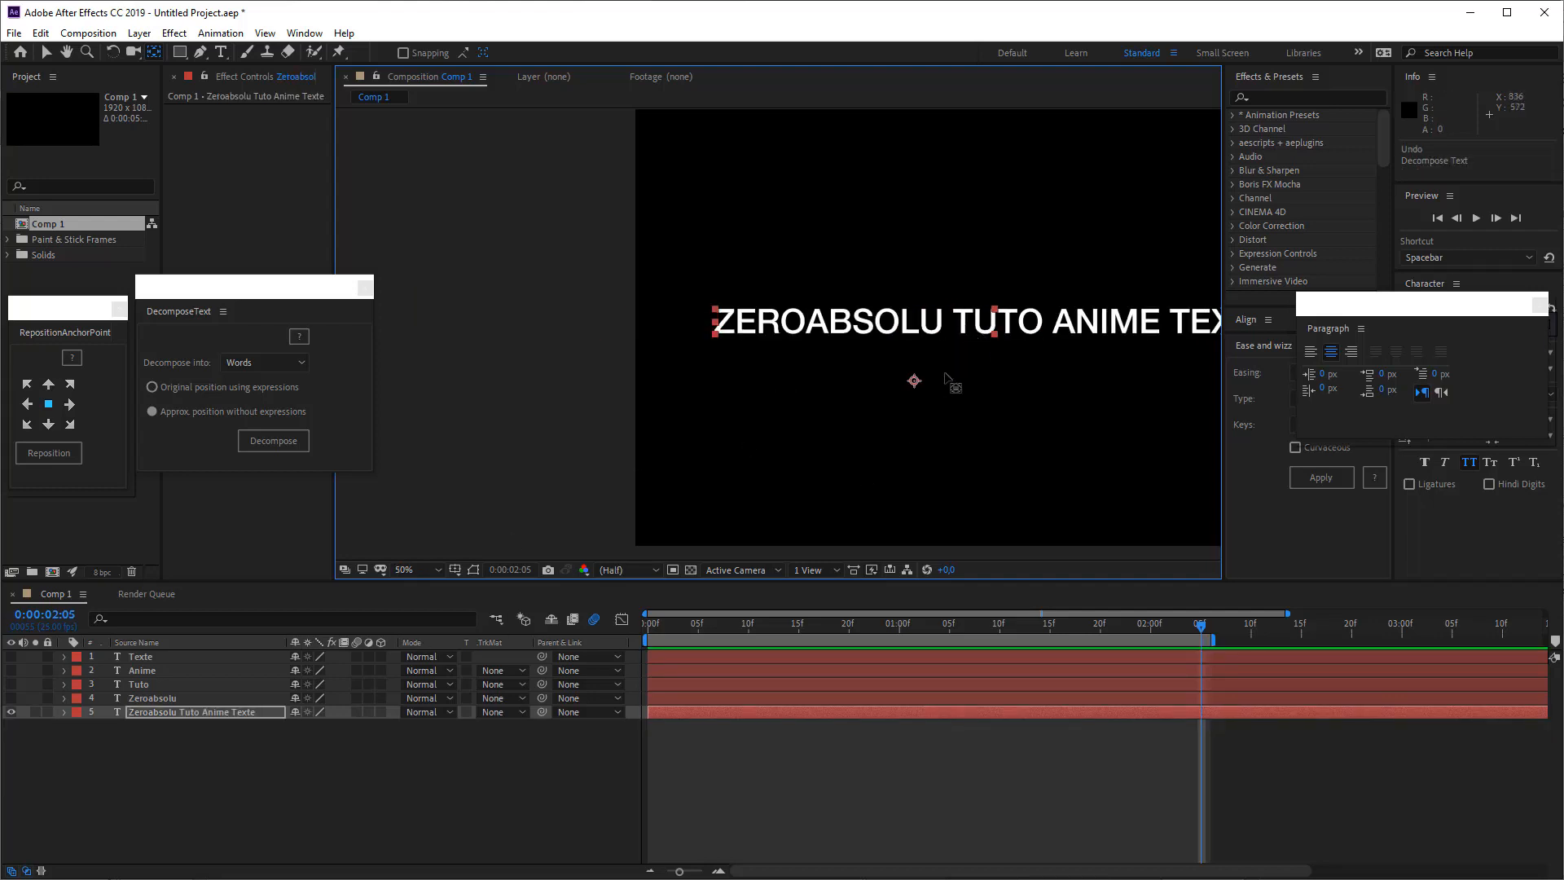
Set the original title's paragraph alignment to left
{"action": "left_click", "coordinate": [1311, 352]}
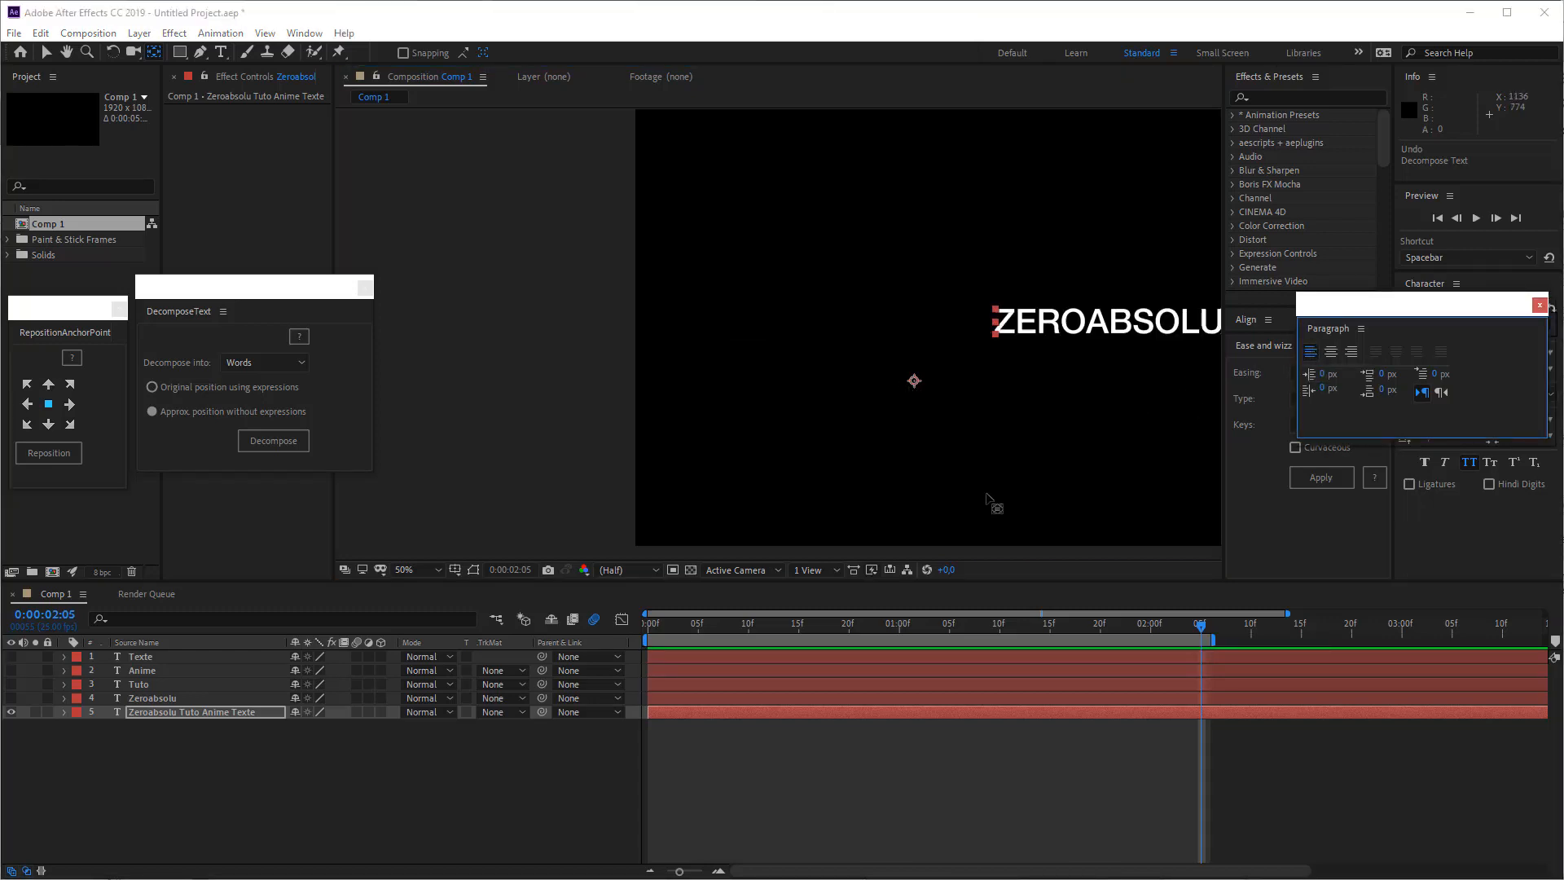
Move the original title's anchor point to the lower-left corner of its text
{"action": "left_click", "coordinate": [850, 716]}
{"action": "key", "text": "v"}
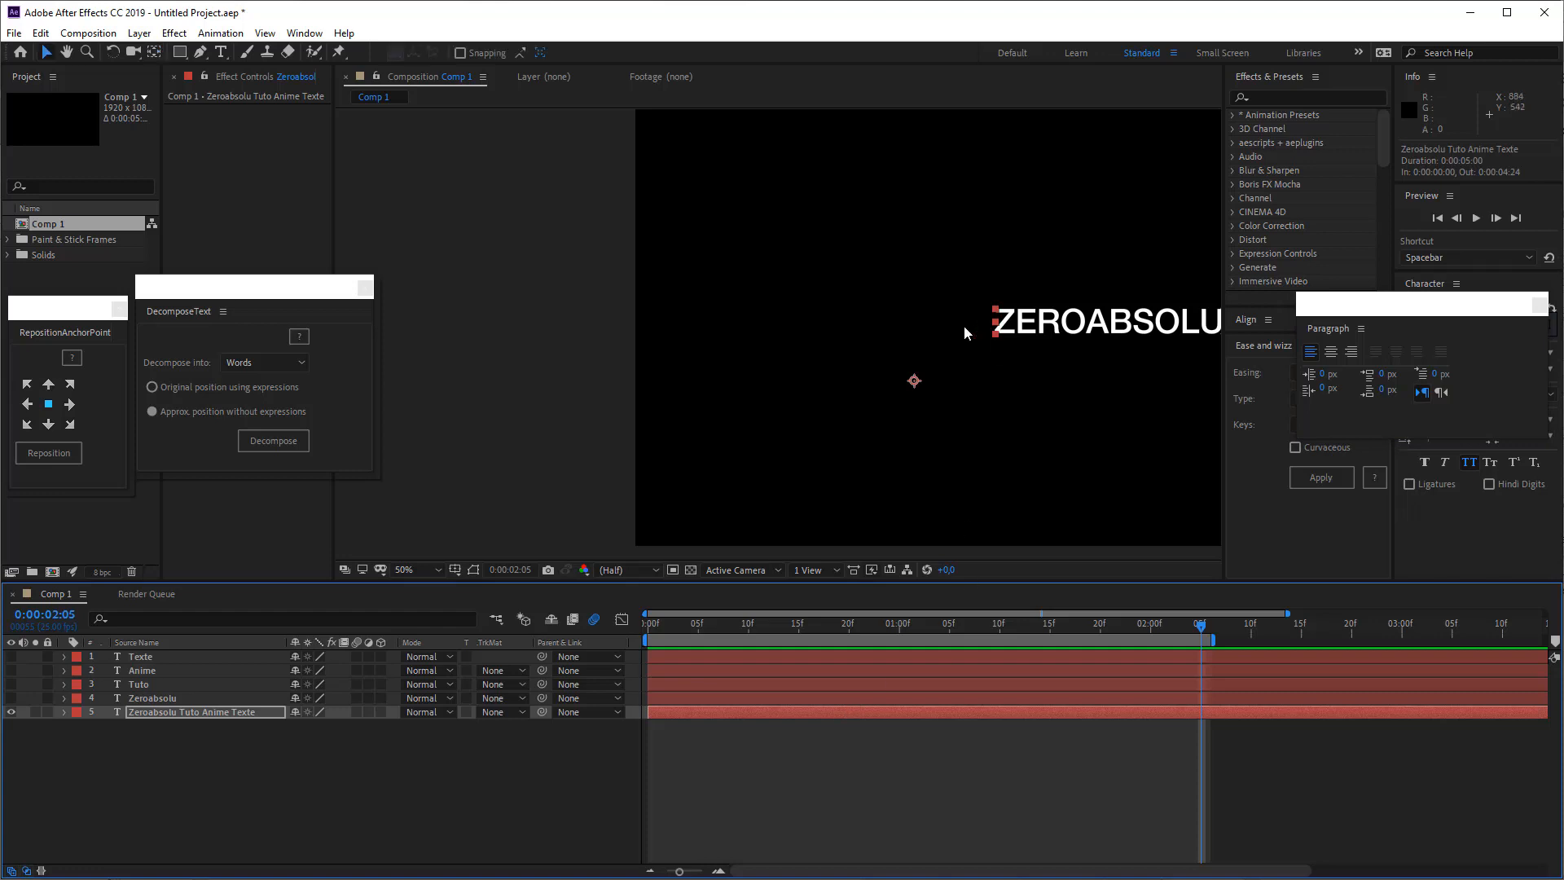
{"action": "key", "text": "y"}
{"action": "left_click_drag", "start_coordinate": [916, 382], "coordinate": [996, 336]}
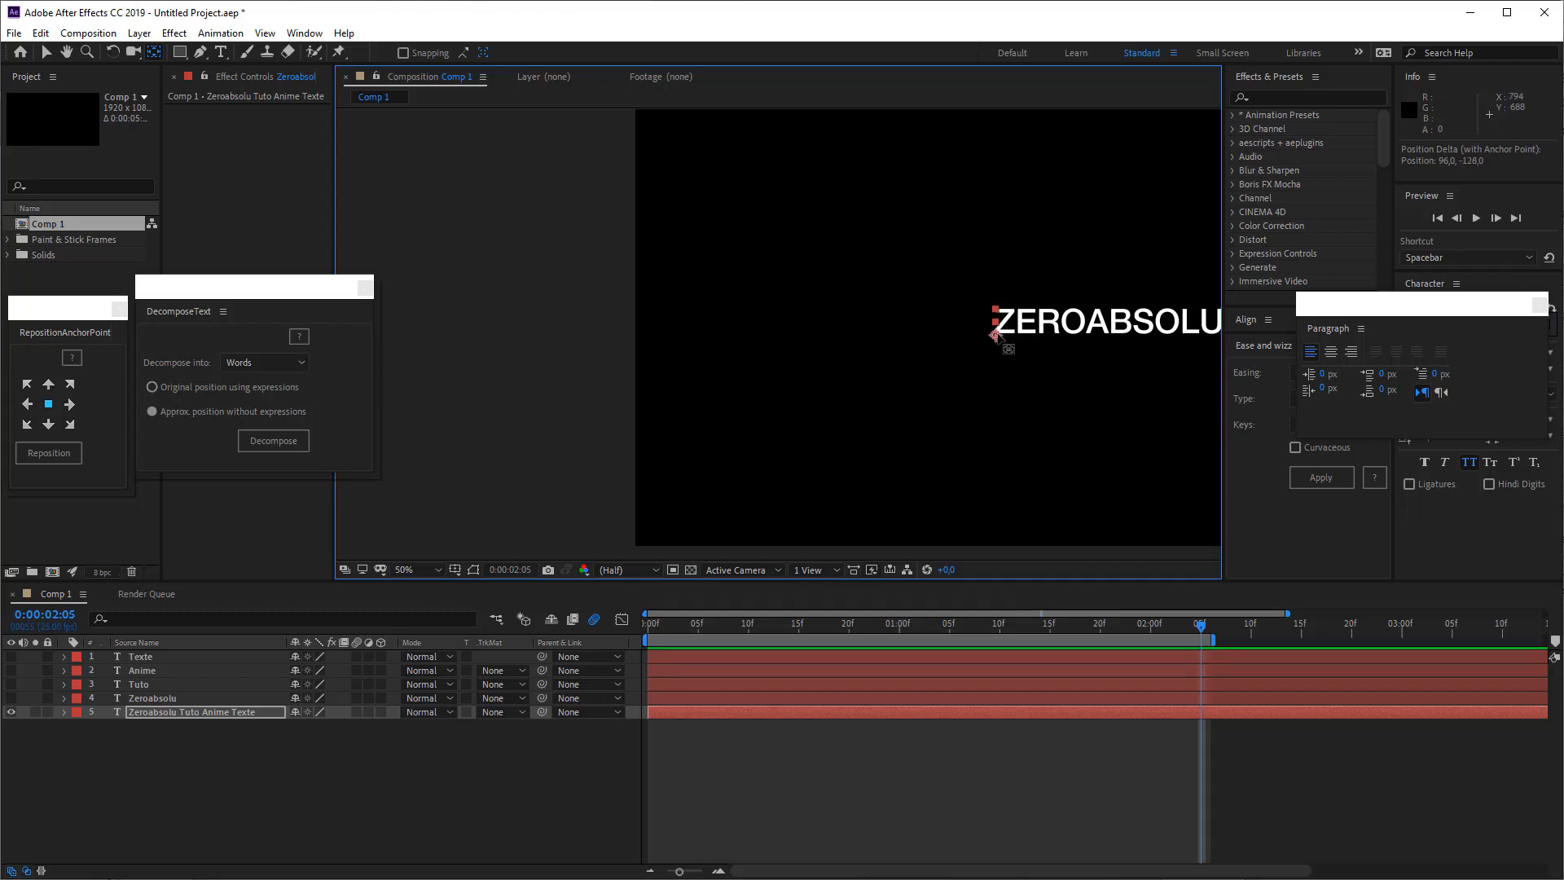
Align the original title's paragraph to the right and nudge its anchor point slightly below the text's lower-right corner
{"action": "left_click", "coordinate": [1350, 351]}
{"action": "key", "text": "slash"}
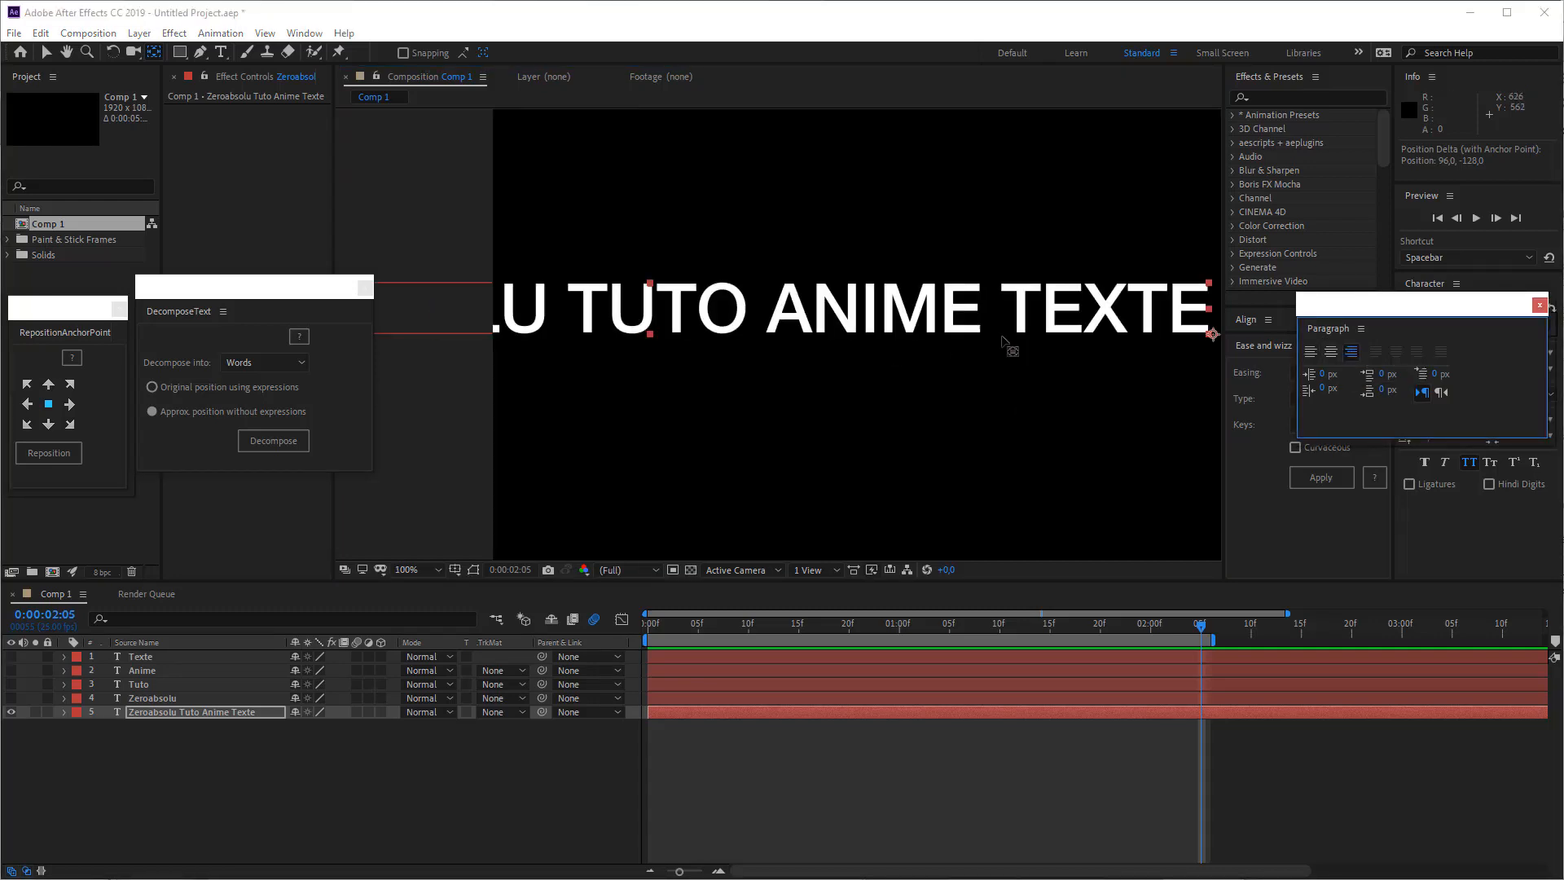
{"action": "left_click_drag", "start_coordinate": [1103, 340], "coordinate": [934, 348]}
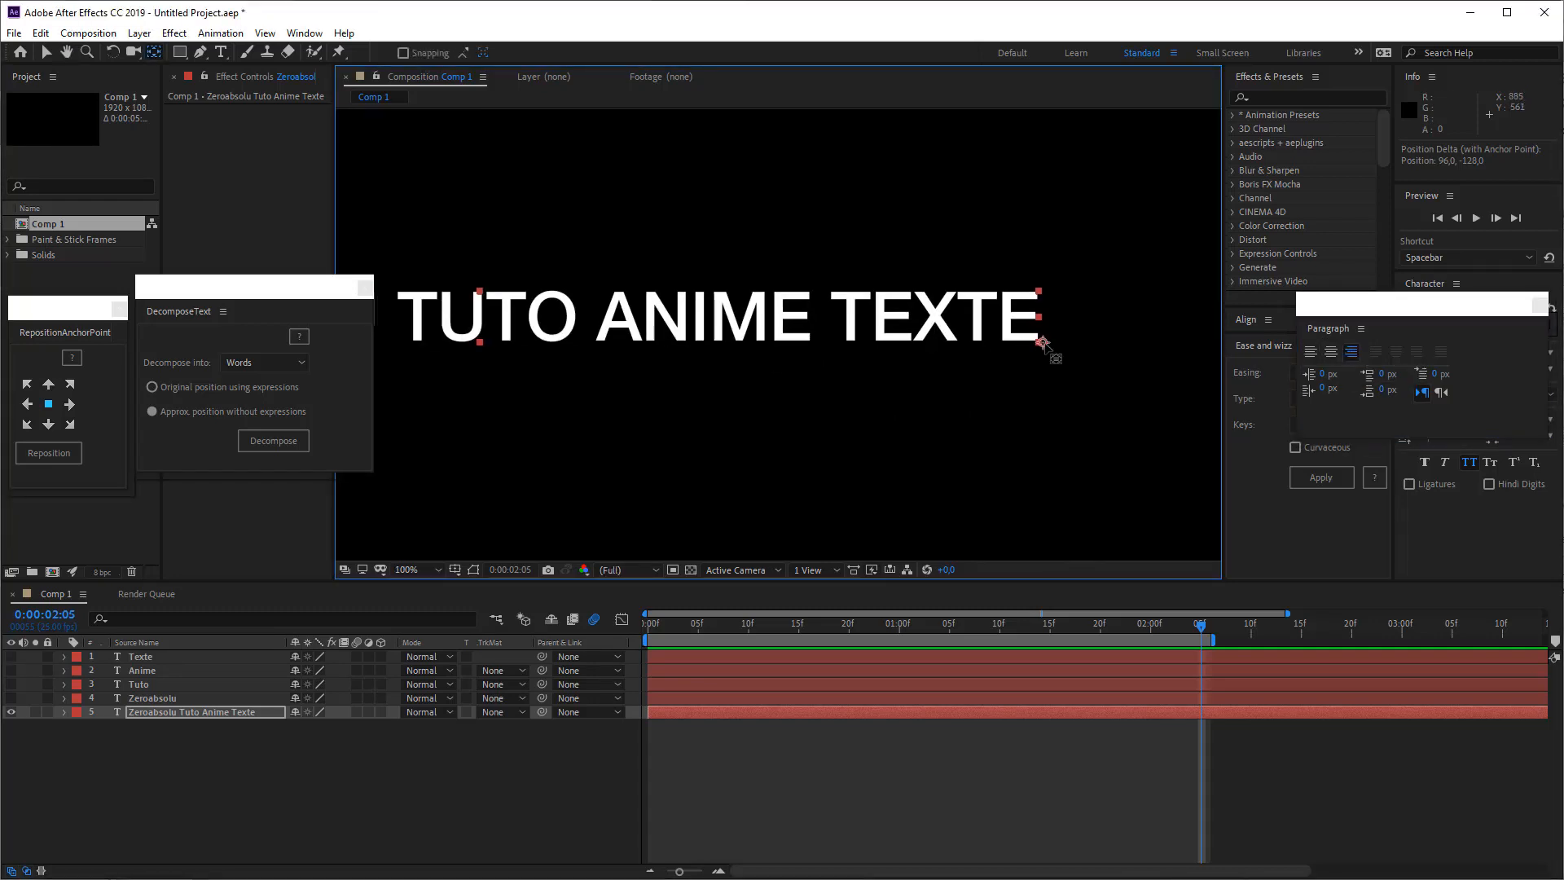
{"action": "mouse_move", "coordinate": [1043, 342]}
{"action": "left_mouse_down"}
{"action": "mouse_move", "coordinate": [1068, 348]}
{"action": "mouse_move", "coordinate": [1036, 353]}
{"action": "left_mouse_up"}
Delete the four hidden word layers: Texte, Anime, Tuto and Zeroabsolu
{"action": "left_click", "coordinate": [140, 657]}
{"action": "left_click", "coordinate": [139, 699], "text": "shift"}
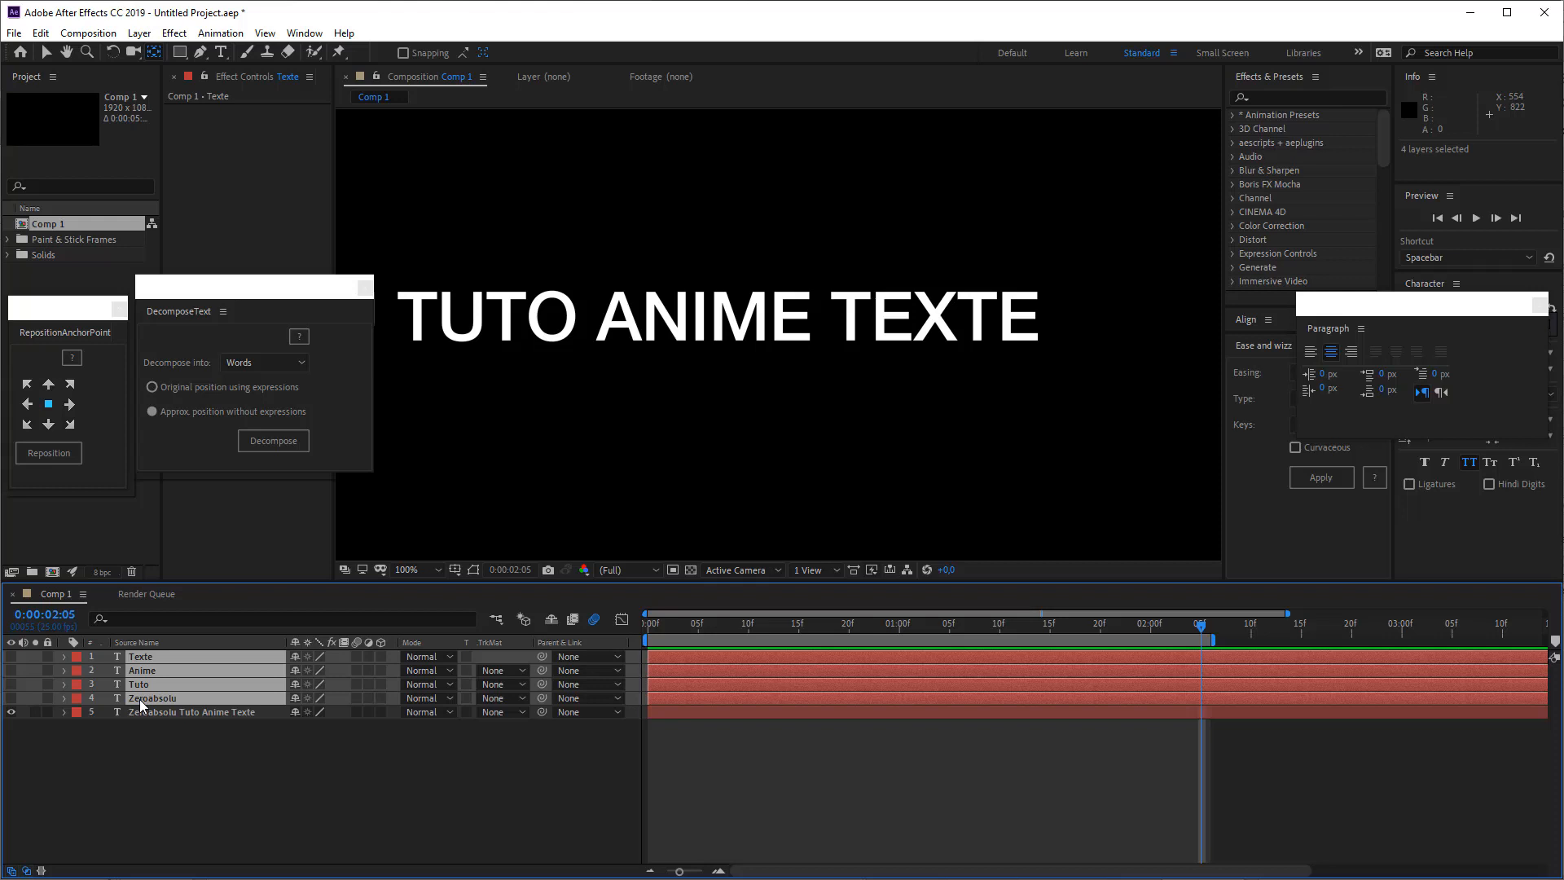
{"action": "key", "text": "Delete"}
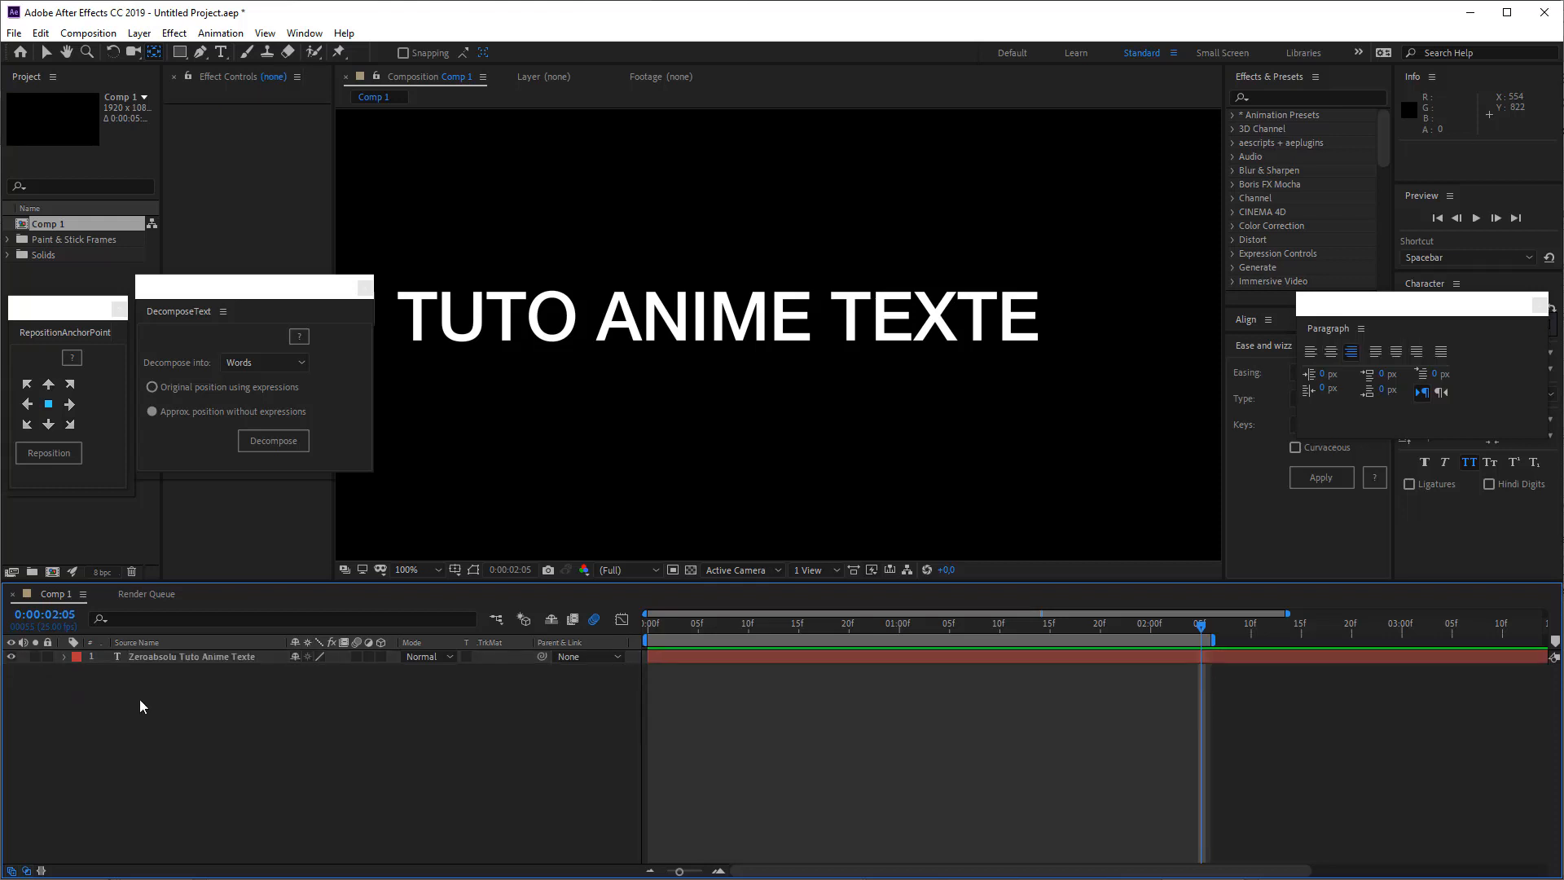
Decompose the right-aligned title into Words with DecomposeText, using approximate position without expressions
{"action": "left_click", "coordinate": [155, 655]}
{"action": "left_click", "coordinate": [256, 440]}
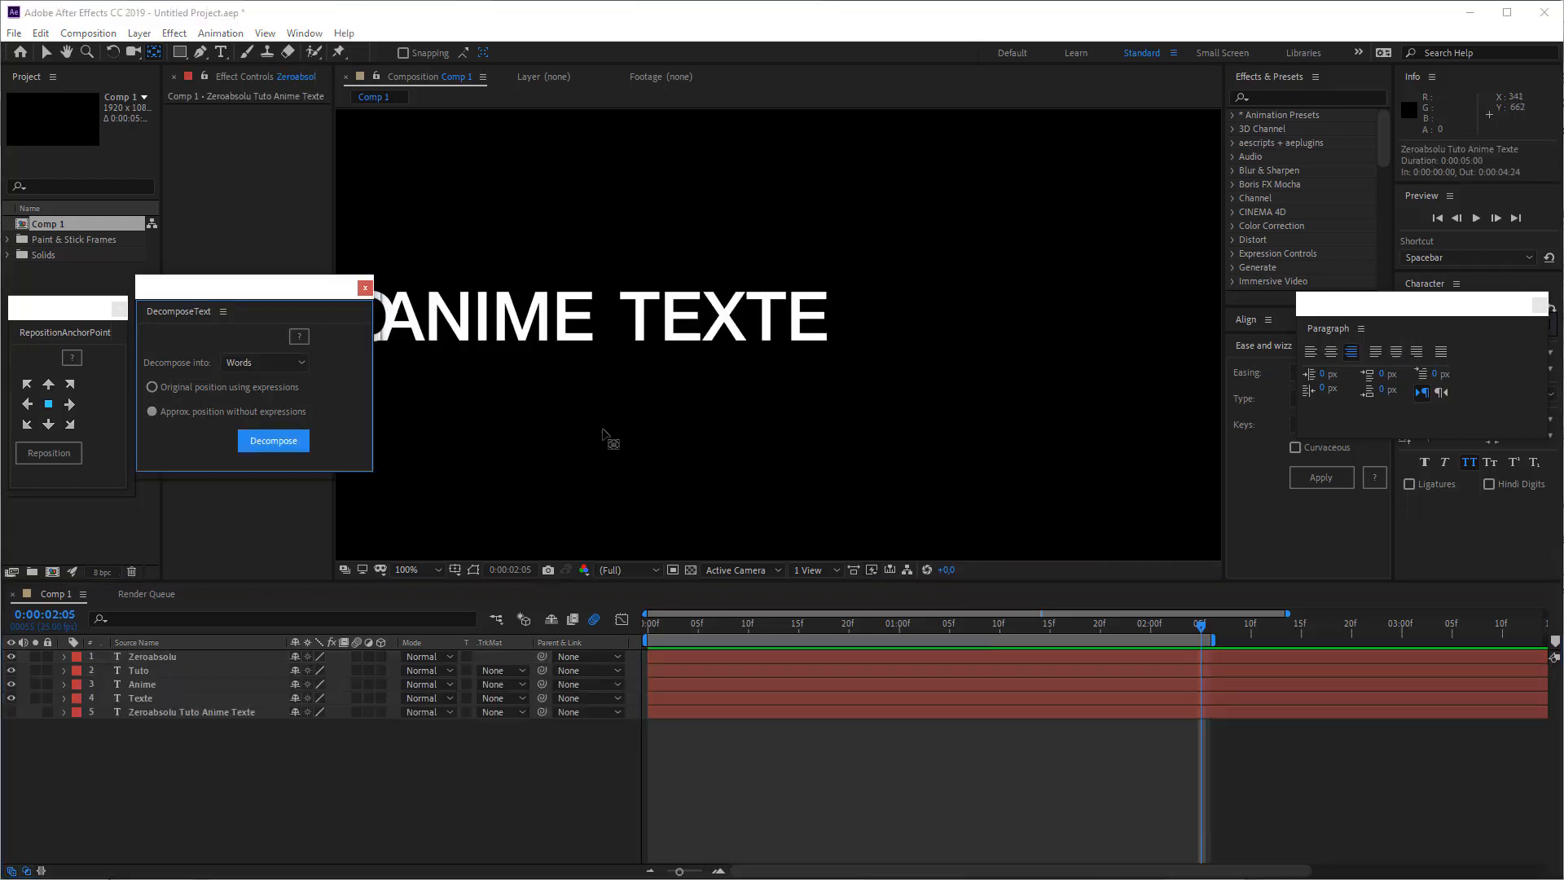
{"action": "scroll", "coordinate": [688, 397], "scroll_direction": "down", "scroll_amount": 2}
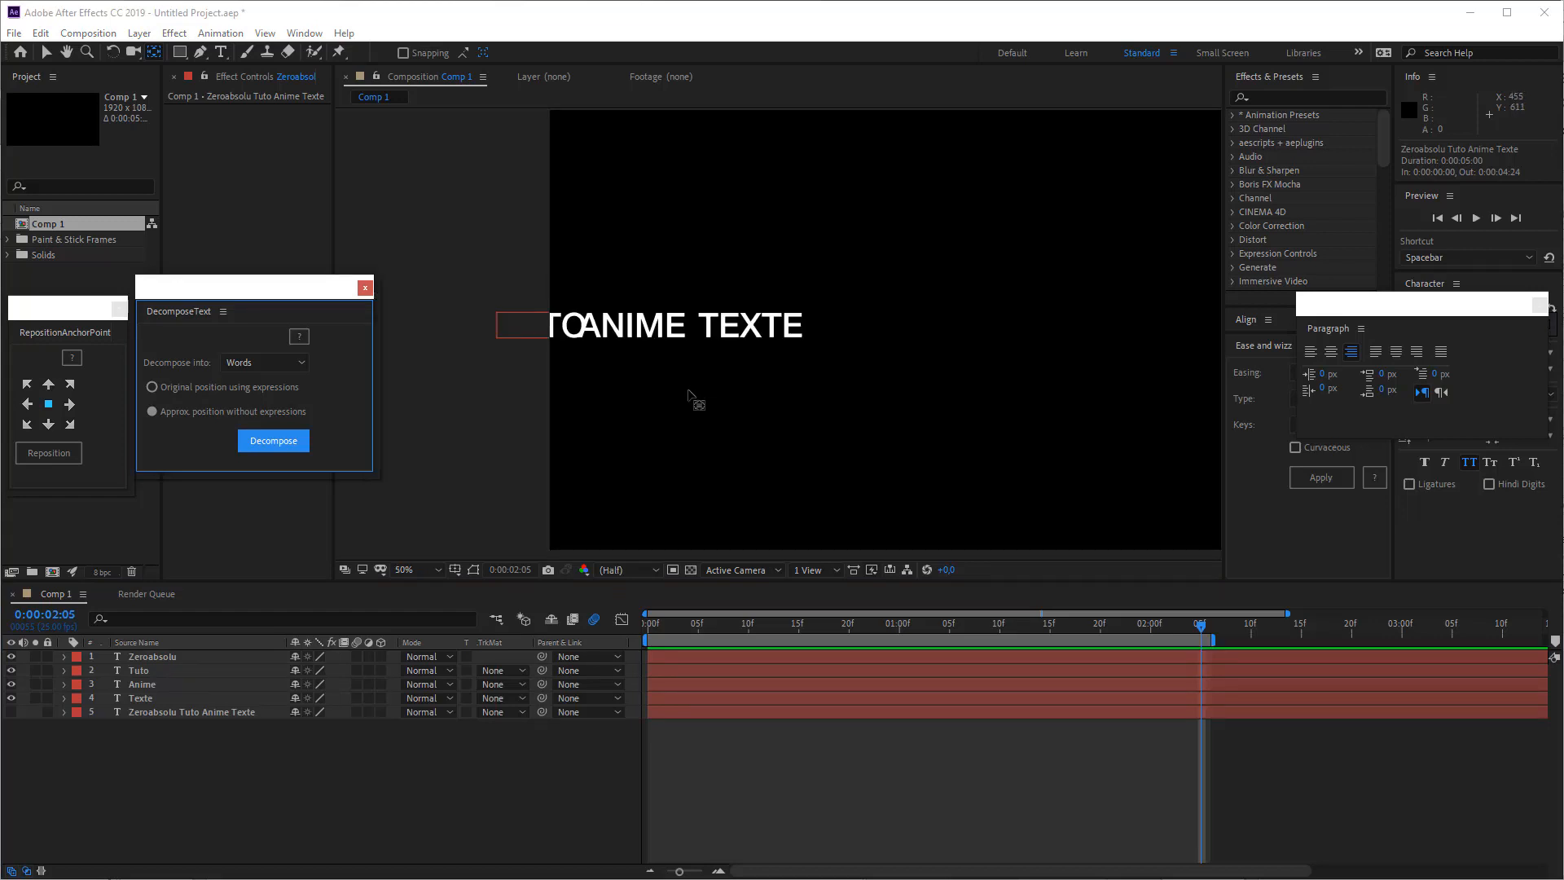
Show the original title layer again and shift all five text layers right within the composition frame
{"action": "left_click", "coordinate": [11, 712]}
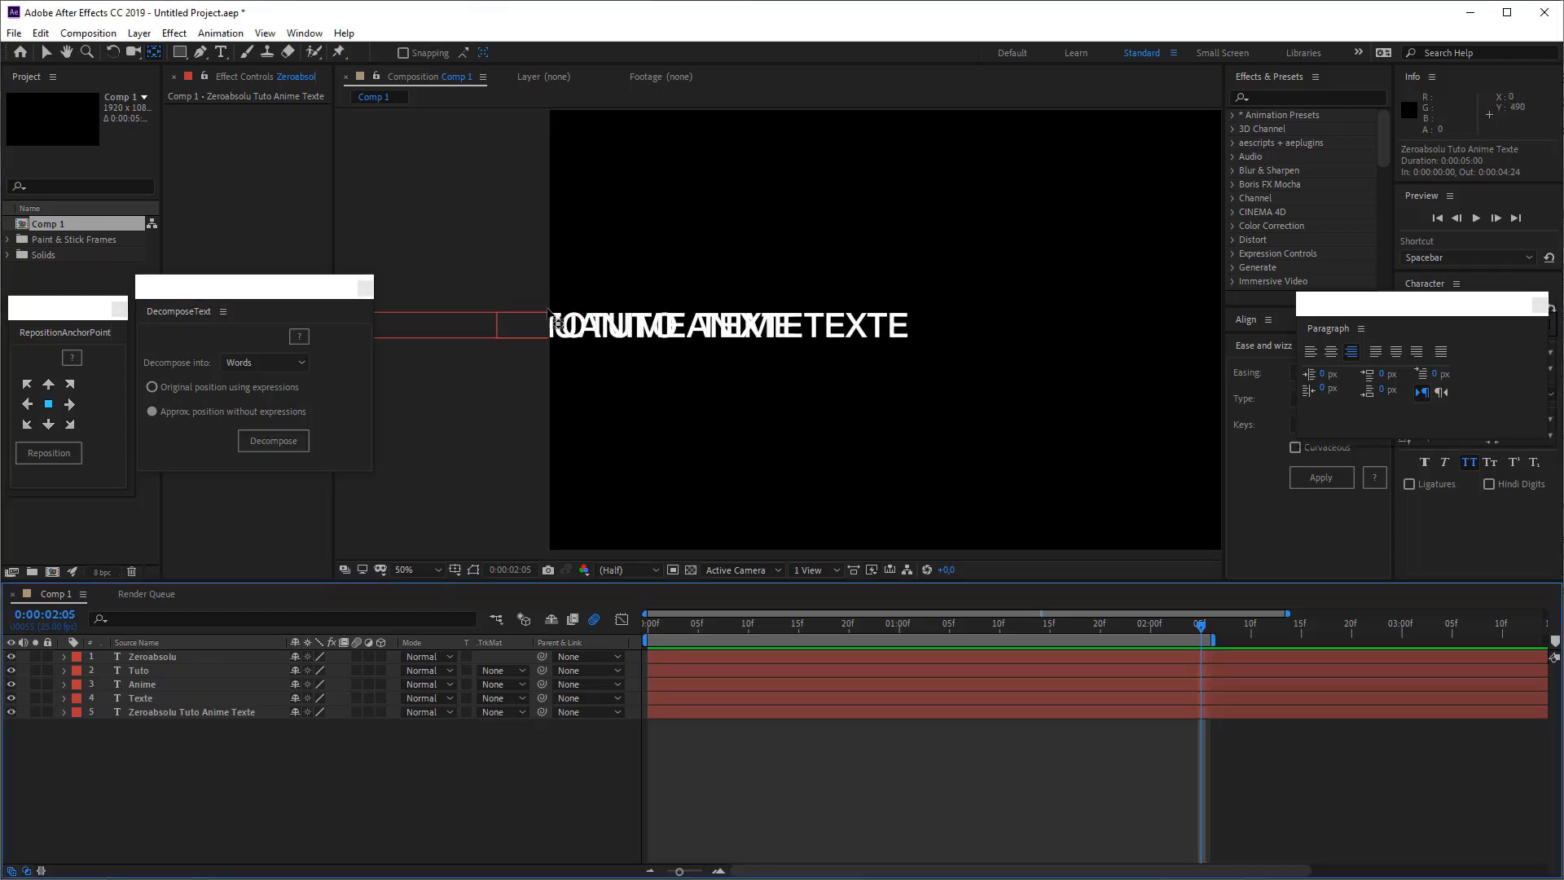
{"action": "key", "text": "ctrl+a"}
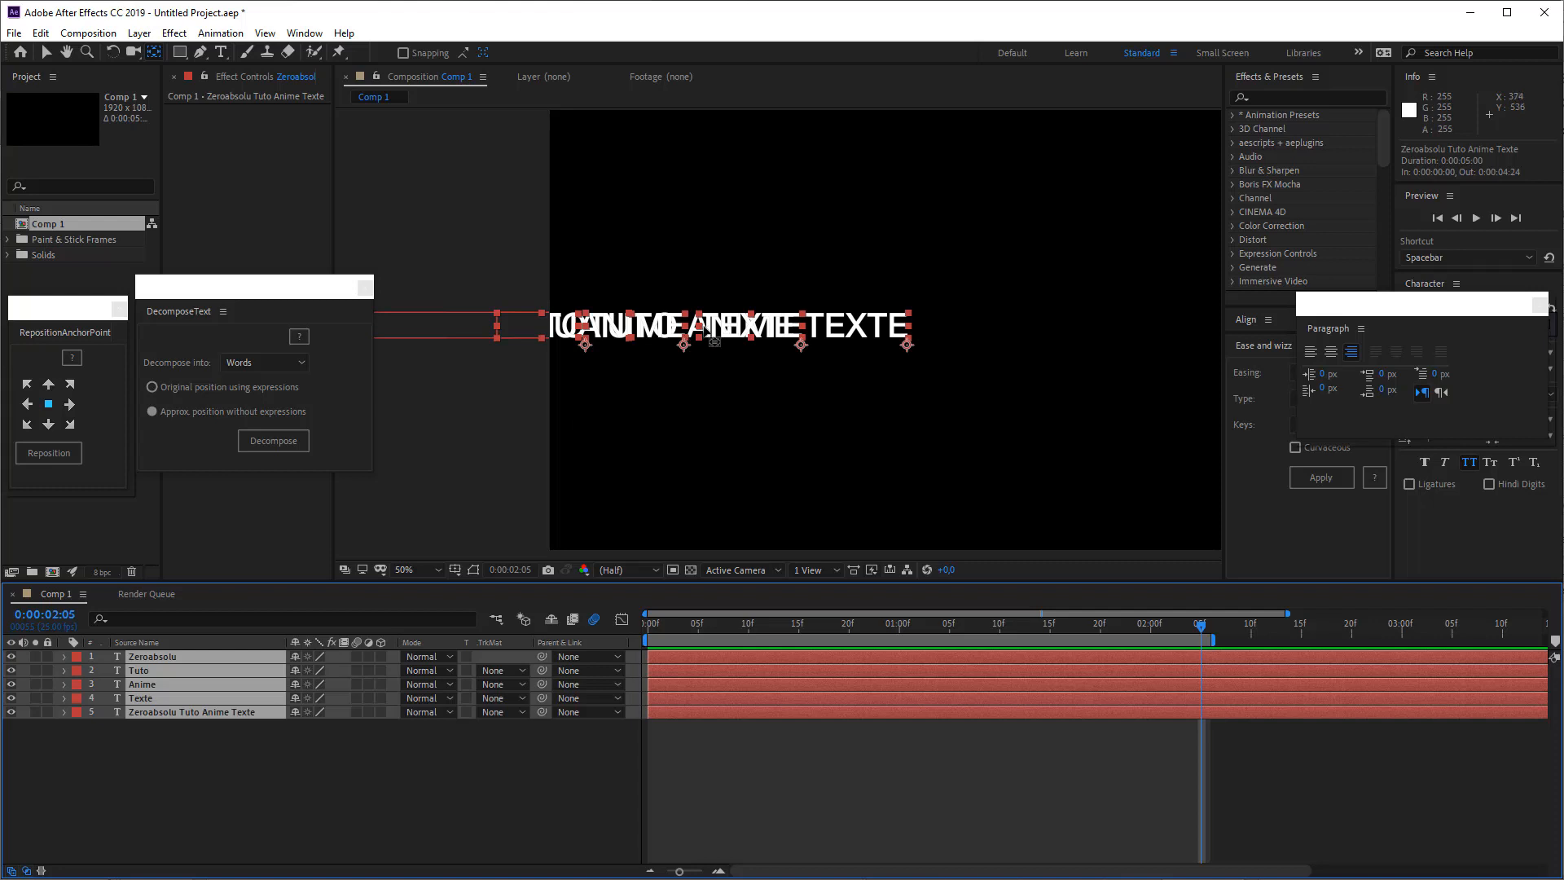
{"action": "key", "text": "c"}
{"action": "key", "text": "v"}
{"action": "left_click_drag", "start_coordinate": [719, 322], "coordinate": [1029, 322]}
{"action": "key", "text": "space"}
{"action": "left_click_drag", "start_coordinate": [929, 418], "coordinate": [809, 417]}
{"action": "left_click_drag", "start_coordinate": [785, 337], "coordinate": [893, 337]}
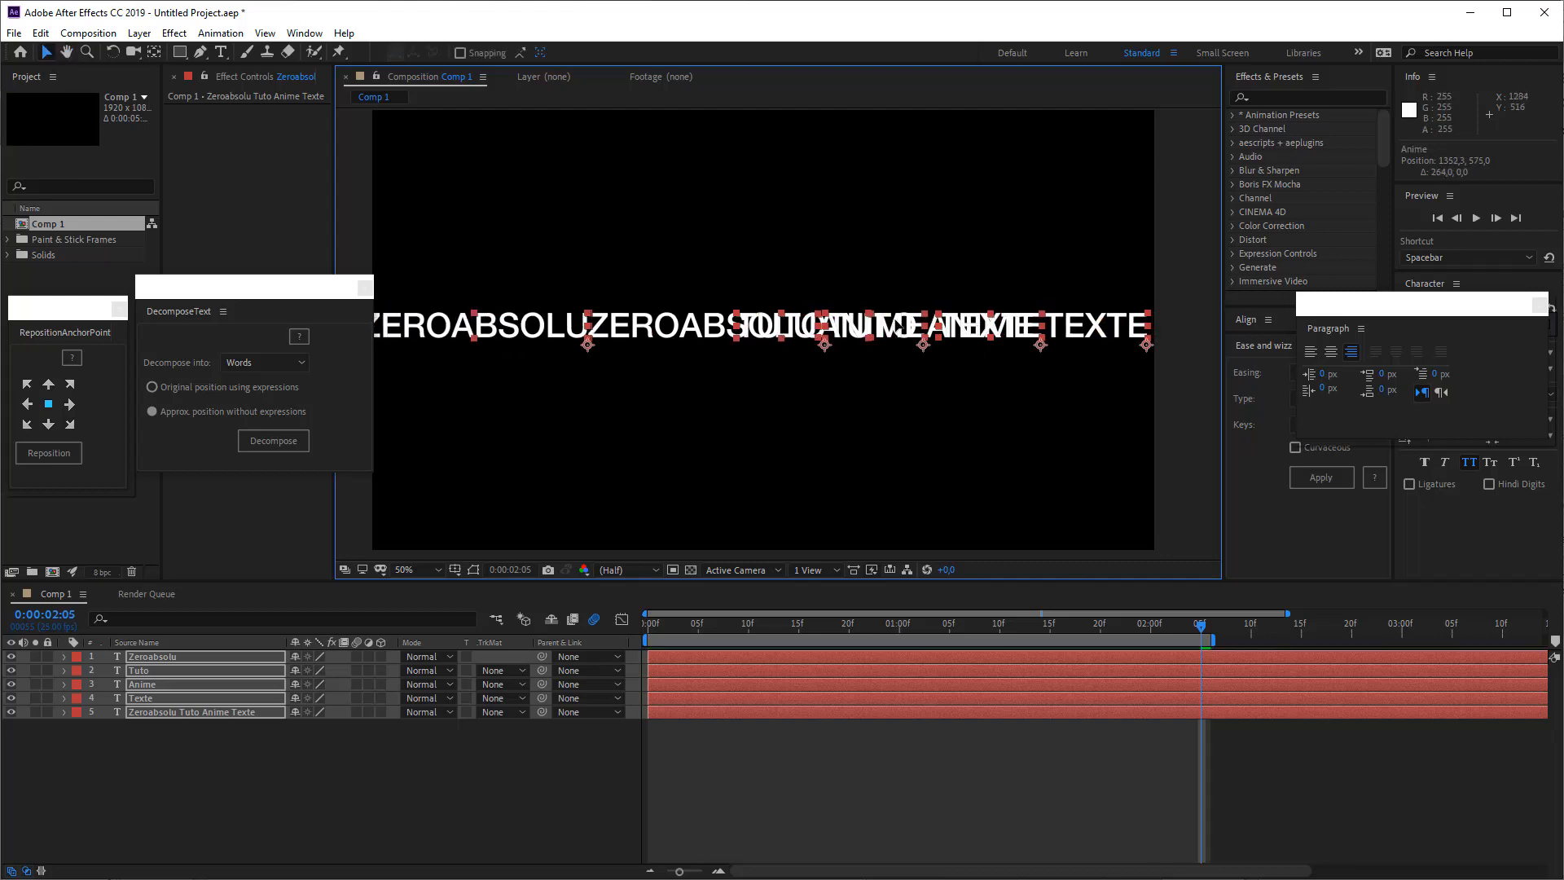
{"action": "left_click", "coordinate": [709, 721]}
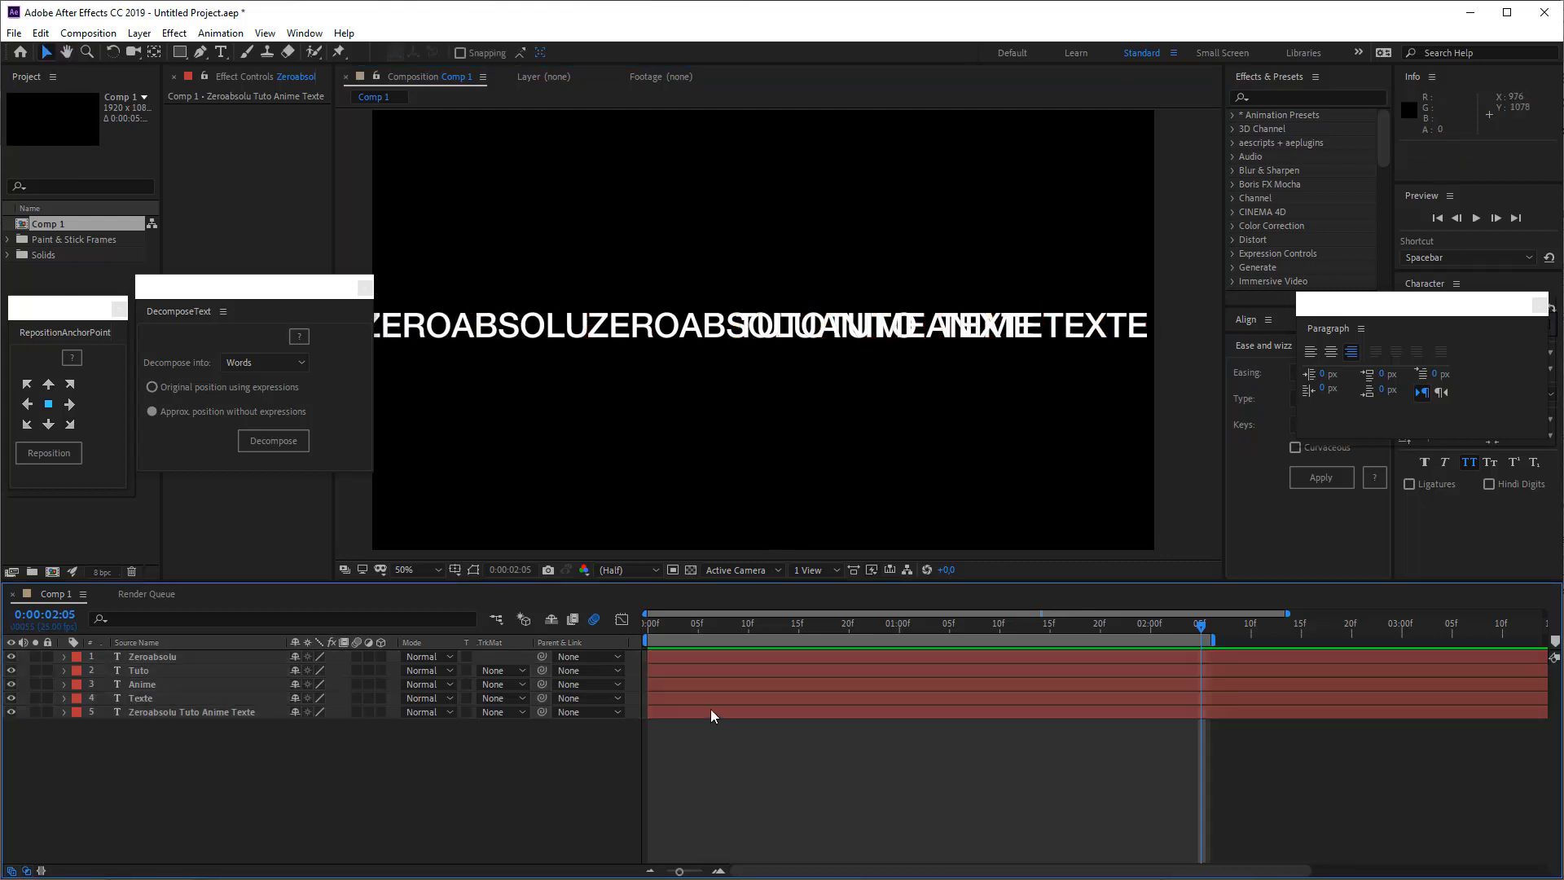
Reverse the stacking order of the four word layers so Texte is on top and Zeroabsolu lowest, above the original title
{"action": "left_click", "coordinate": [140, 697]}
{"action": "left_click", "coordinate": [143, 656], "text": "shift"}
{"action": "key", "text": "ctrl+x"}
{"action": "key", "text": "ctrl+v"}
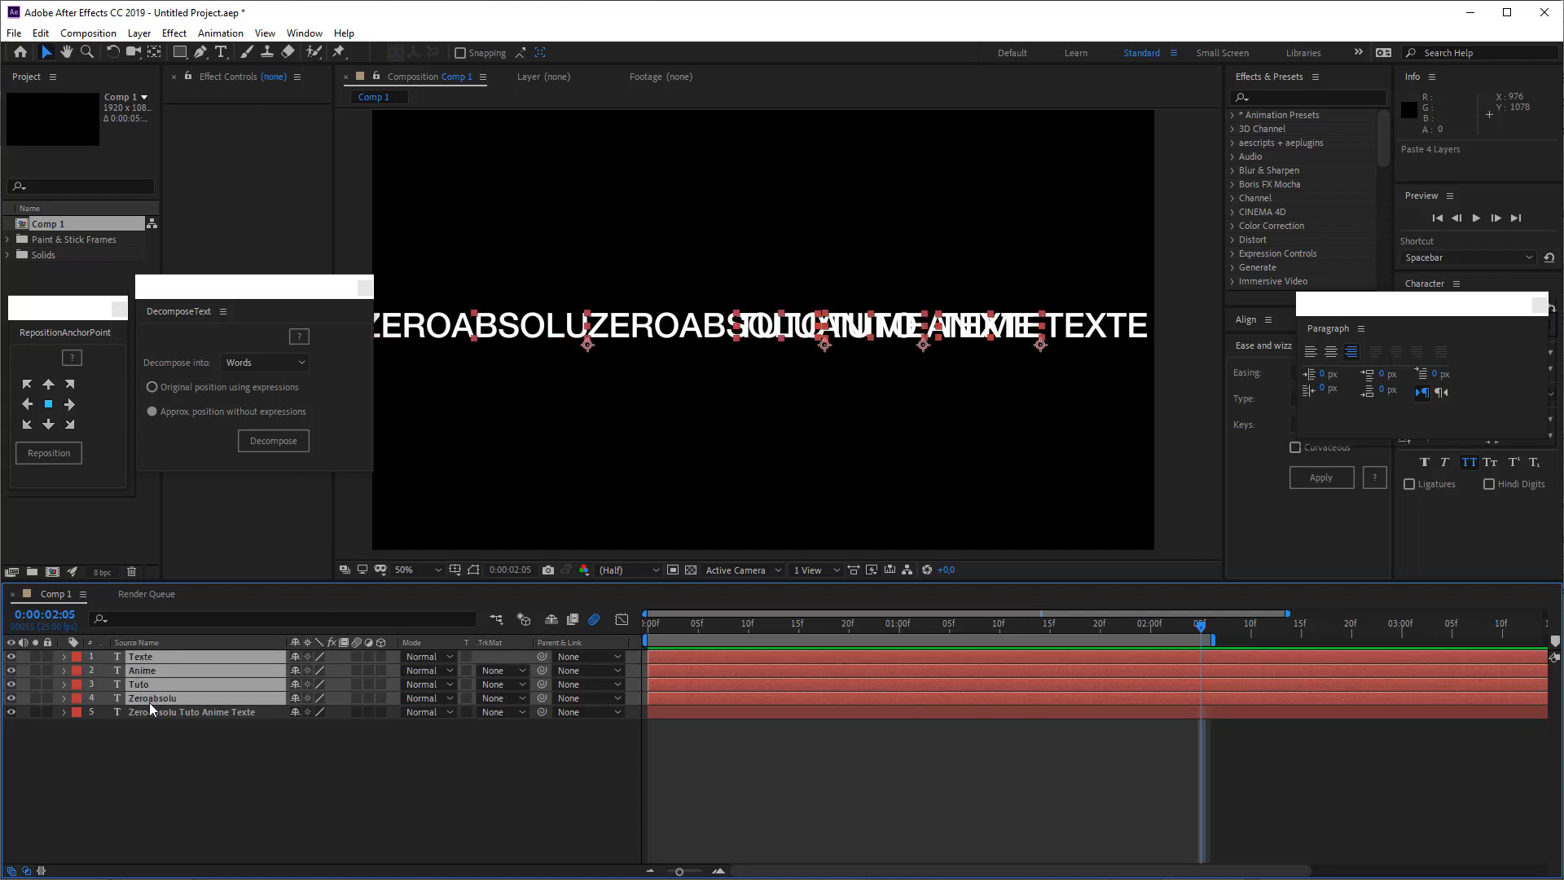
{"action": "left_click", "coordinate": [150, 732]}
Move the Zeroabsolu, Texte, Anime and Tuto layers right so each overlaps its matching word in the original title
{"action": "left_click", "coordinate": [150, 699]}
{"action": "left_click_drag", "start_coordinate": [564, 320], "coordinate": [800, 342]}
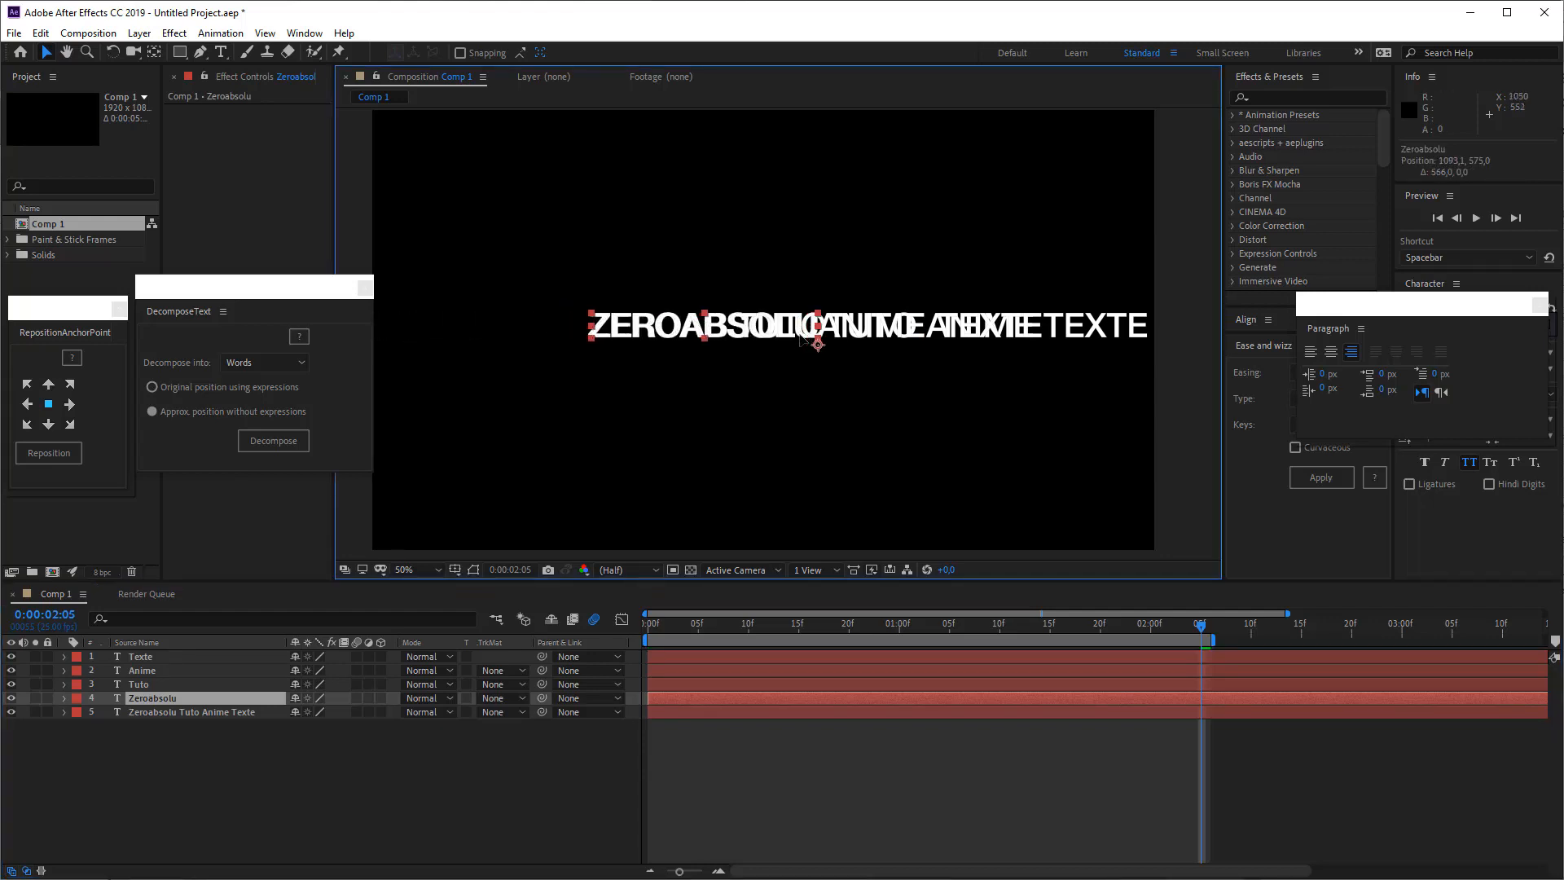
{"action": "left_click", "coordinate": [141, 656]}
{"action": "left_click_drag", "start_coordinate": [1023, 342], "coordinate": [1133, 332]}
{"action": "left_click", "coordinate": [220, 672]}
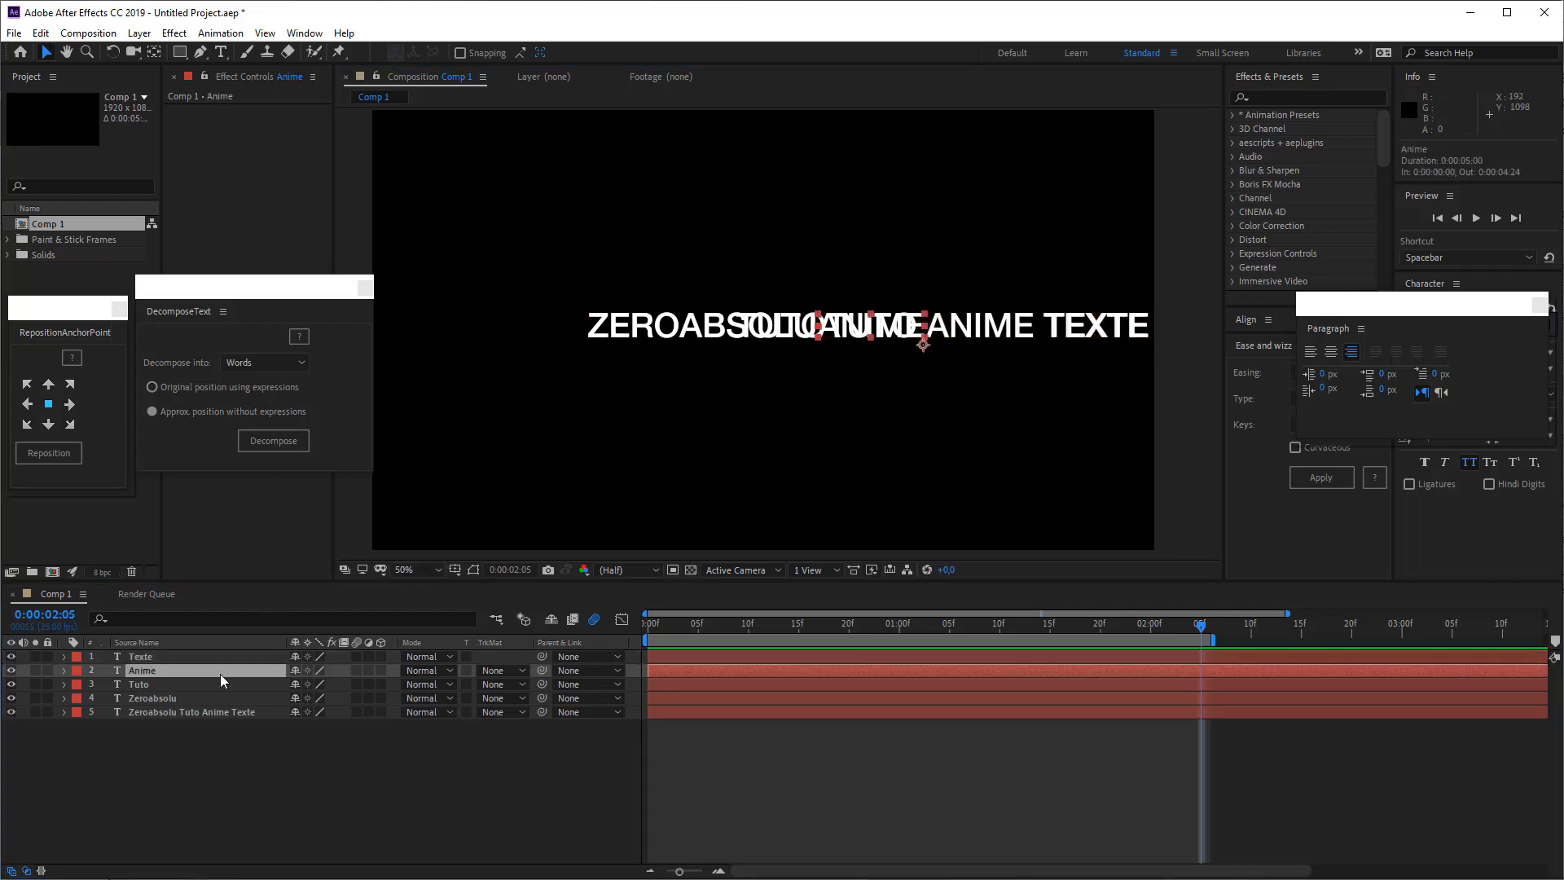
{"action": "left_click_drag", "start_coordinate": [897, 330], "coordinate": [1003, 329]}
{"action": "left_click", "coordinate": [177, 685]}
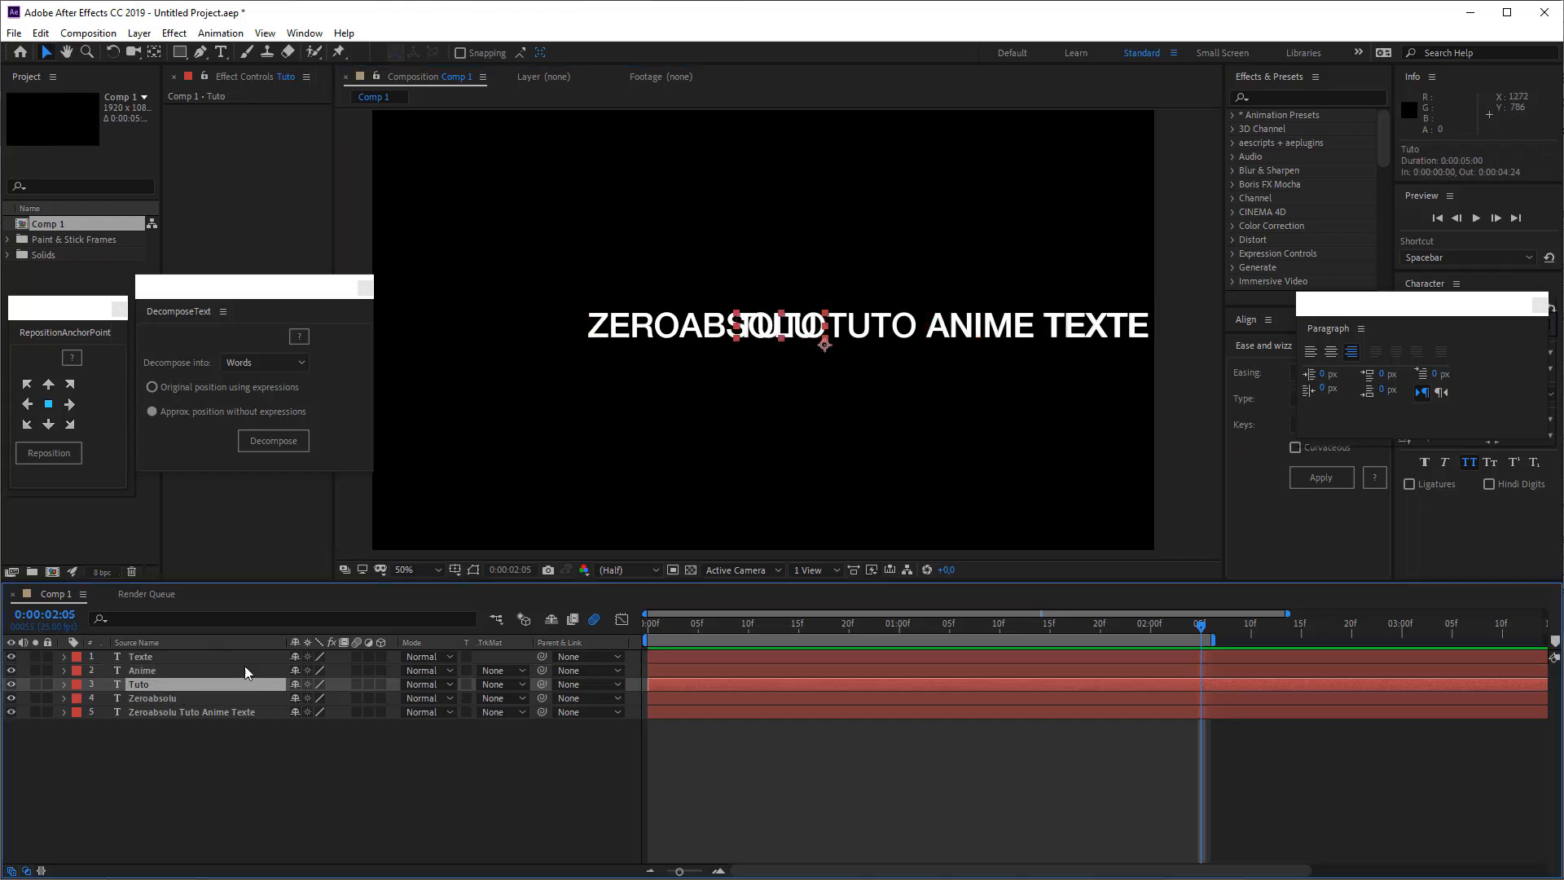
{"action": "left_click_drag", "start_coordinate": [805, 329], "coordinate": [897, 329]}
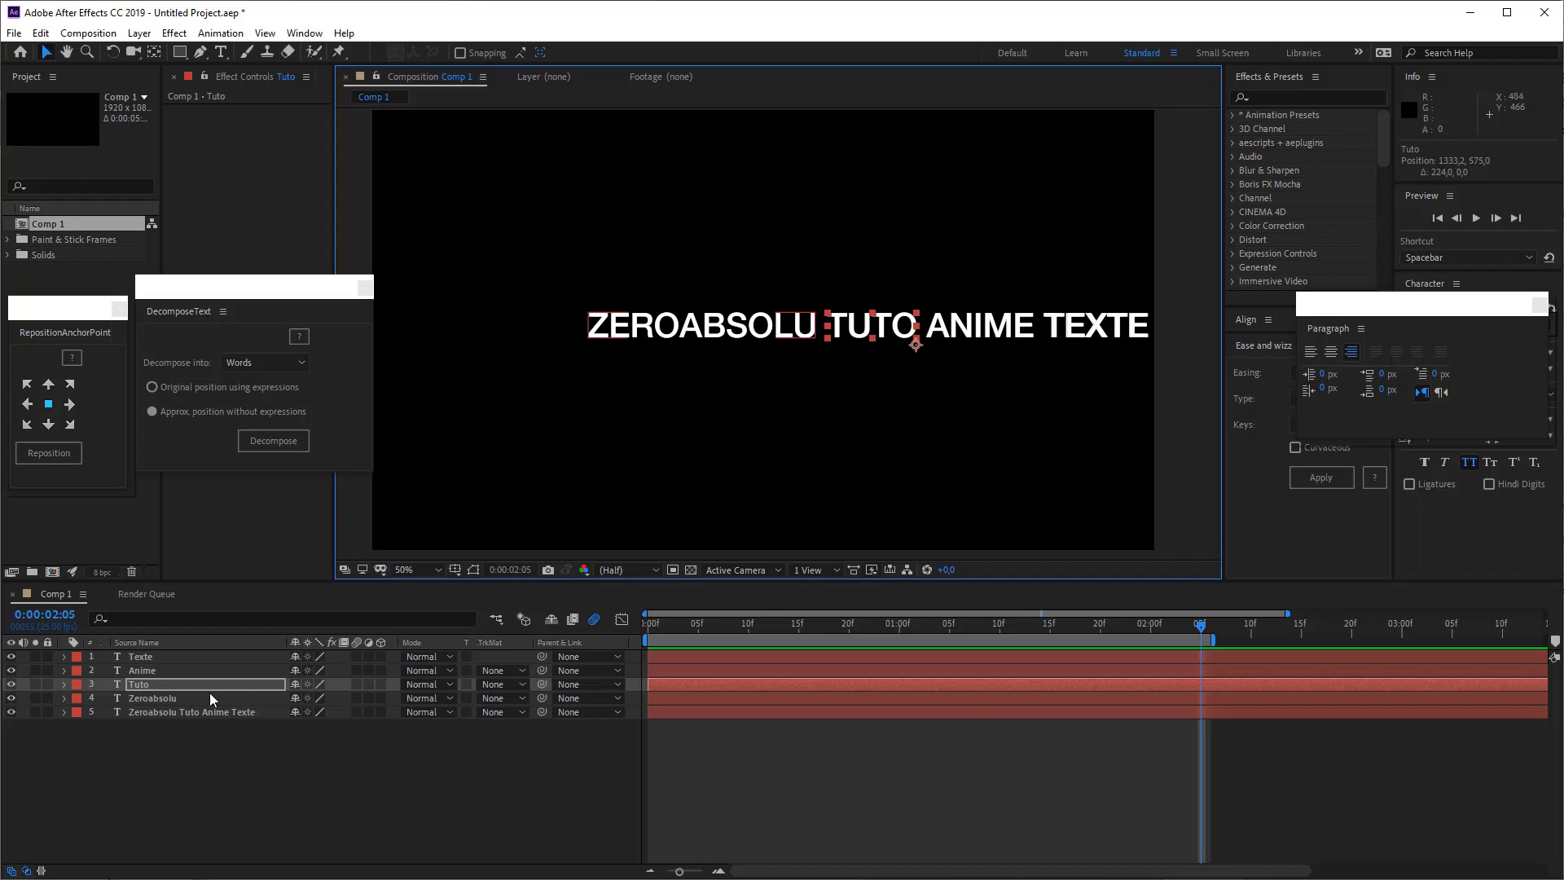
Shift all five text layers about 256 px left to centre them horizontally, and hide the original title layer
{"action": "key", "text": "ctrl+a"}
{"action": "left_click_drag", "start_coordinate": [743, 323], "coordinate": [547, 342]}
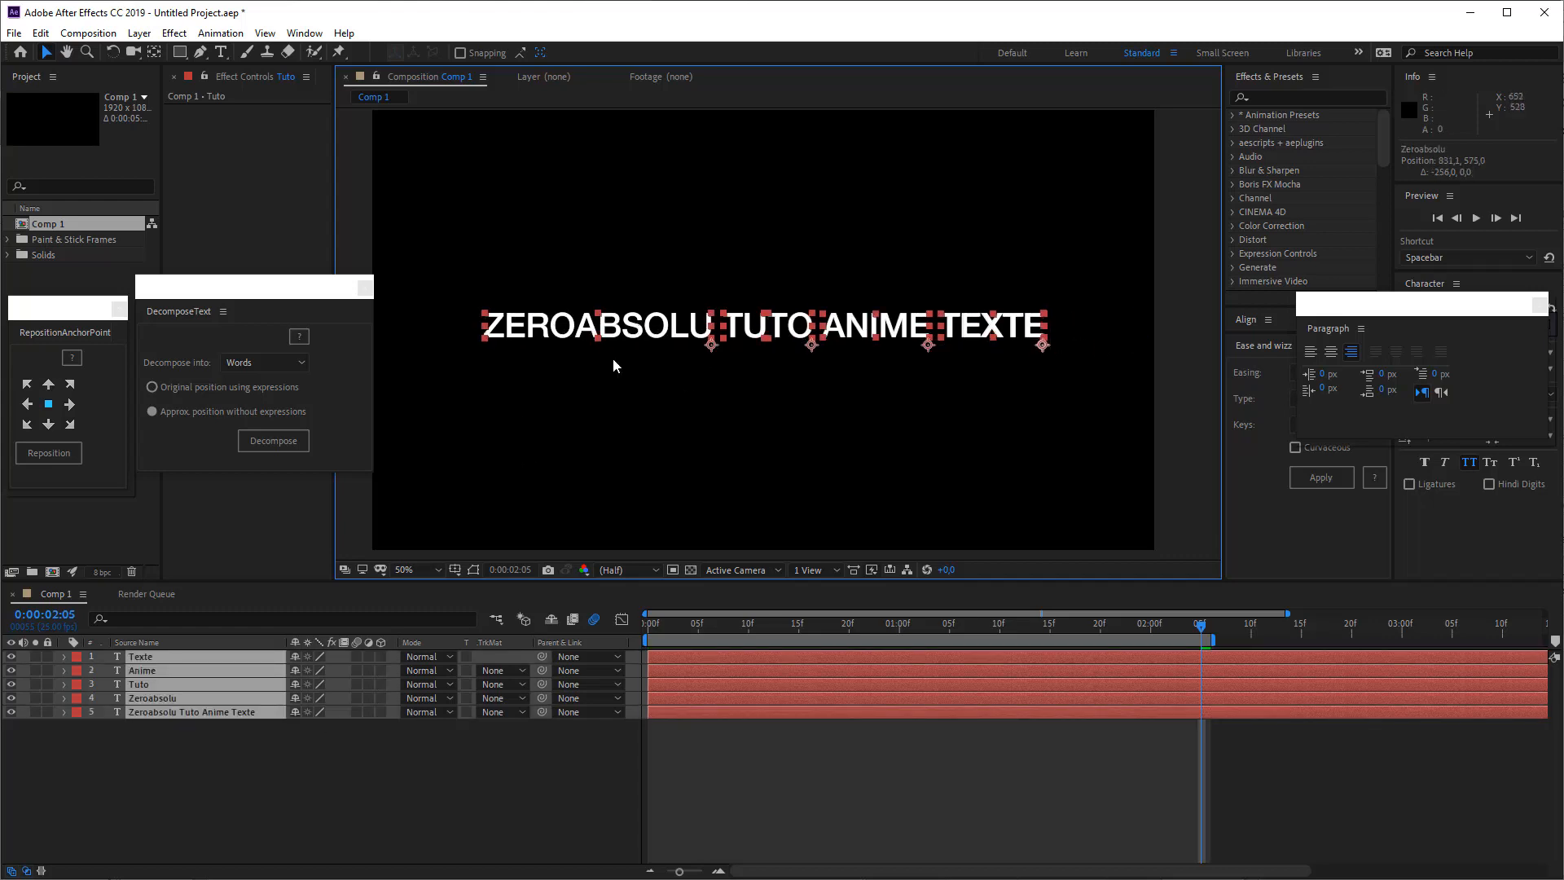
{"action": "left_click", "coordinate": [47, 766]}
{"action": "left_click", "coordinate": [11, 712]}
Try rotating and scaling the Tuto word around its lower-right anchor point, undoing each change
{"action": "left_click", "coordinate": [794, 330]}
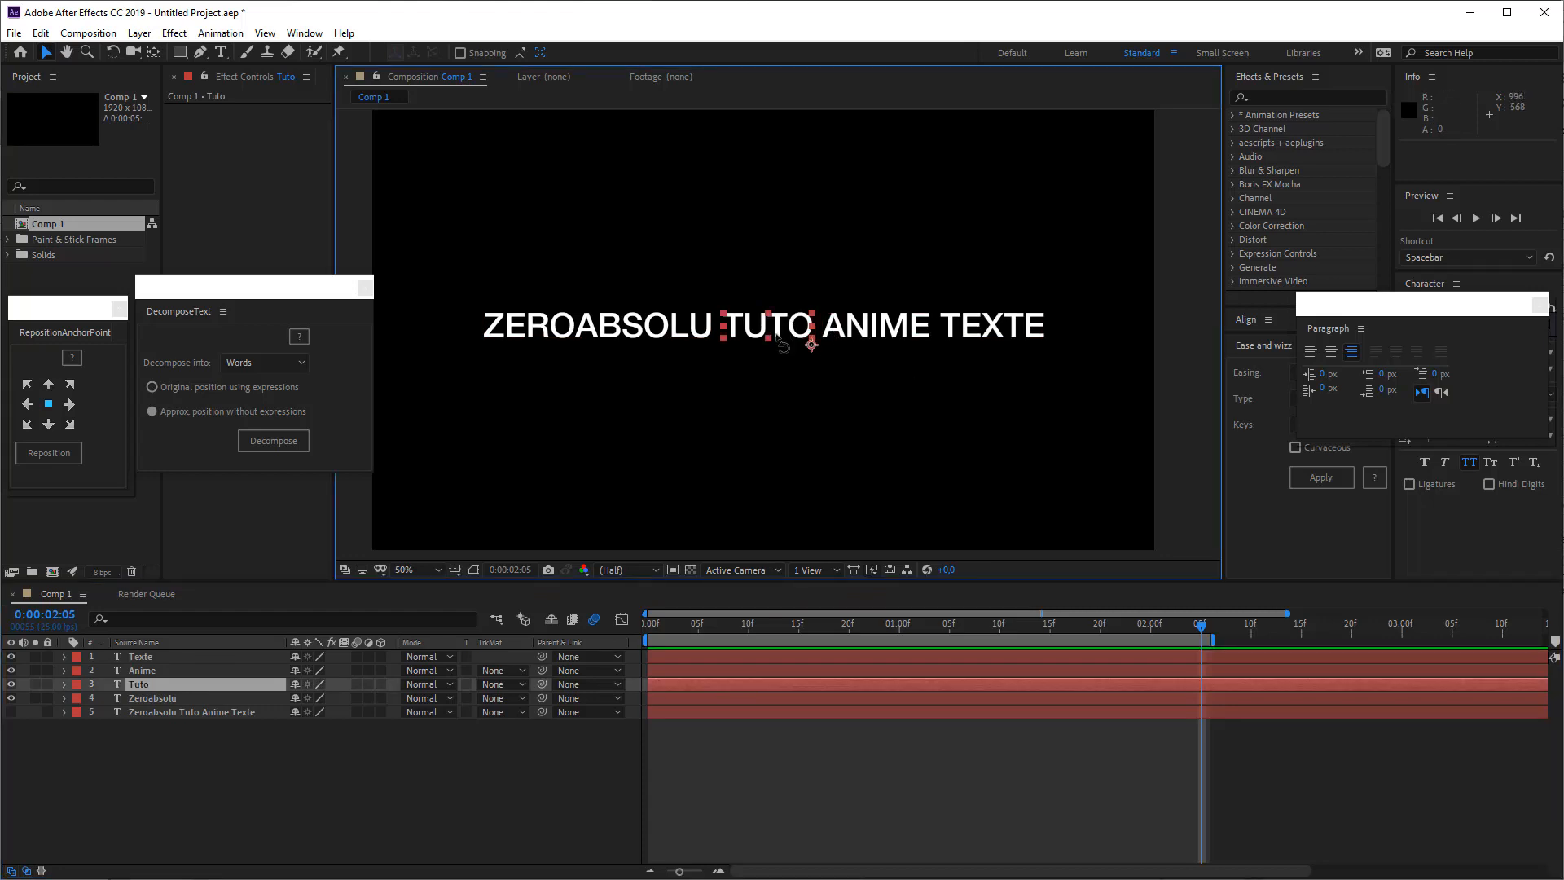
{"action": "key", "text": "w"}
{"action": "mouse_move", "coordinate": [762, 341]}
{"action": "left_mouse_down"}
{"action": "mouse_move", "coordinate": [873, 262]}
{"action": "mouse_move", "coordinate": [737, 391]}
{"action": "mouse_move", "coordinate": [769, 344]}
{"action": "left_mouse_up"}
{"action": "key", "text": "ctrl+z"}
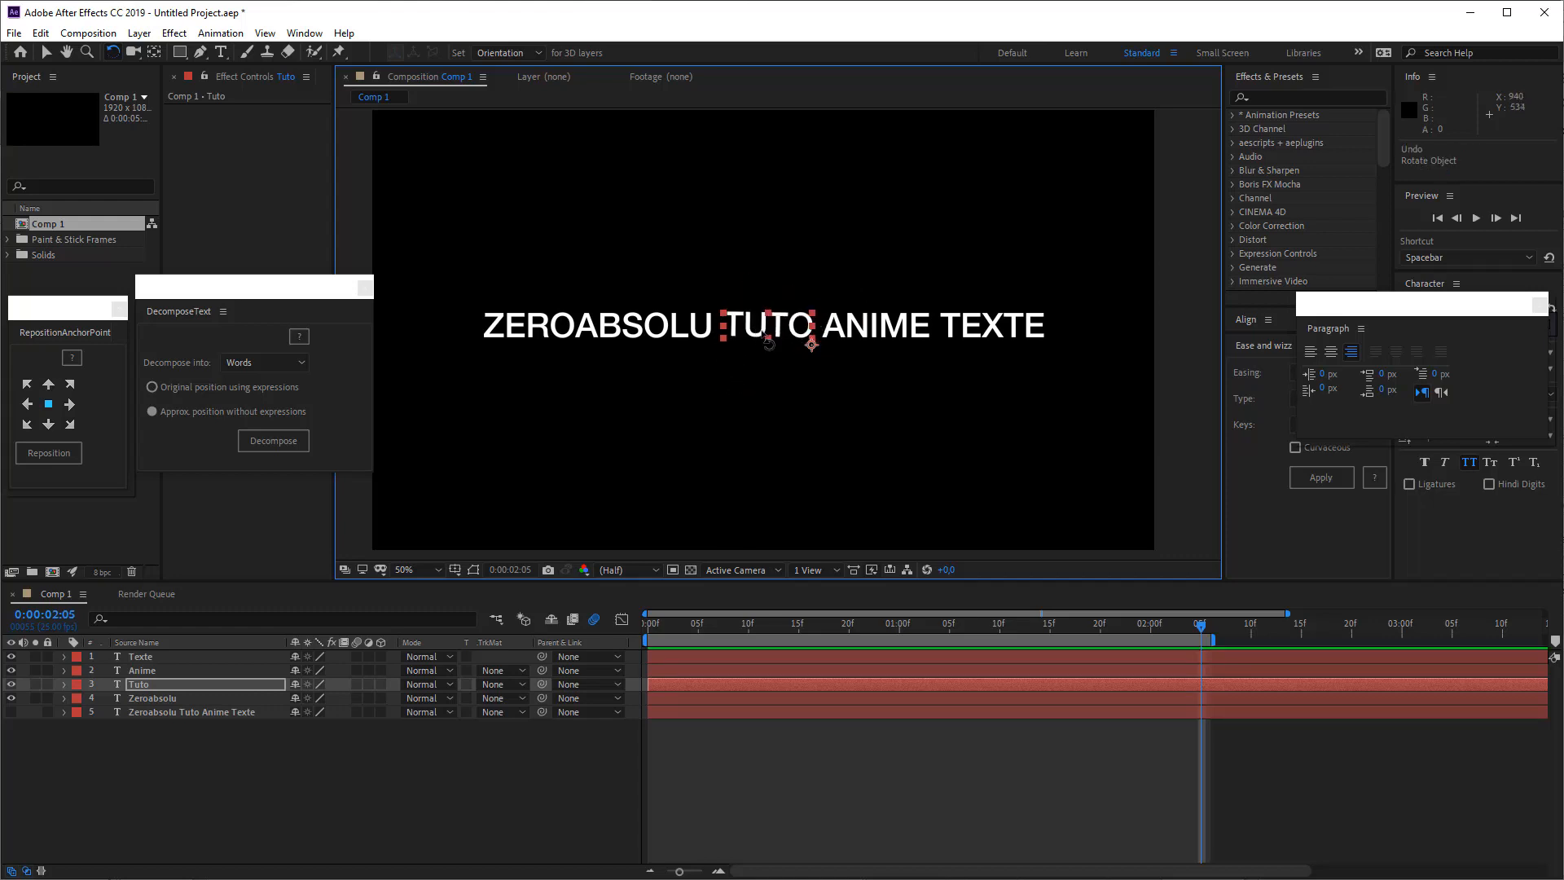
{"action": "key", "text": "v"}
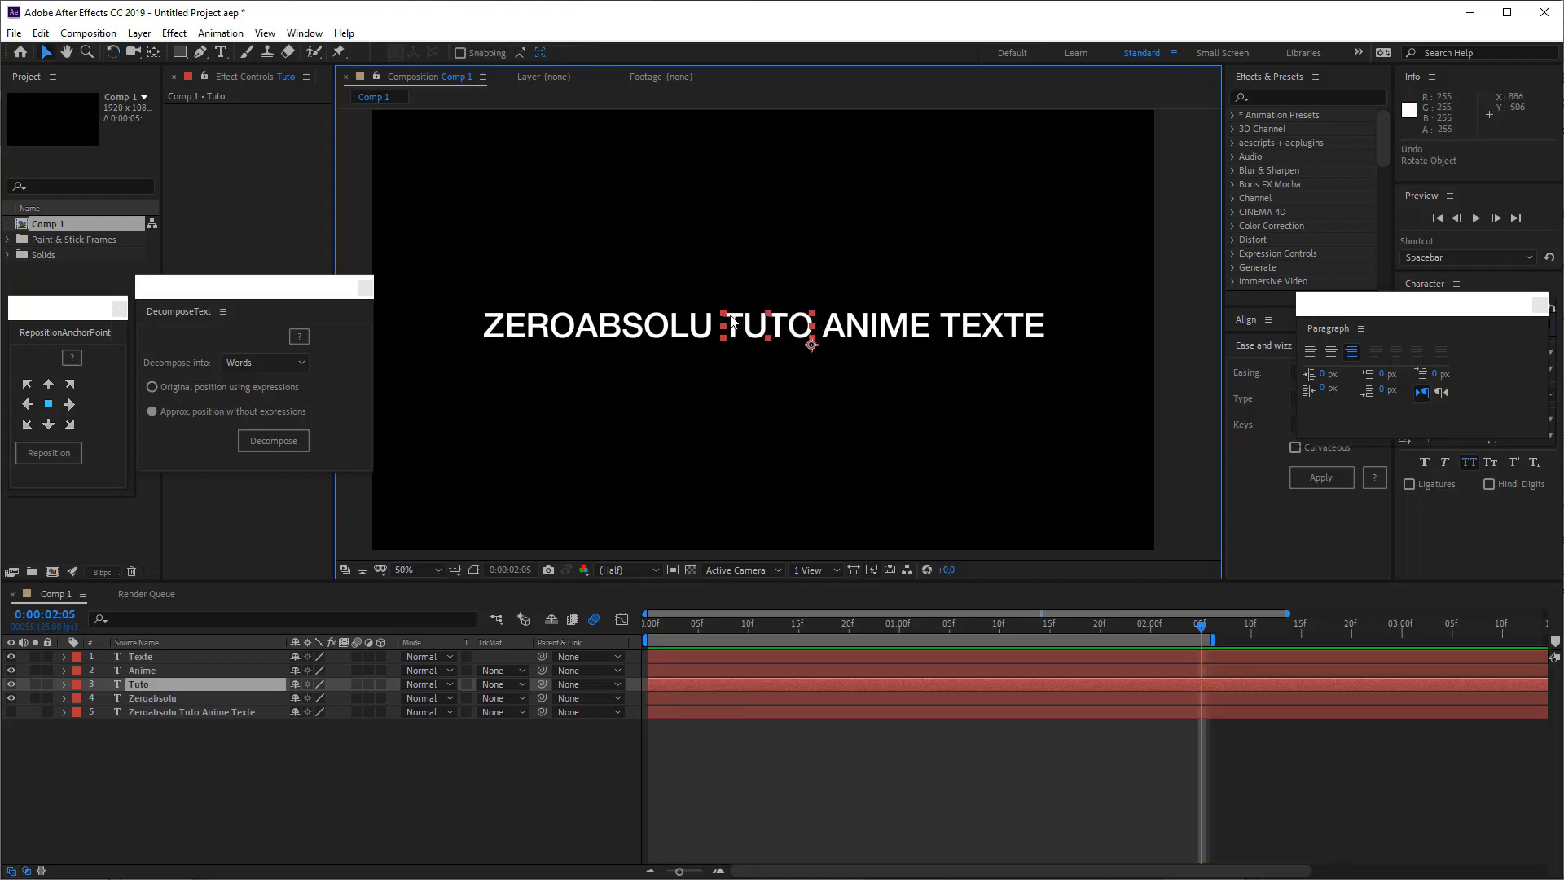
{"action": "left_click_drag", "start_coordinate": [731, 319], "coordinate": [817, 355]}
{"action": "key", "text": "ctrl+z"}
{"action": "key", "text": "period"}
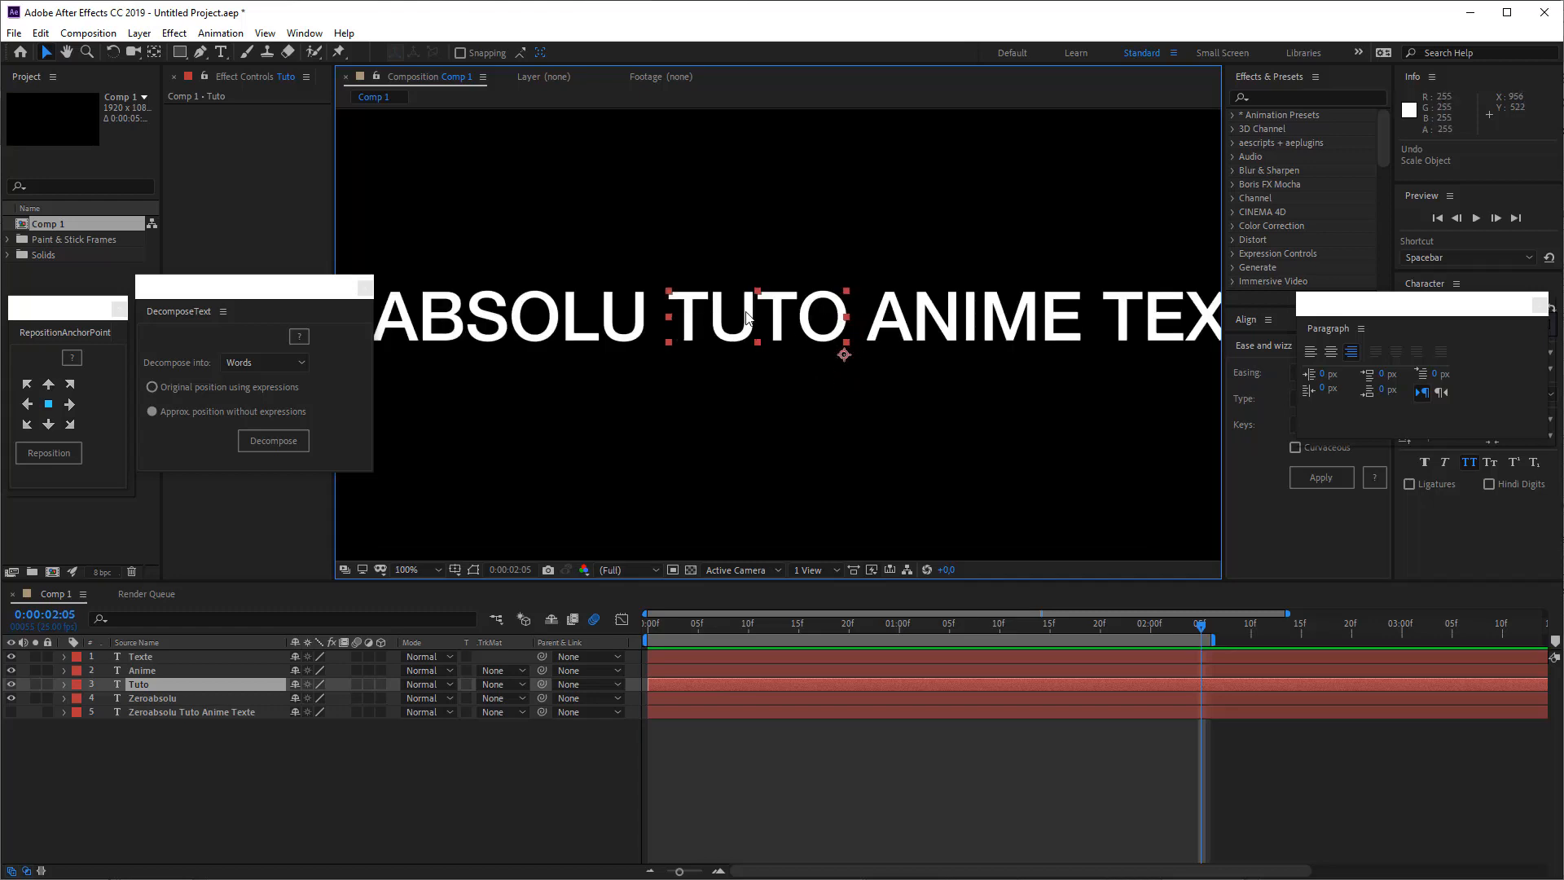
Reposition the anchor points of all five text layers to their centres with RepositionAnchorPoint
{"action": "left_click_drag", "start_coordinate": [47, 316], "coordinate": [230, 158]}
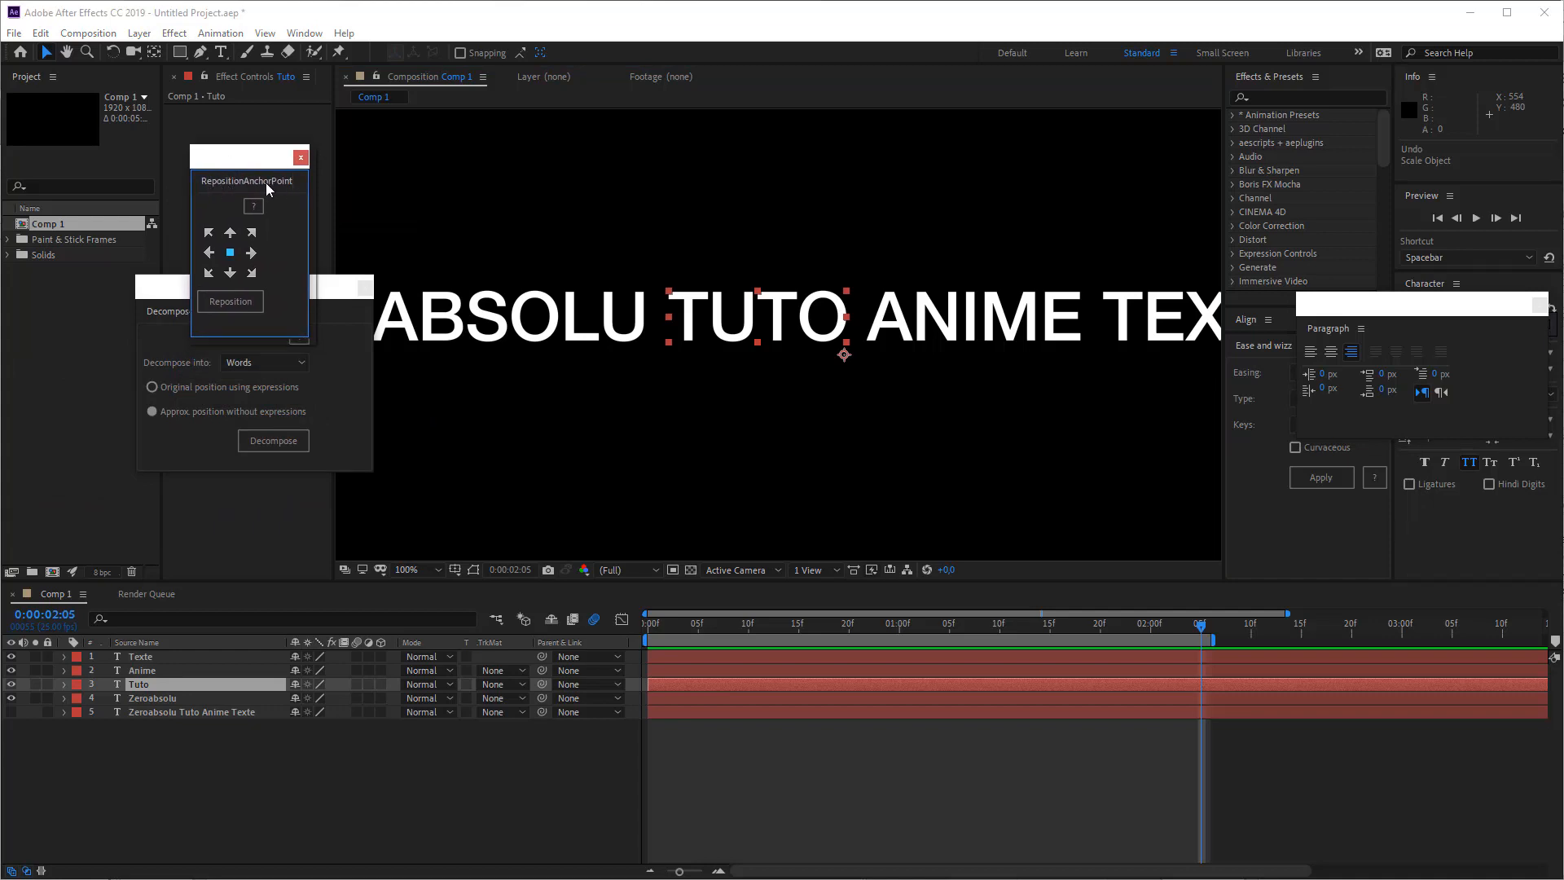
{"action": "left_click", "coordinate": [664, 655]}
{"action": "left_click", "coordinate": [679, 707], "text": "shift"}
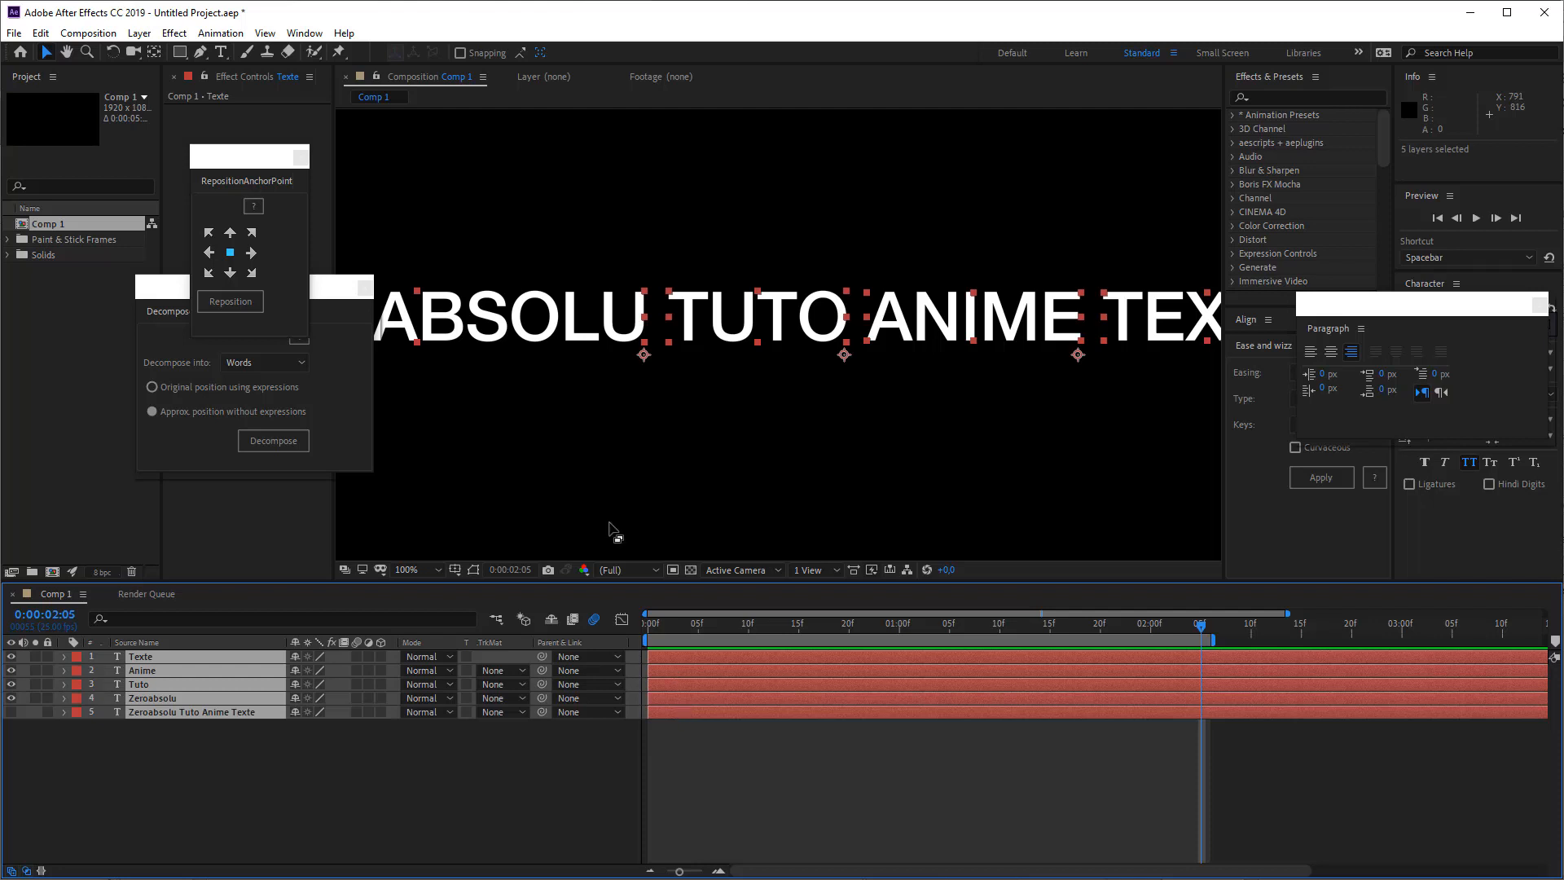
{"action": "left_click", "coordinate": [230, 232]}
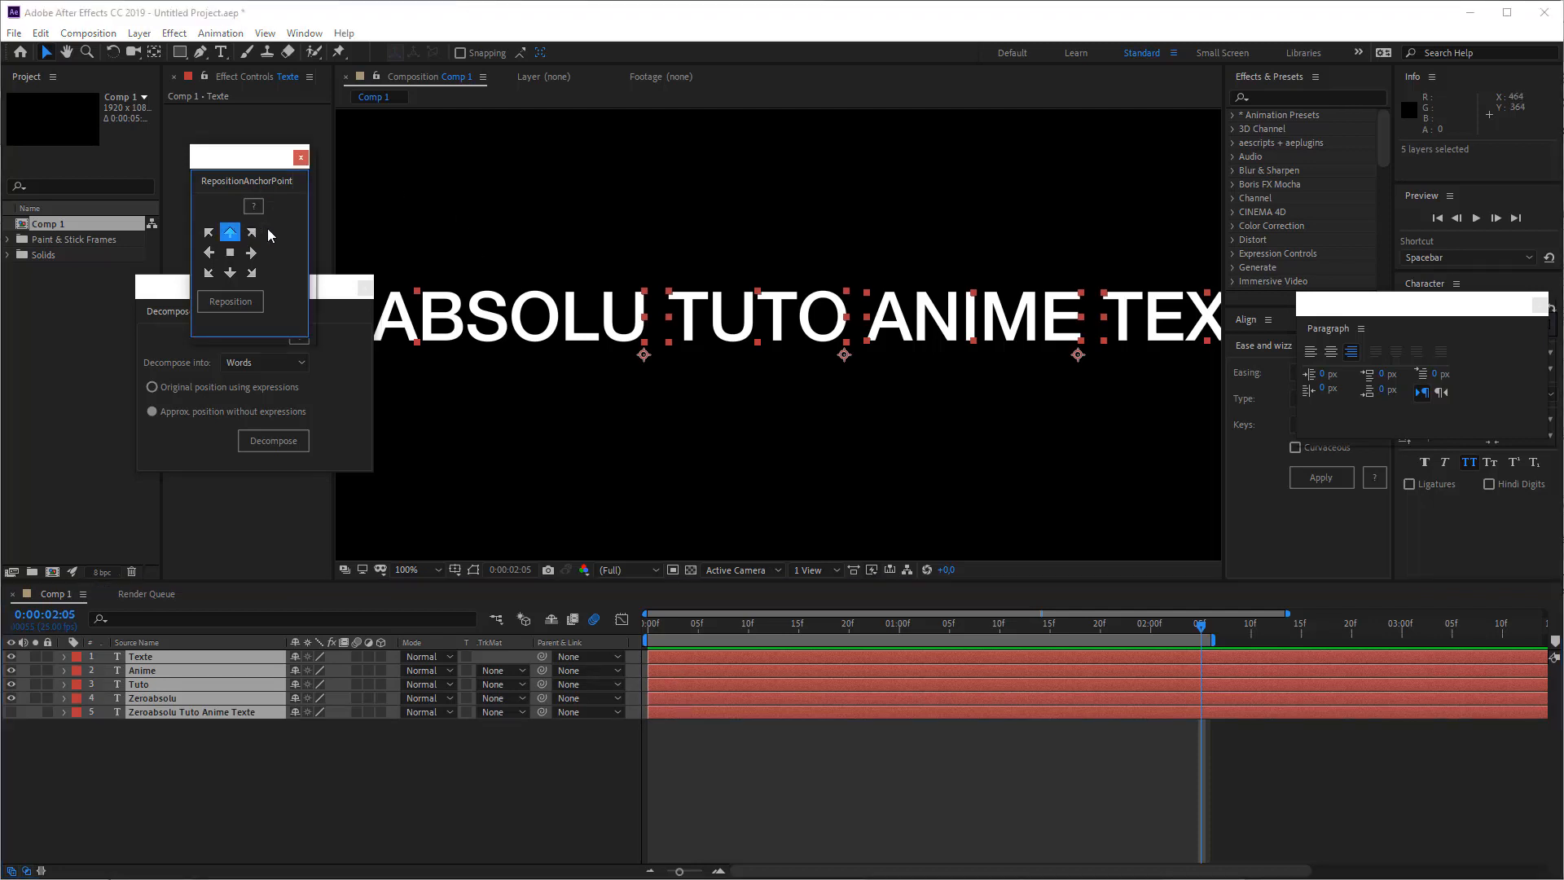
{"action": "left_click", "coordinate": [230, 253]}
{"action": "left_click", "coordinate": [223, 302]}
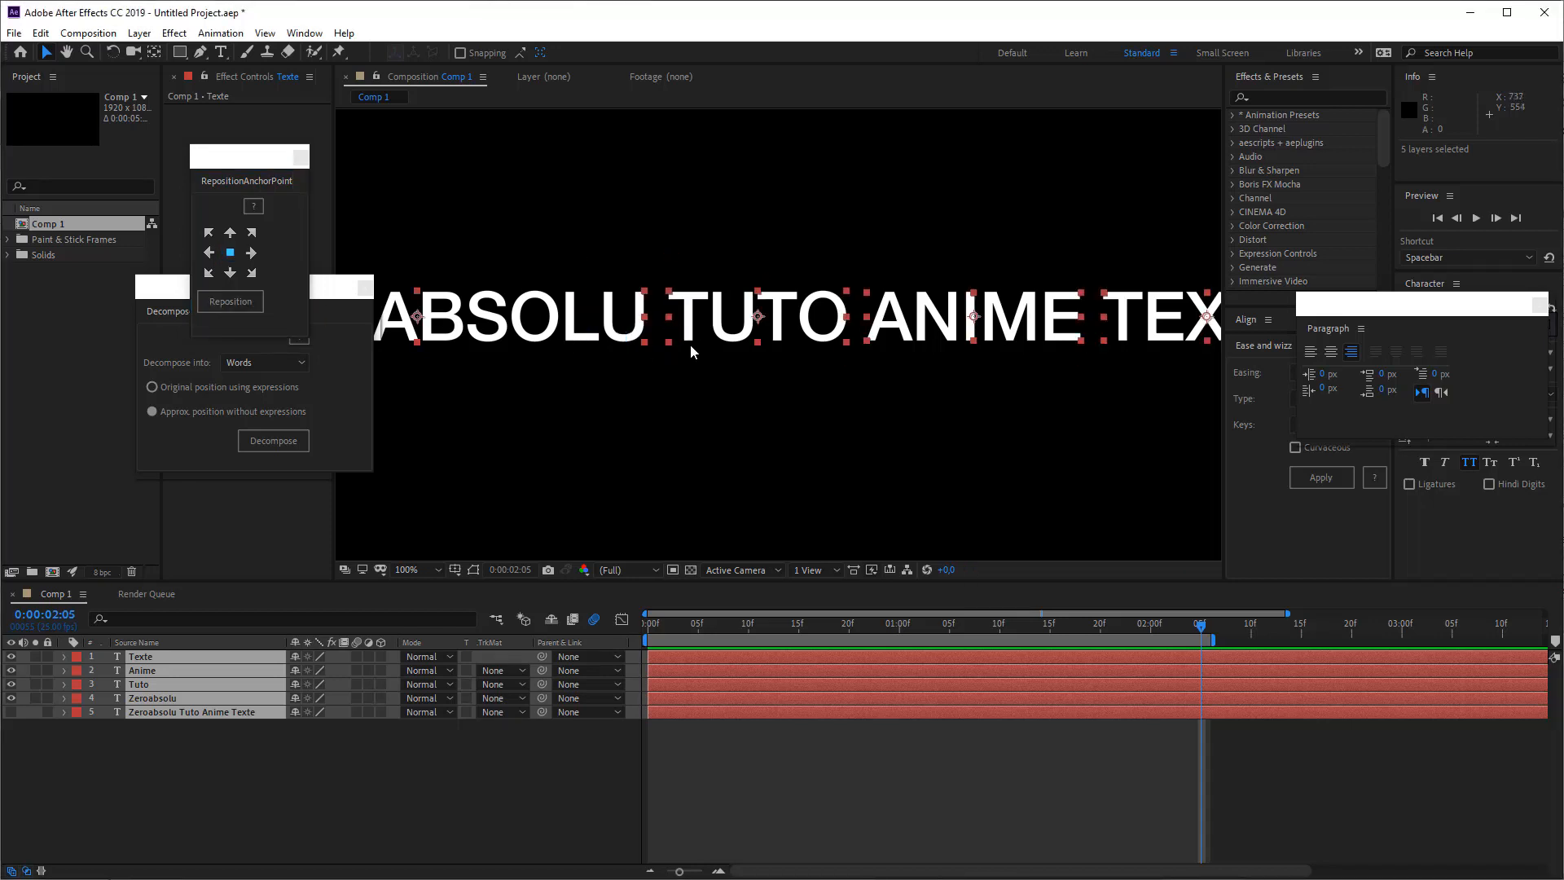
Try replacing the Tuto word's text with "wwwww" to test how it extends from its alignment, and undo the edit
{"action": "scroll", "coordinate": [717, 346], "scroll_direction": "down", "scroll_amount": 2}
{"action": "scroll", "coordinate": [673, 337], "scroll_direction": "up", "scroll_amount": 4}
{"action": "left_click", "coordinate": [803, 359]}
{"action": "left_click", "coordinate": [902, 323]}
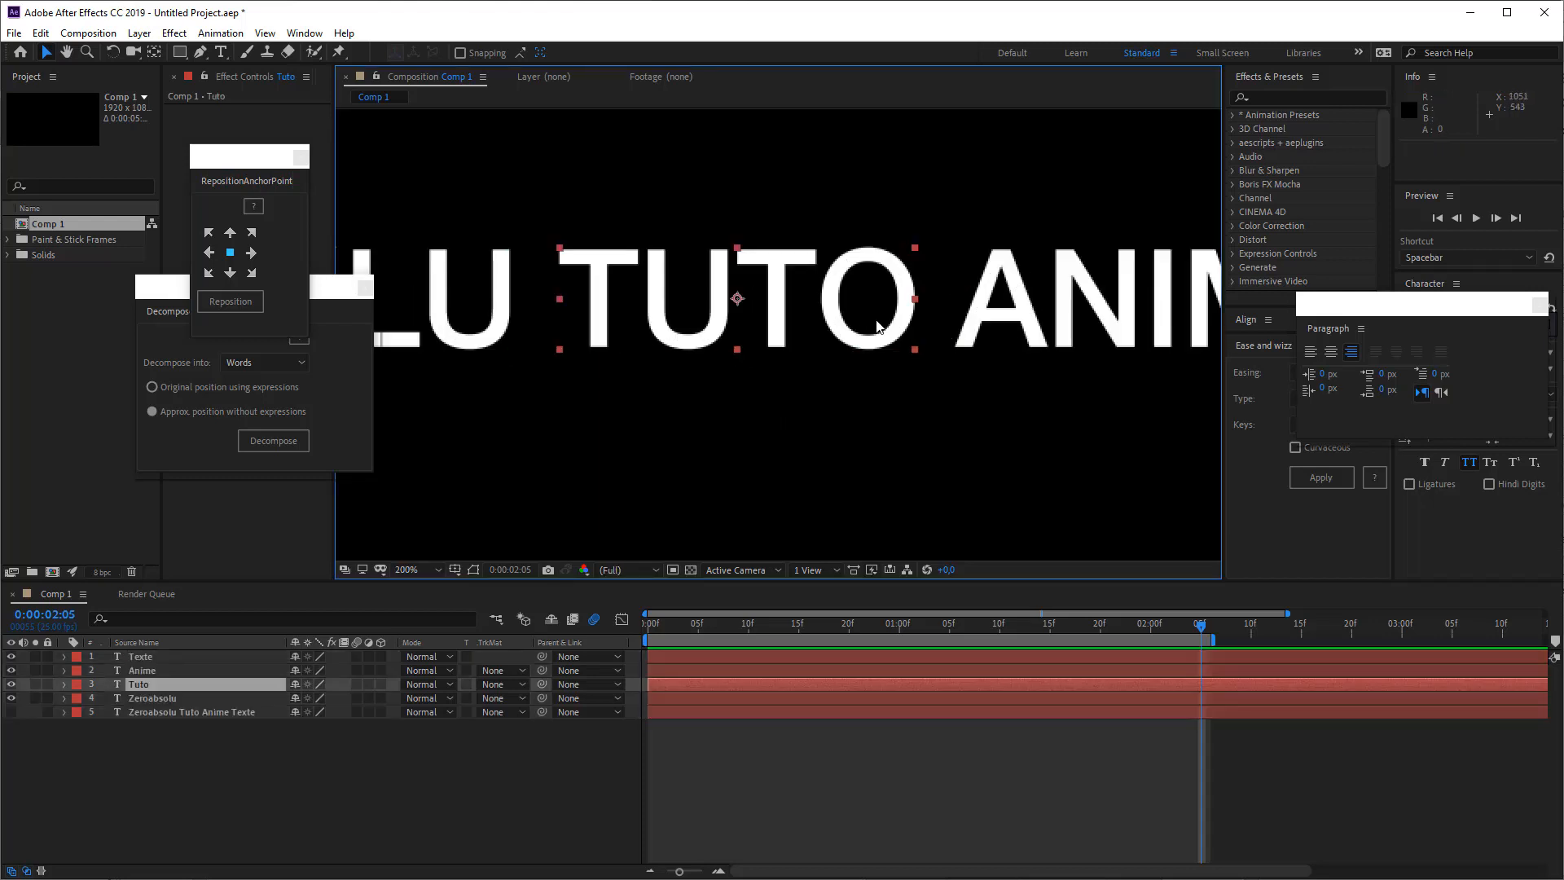
{"action": "key", "text": "w"}
{"action": "double_click", "coordinate": [899, 326]}
{"action": "type", "text": "wwwww"}
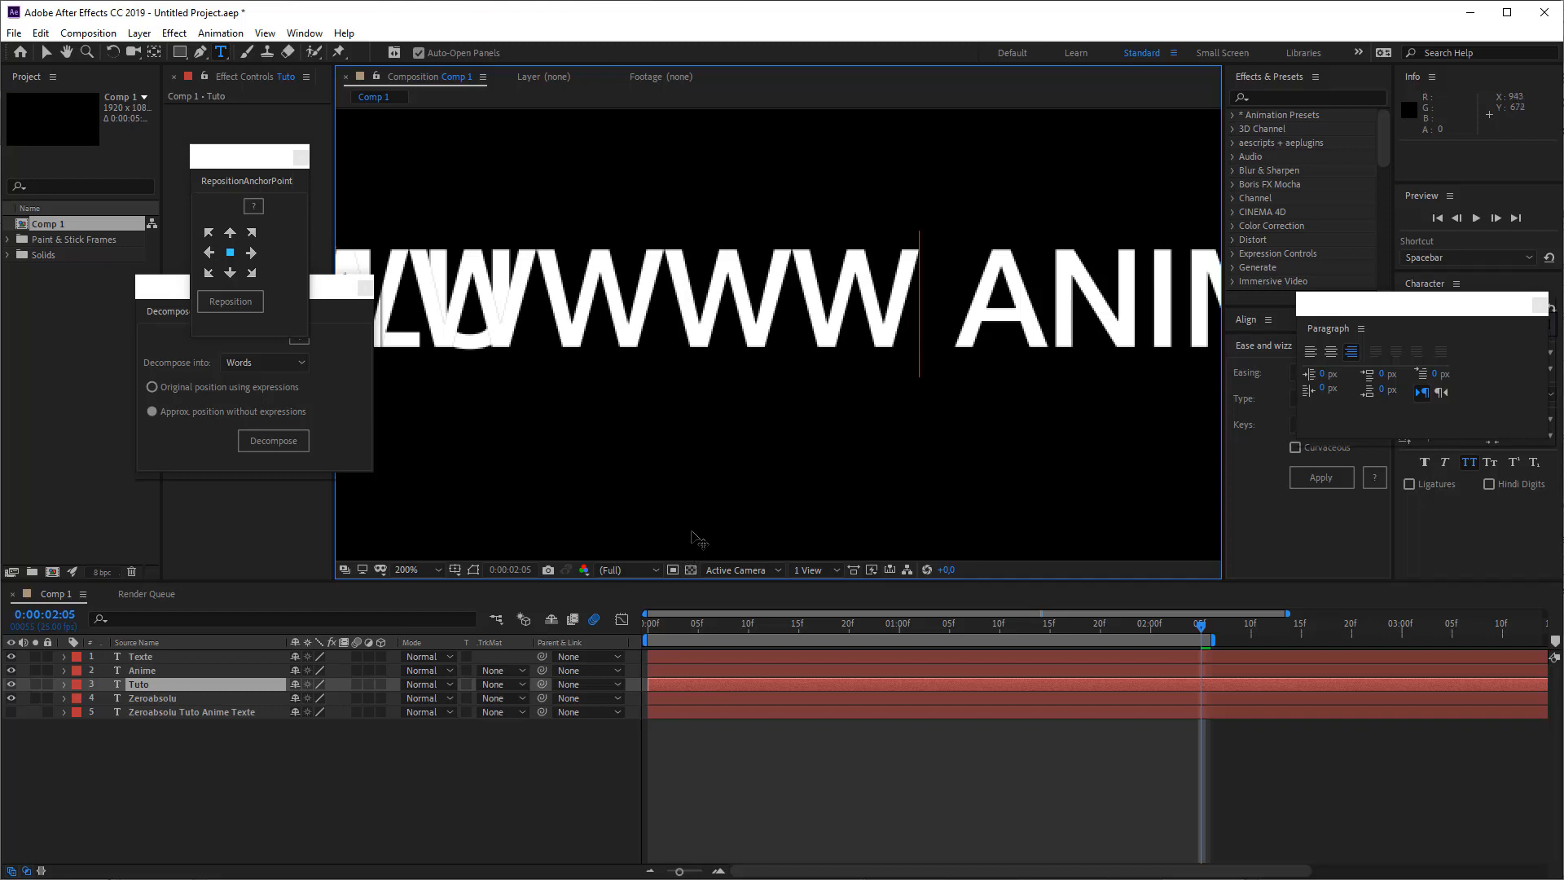
{"action": "key", "text": "ctrl+z"}
{"action": "key", "text": "Escape"}
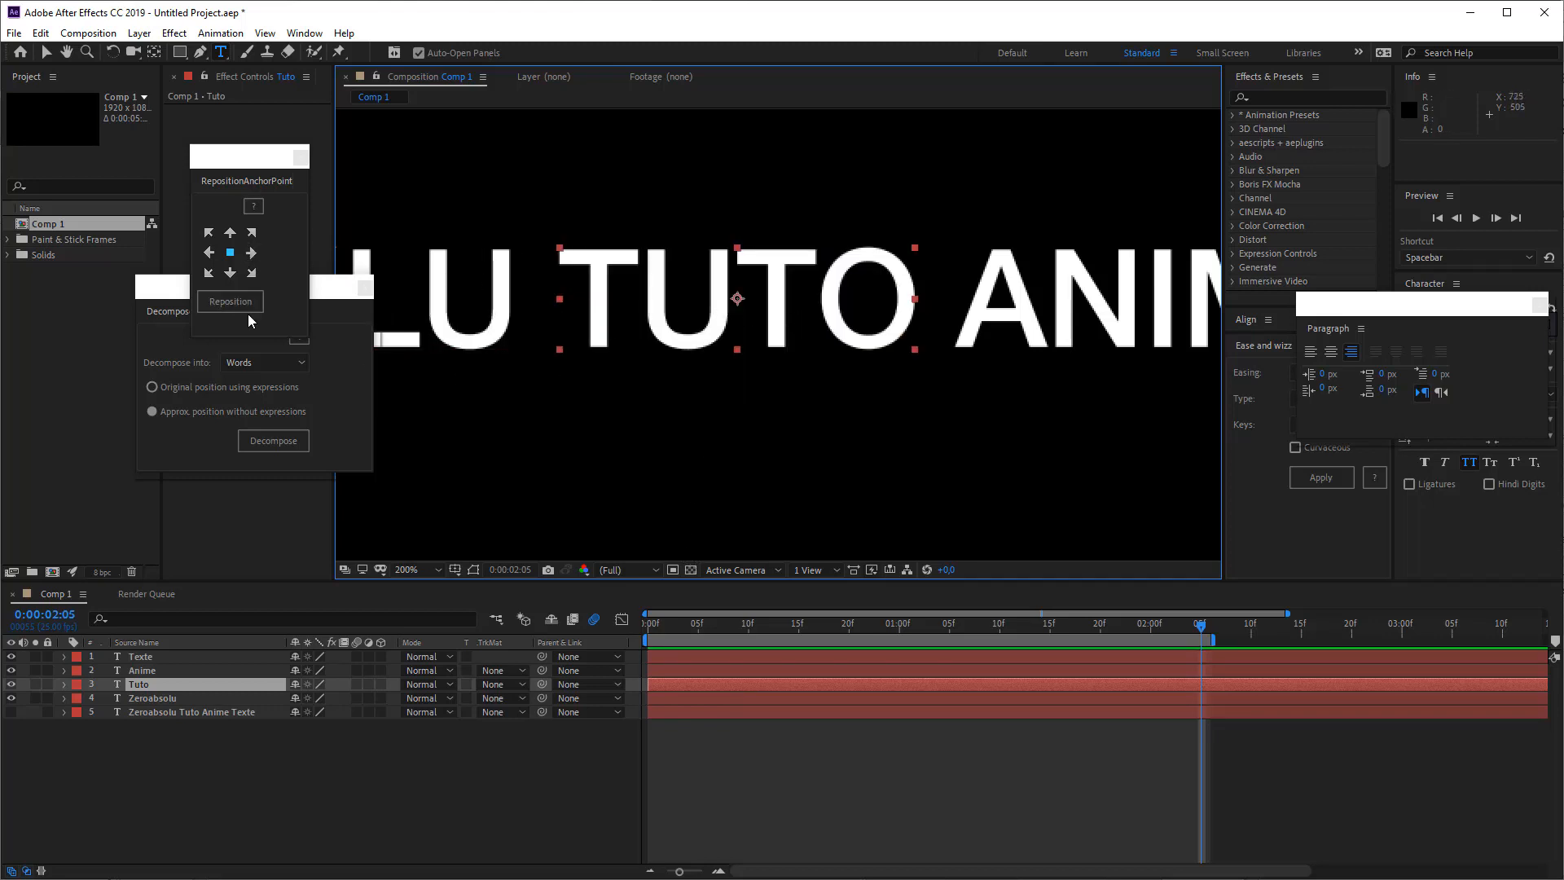
Reposition the Tuto layer's anchor point to its top-left corner and rotate the word about 62.6° at time 0:00:00:00
{"action": "left_click", "coordinate": [209, 232]}
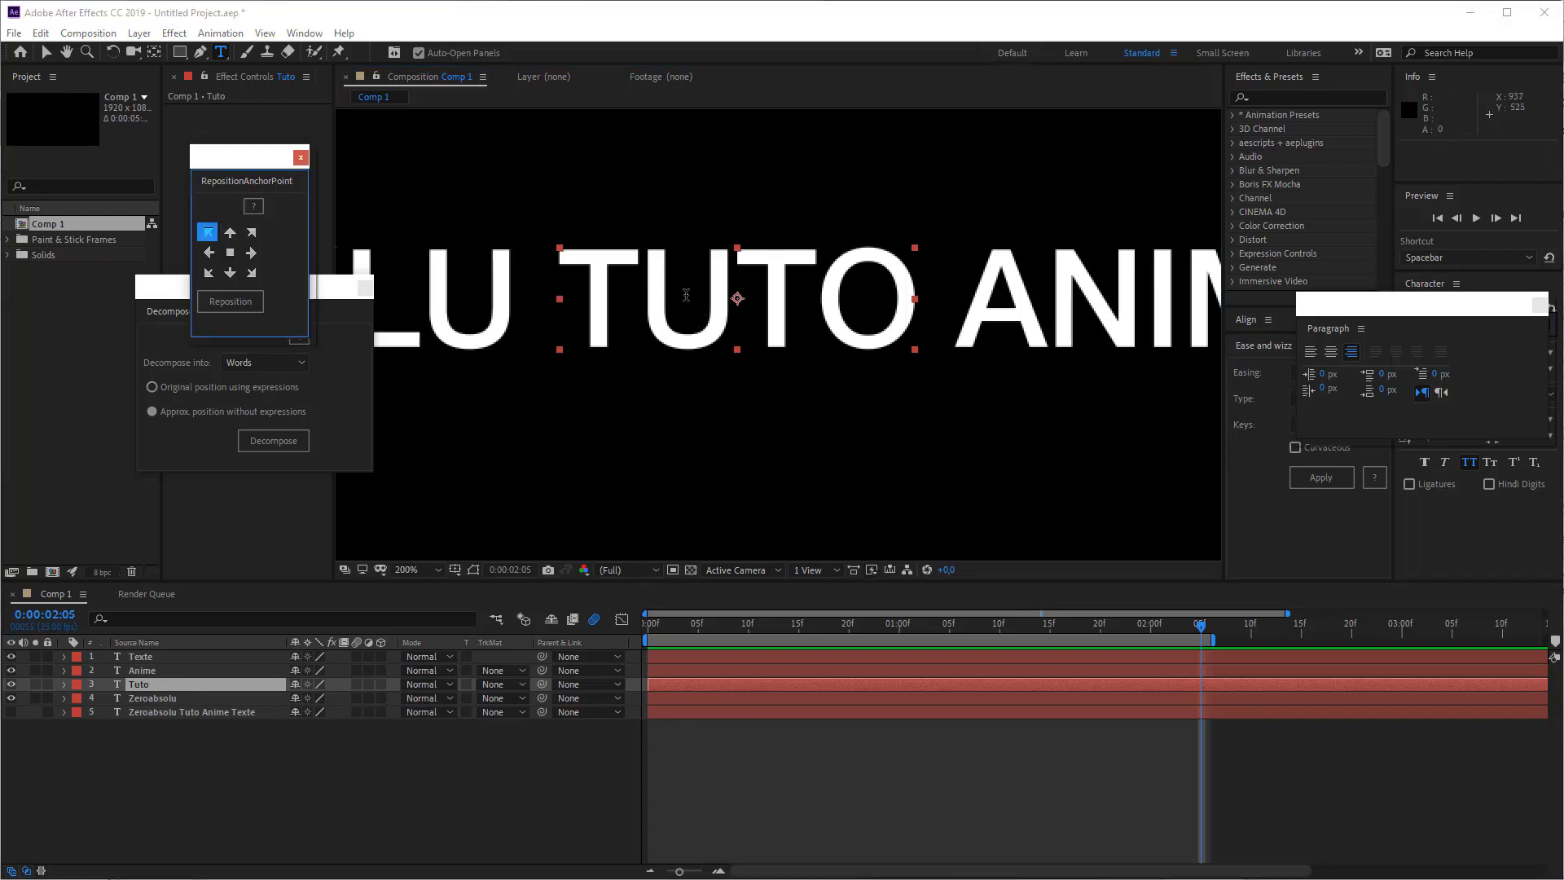
{"action": "left_click", "coordinate": [228, 303]}
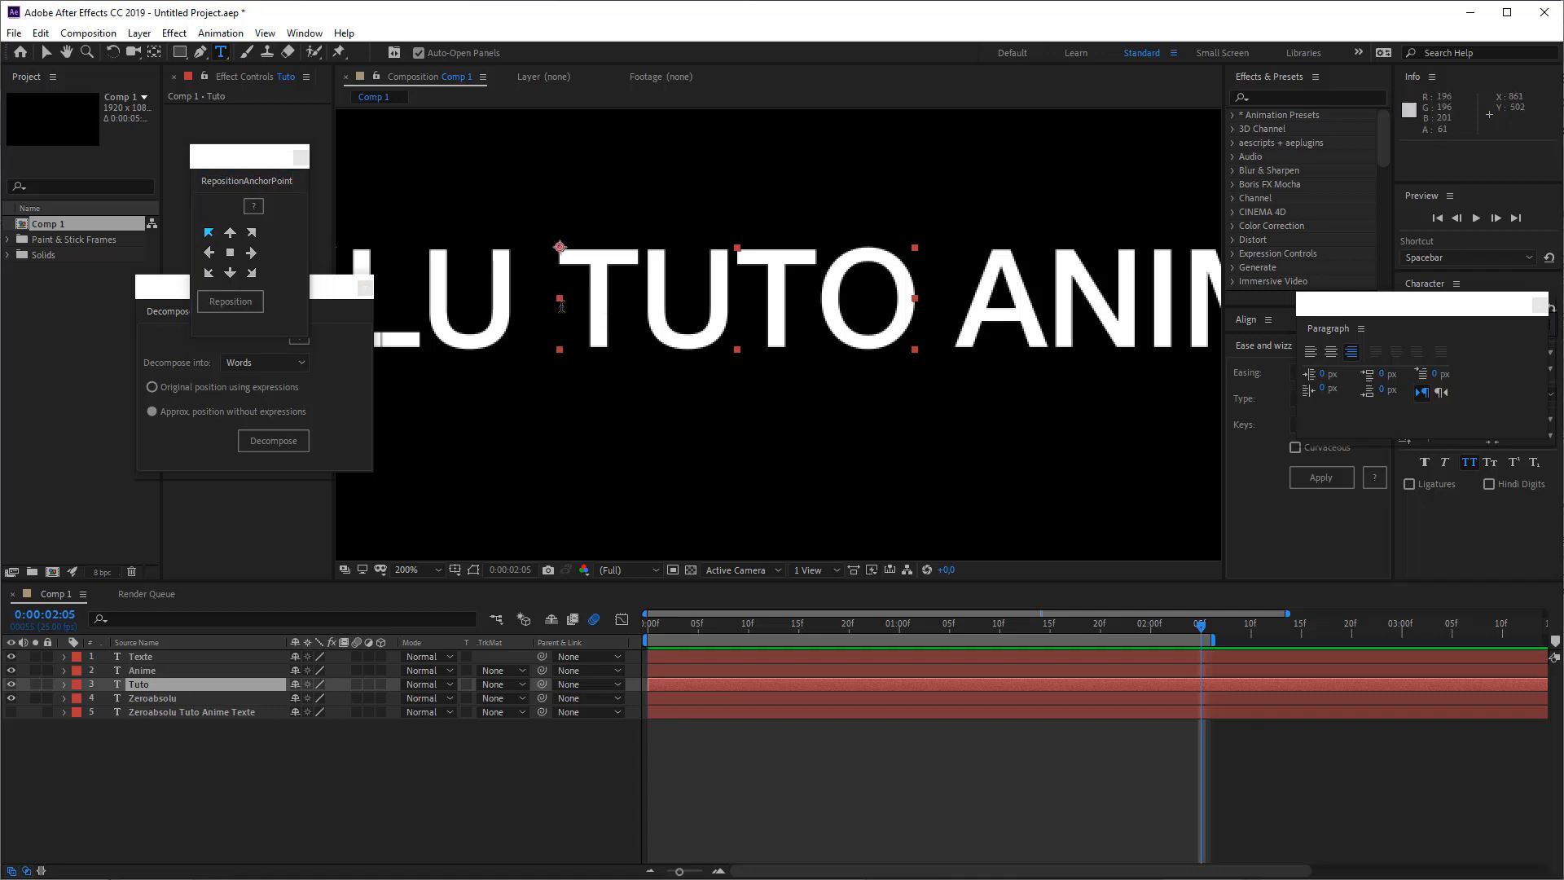
{"action": "left_click_drag", "start_coordinate": [687, 623], "coordinate": [647, 624]}
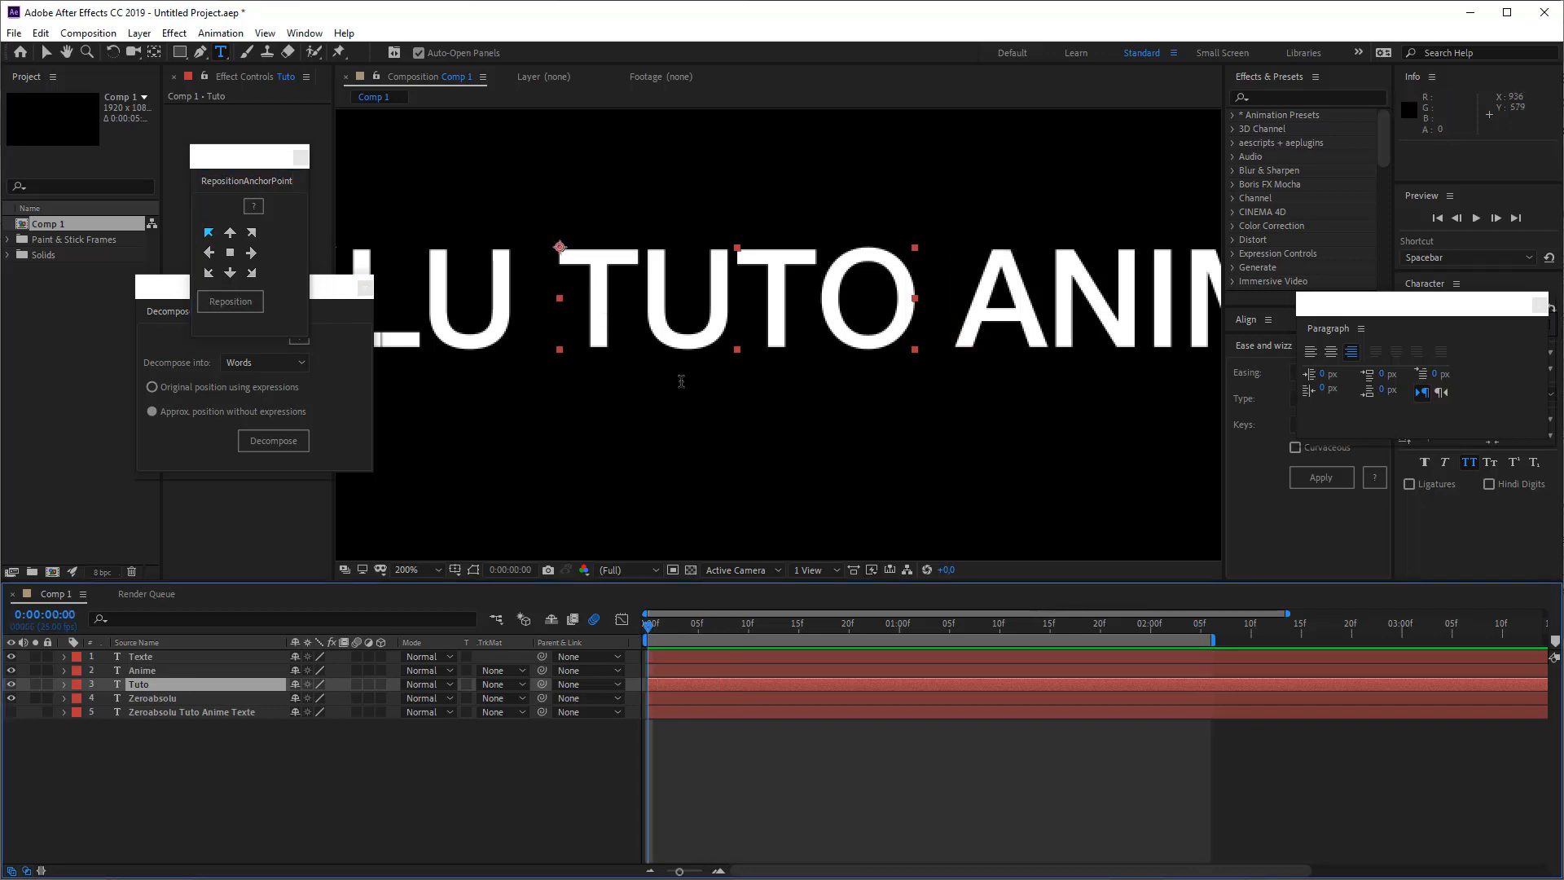
{"action": "scroll", "coordinate": [796, 334], "scroll_direction": "down", "scroll_amount": 1}
{"action": "key", "text": "w"}
{"action": "left_click_drag", "start_coordinate": [798, 375], "coordinate": [722, 468]}
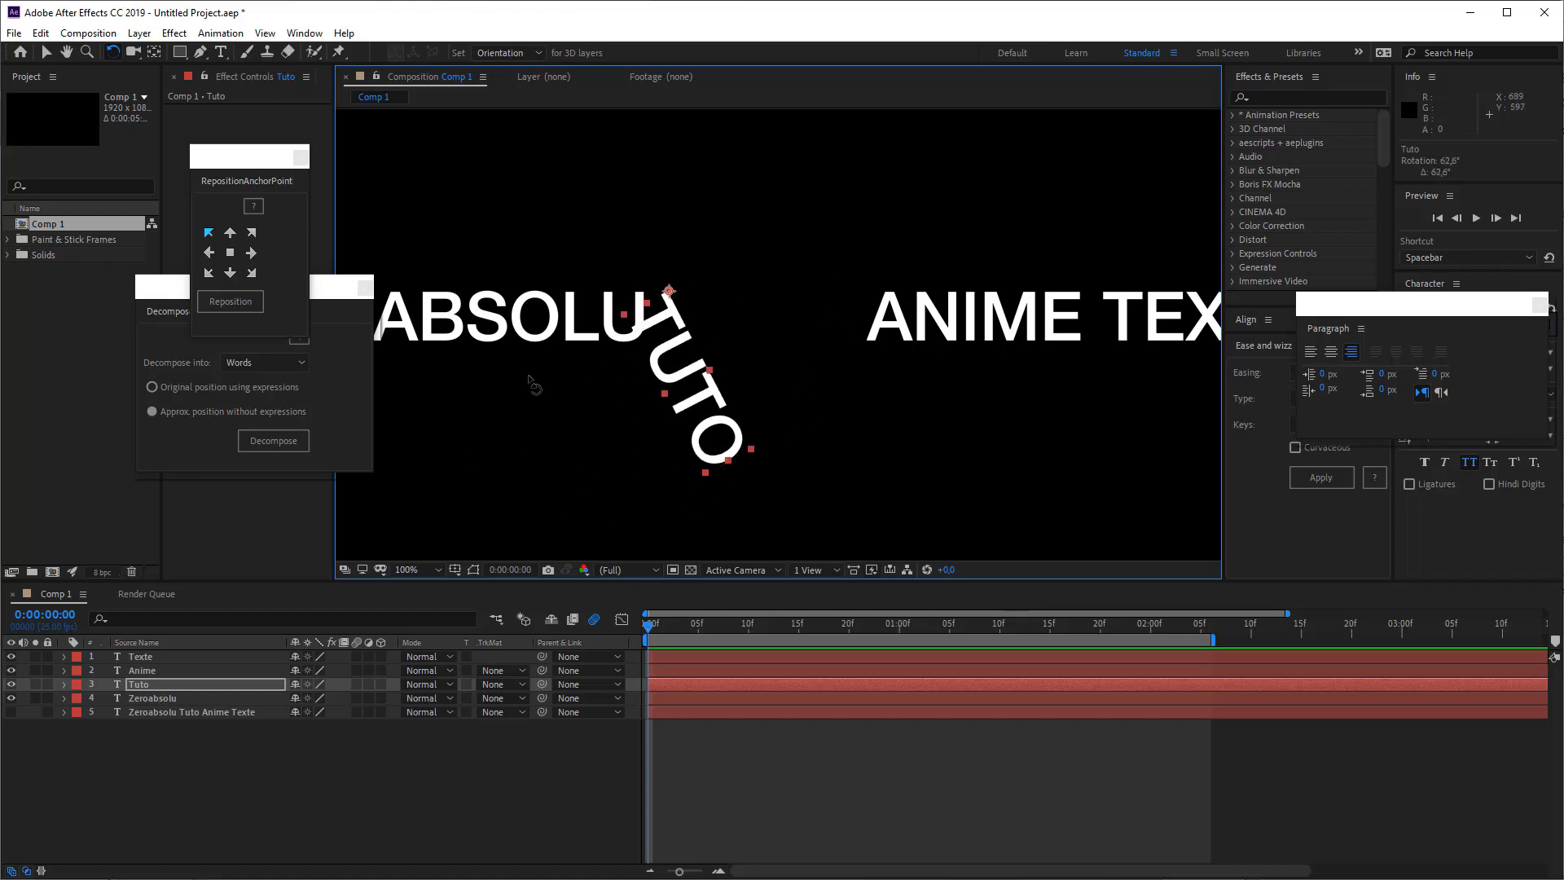
Move the DecomposeText panel clear of RepositionAnchorPoint and dock the Paragraph panel below Character
{"action": "left_click_drag", "start_coordinate": [329, 295], "coordinate": [300, 355]}
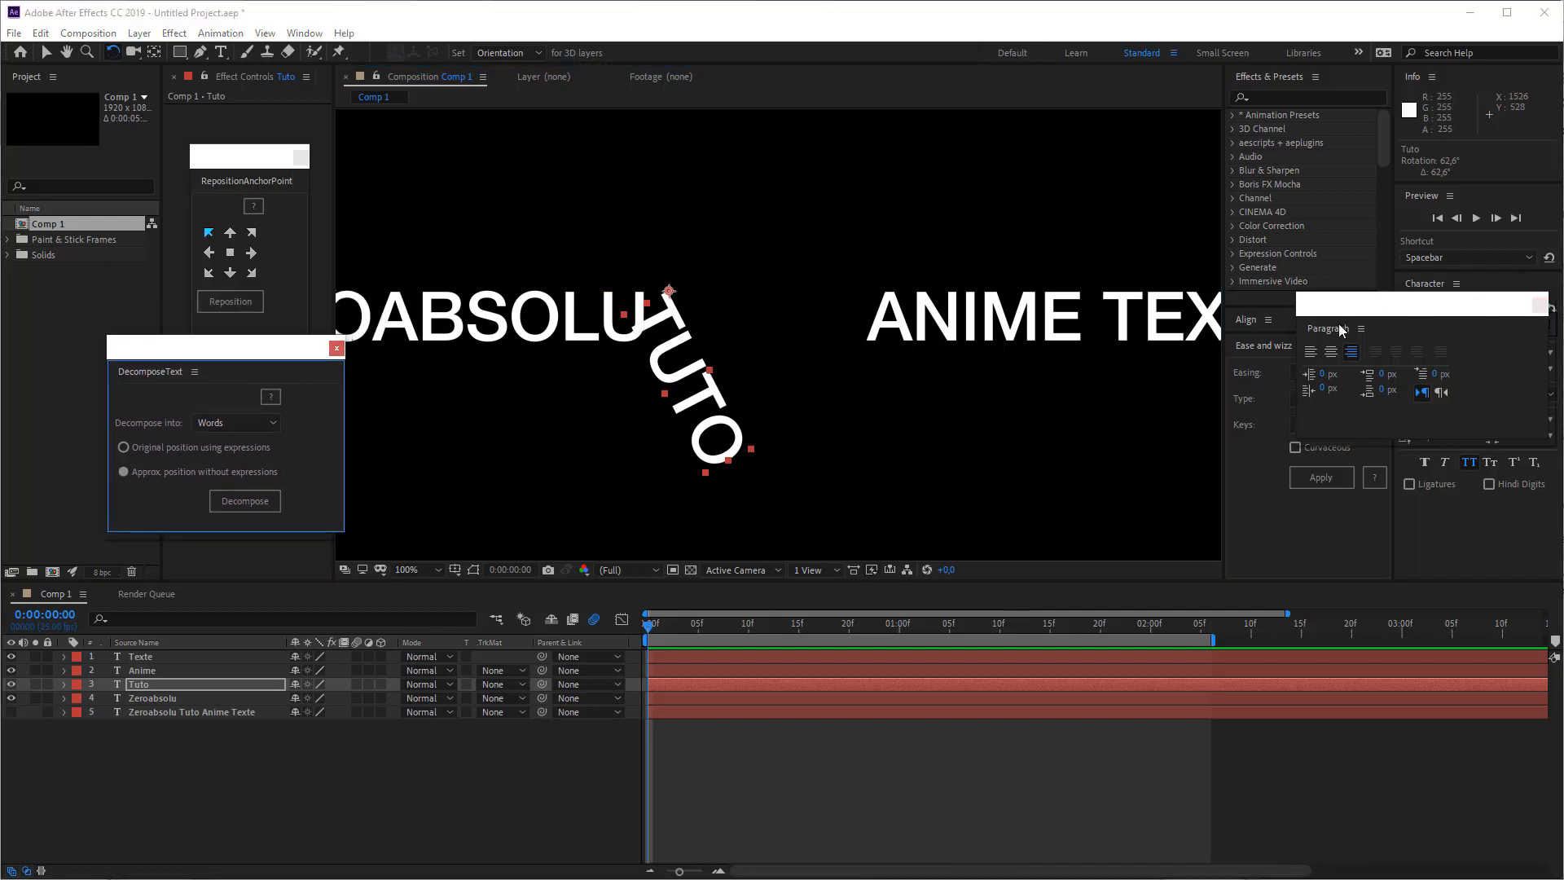
{"action": "left_click_drag", "start_coordinate": [1336, 328], "coordinate": [1479, 563]}
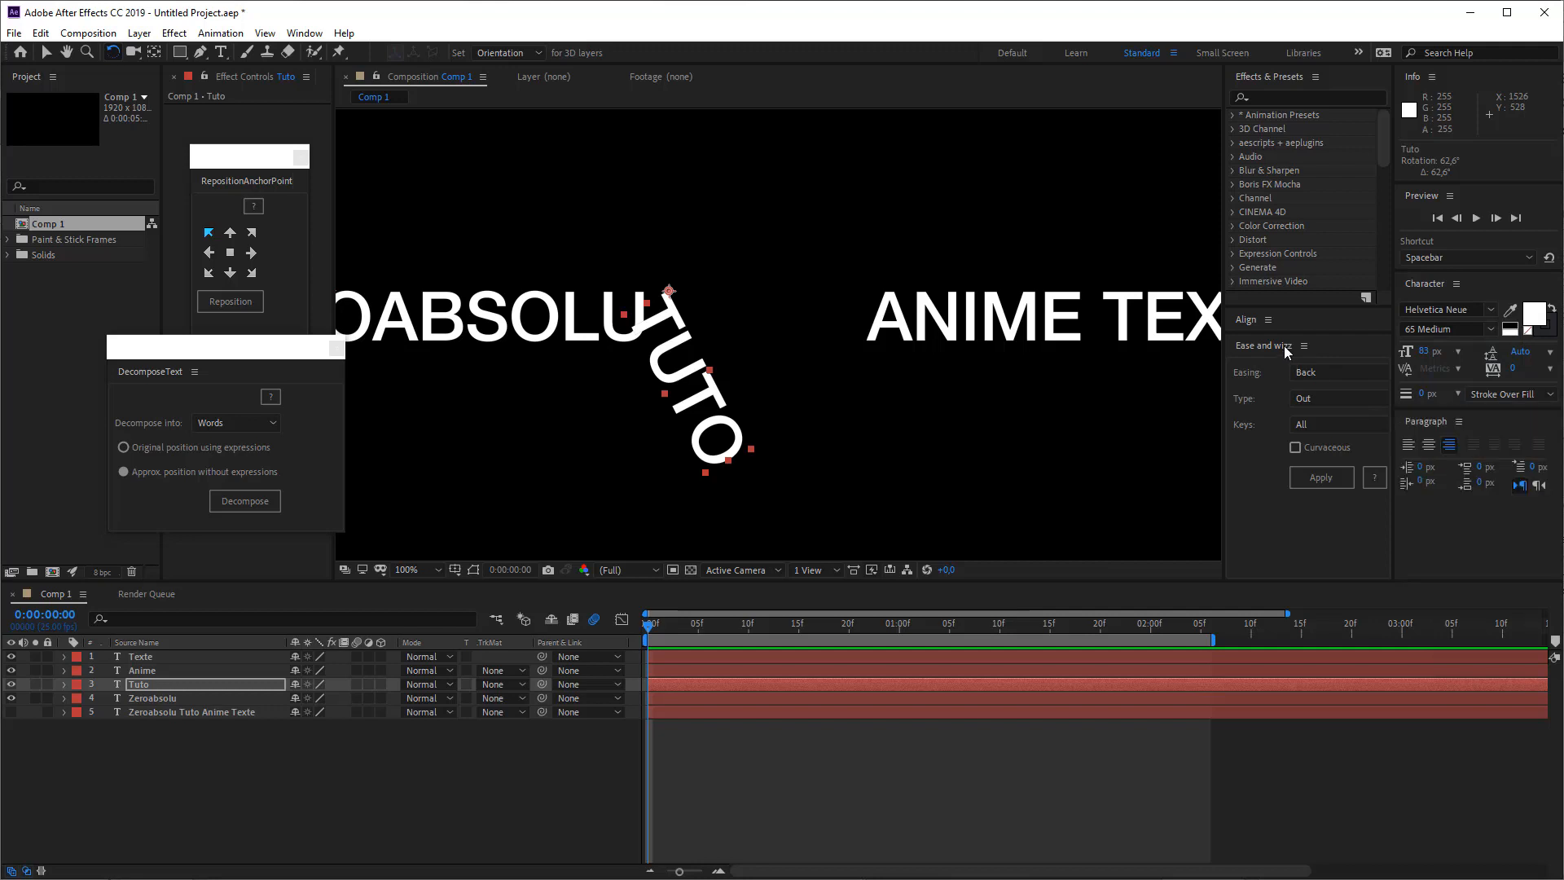
Undock the Ease and wizz panel, place it floating over the DecomposeText panel and enlarge it
{"action": "mouse_move", "coordinate": [1284, 345]}
{"action": "left_mouse_down"}
{"action": "mouse_move", "coordinate": [538, 257]}
{"action": "mouse_move", "coordinate": [1198, 341]}
{"action": "mouse_move", "coordinate": [1264, 333]}
{"action": "left_mouse_up"}
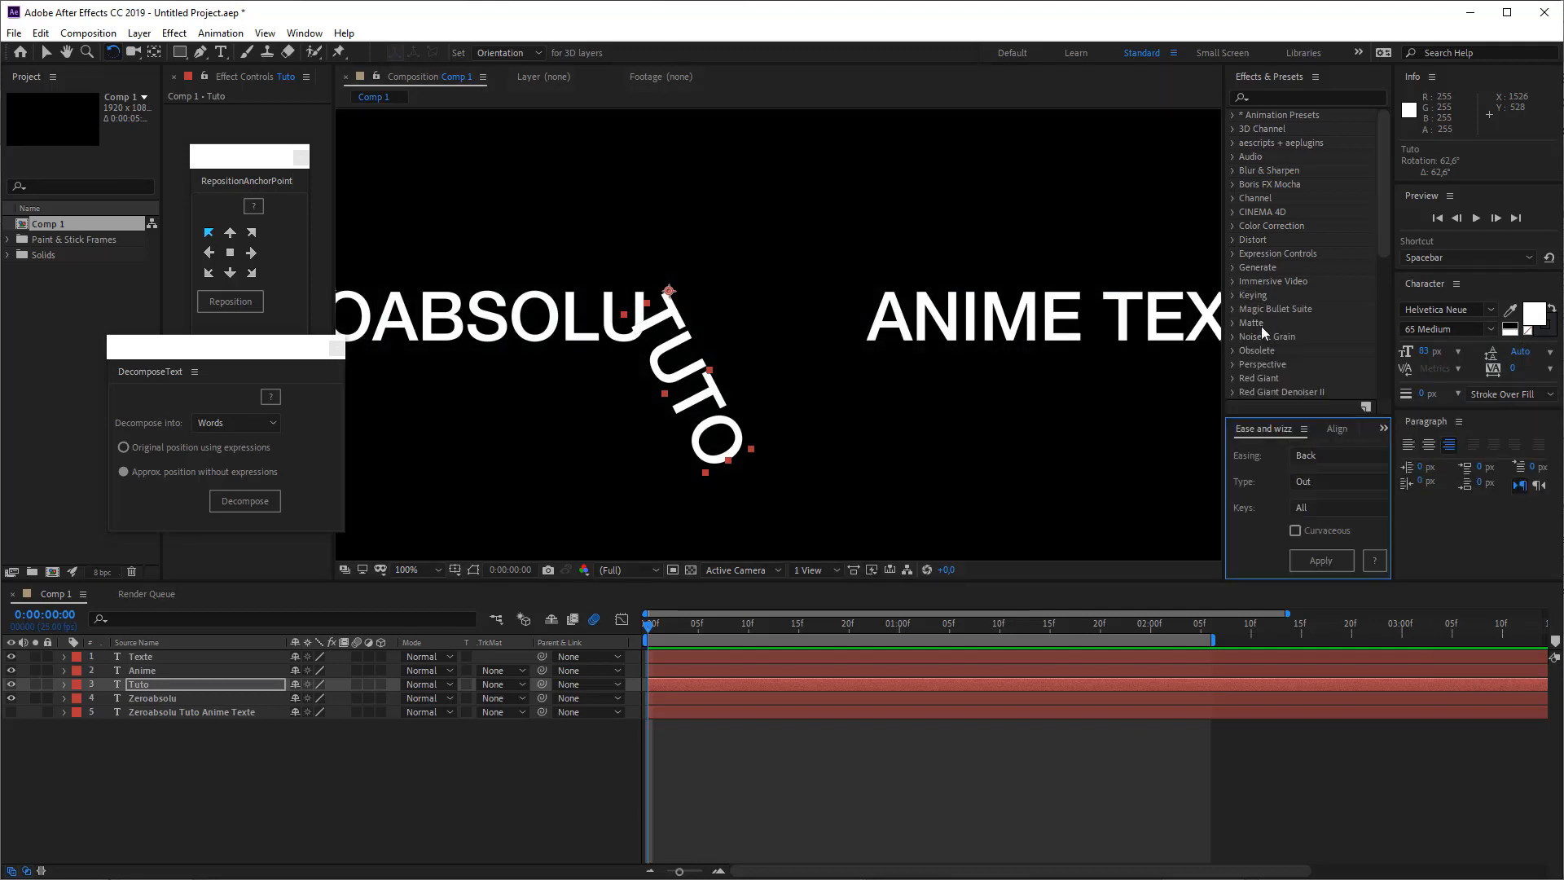
{"action": "left_click", "coordinate": [1303, 429]}
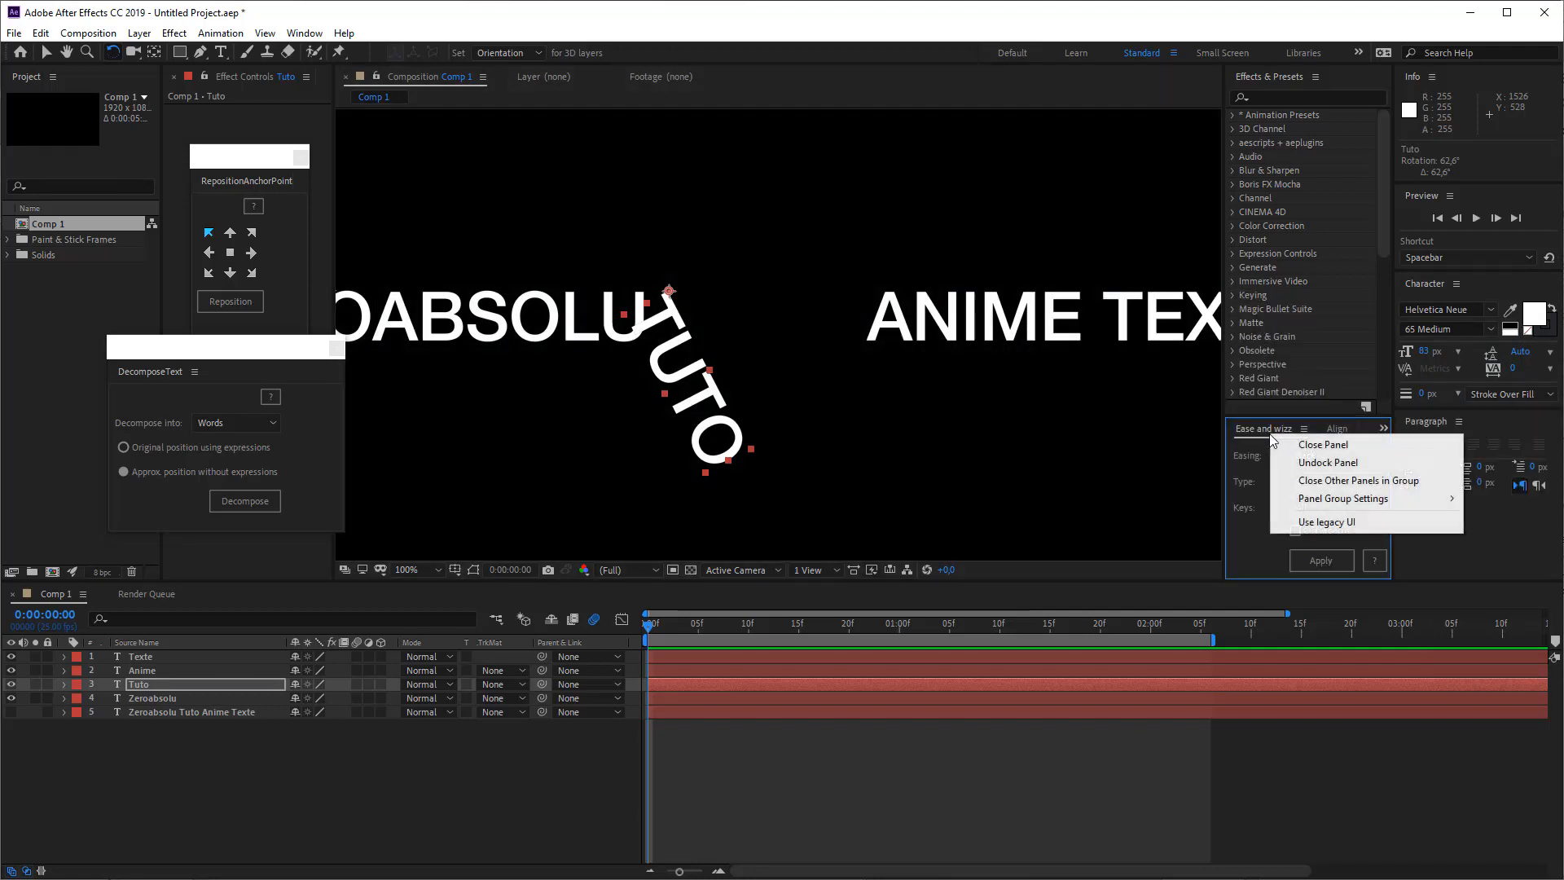
{"action": "left_click", "coordinate": [1304, 458]}
{"action": "left_click_drag", "start_coordinate": [1285, 406], "coordinate": [144, 258]}
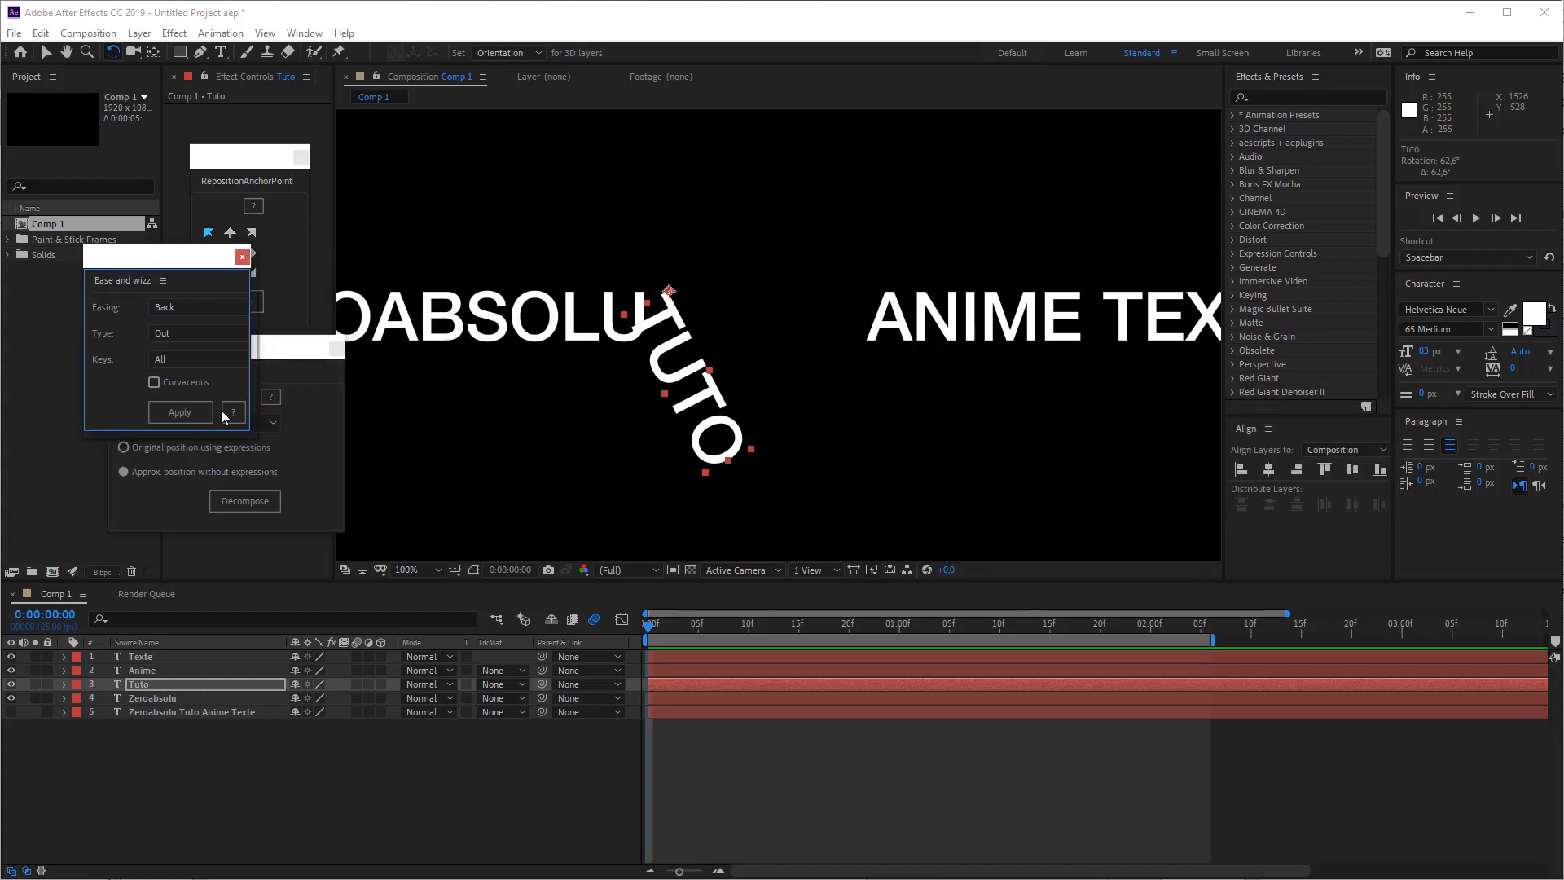
{"action": "left_click_drag", "start_coordinate": [250, 434], "coordinate": [324, 507]}
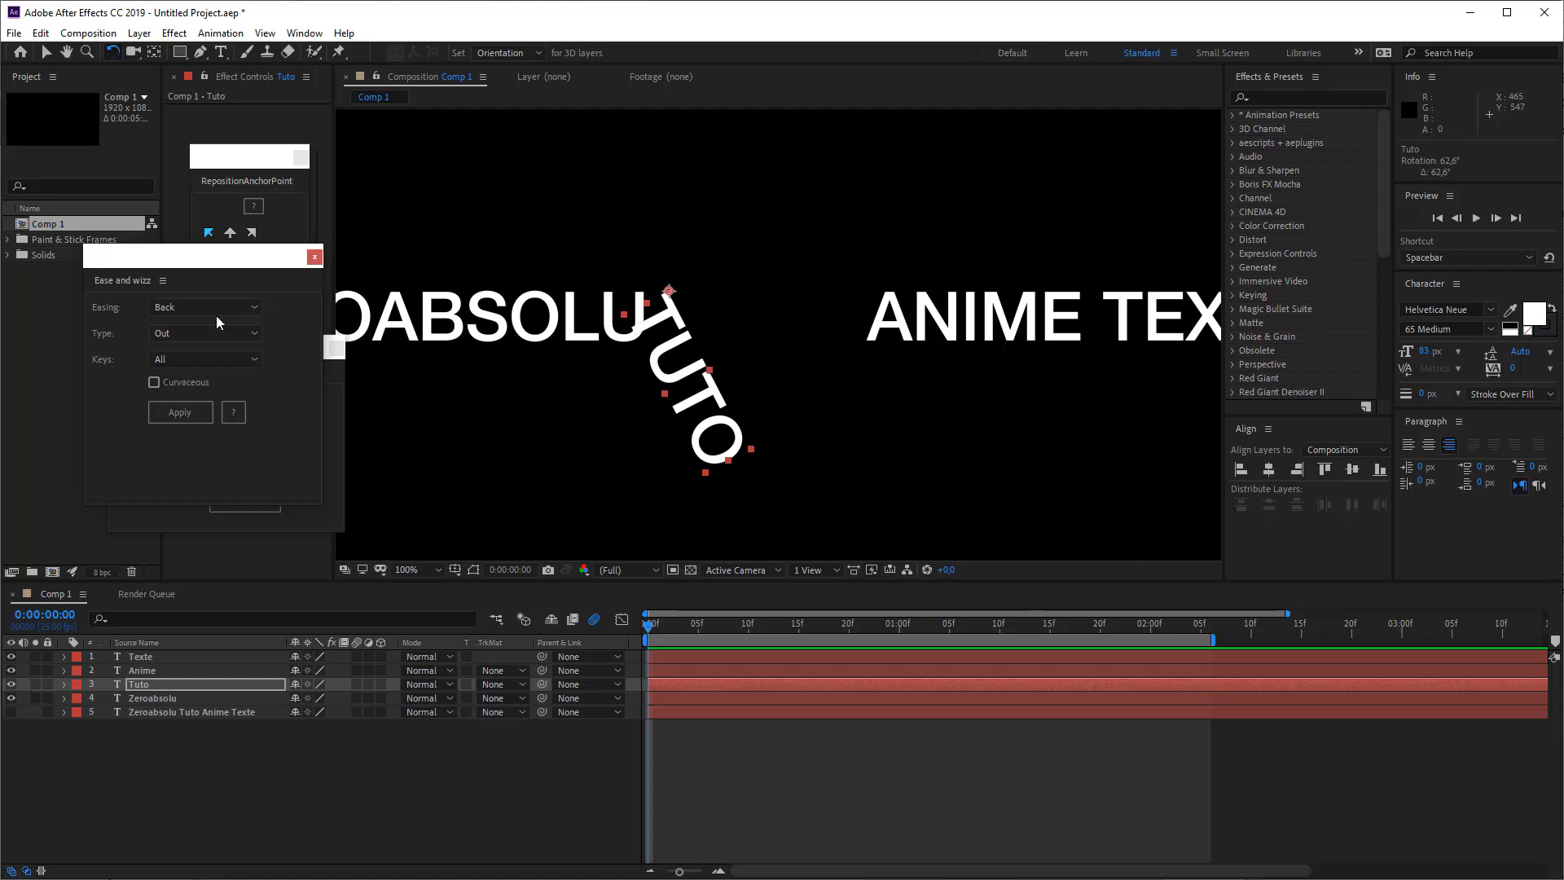
{"action": "mouse_move", "coordinate": [207, 254]}
{"action": "left_mouse_down"}
{"action": "mouse_move", "coordinate": [225, 282]}
{"action": "mouse_move", "coordinate": [221, 260]}
{"action": "left_mouse_up"}
Straighten the Tuto word and set its Rotation to exactly 0°
{"action": "left_click_drag", "start_coordinate": [728, 440], "coordinate": [788, 310]}
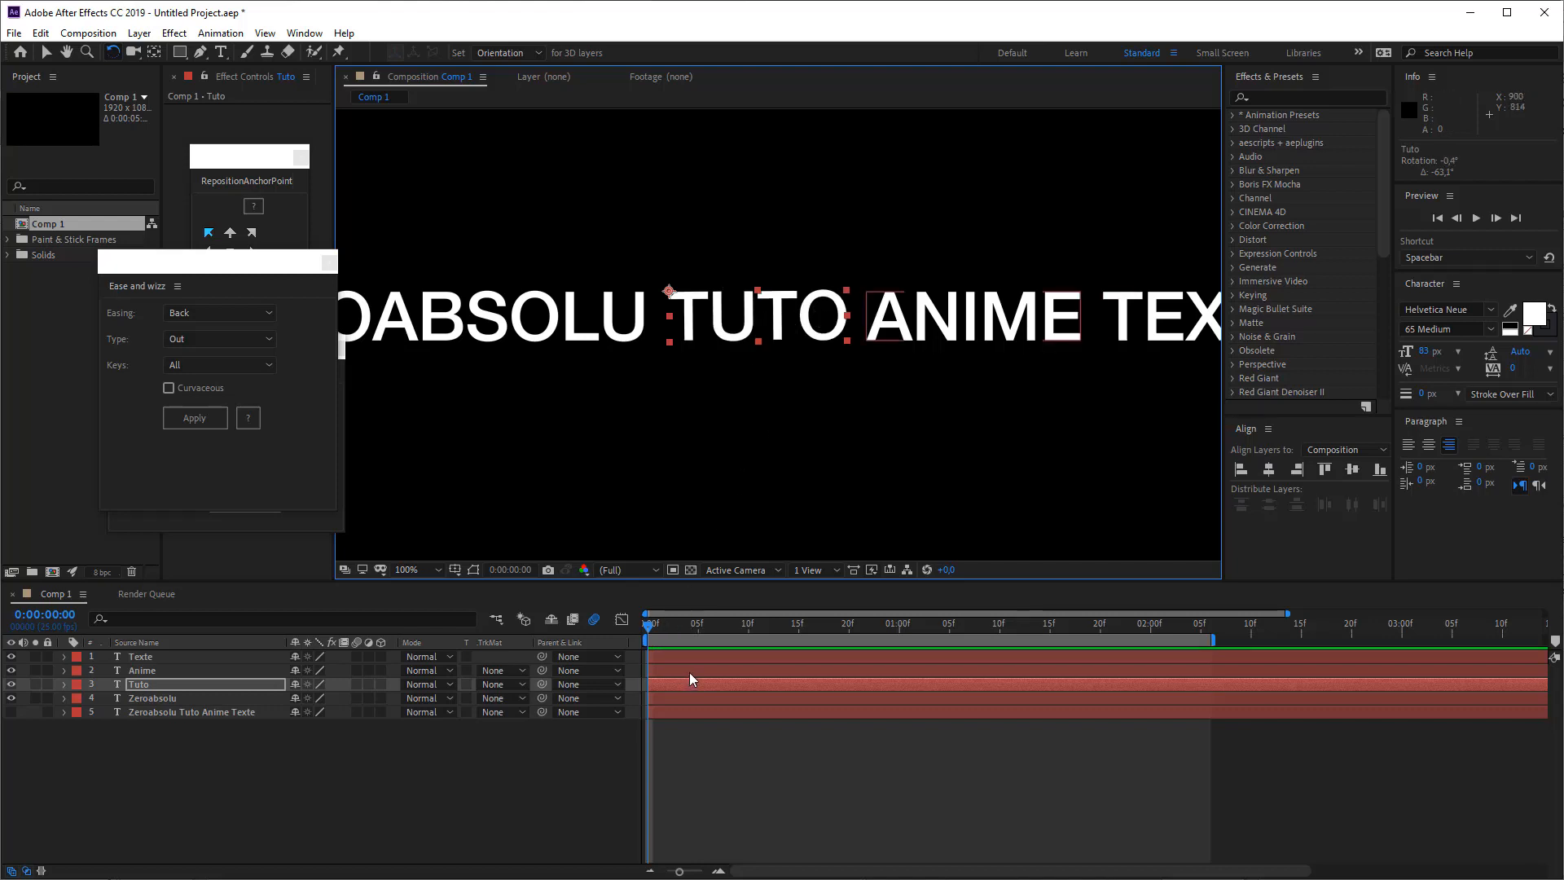
{"action": "key", "text": "r"}
{"action": "left_click", "coordinate": [313, 698]}
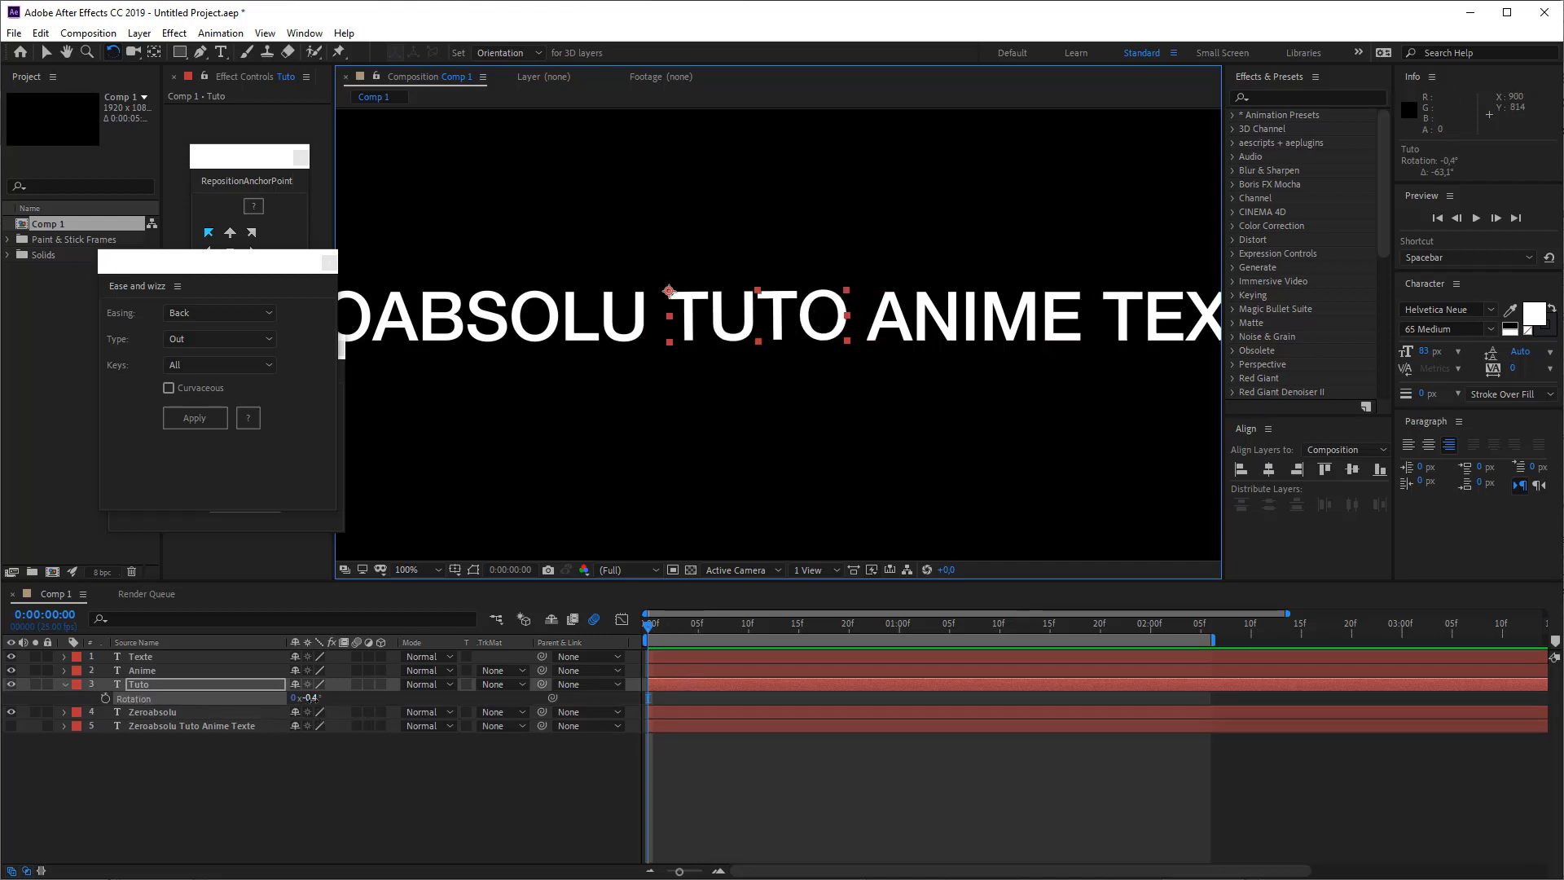
{"action": "key", "text": "Return"}
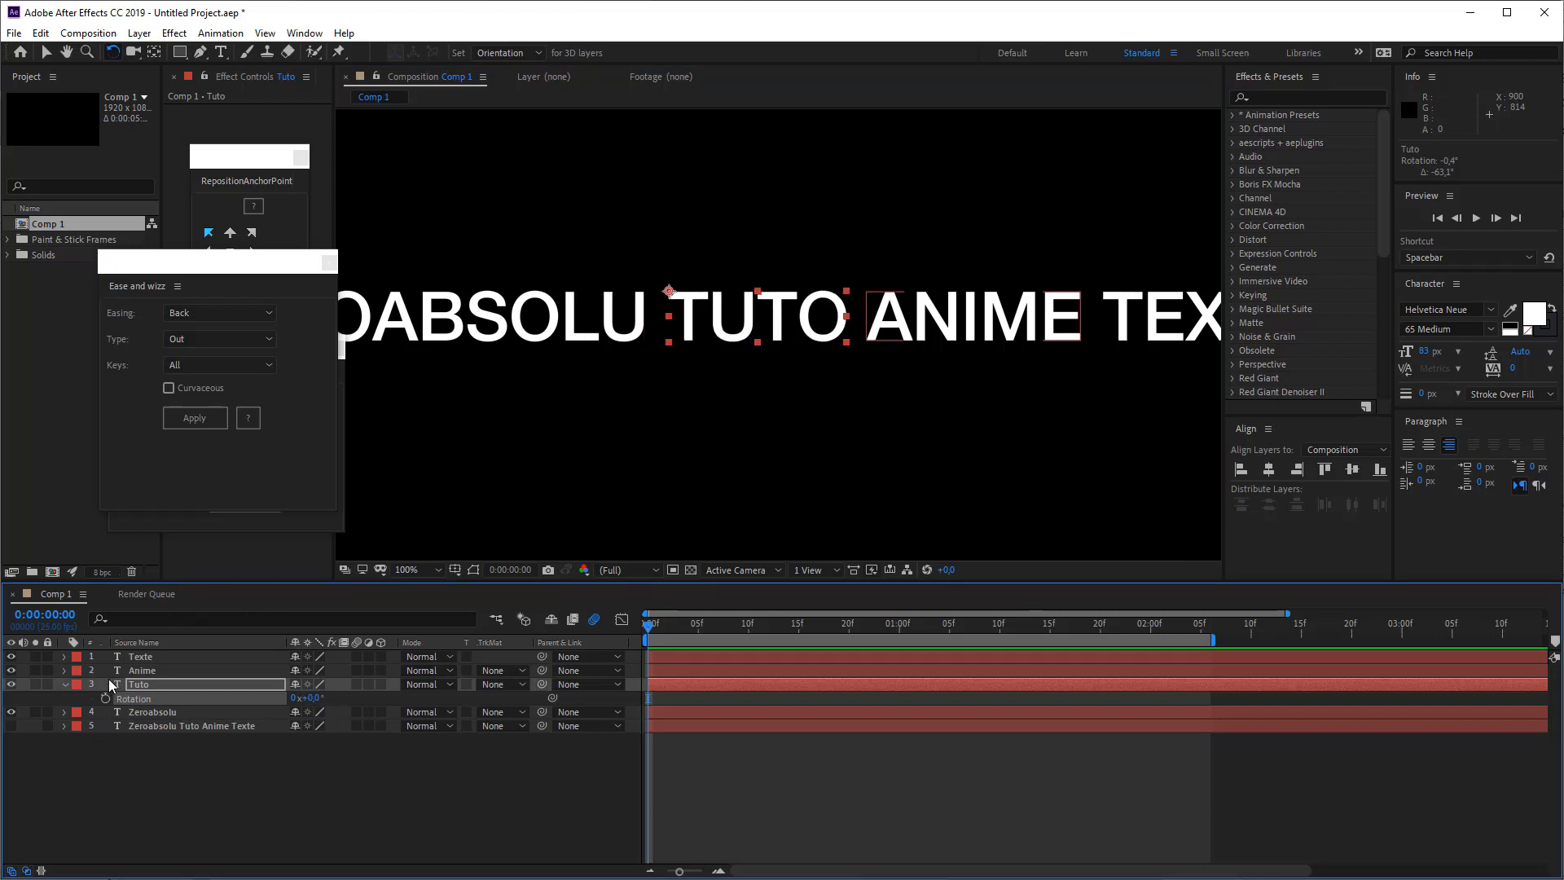
Keyframe the Tuto layer's Rotation at 0:00:00:00 and at about 74.3° at 0:00:01:00, and preview the movement
{"action": "left_click", "coordinate": [105, 699]}
{"action": "left_click_drag", "start_coordinate": [682, 623], "coordinate": [901, 631]}
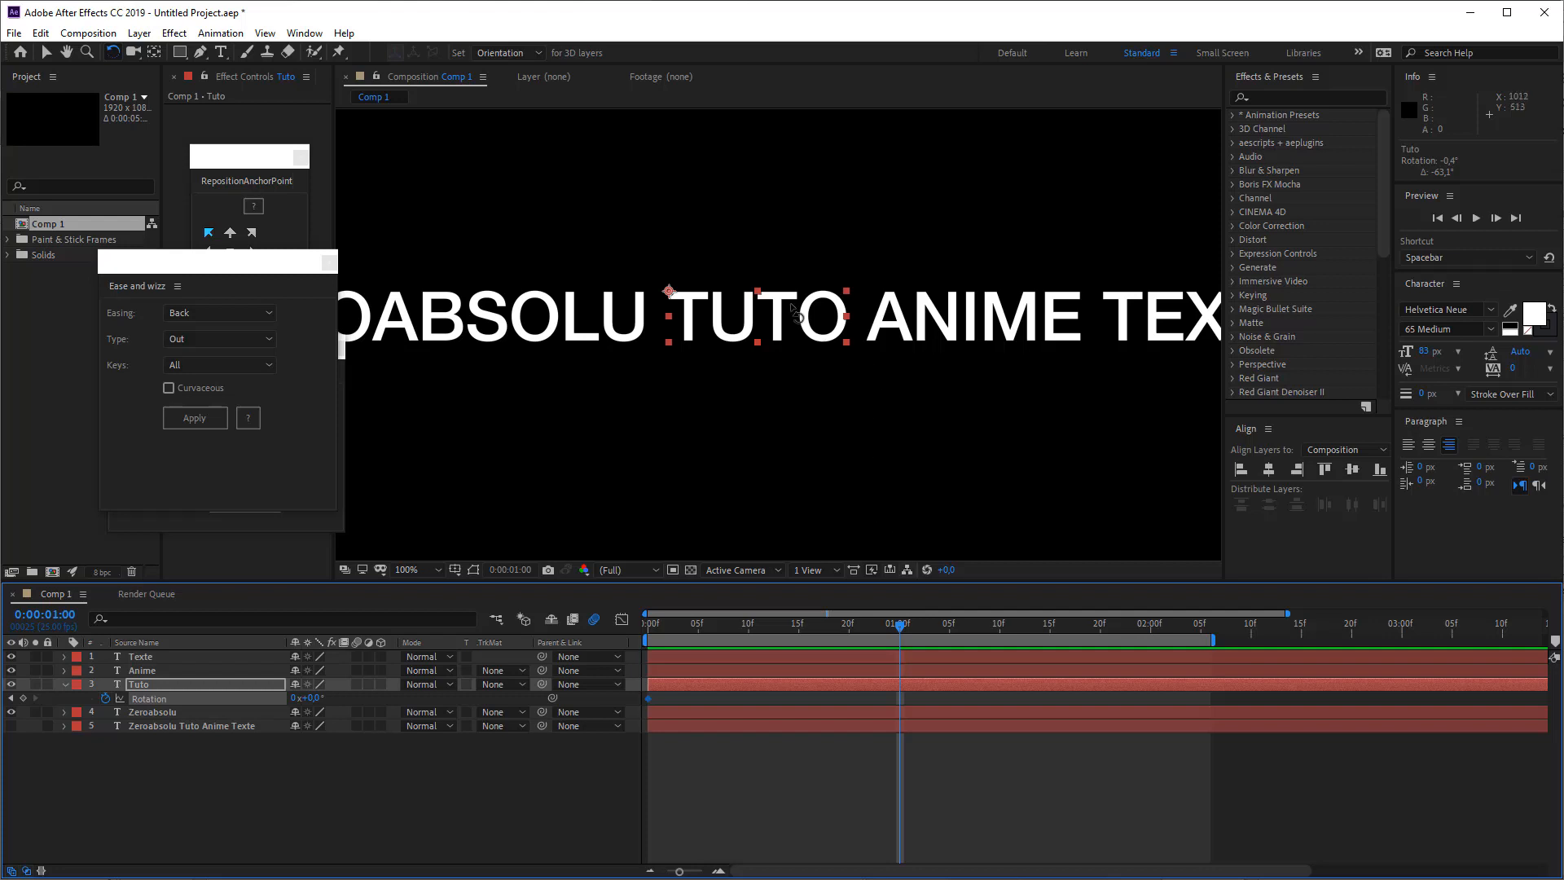
{"action": "left_click_drag", "start_coordinate": [797, 316], "coordinate": [710, 500]}
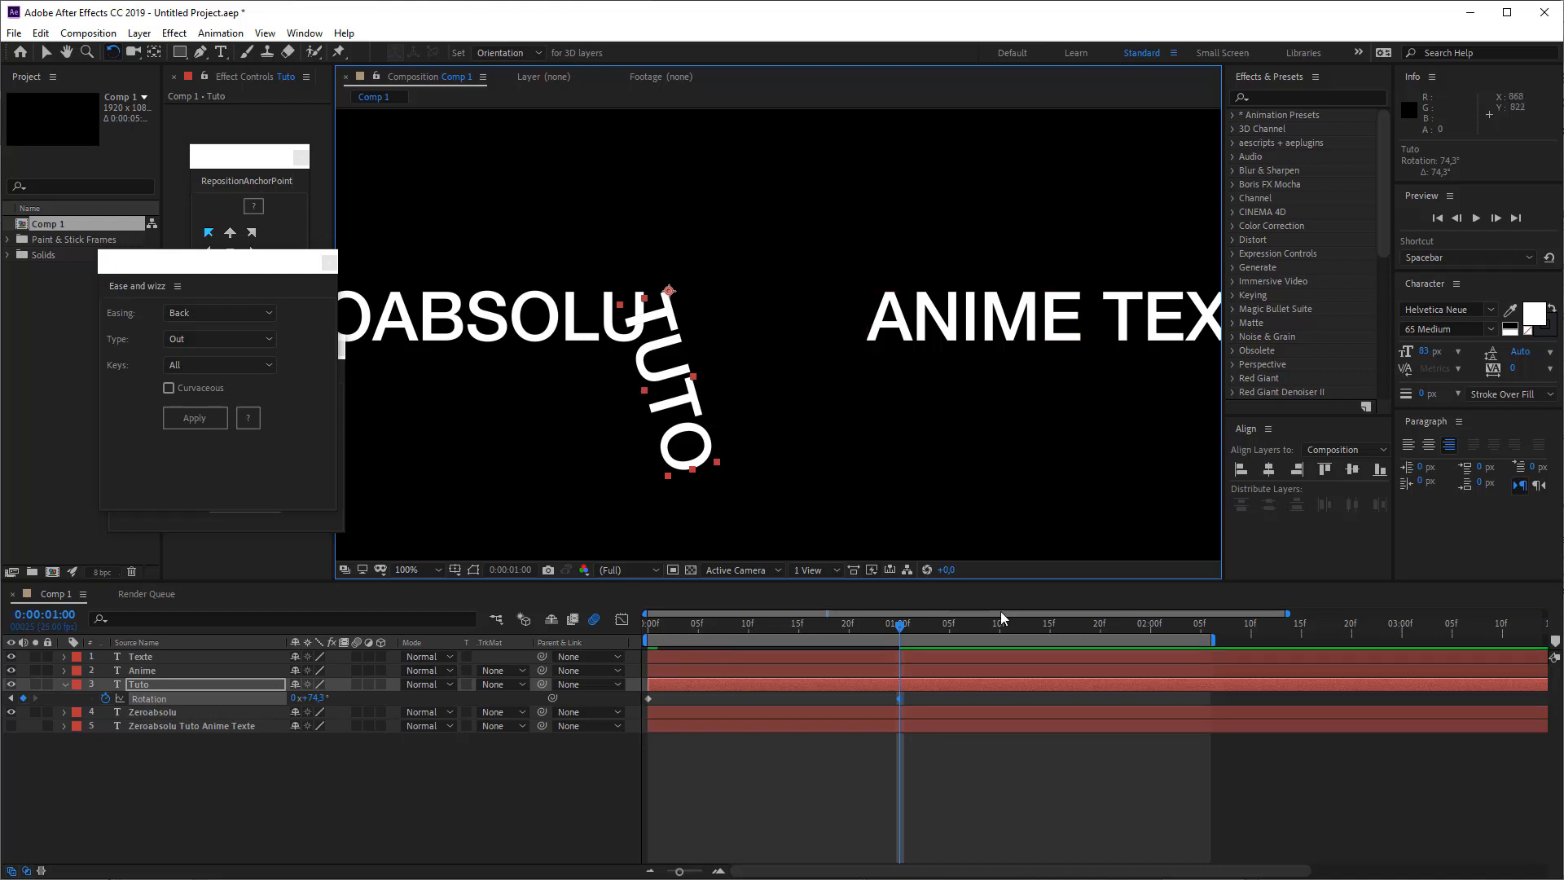
{"action": "left_click_drag", "start_coordinate": [996, 621], "coordinate": [1014, 623]}
{"action": "key", "text": "space"}
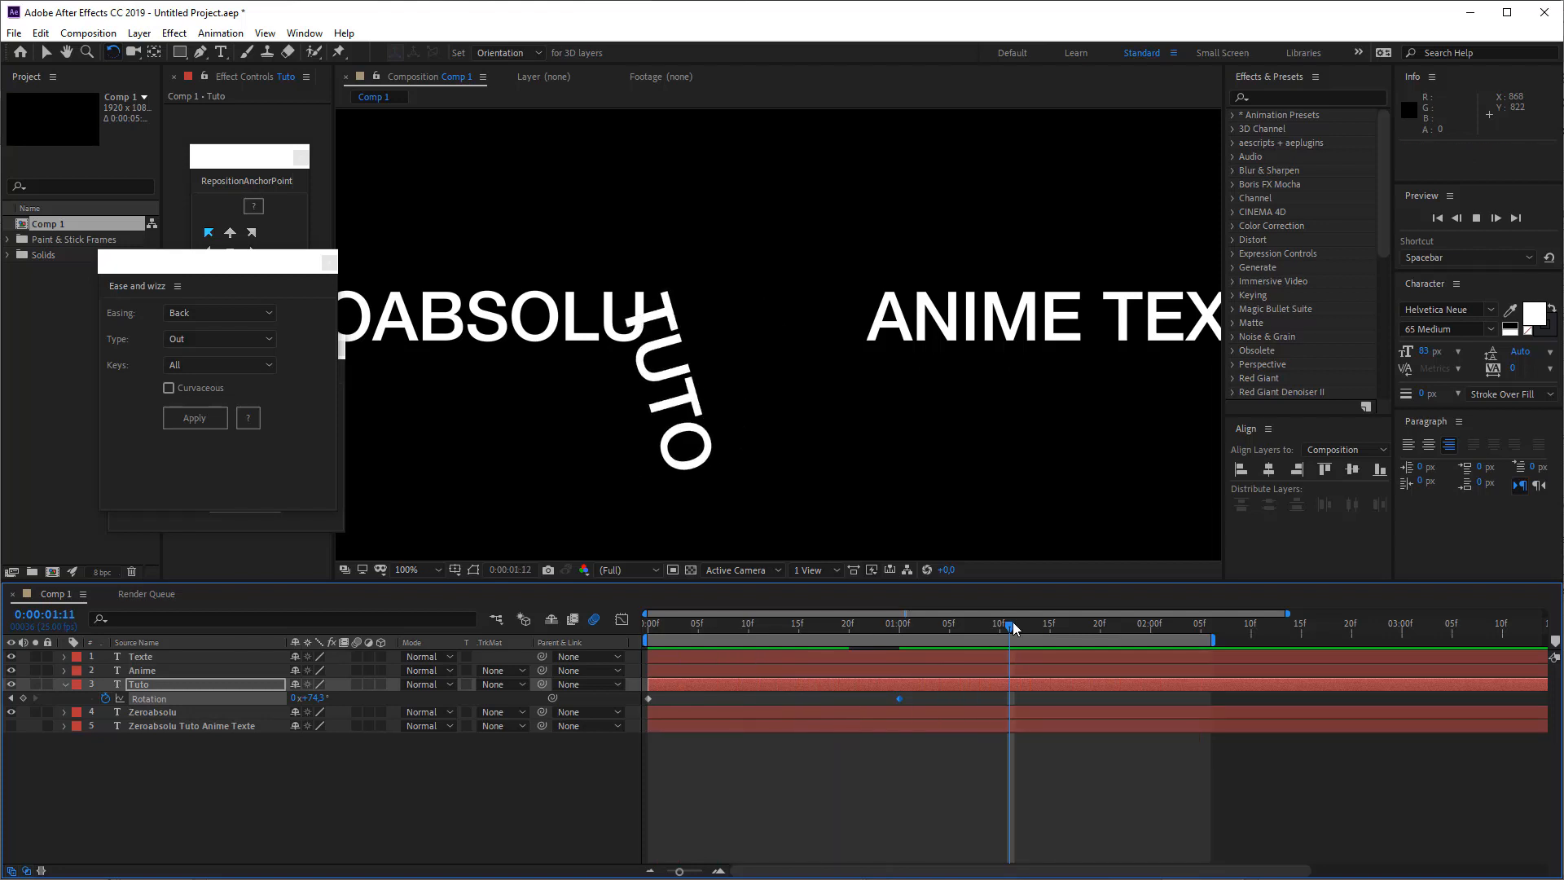
{"action": "key", "text": "space"}
Apply Ease and wizz to Tuto's rotation keyframes with Expo easing, type Out and keys All
{"action": "mouse_move", "coordinate": [189, 315]}
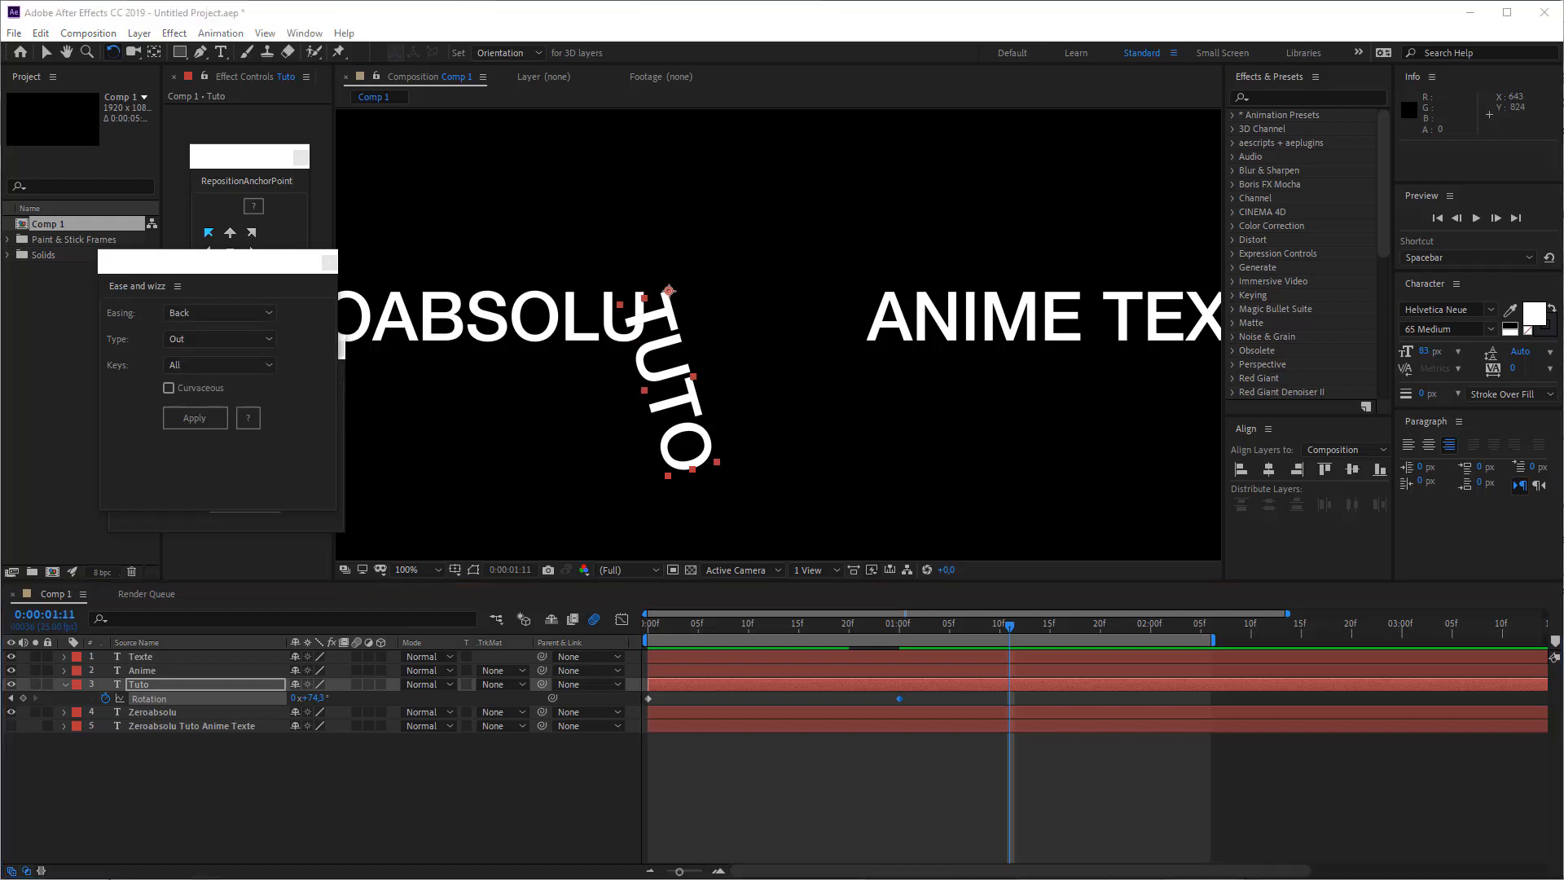
{"action": "left_click_drag", "start_coordinate": [930, 700], "coordinate": [640, 702]}
{"action": "mouse_move", "coordinate": [889, 696]}
{"action": "left_mouse_down"}
{"action": "mouse_move", "coordinate": [911, 700]}
{"action": "mouse_move", "coordinate": [869, 696]}
{"action": "left_mouse_up"}
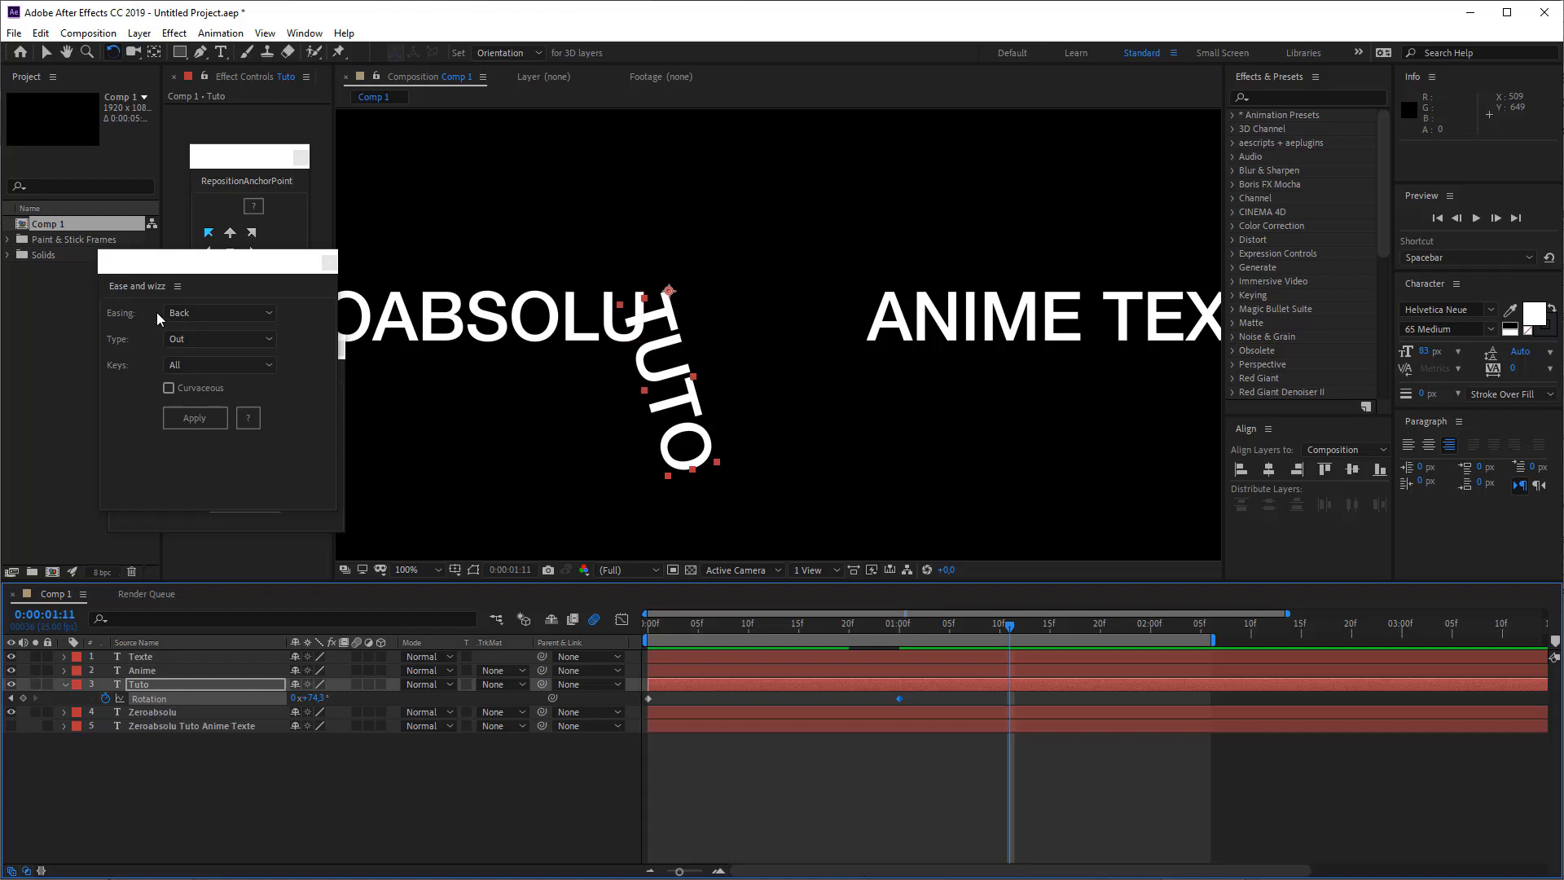
{"action": "left_click", "coordinate": [218, 313]}
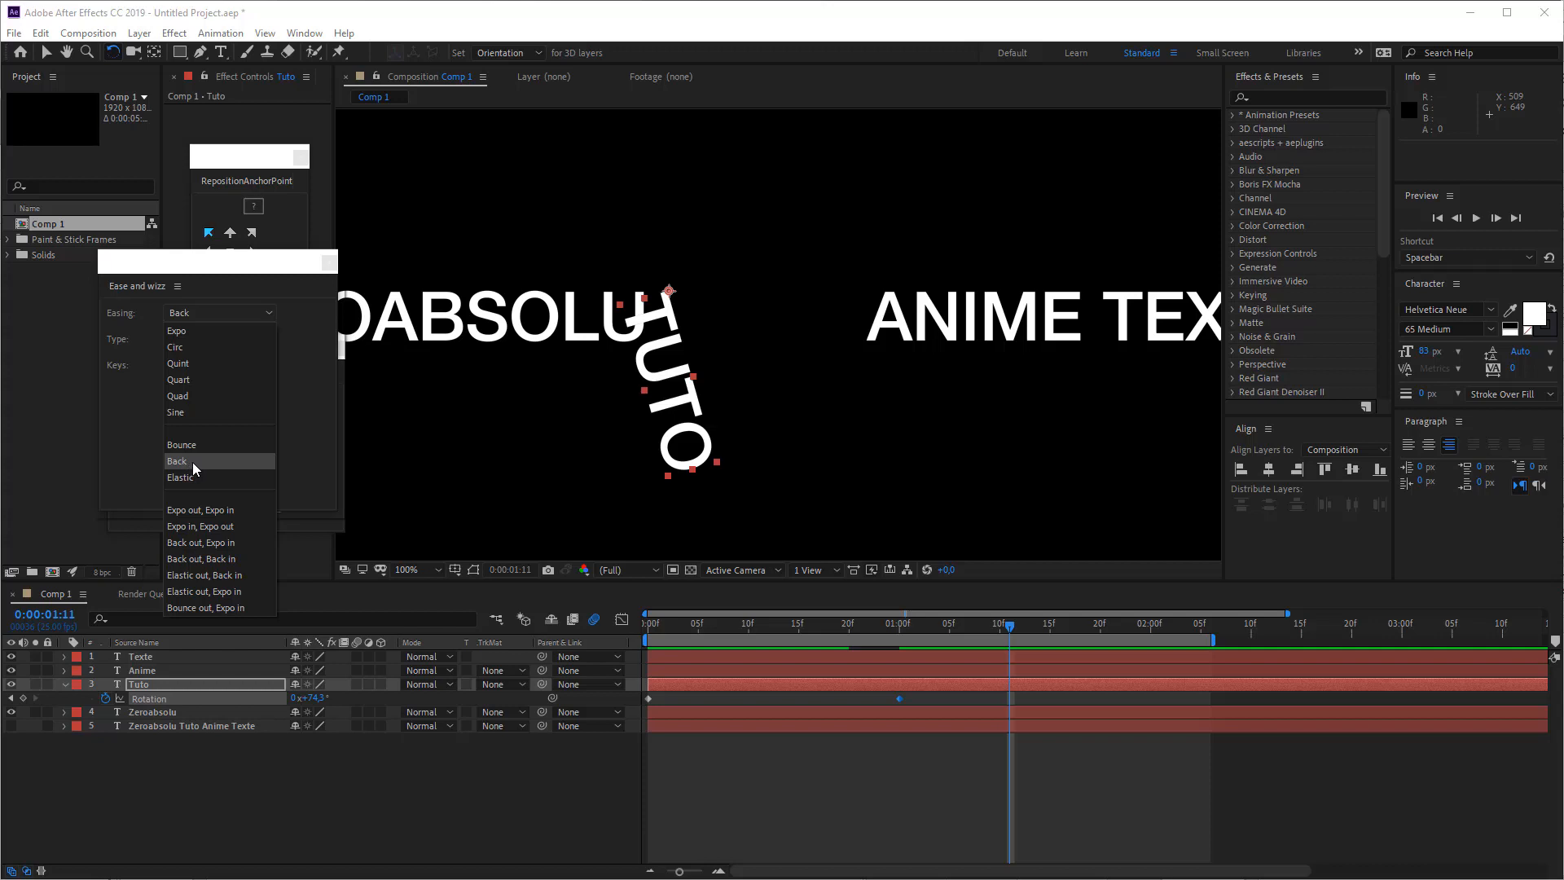
{"action": "left_click", "coordinate": [203, 329]}
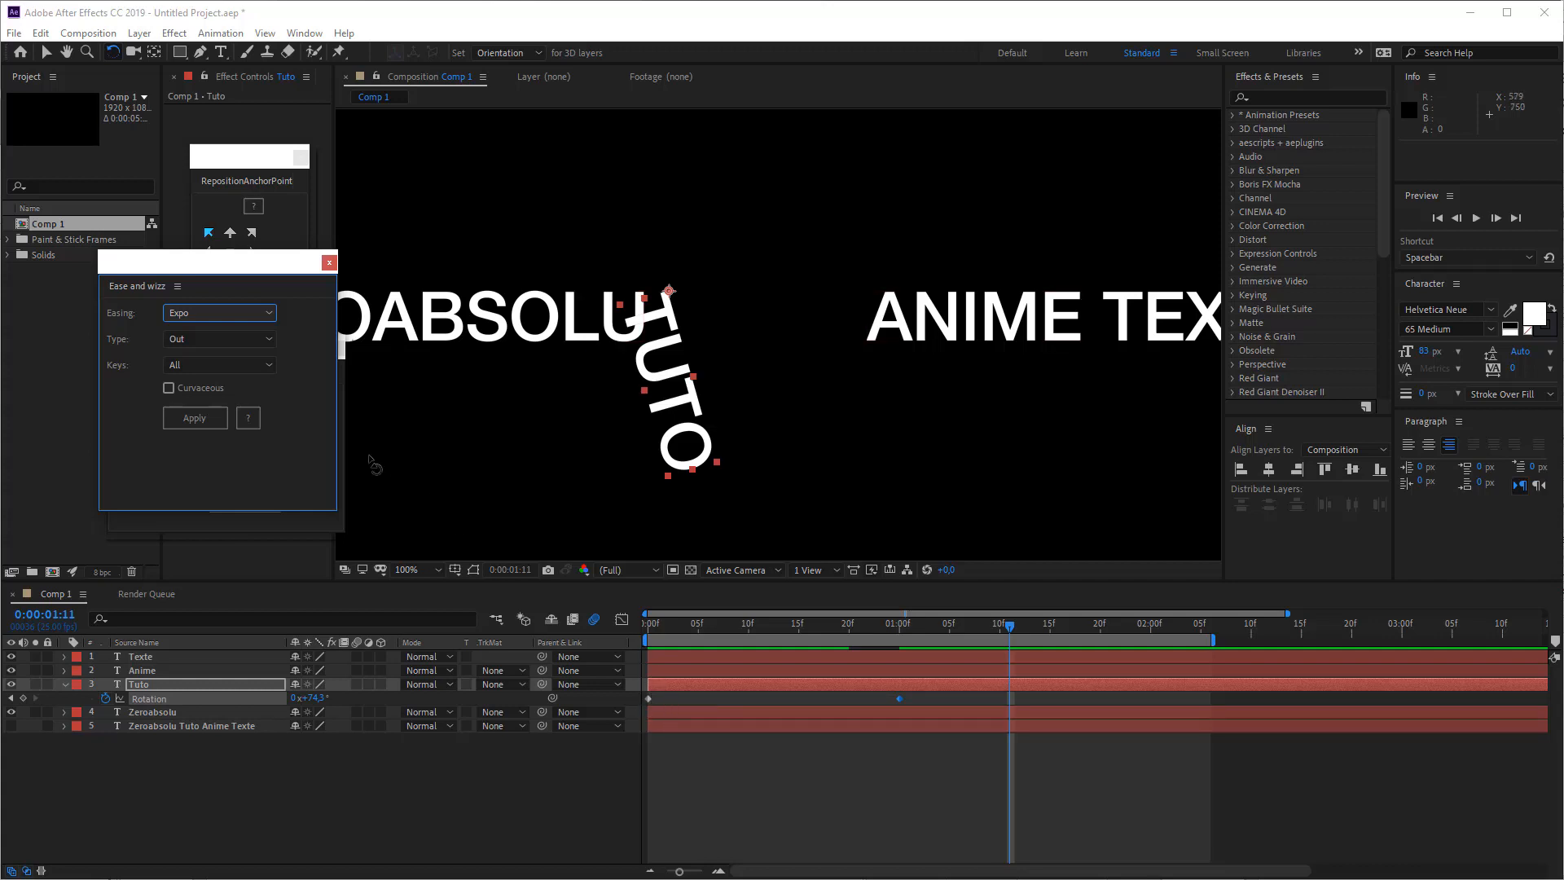
{"action": "left_click", "coordinate": [193, 342]}
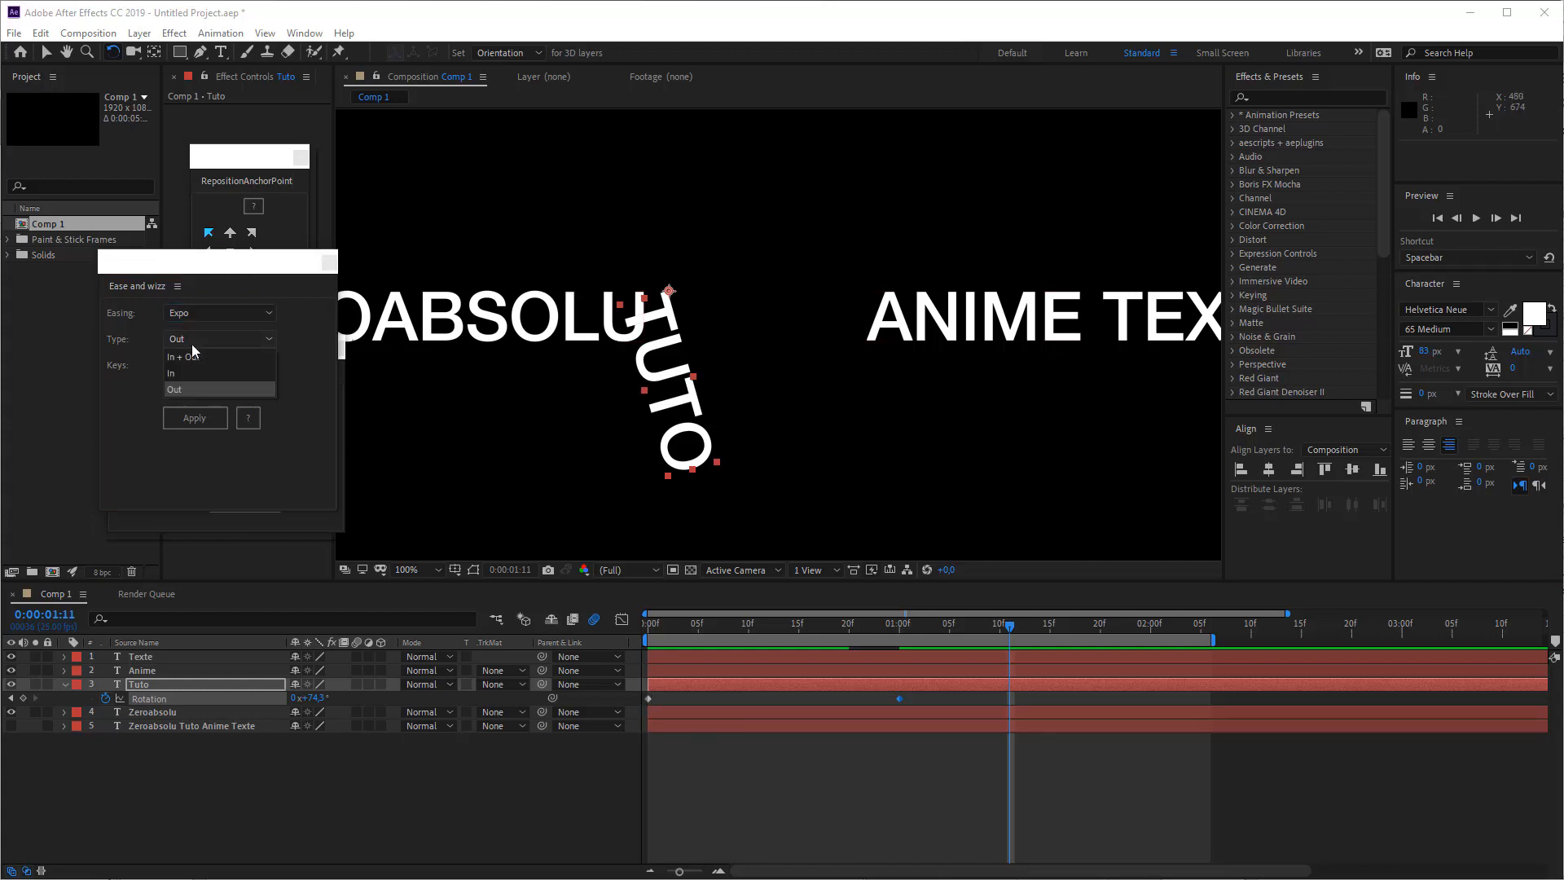
{"action": "left_click", "coordinate": [193, 388]}
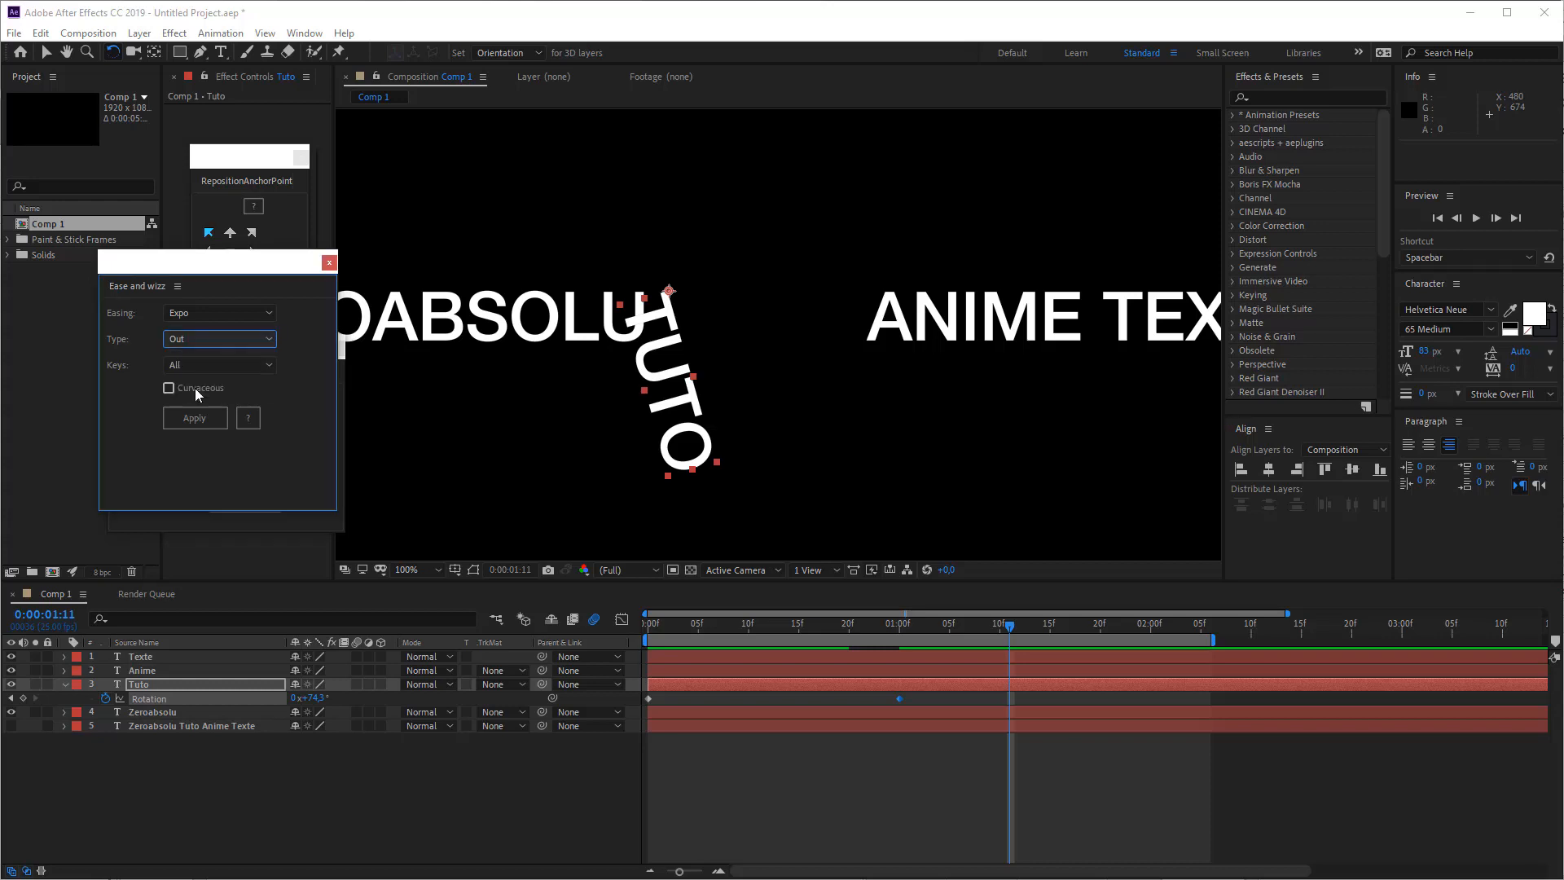
{"action": "left_click", "coordinate": [194, 362]}
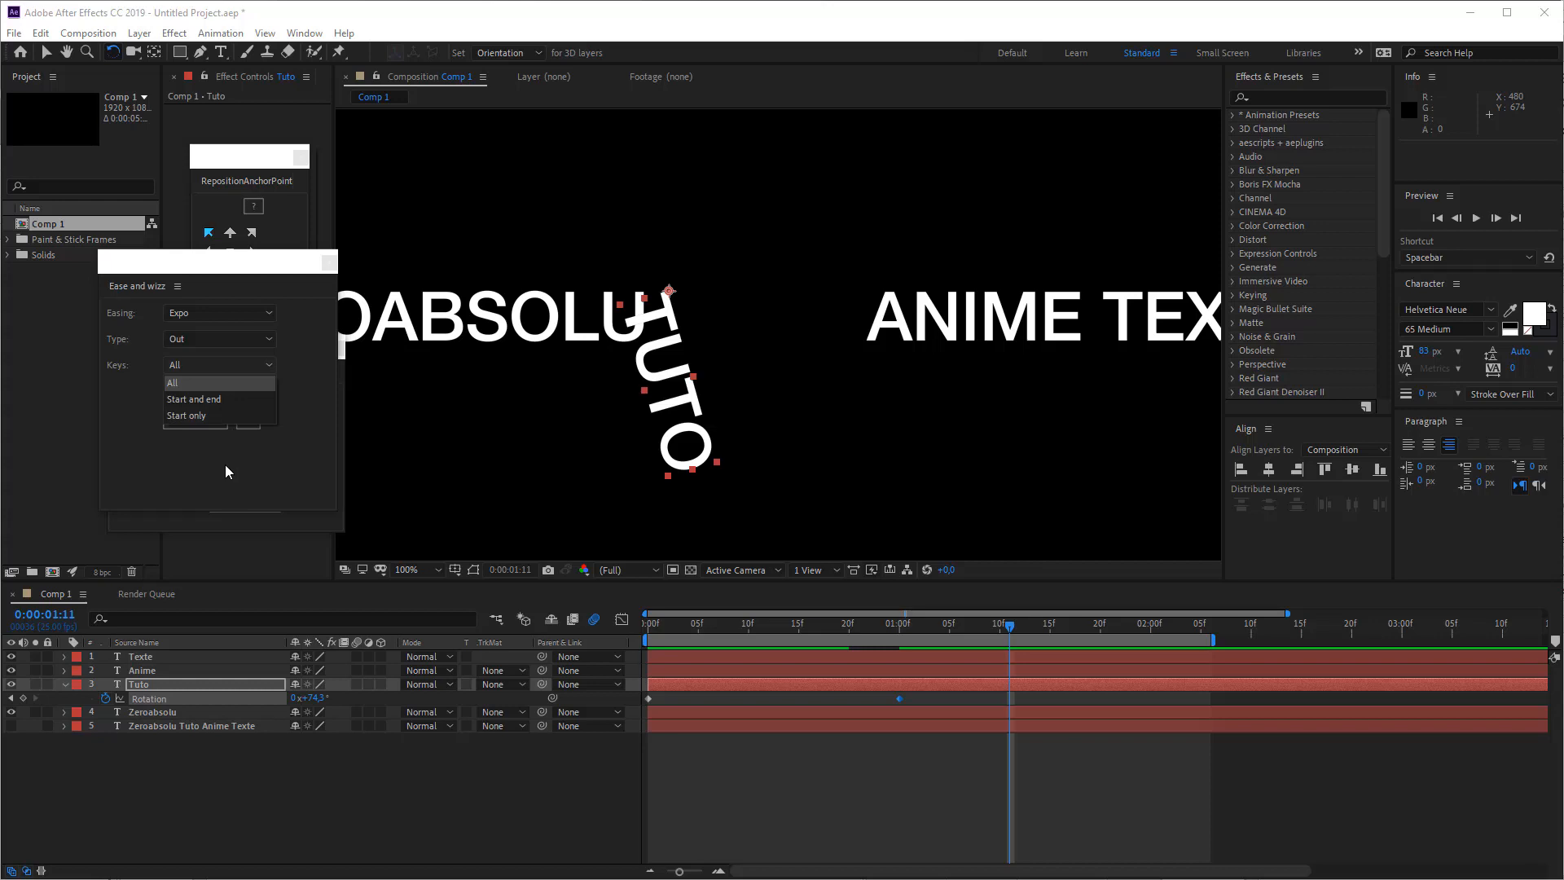
{"action": "left_click", "coordinate": [206, 383]}
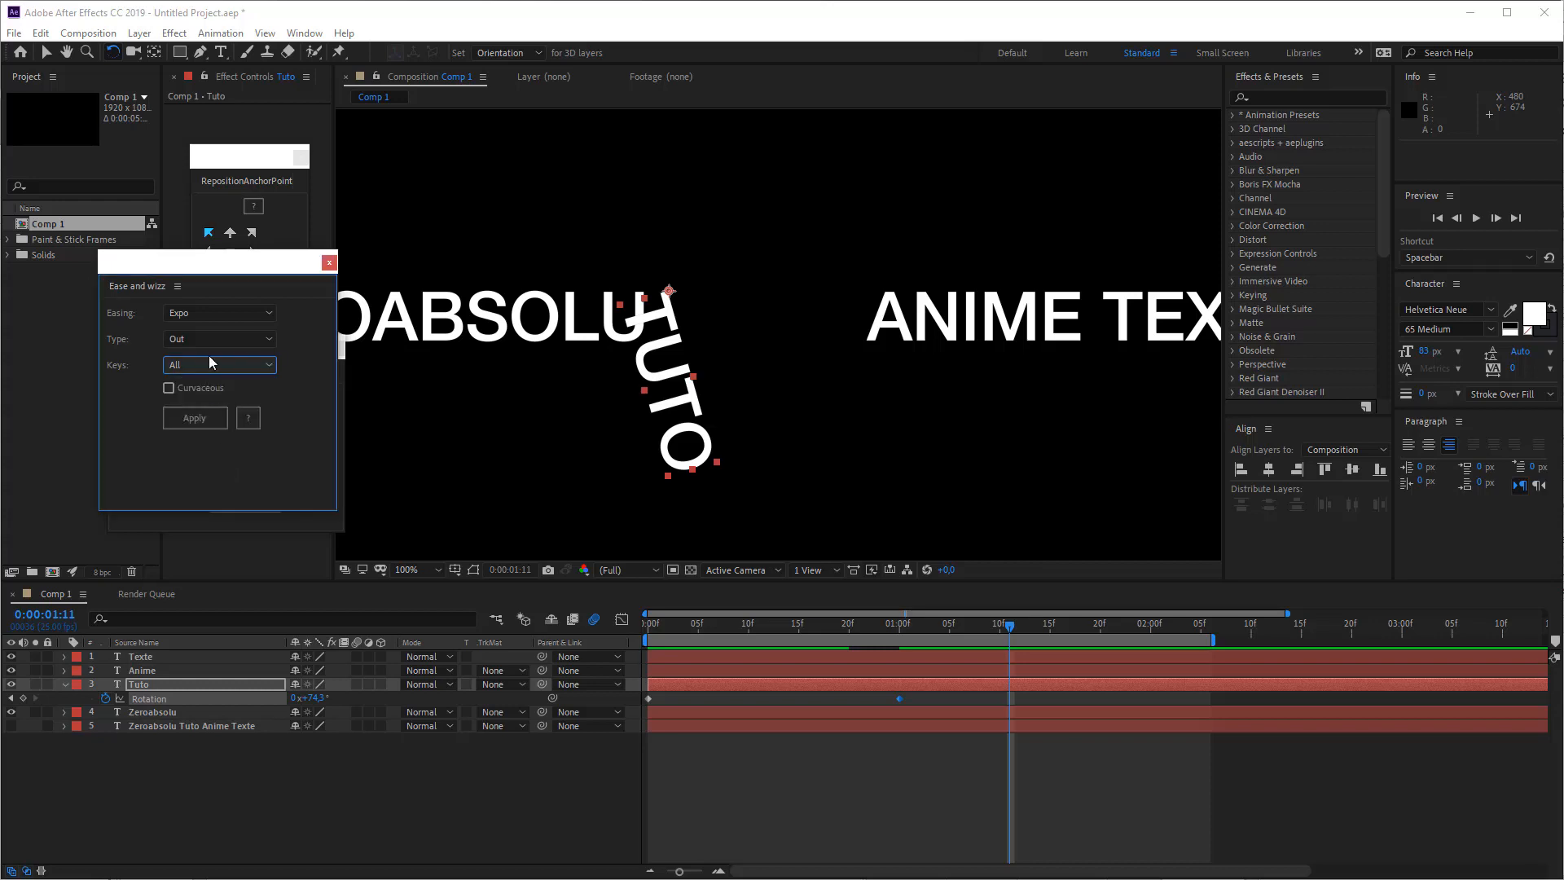
{"action": "left_click", "coordinate": [186, 418]}
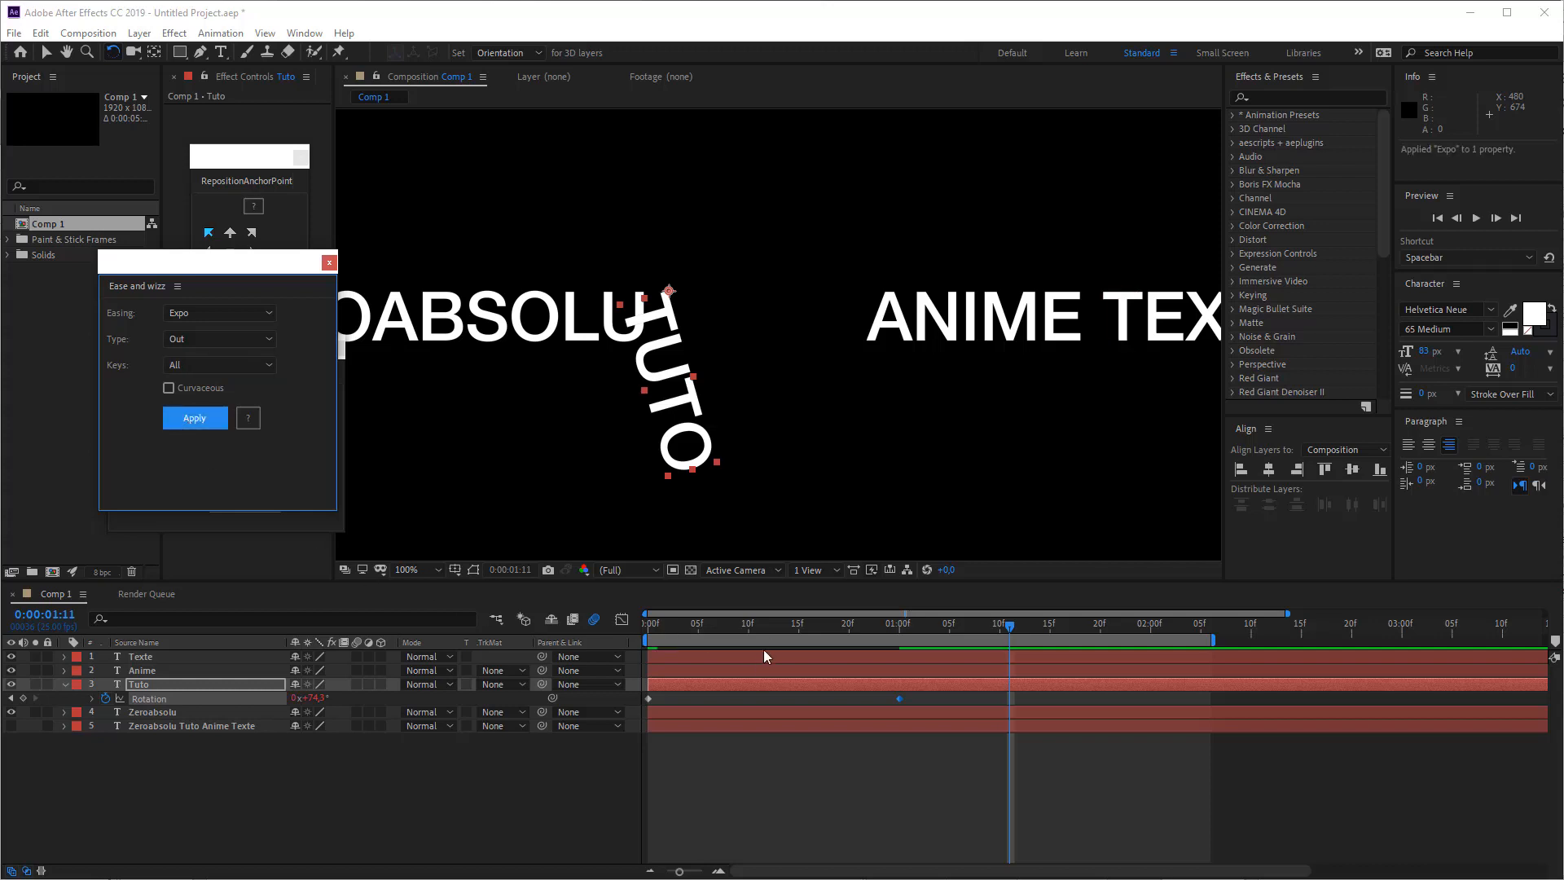
Reveal the Tuto layer's modified properties and examine the expression code that Ease and wizz added to Rotation
{"action": "left_click", "coordinate": [756, 686]}
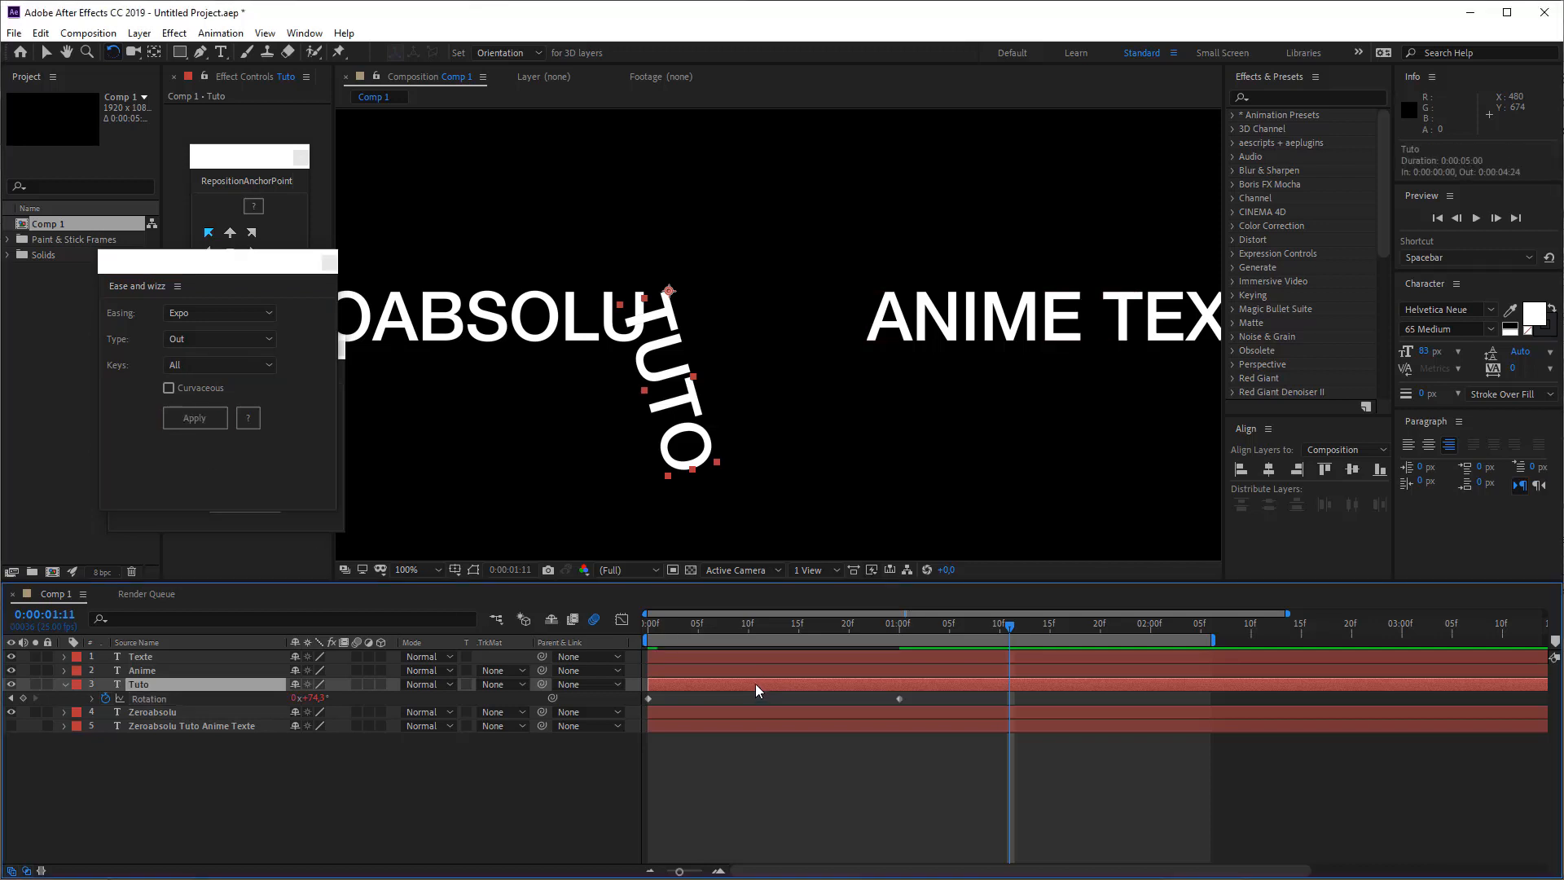
{"action": "key", "text": "u"}
{"action": "key", "text": "u"}
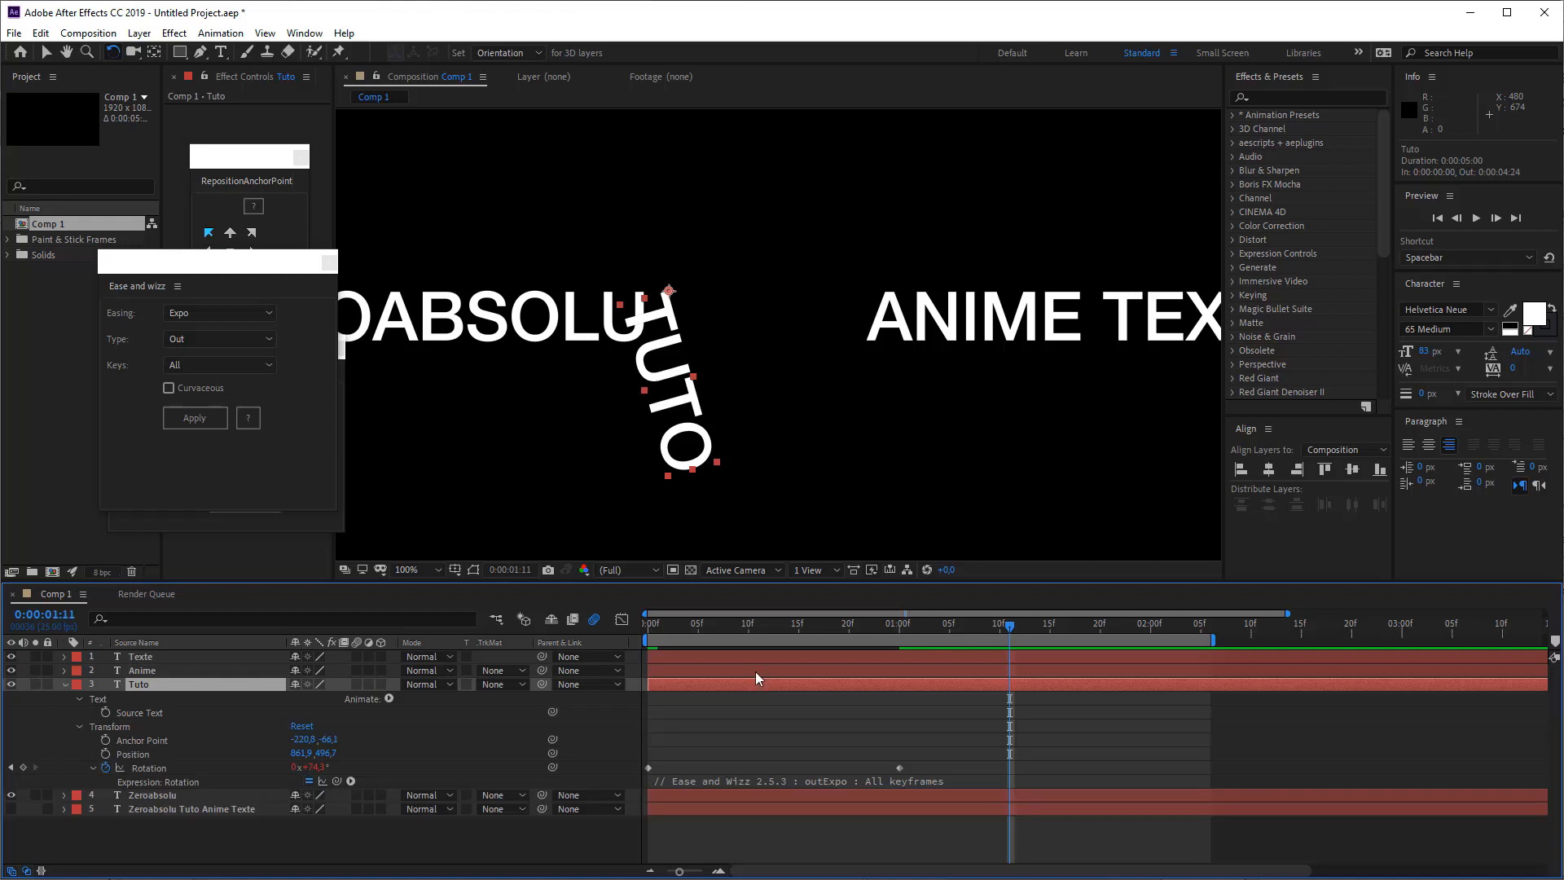
{"action": "left_click", "coordinate": [687, 781]}
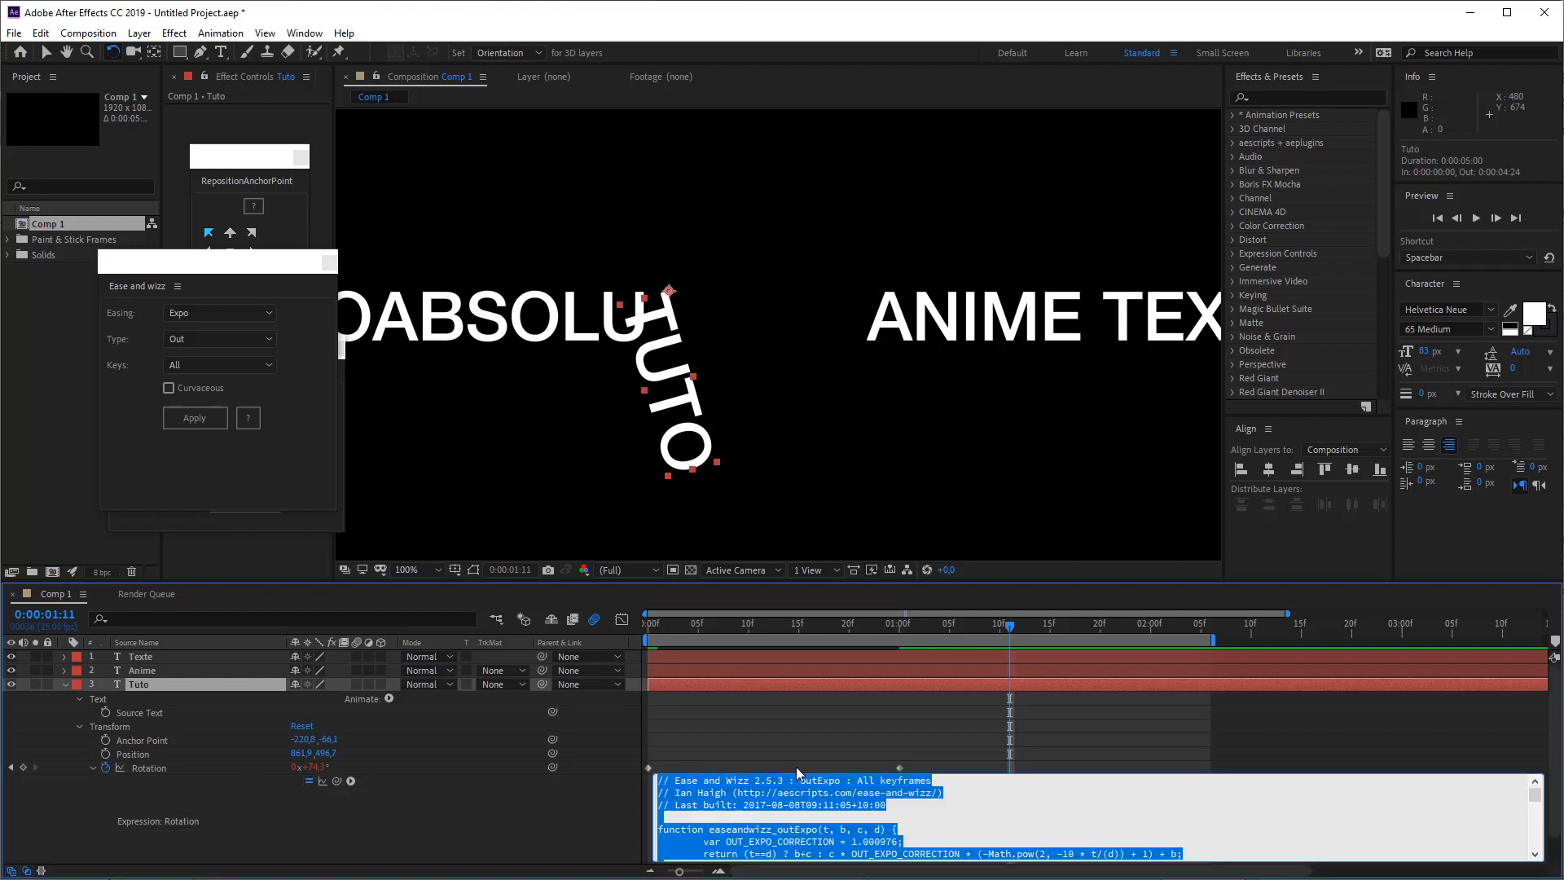
{"action": "scroll", "coordinate": [779, 805], "scroll_direction": "down", "scroll_amount": 10}
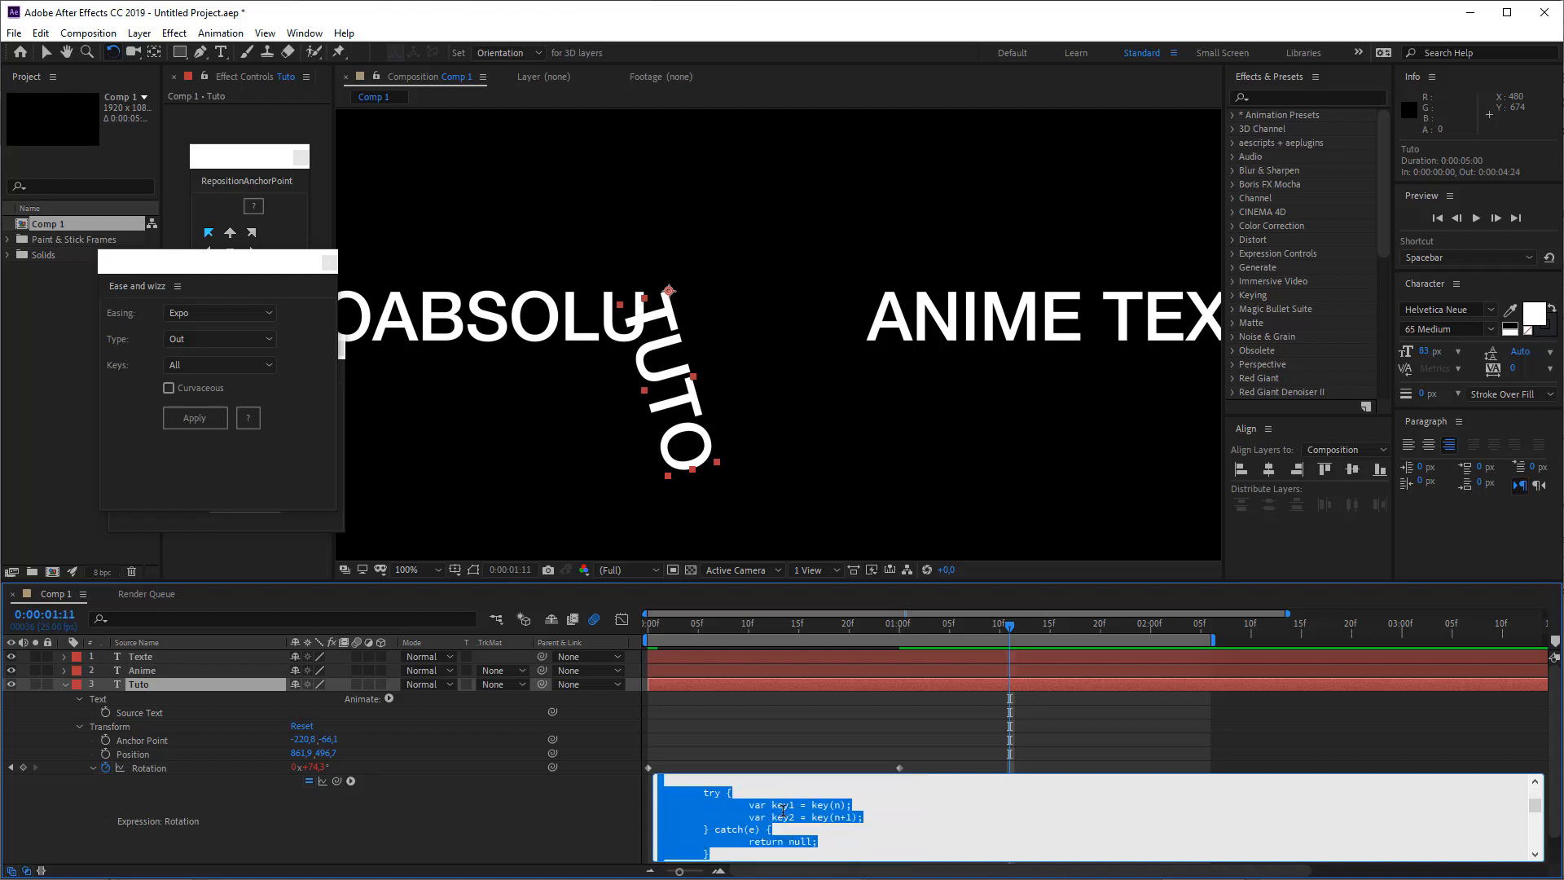
{"action": "scroll", "coordinate": [783, 821], "scroll_direction": "down", "scroll_amount": 10}
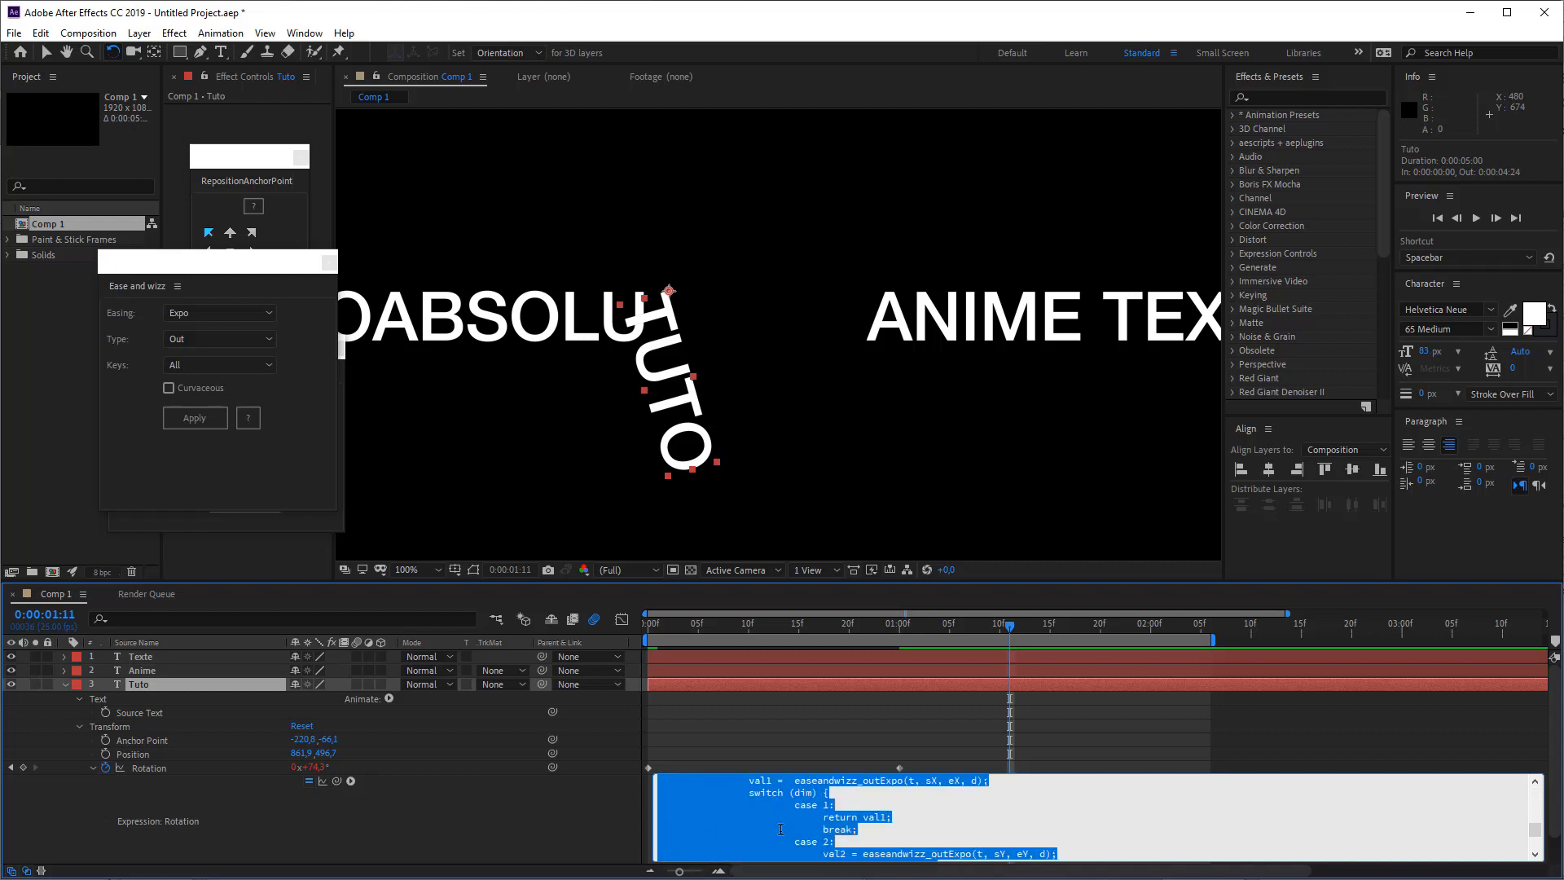
{"action": "scroll", "coordinate": [780, 830], "scroll_direction": "up", "scroll_amount": 20}
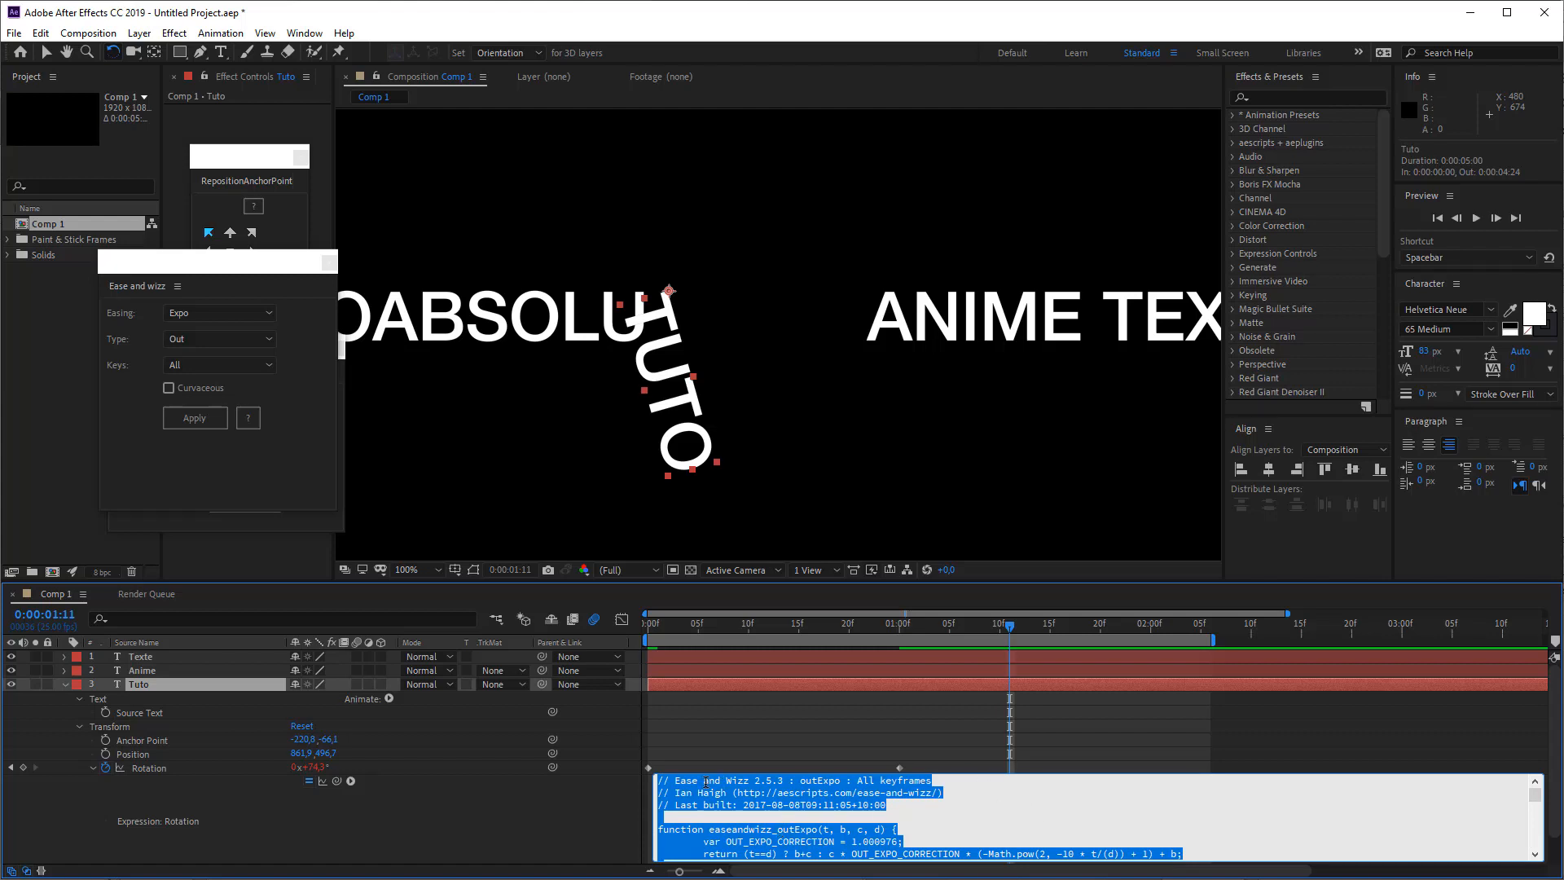
{"action": "left_click", "coordinate": [740, 754]}
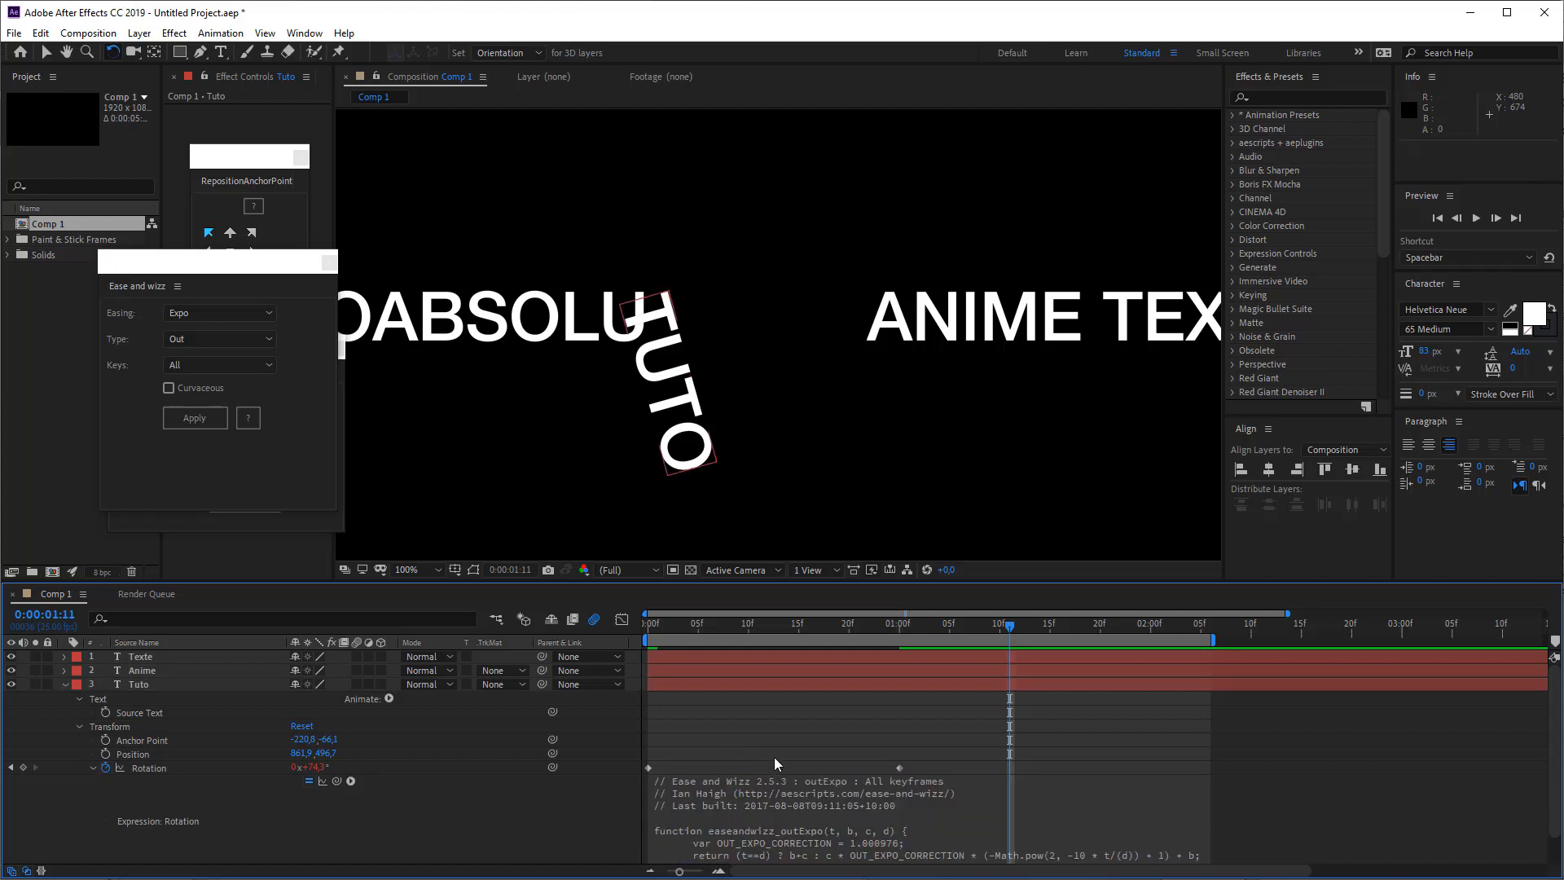
Select both Tuto rotation keyframes and preview the eased rotation from 0:00:00:00
{"action": "left_click_drag", "start_coordinate": [915, 765], "coordinate": [639, 774]}
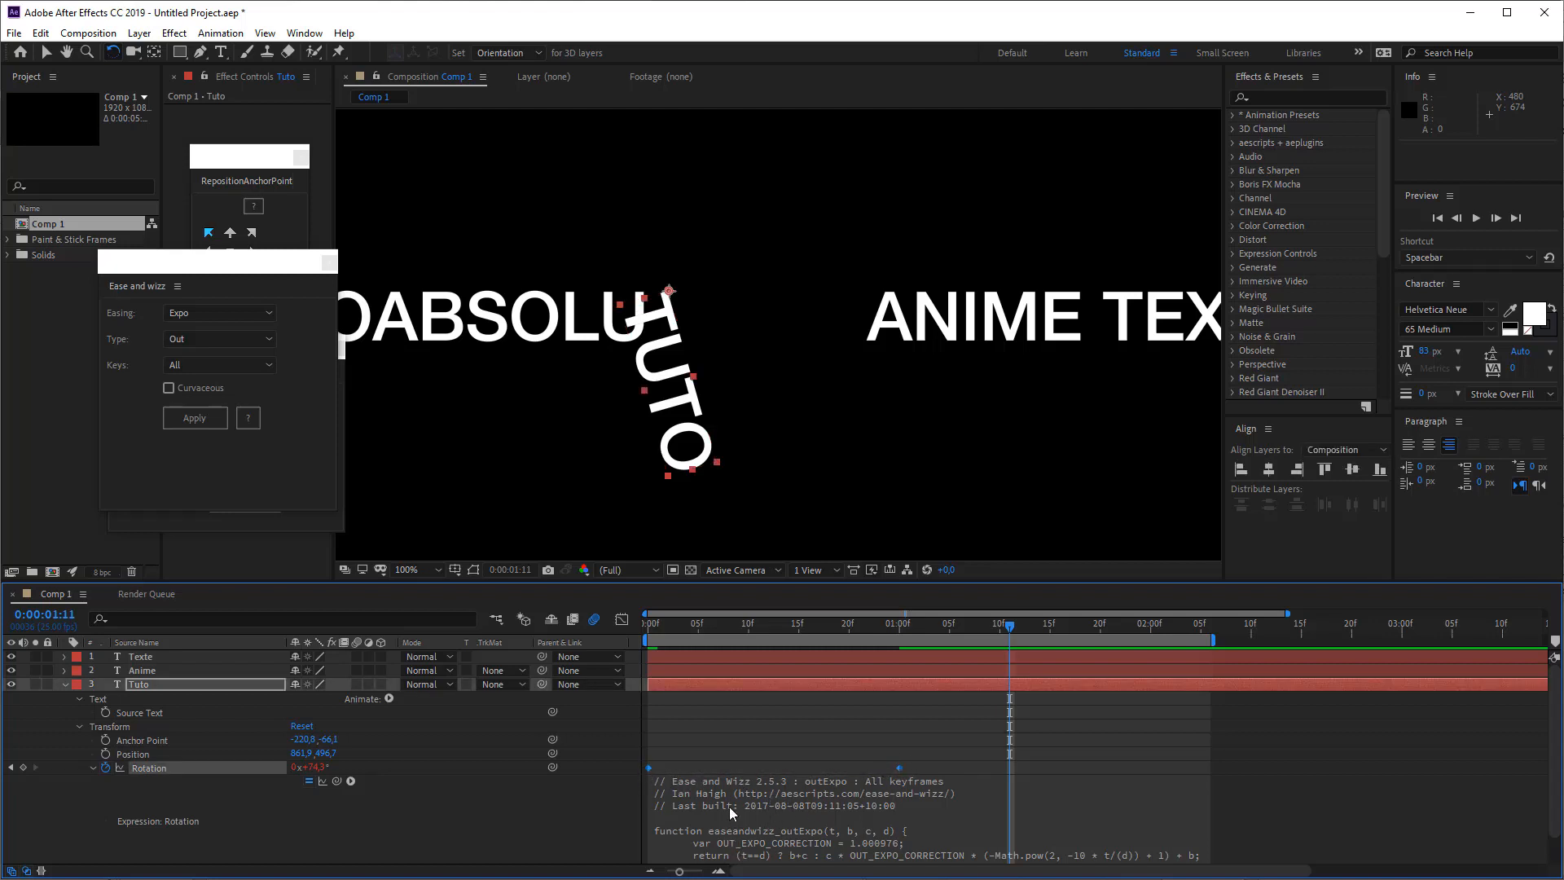
{"action": "left_click", "coordinate": [649, 623]}
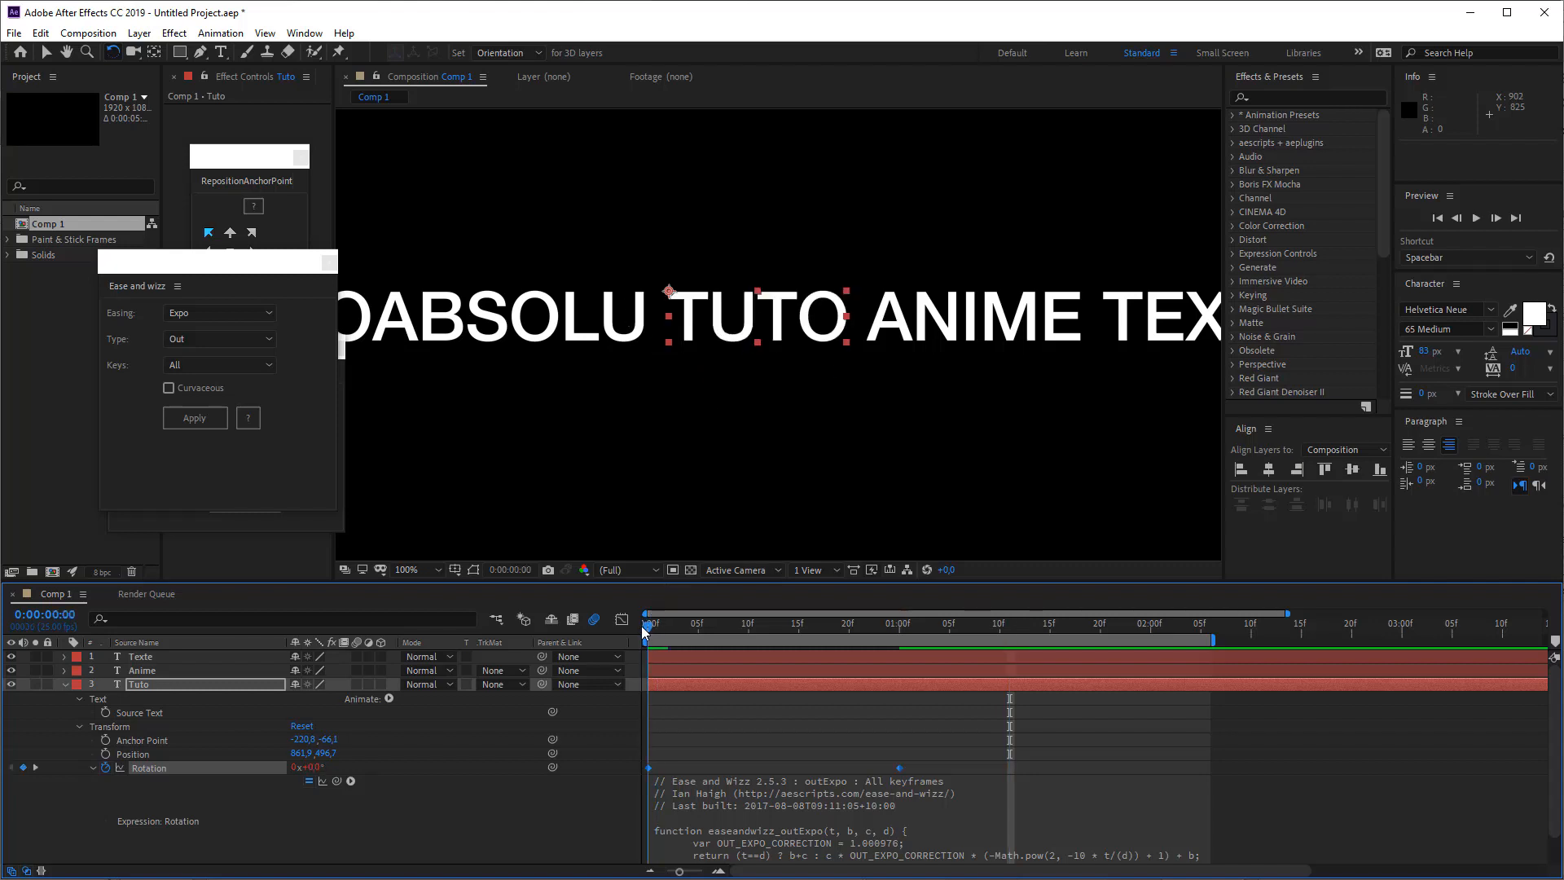
{"action": "left_click_drag", "start_coordinate": [656, 626], "coordinate": [960, 632]}
{"action": "key", "text": "space"}
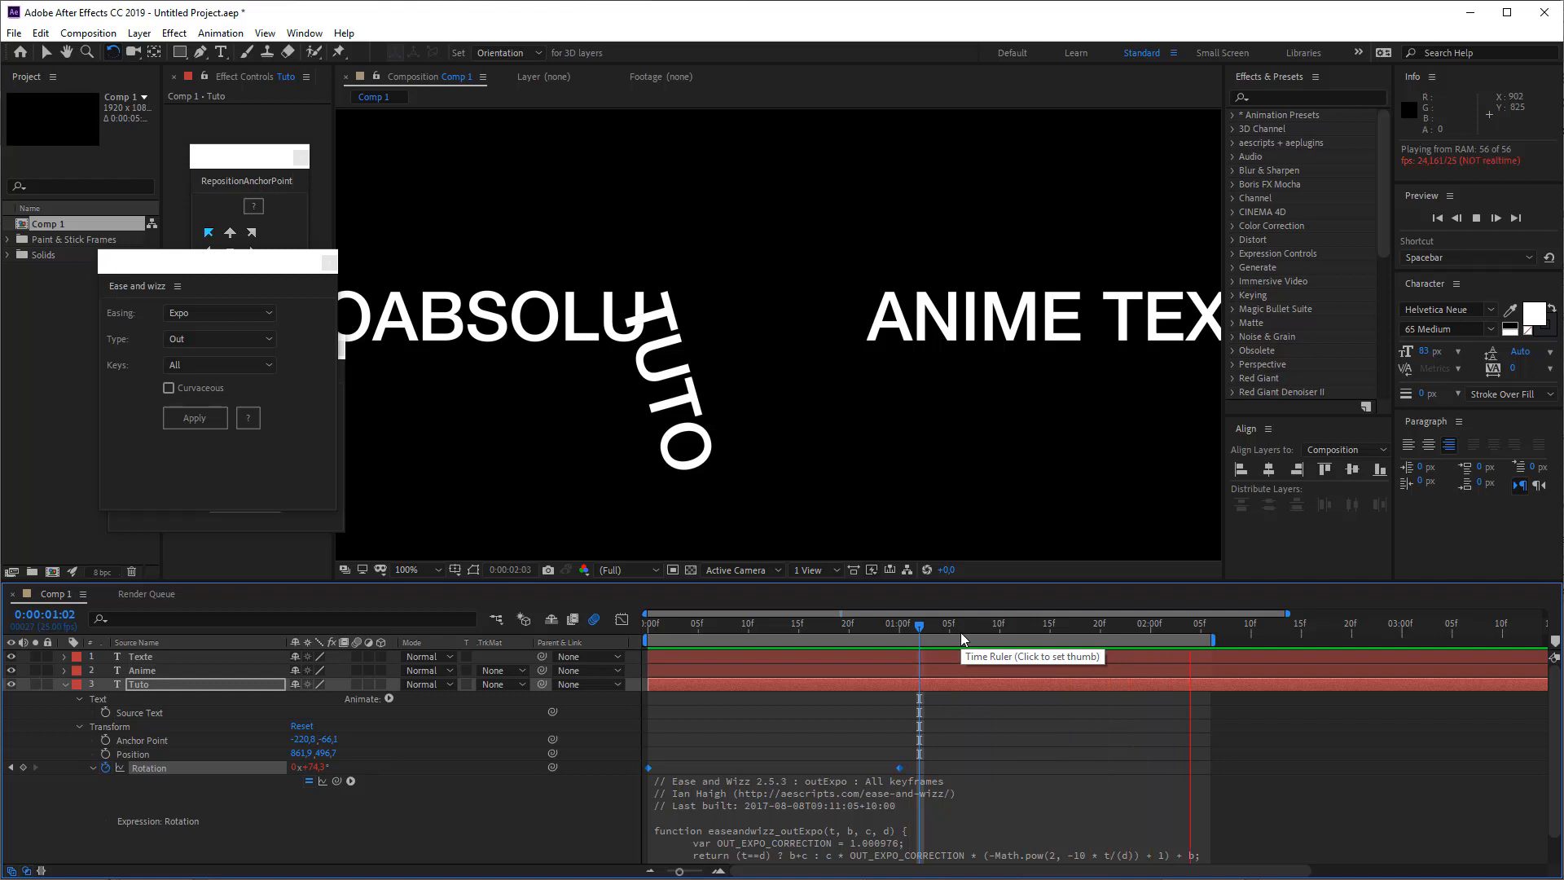
{"action": "key", "text": "space"}
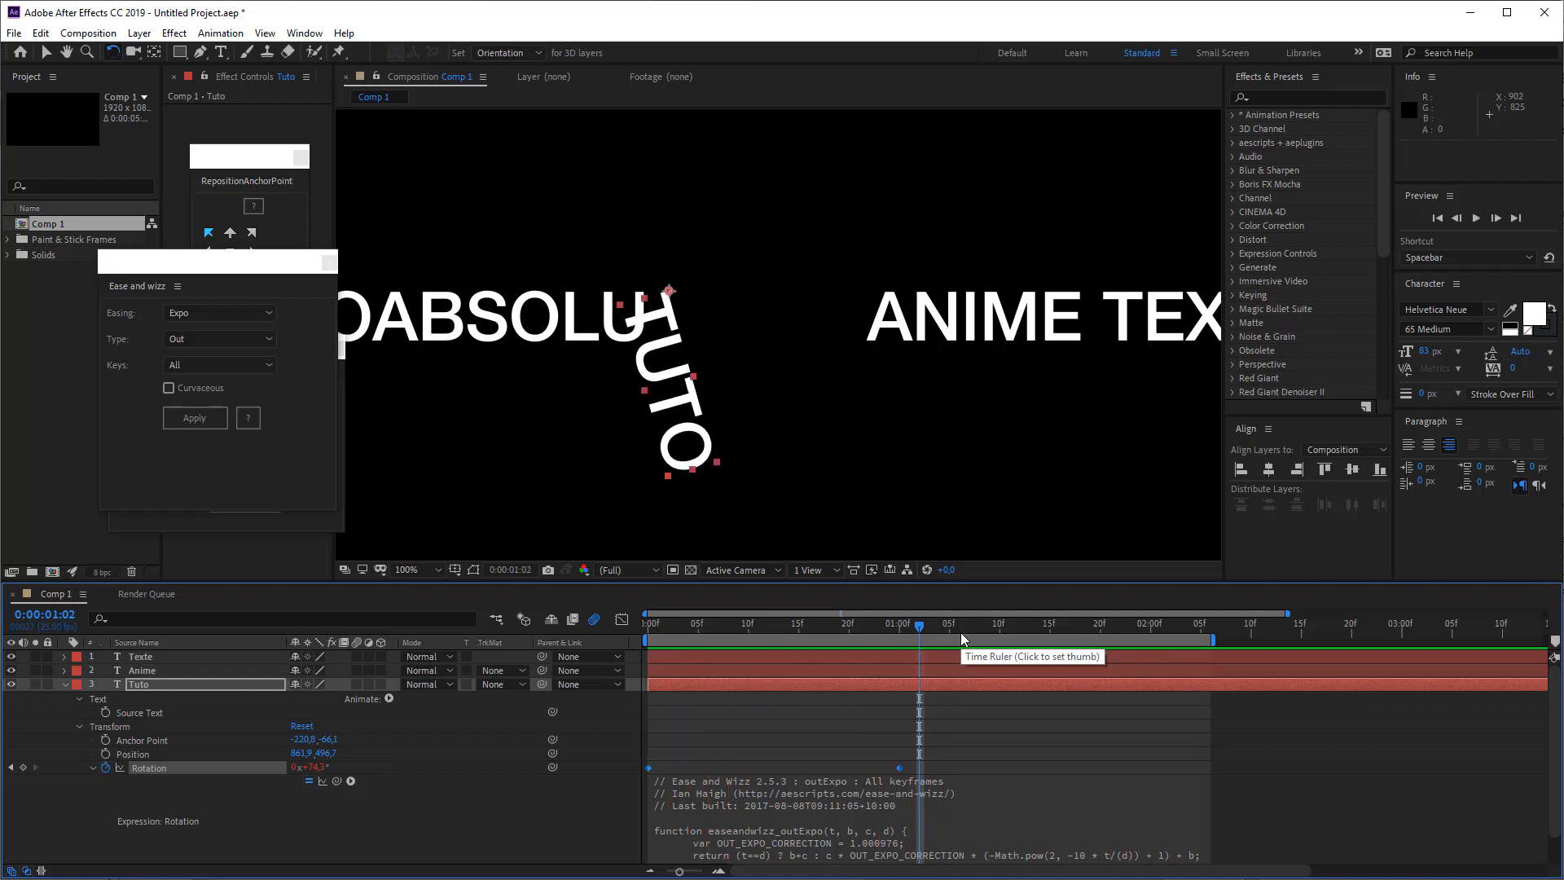
Change the easing of Tuto's rotation to Quad with Ease and wizz and preview it
{"action": "left_click", "coordinate": [190, 307]}
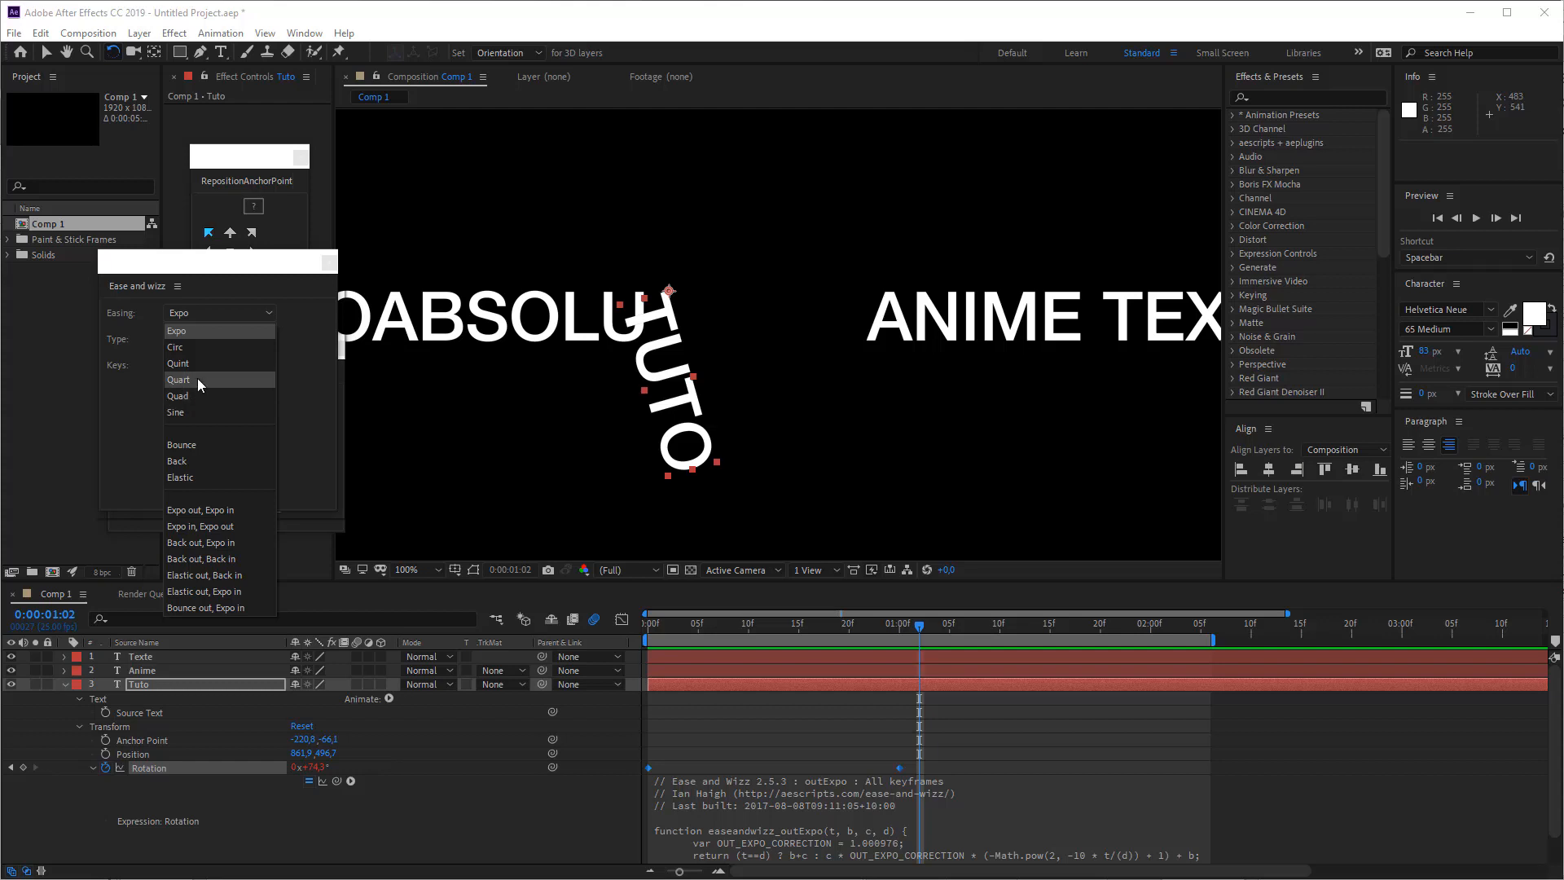
{"action": "left_click", "coordinate": [198, 394]}
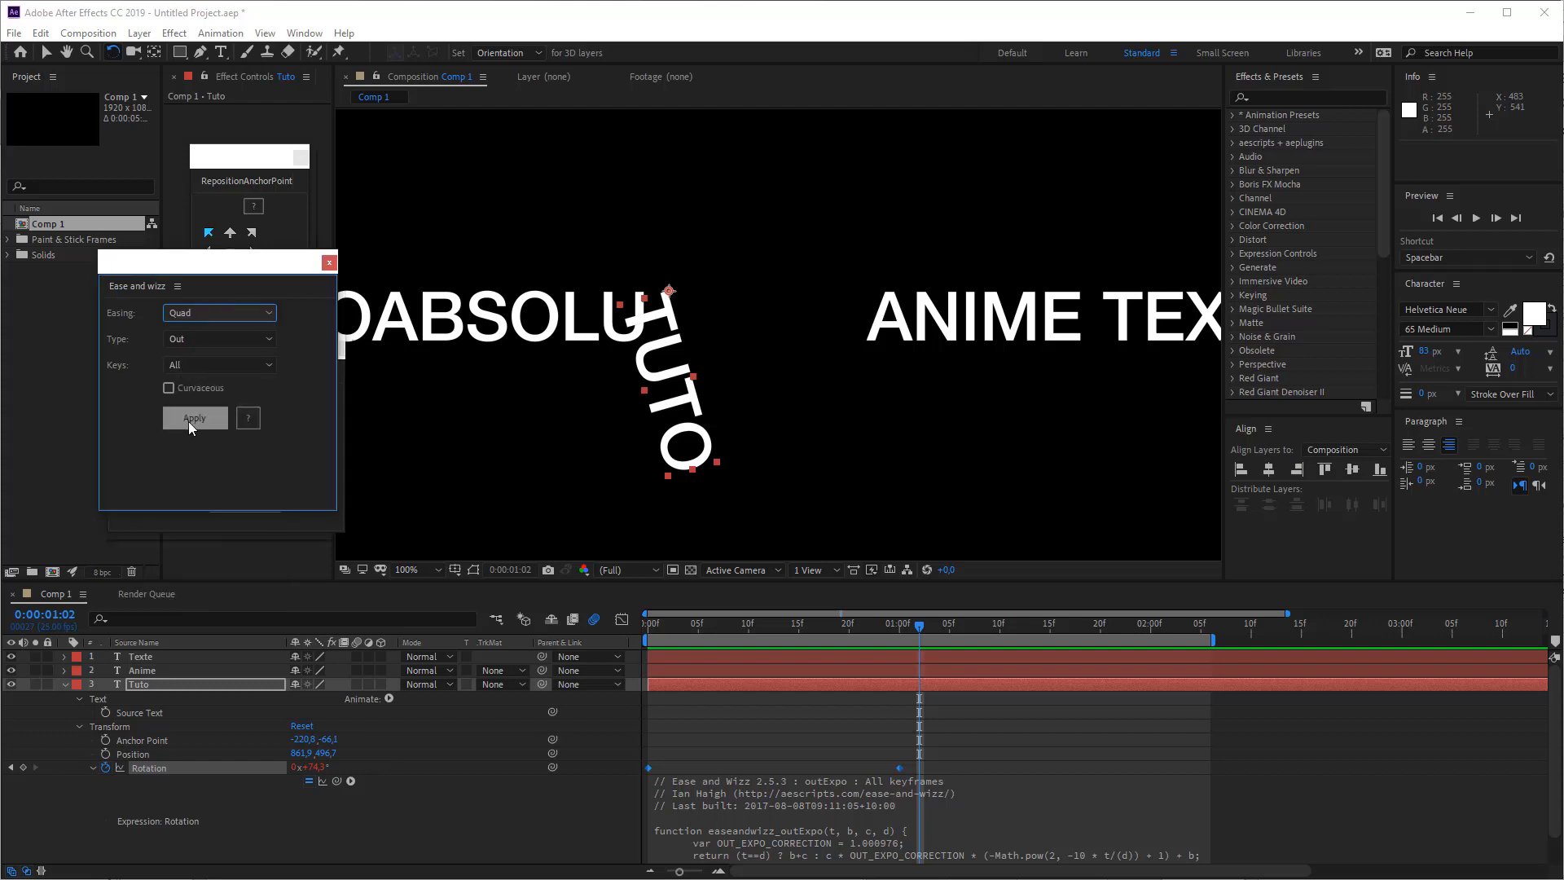
{"action": "left_click", "coordinate": [193, 418]}
{"action": "key", "text": "space"}
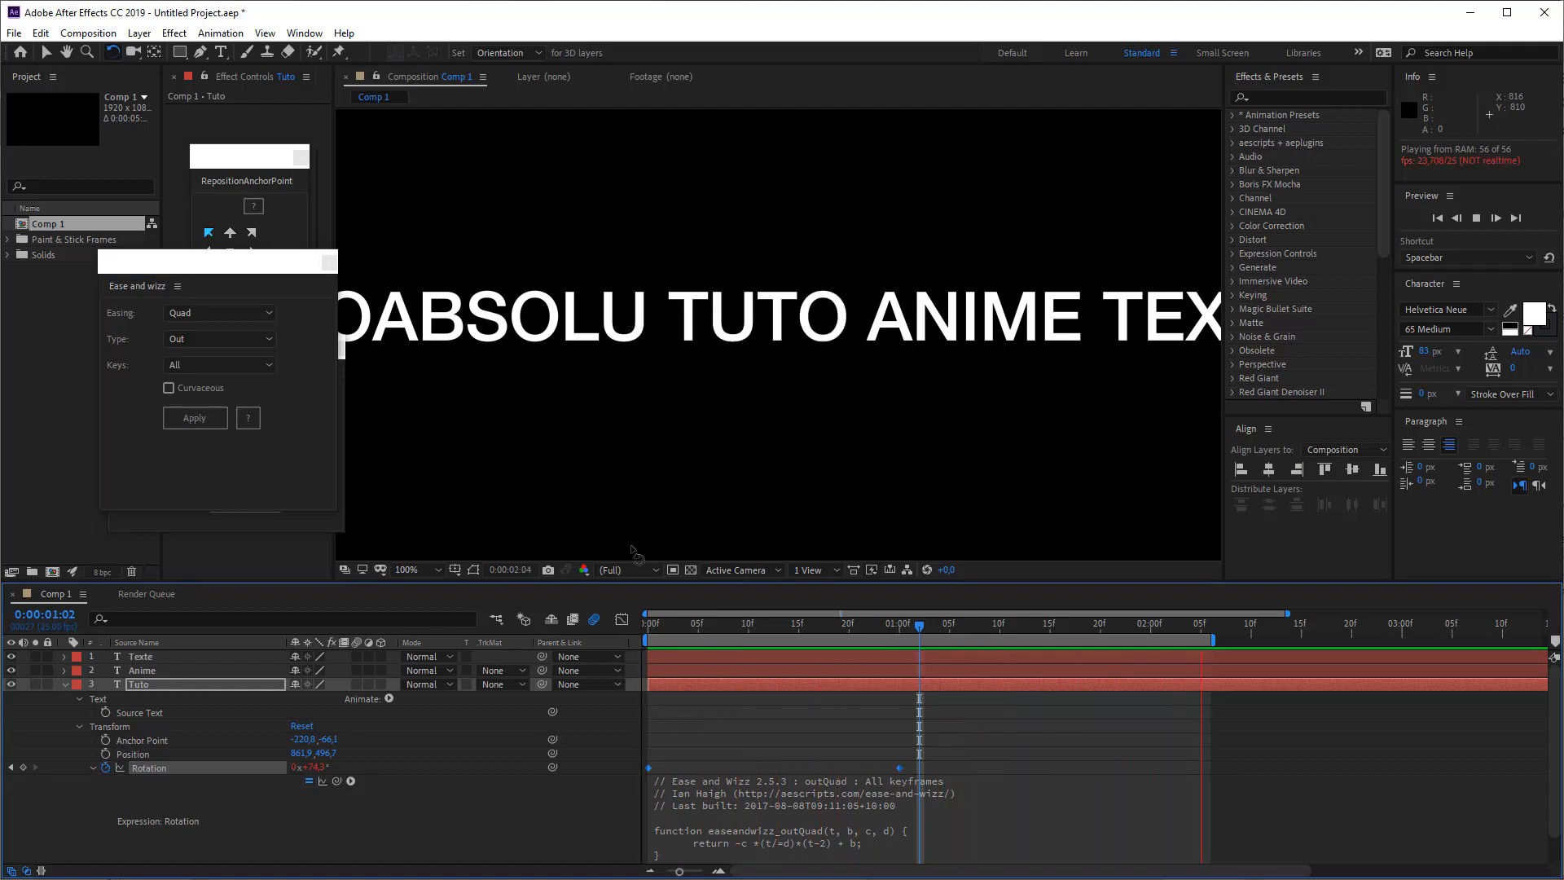
{"action": "key", "text": "space"}
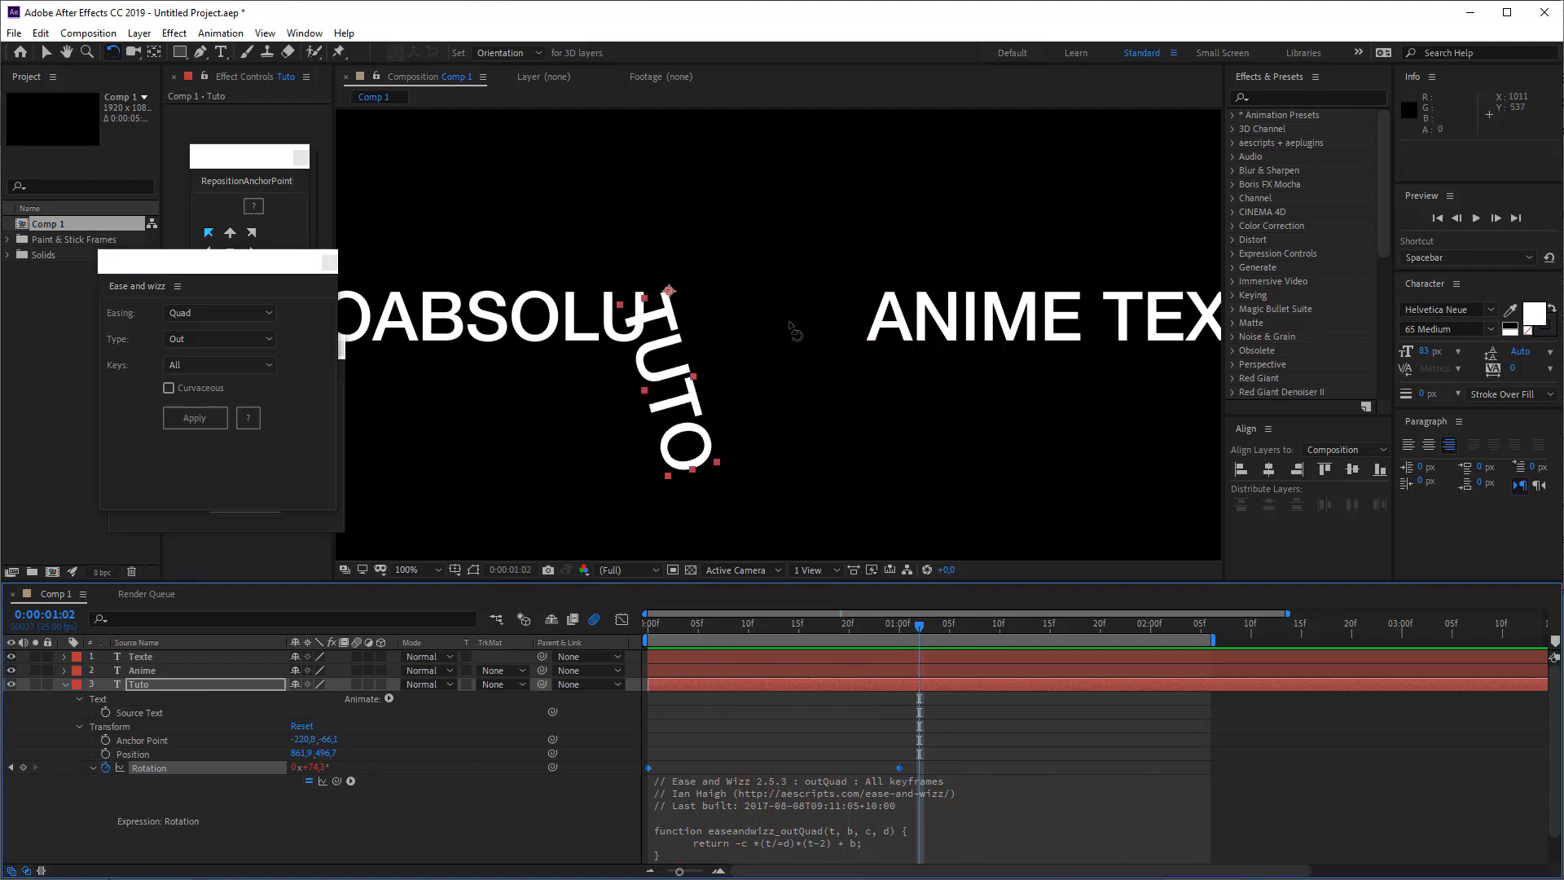
Change the easing of Tuto's rotation to Sine with Ease and wizz and preview the animation
{"action": "left_click", "coordinate": [198, 310]}
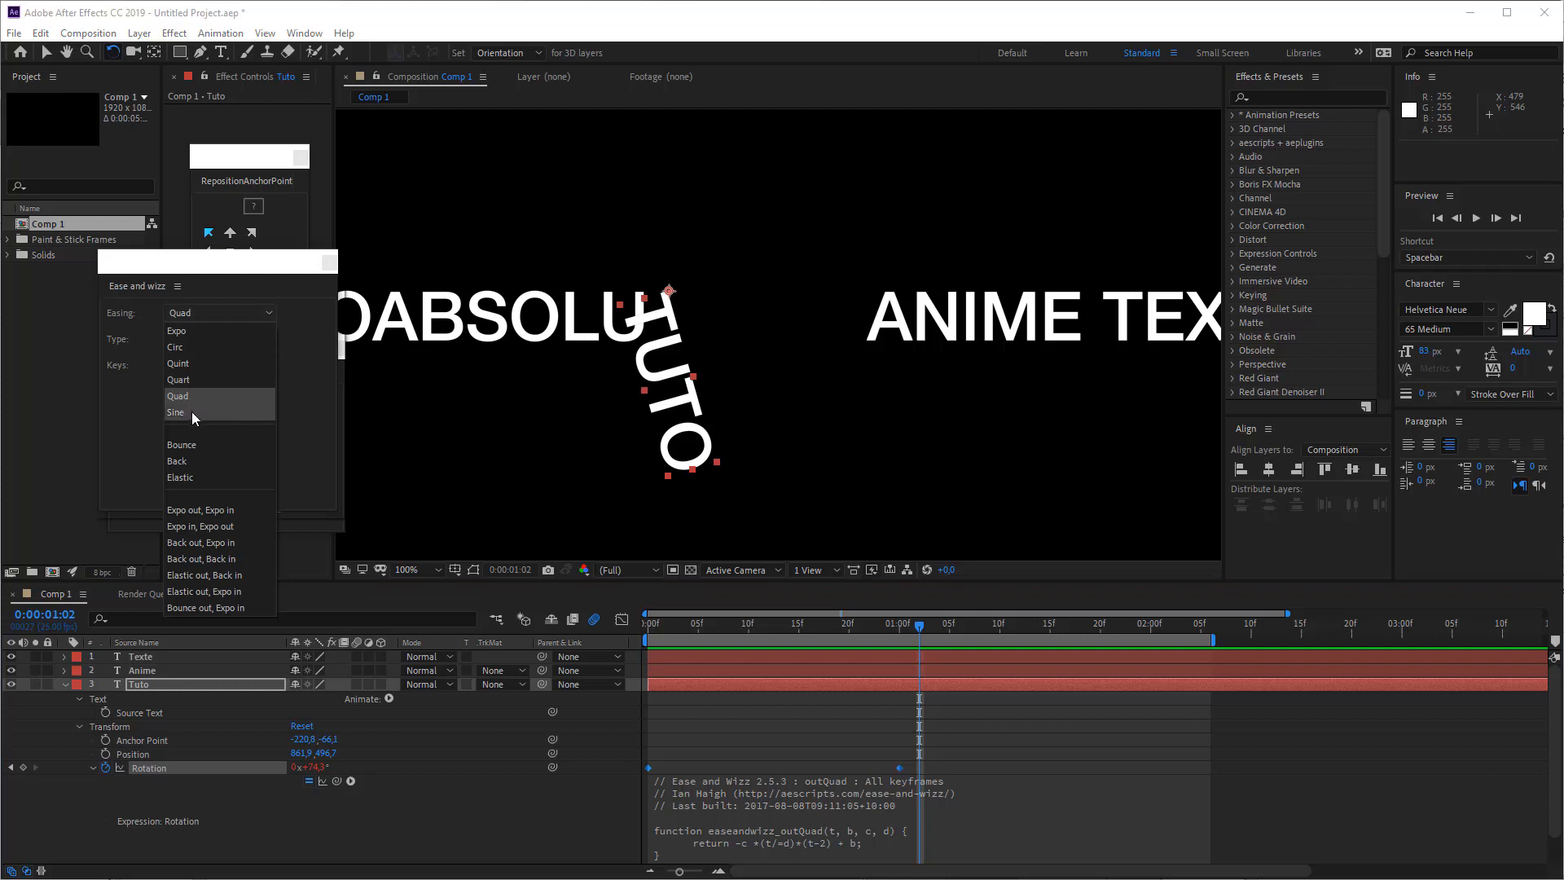
{"action": "left_click", "coordinate": [192, 413]}
{"action": "left_click", "coordinate": [195, 414]}
{"action": "key", "text": "space"}
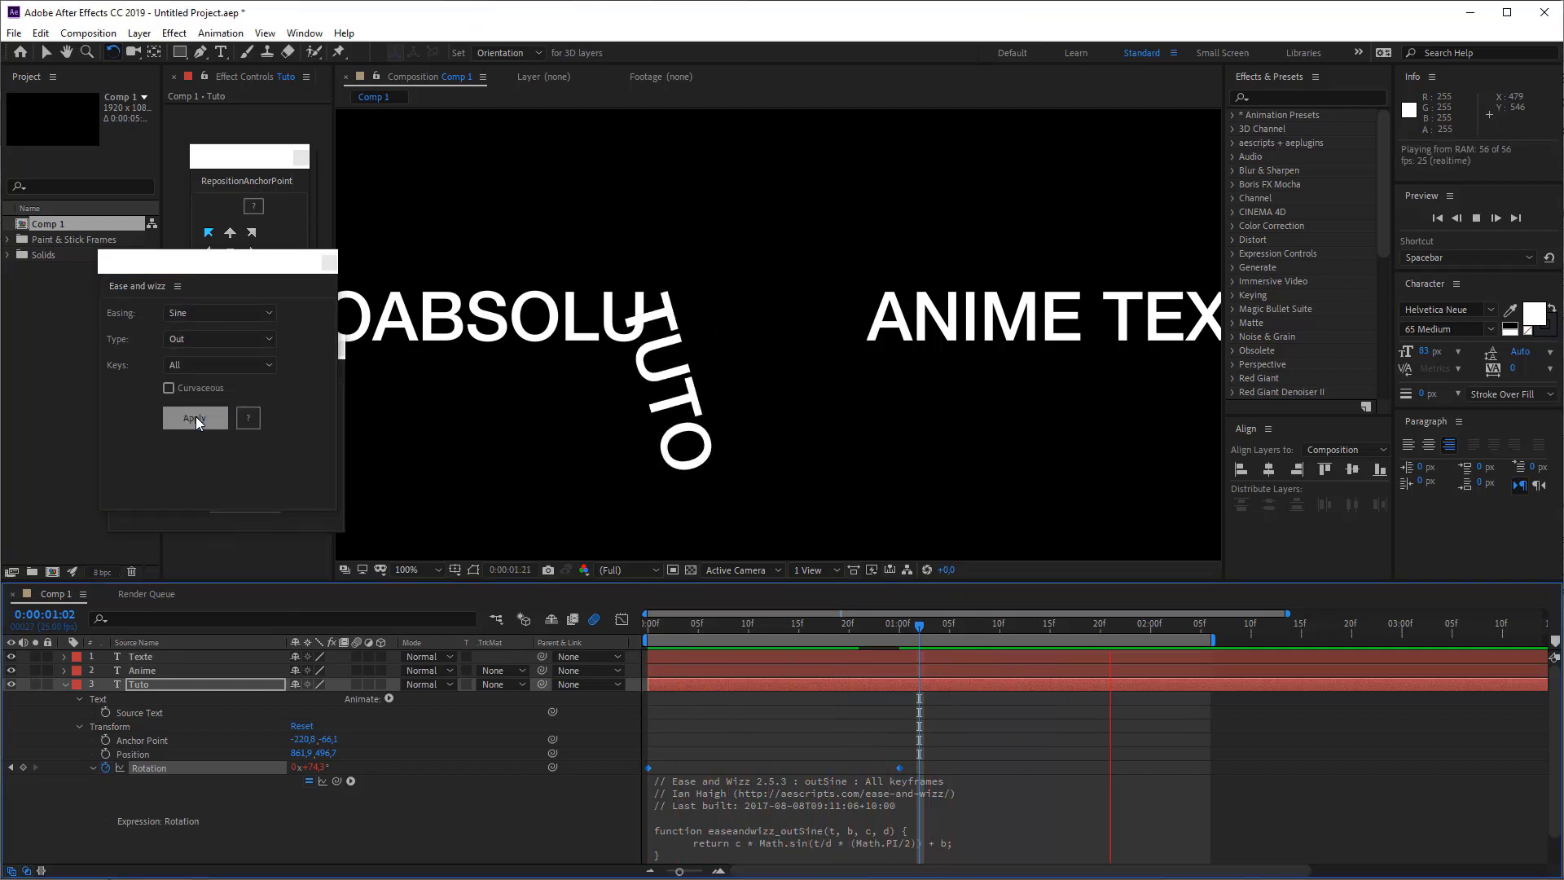
{"action": "key", "text": "space"}
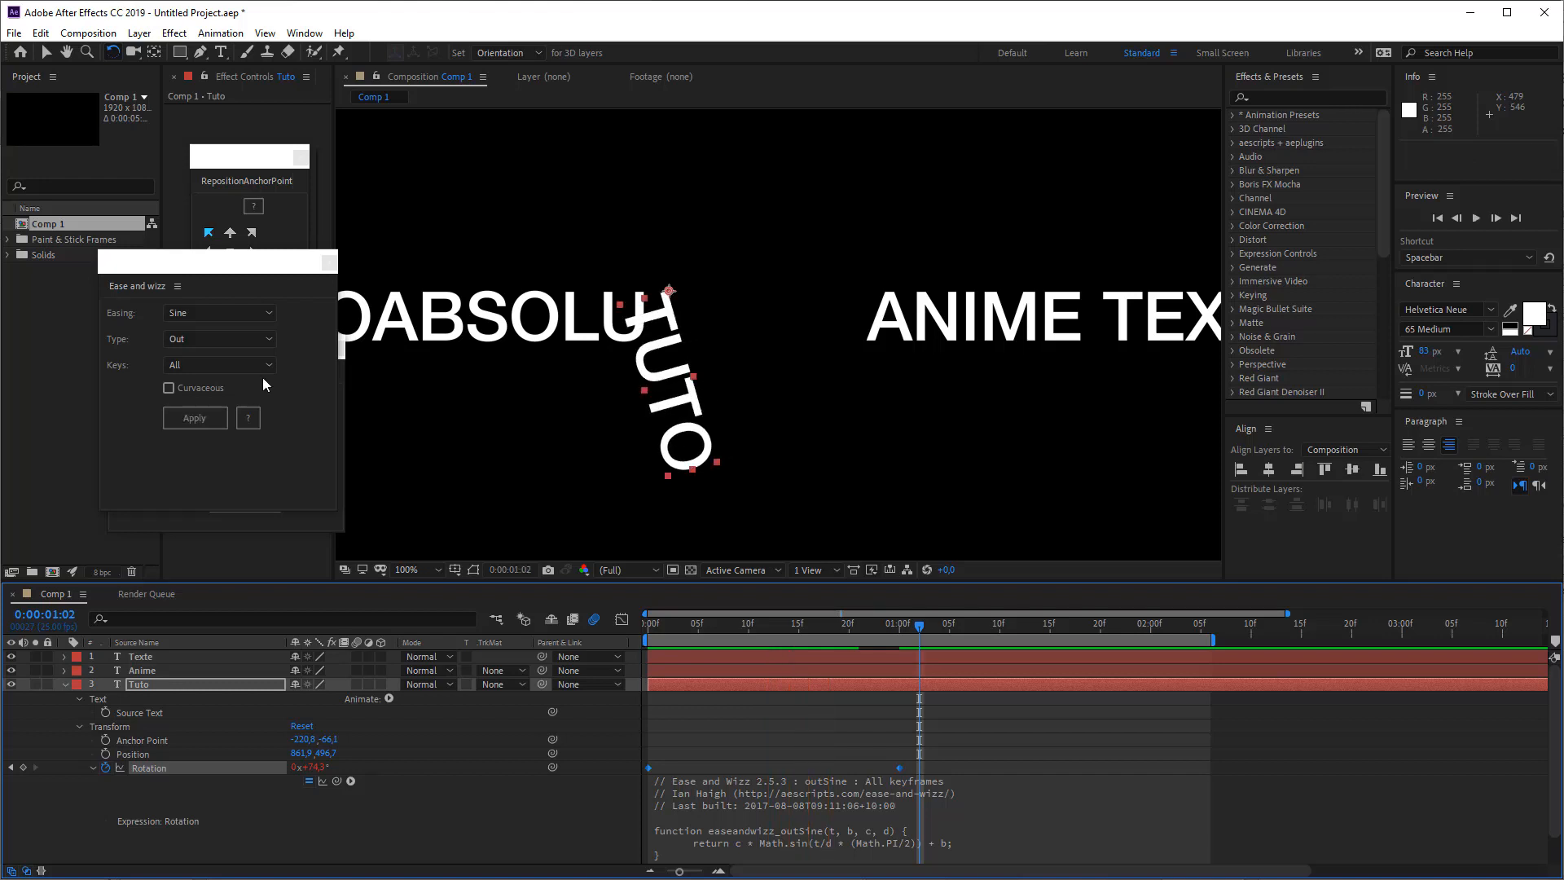
Switch Tuto's rotation back to Expo easing with Ease and wizz and play the result
{"action": "left_click", "coordinate": [193, 315]}
{"action": "left_click", "coordinate": [197, 334]}
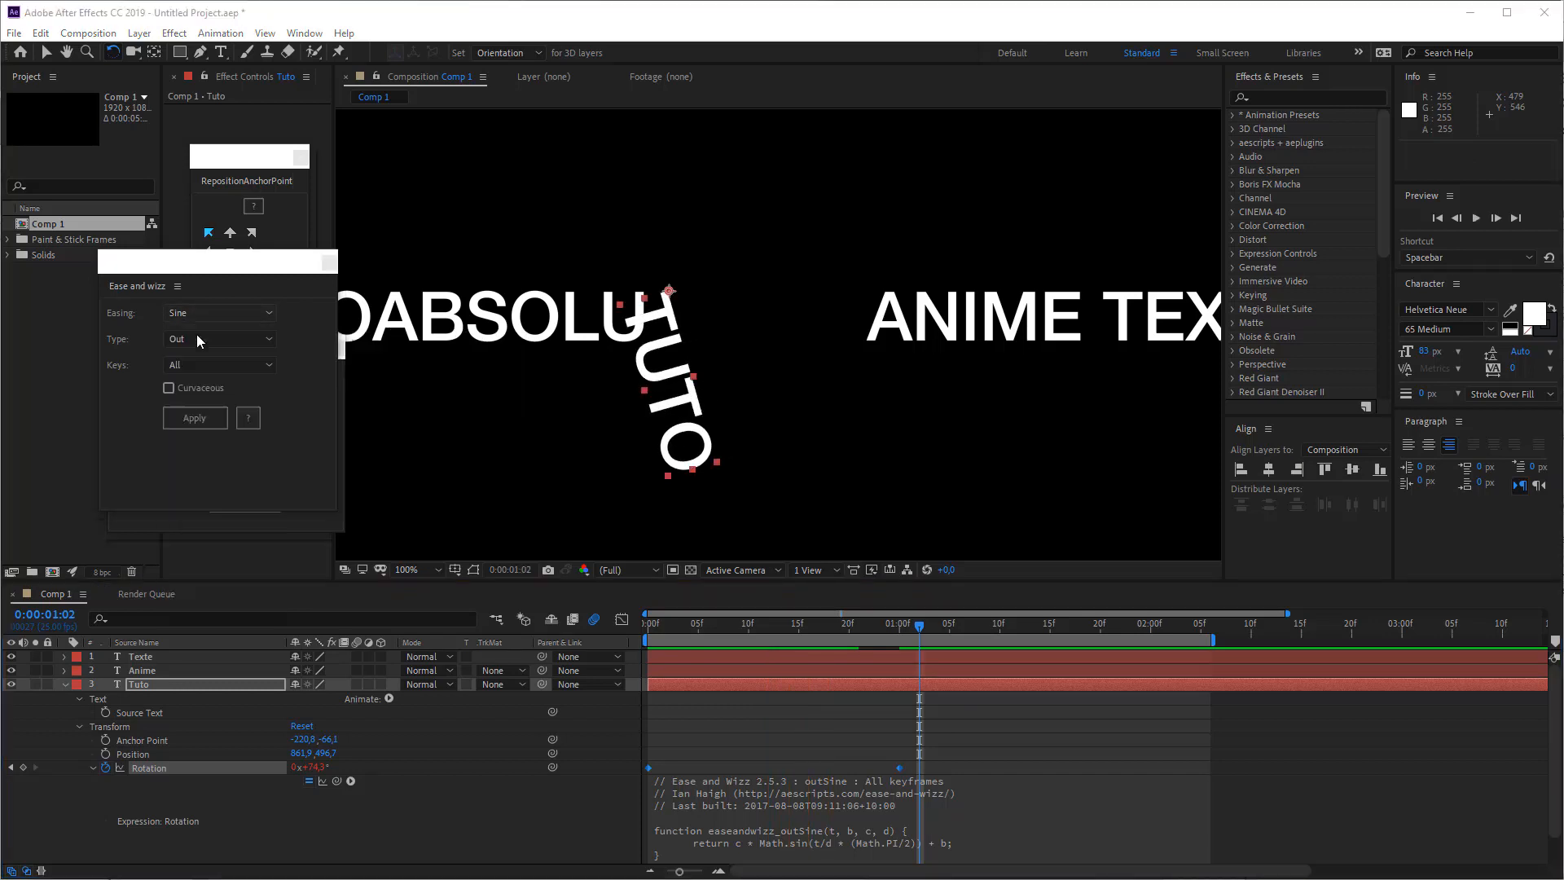
{"action": "left_click", "coordinate": [182, 410]}
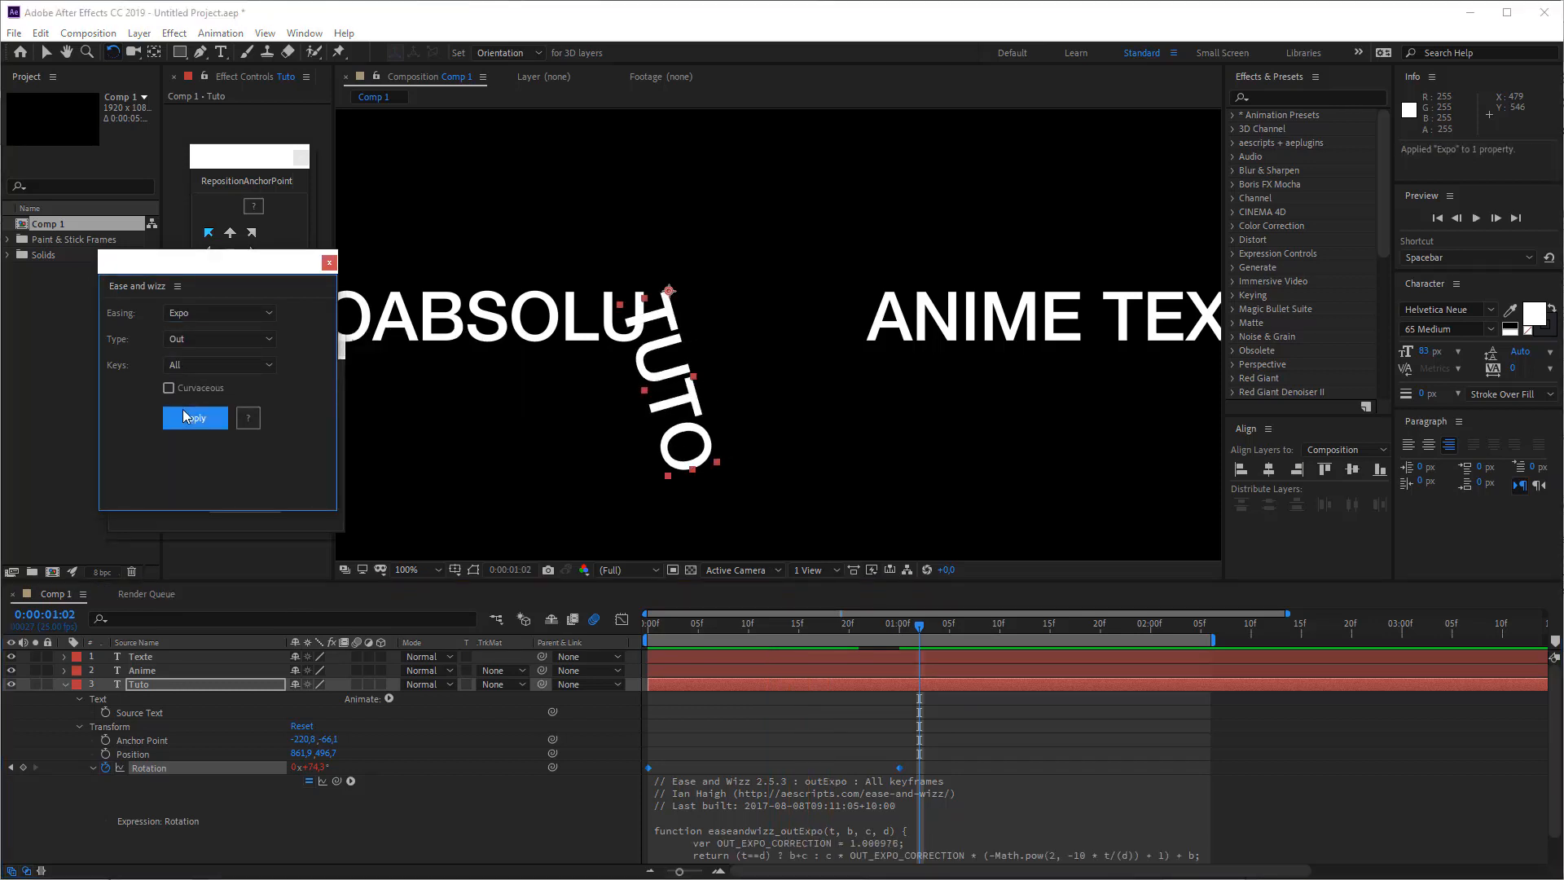
{"action": "key", "text": "space"}
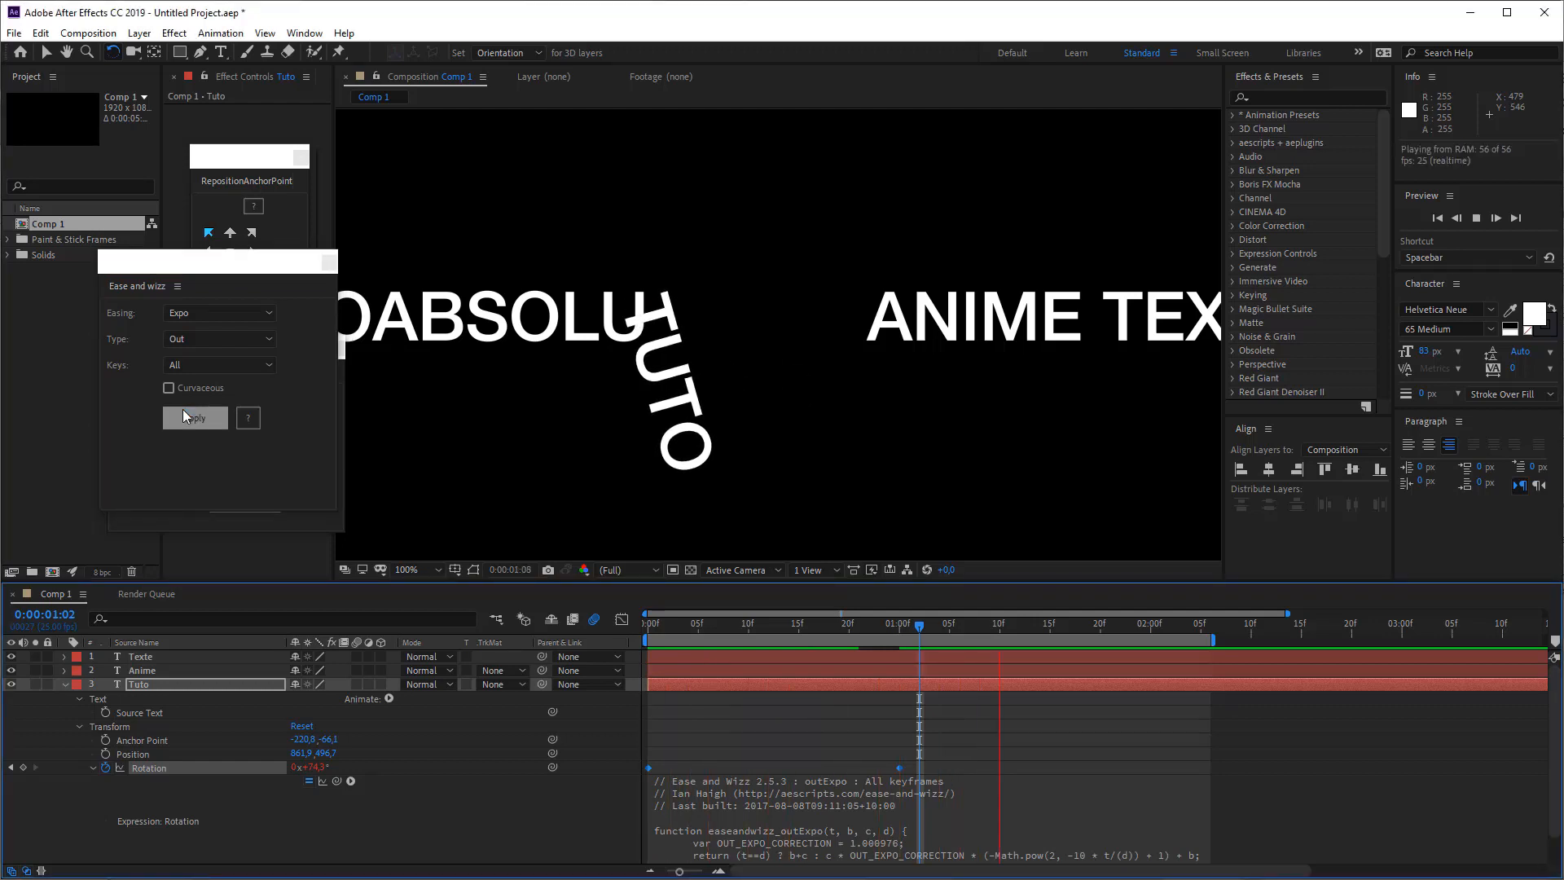
{"action": "key", "text": "space"}
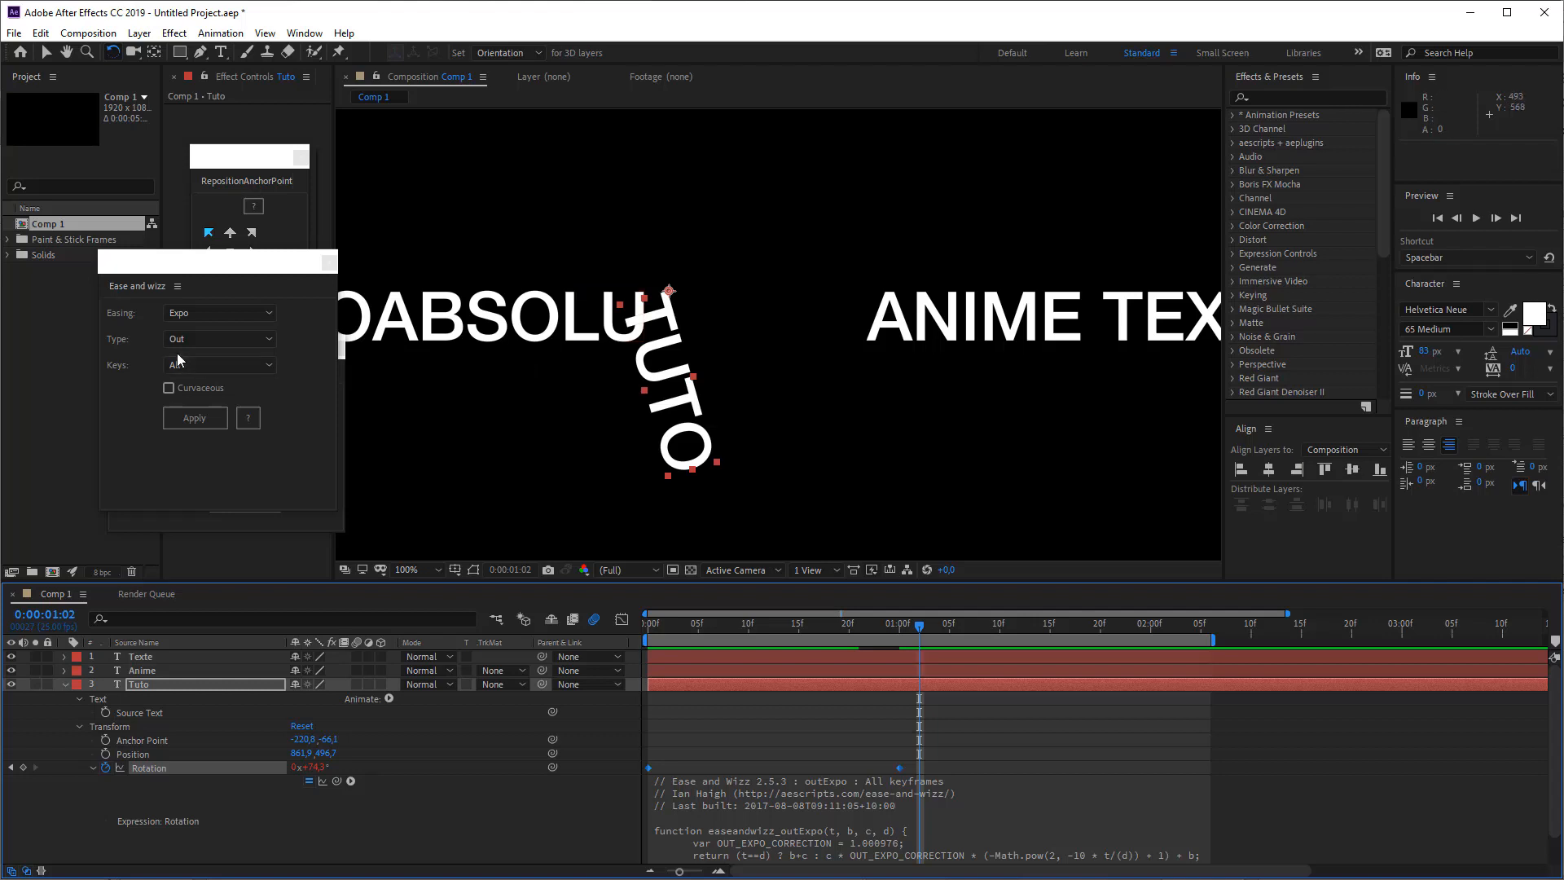
Apply Bounce easing with type Out to all of Tuto's rotation keyframes and preview it
{"action": "left_click", "coordinate": [189, 313]}
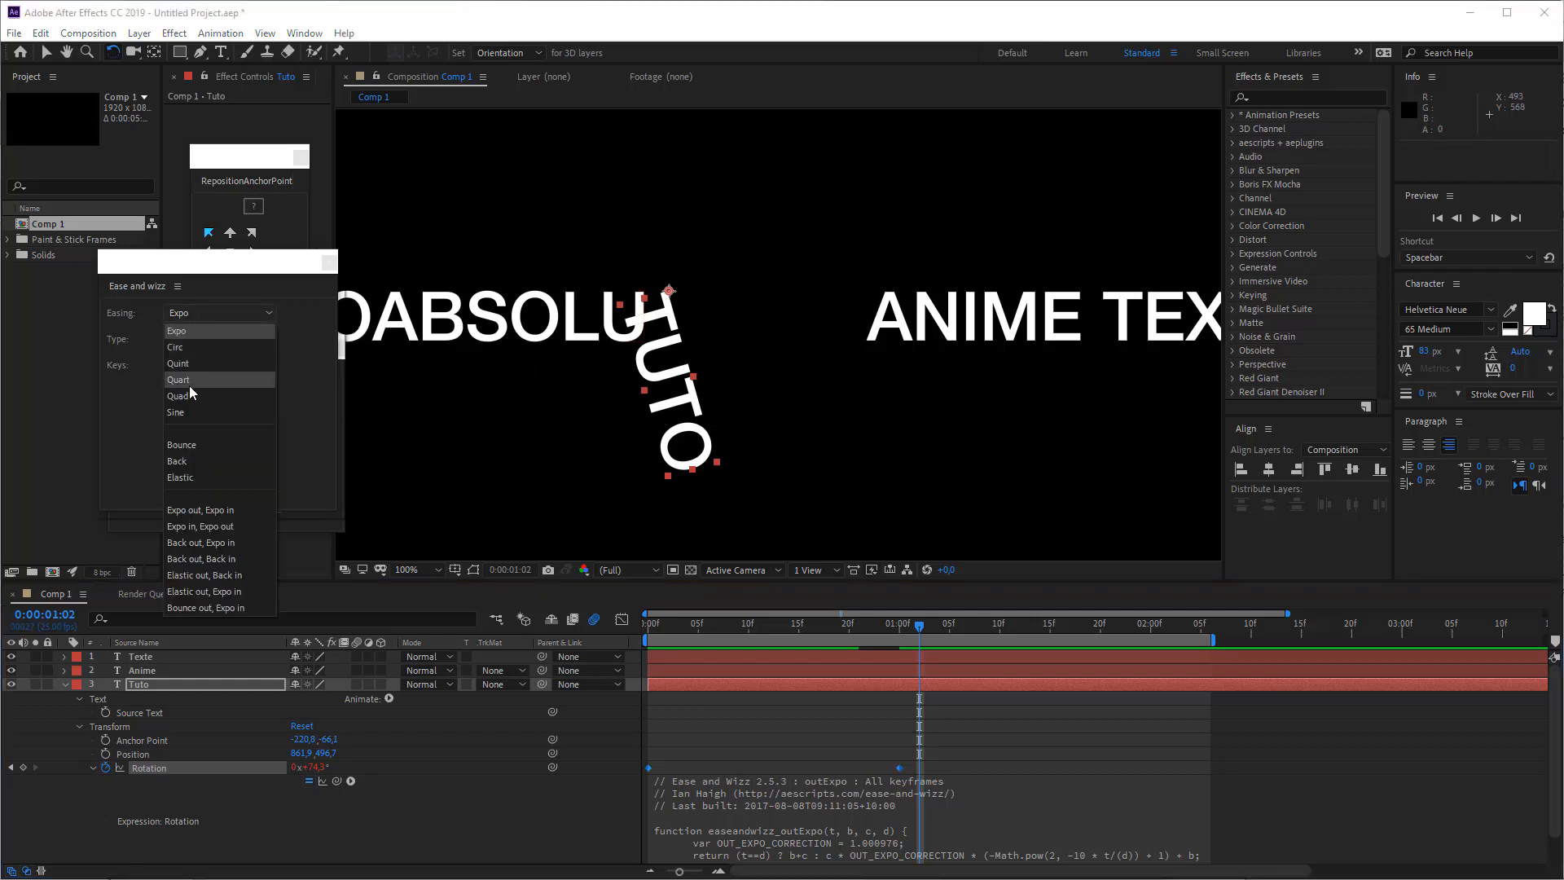
{"action": "left_click", "coordinate": [193, 446]}
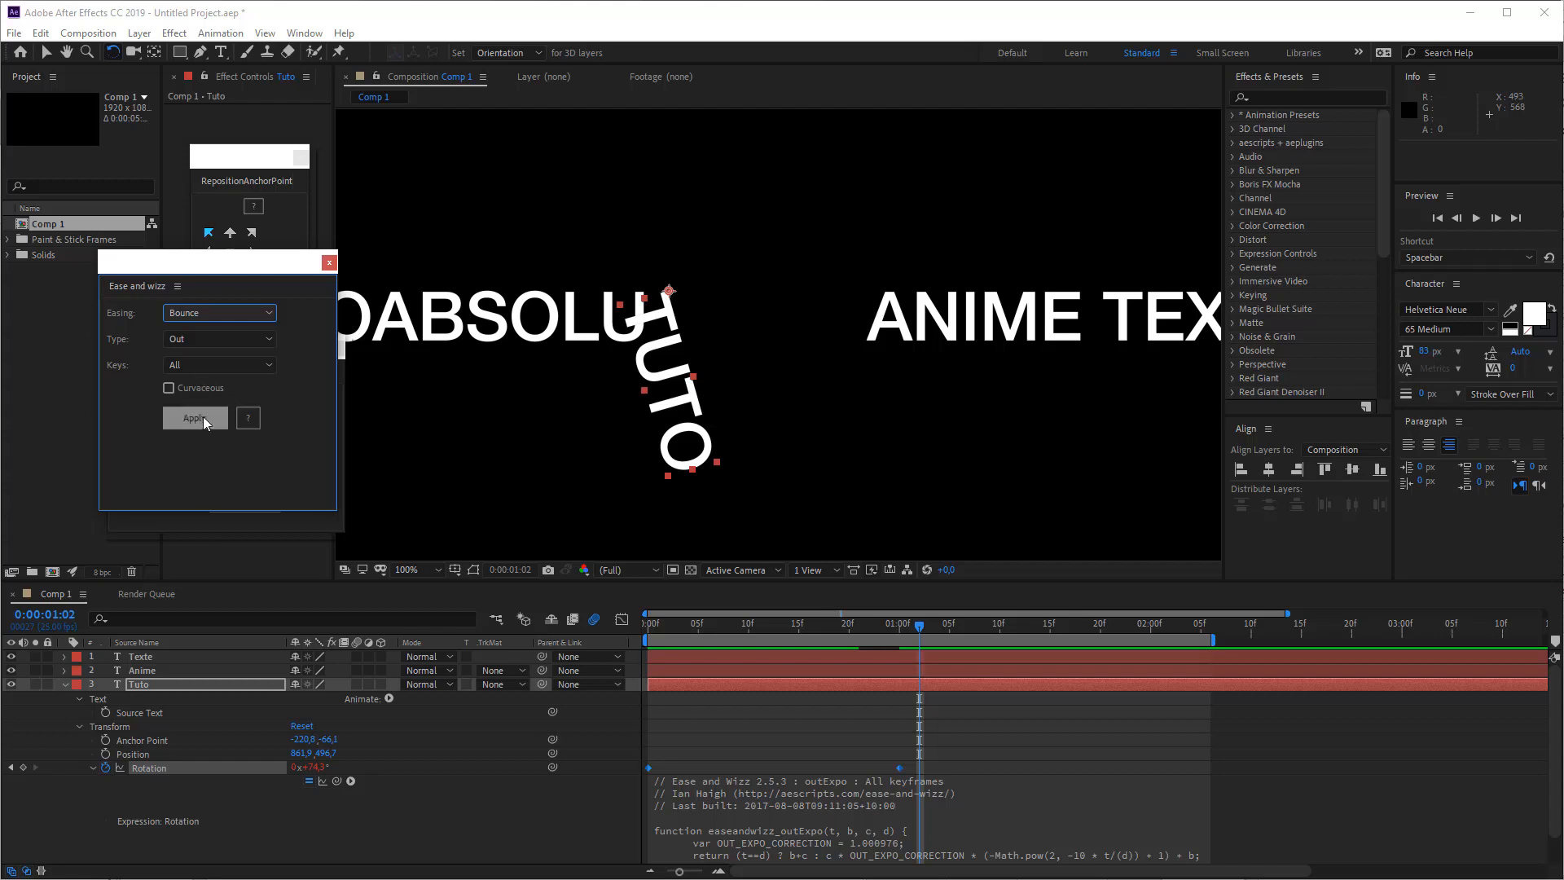
{"action": "left_click", "coordinate": [186, 337]}
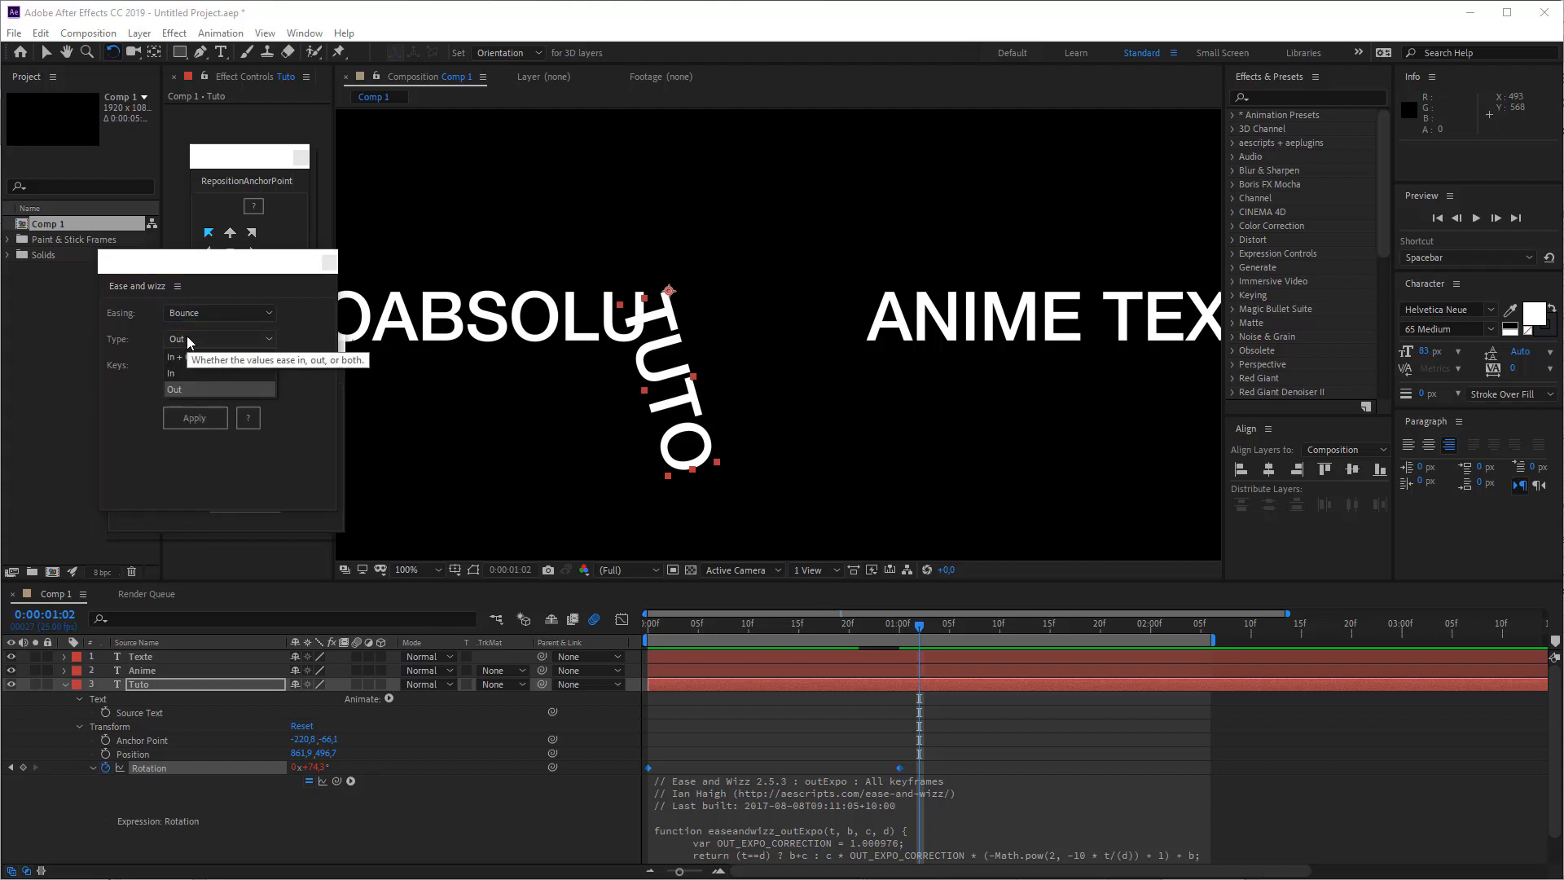
{"action": "left_click", "coordinate": [194, 388]}
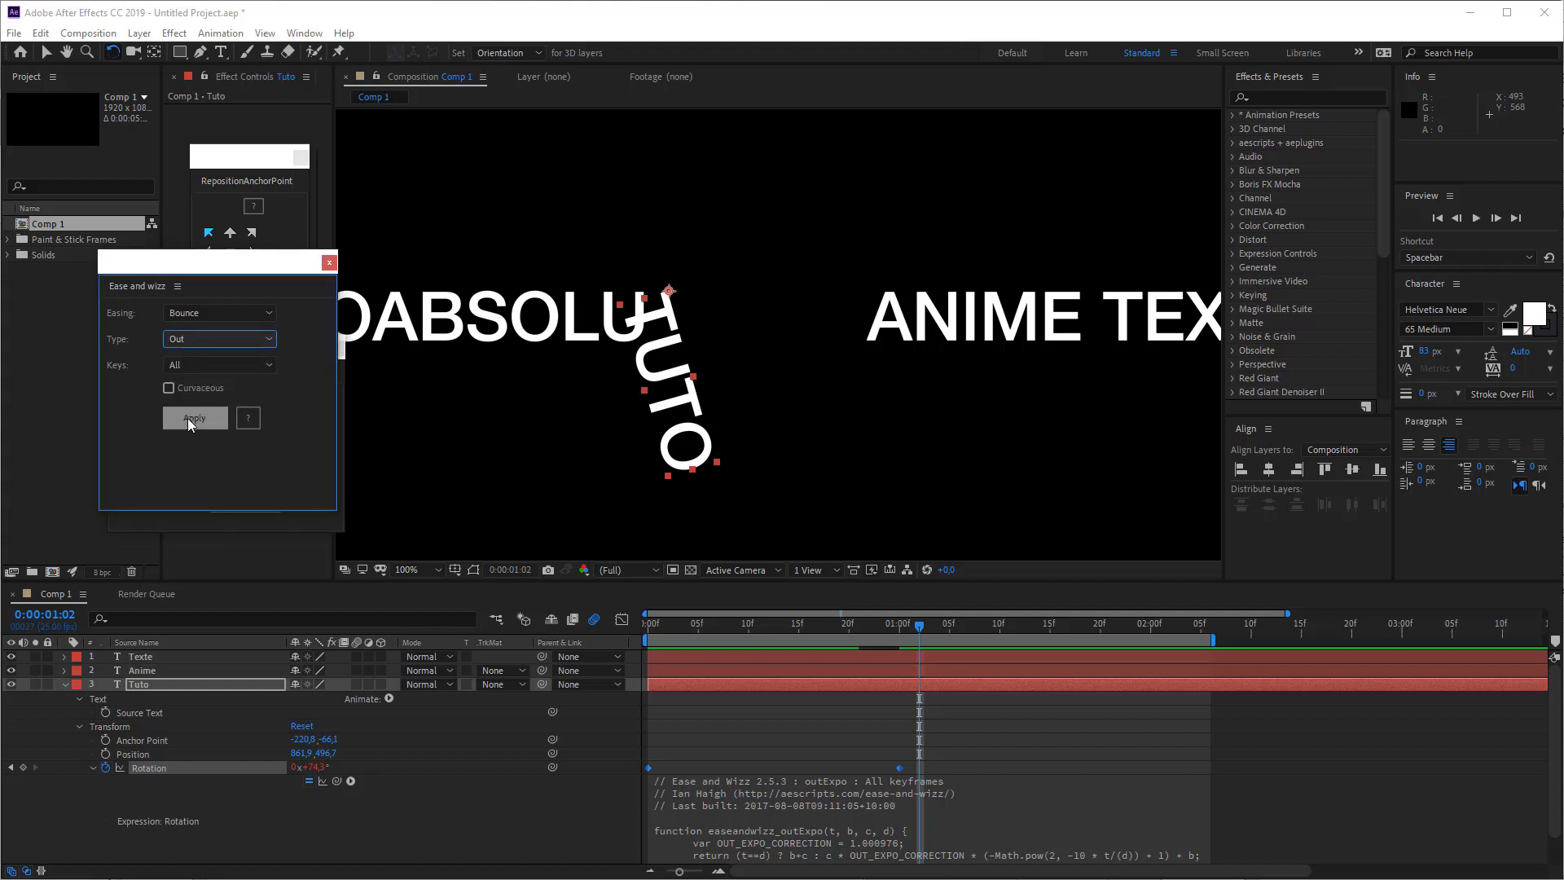
{"action": "left_click", "coordinate": [187, 418]}
{"action": "key", "text": "space"}
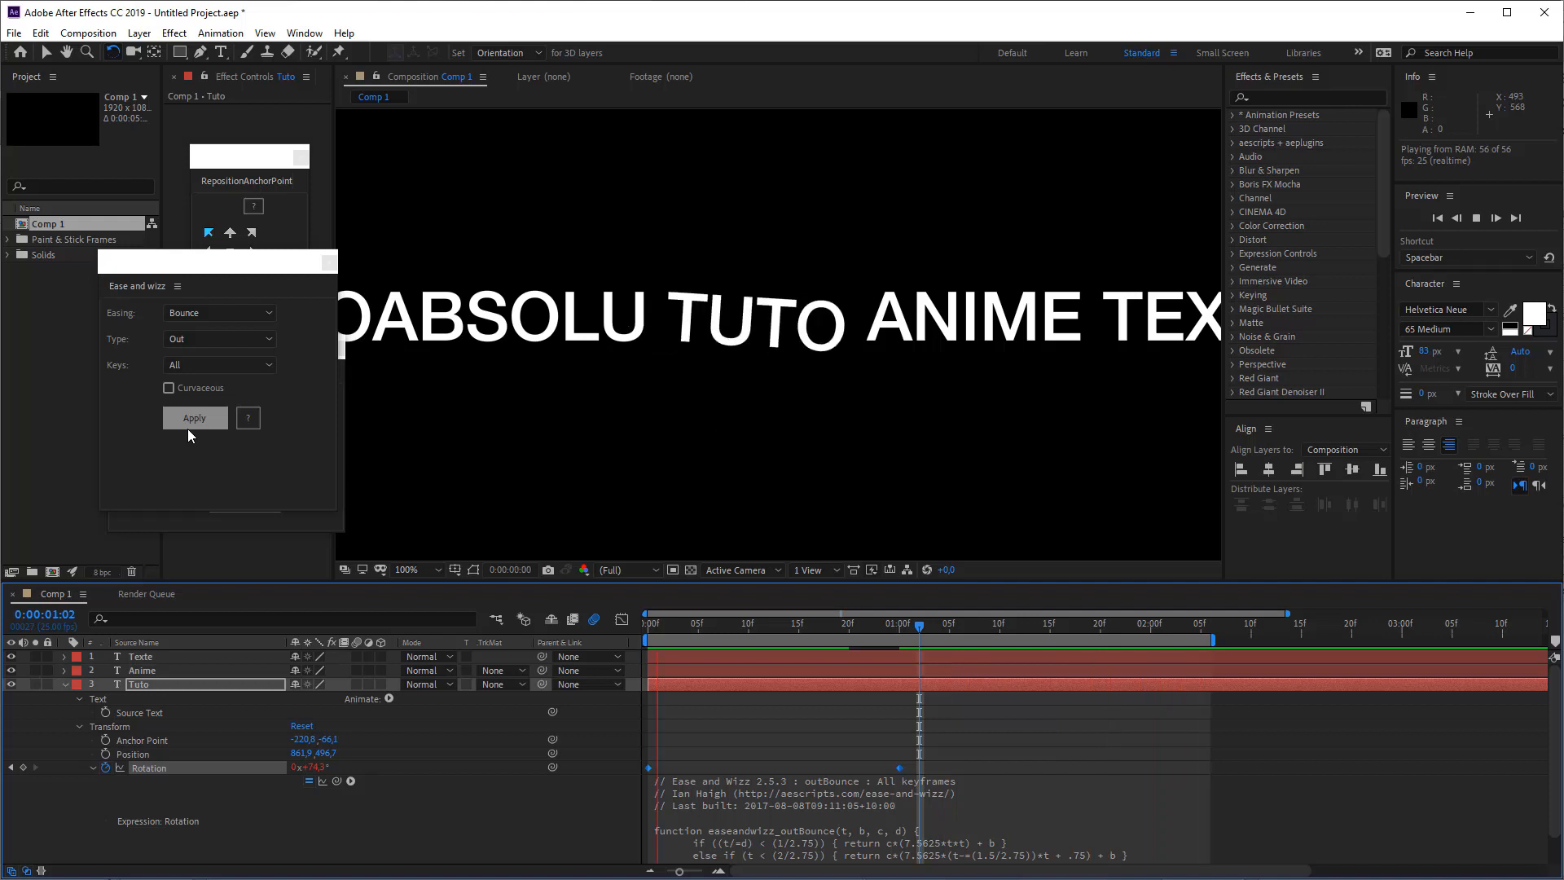
{"action": "key", "text": "space"}
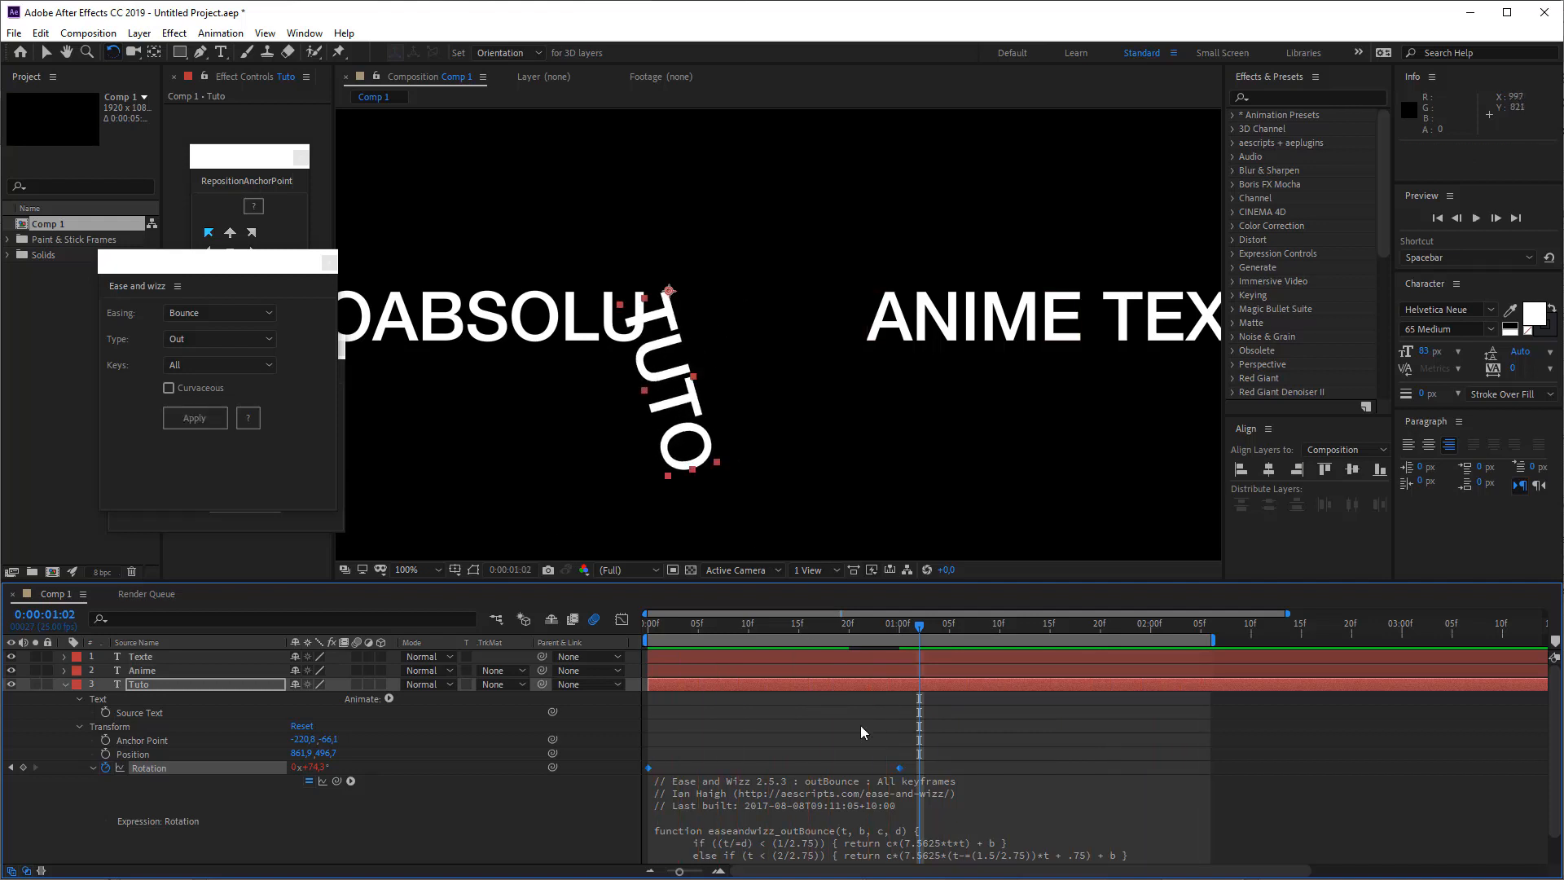
Move Tuto's last rotation keyframe to 0:00:02:04 and preview the slower bounce
{"action": "left_click_drag", "start_coordinate": [899, 767], "coordinate": [1214, 628]}
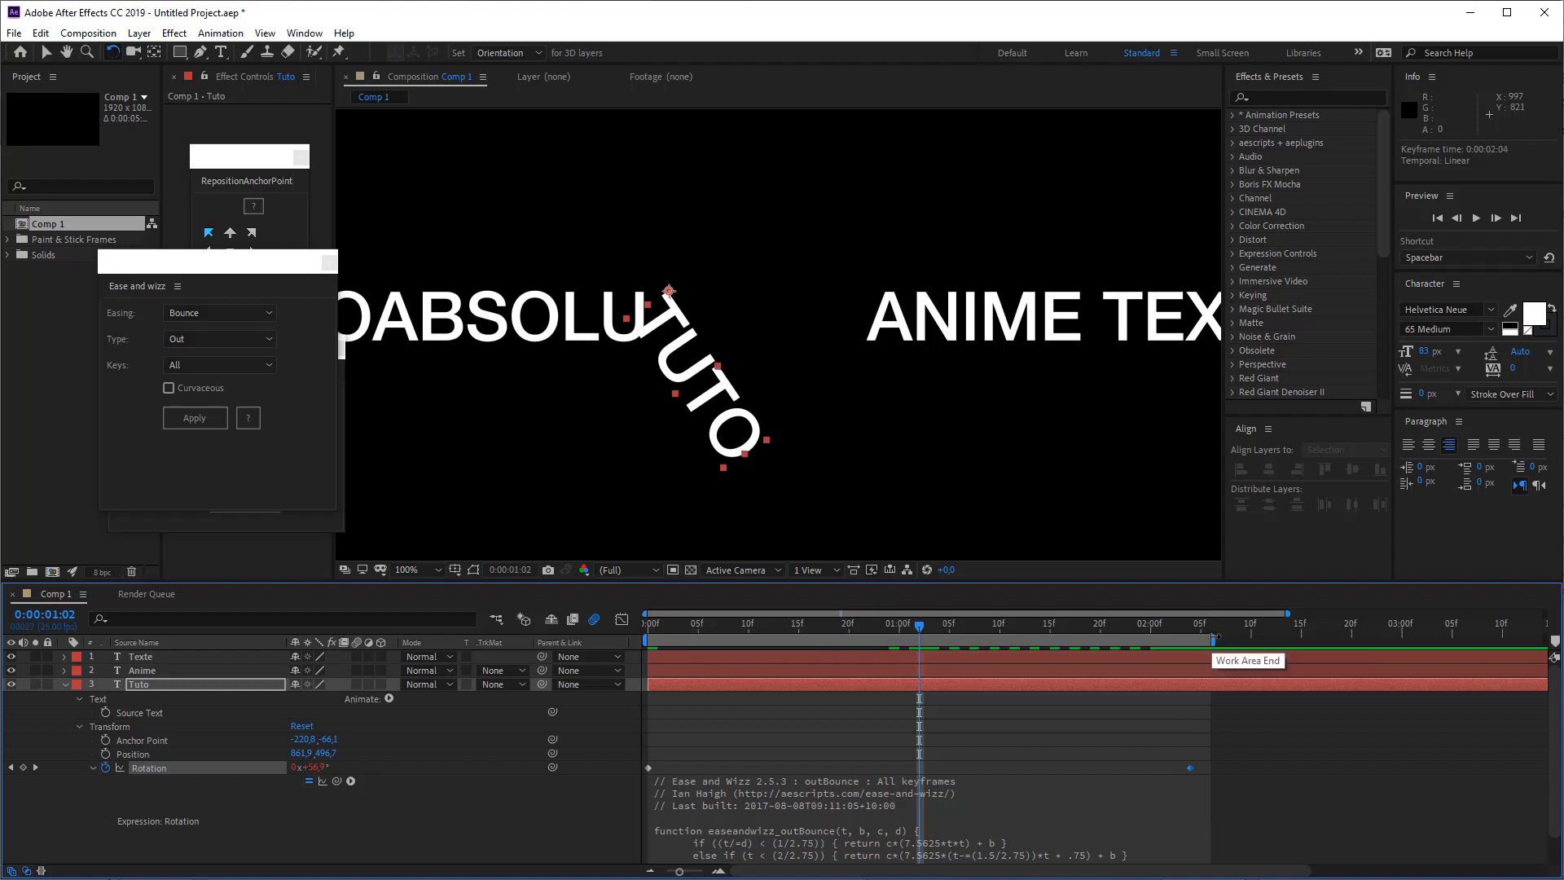
{"action": "key", "text": "space"}
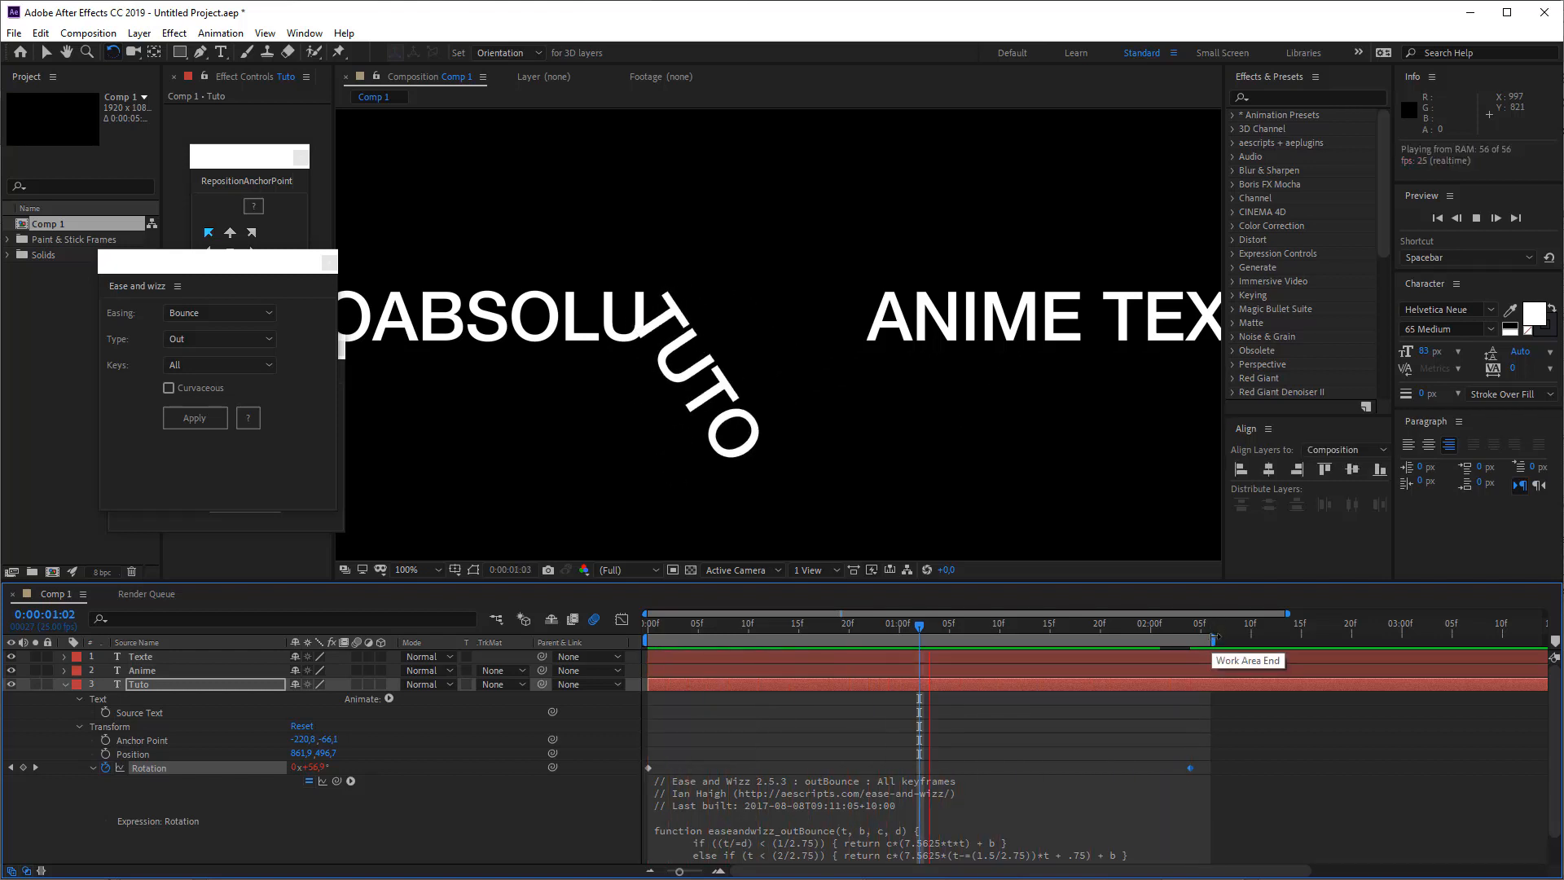
{"action": "key", "text": "space"}
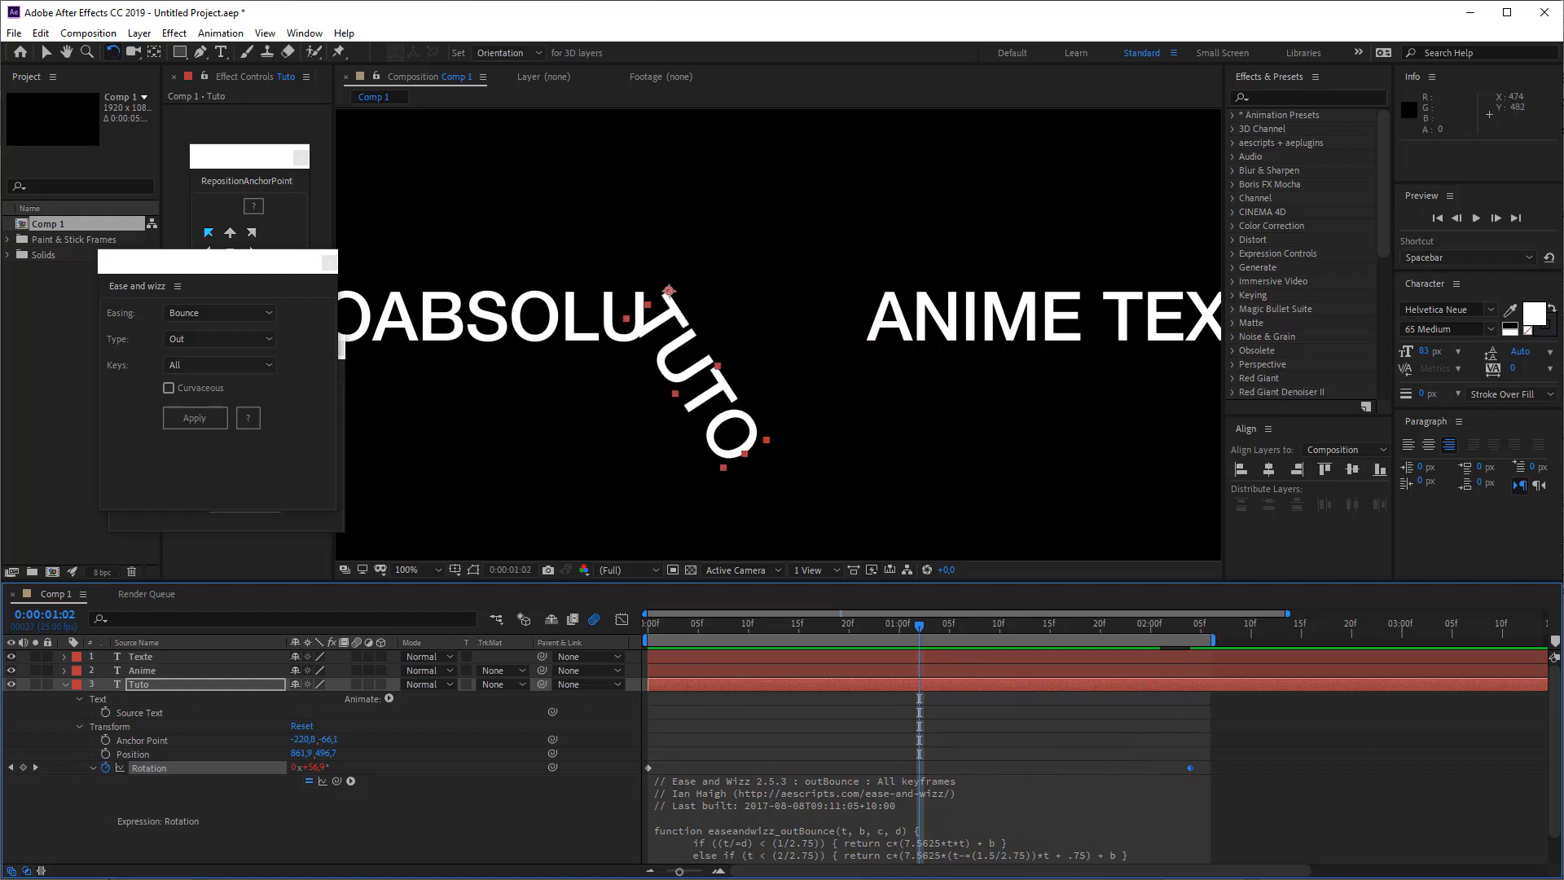
Choose Back easing in Ease and wizz and move Tuto's last rotation keyframe to about 0:00:01:03, checking the playback
{"action": "left_click", "coordinate": [194, 339]}
{"action": "left_click", "coordinate": [110, 335]}
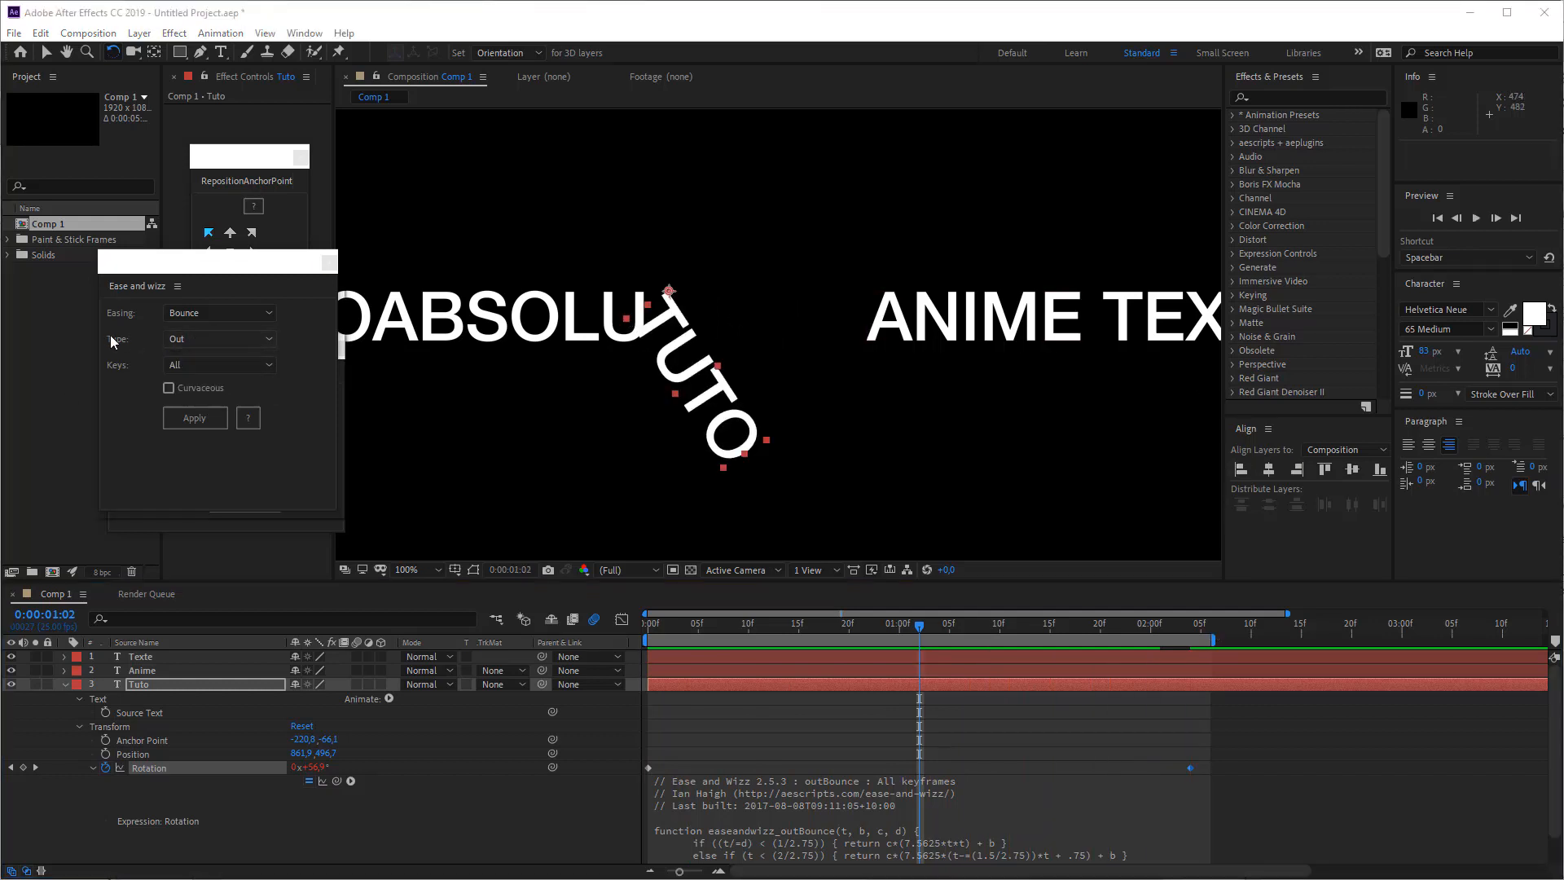
{"action": "left_click", "coordinate": [204, 312]}
{"action": "left_click", "coordinate": [213, 458]}
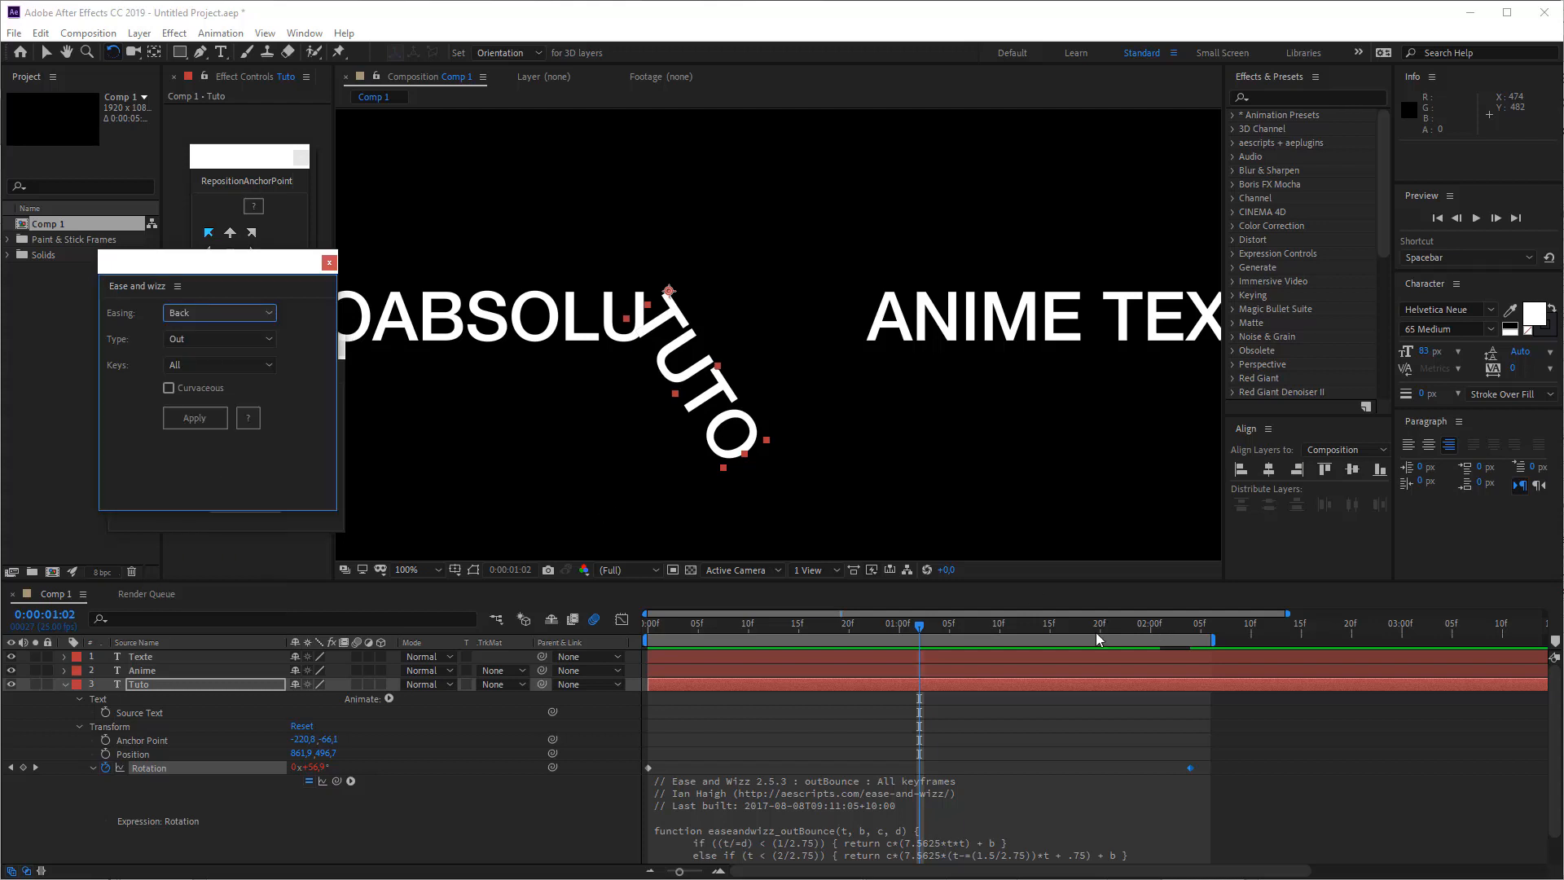
{"action": "left_click_drag", "start_coordinate": [1191, 768], "coordinate": [925, 764]}
{"action": "key", "text": "space"}
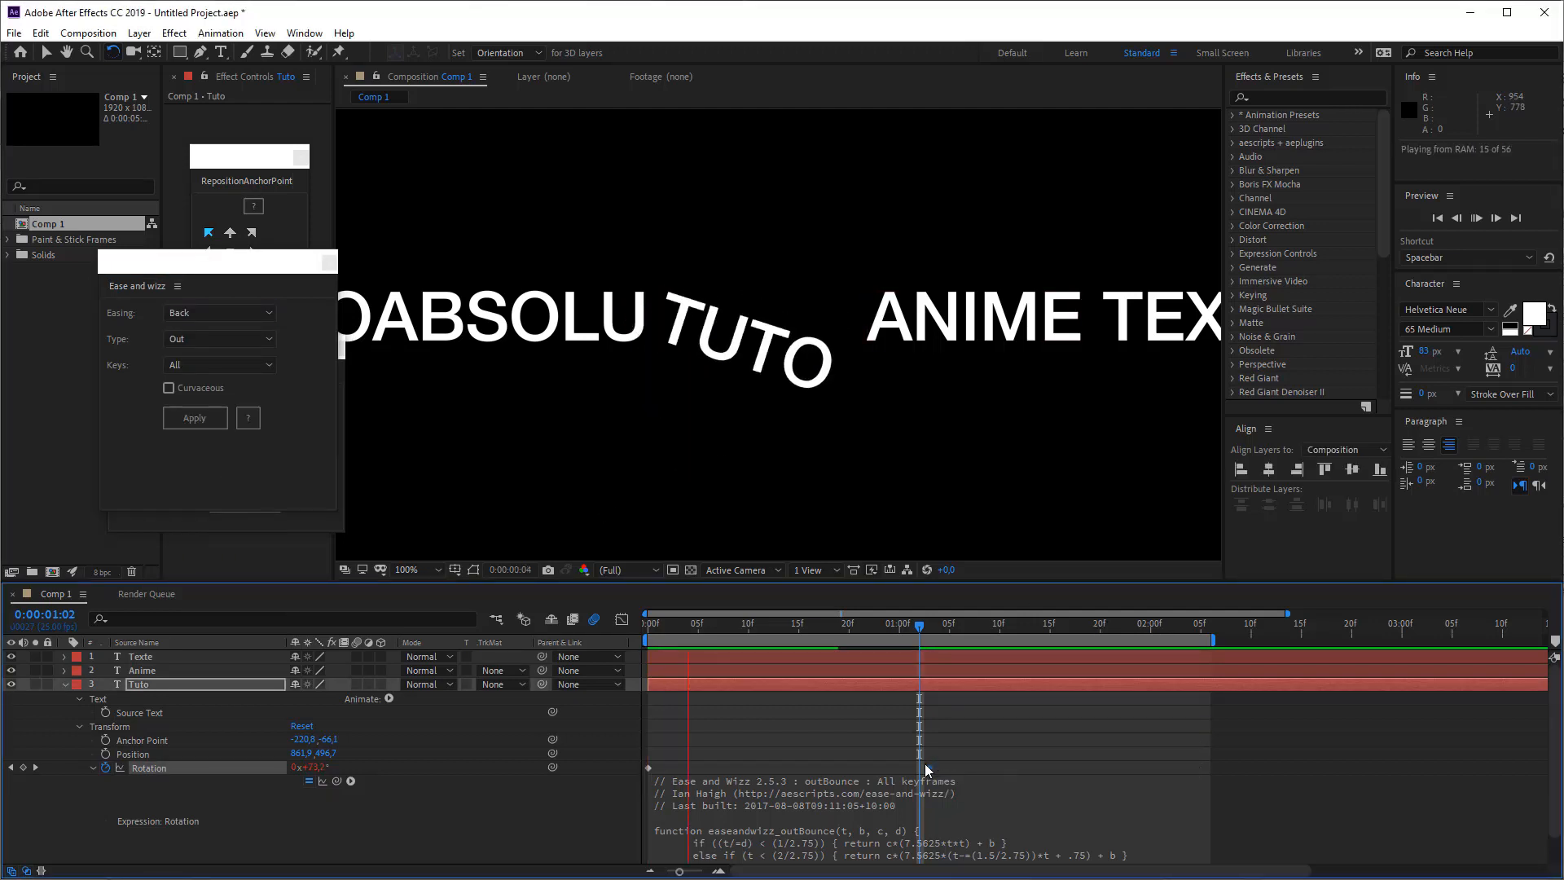
{"action": "key", "text": "space"}
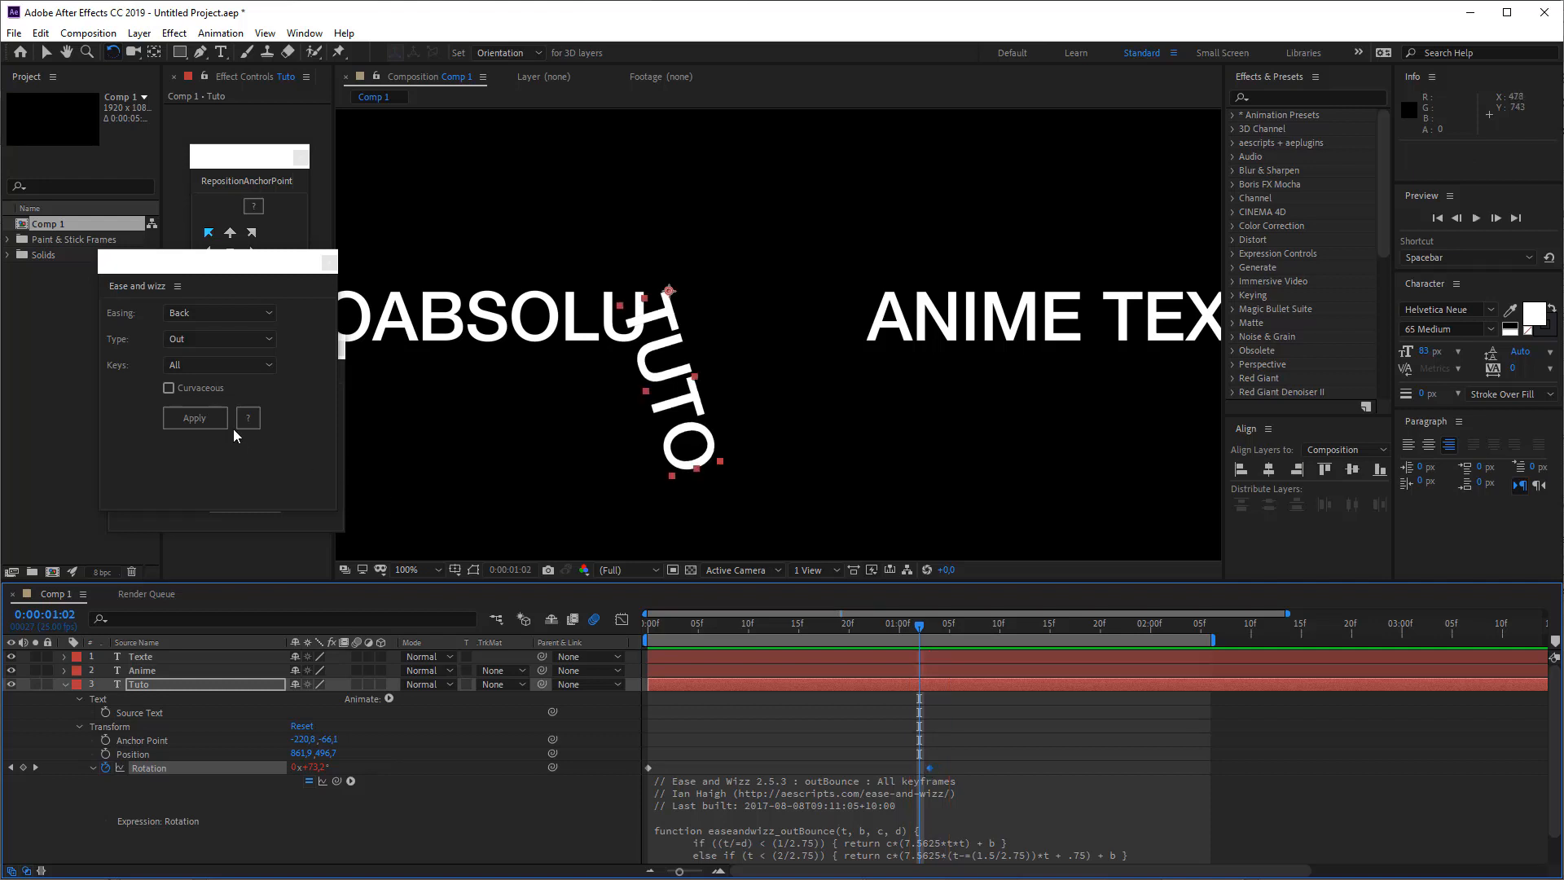
Apply the Back easing with type Out to Tuto's rotation and preview the overshoot
{"action": "left_click", "coordinate": [196, 420]}
{"action": "key", "text": "space"}
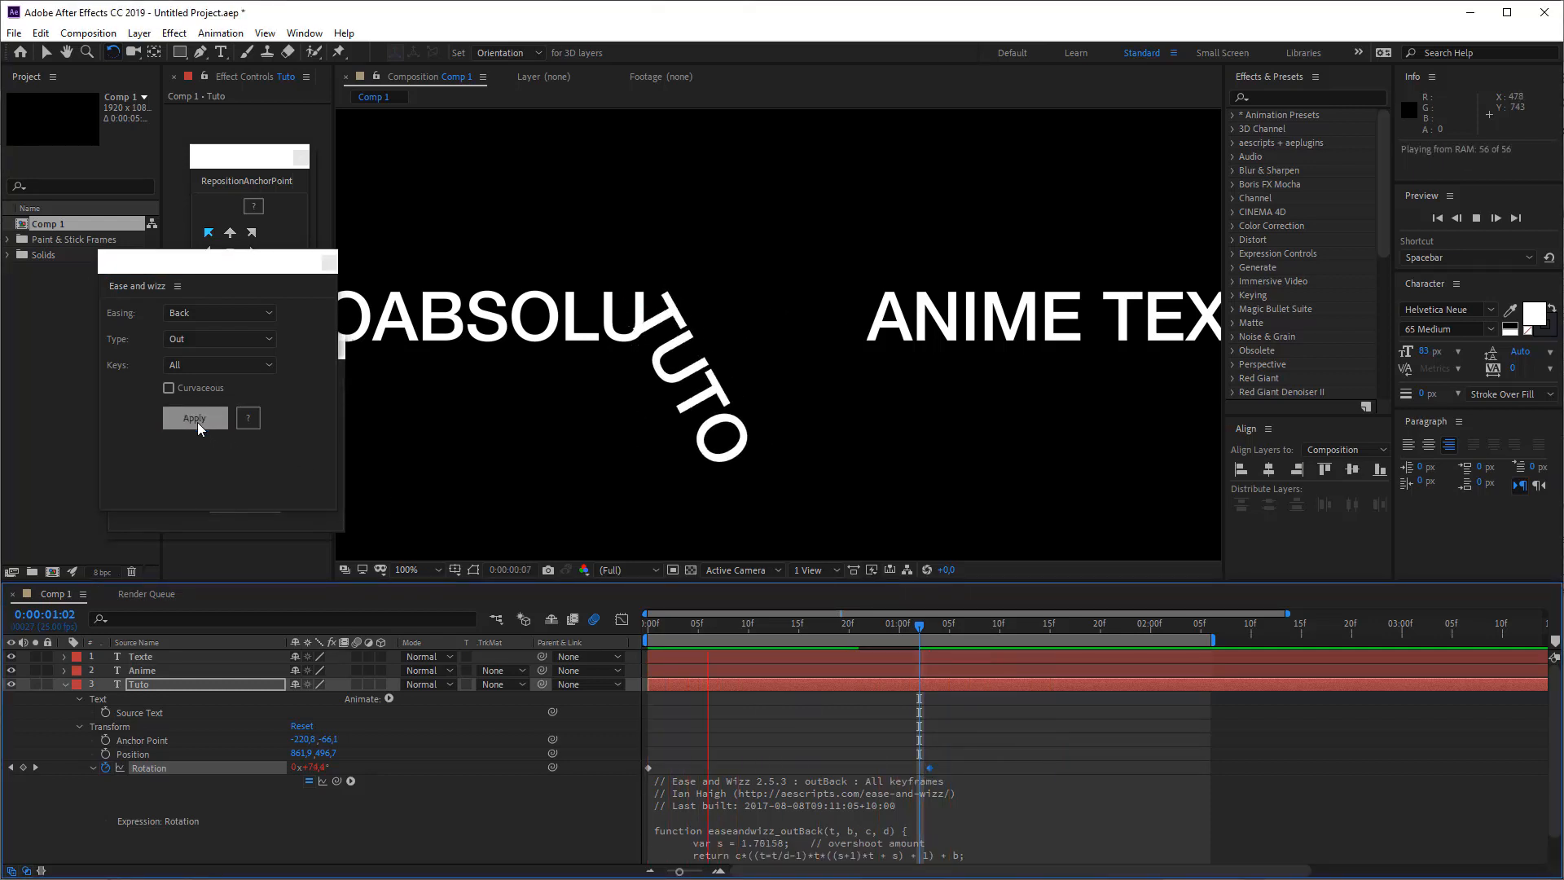
{"action": "key", "text": "space"}
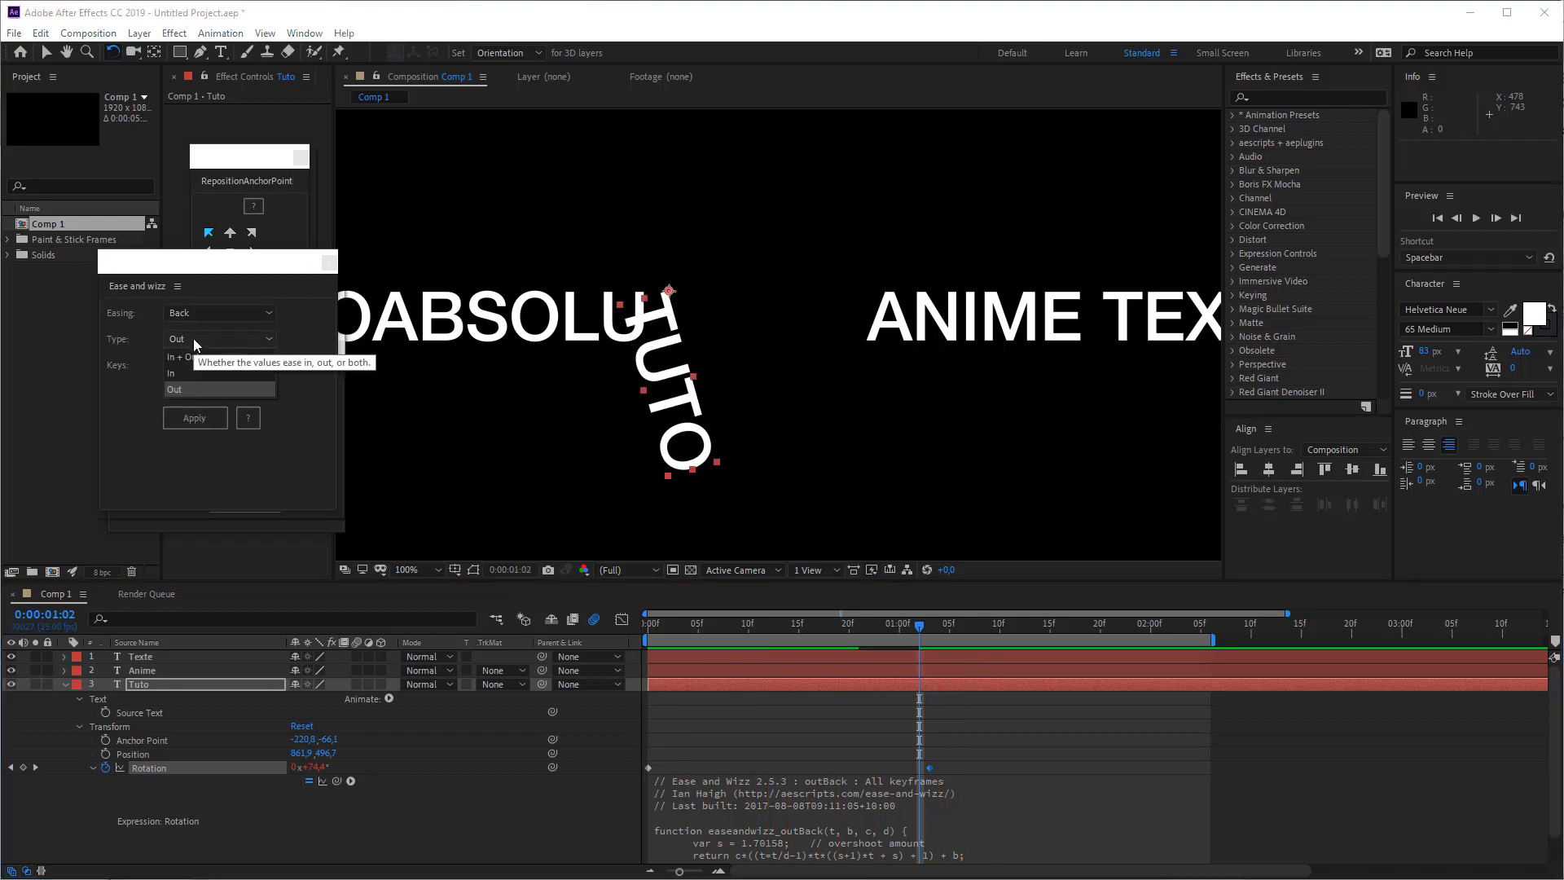
Change the Back easing type to In + Out, apply it to Tuto's rotation and preview it
{"action": "left_click", "coordinate": [193, 339]}
{"action": "left_click", "coordinate": [198, 358]}
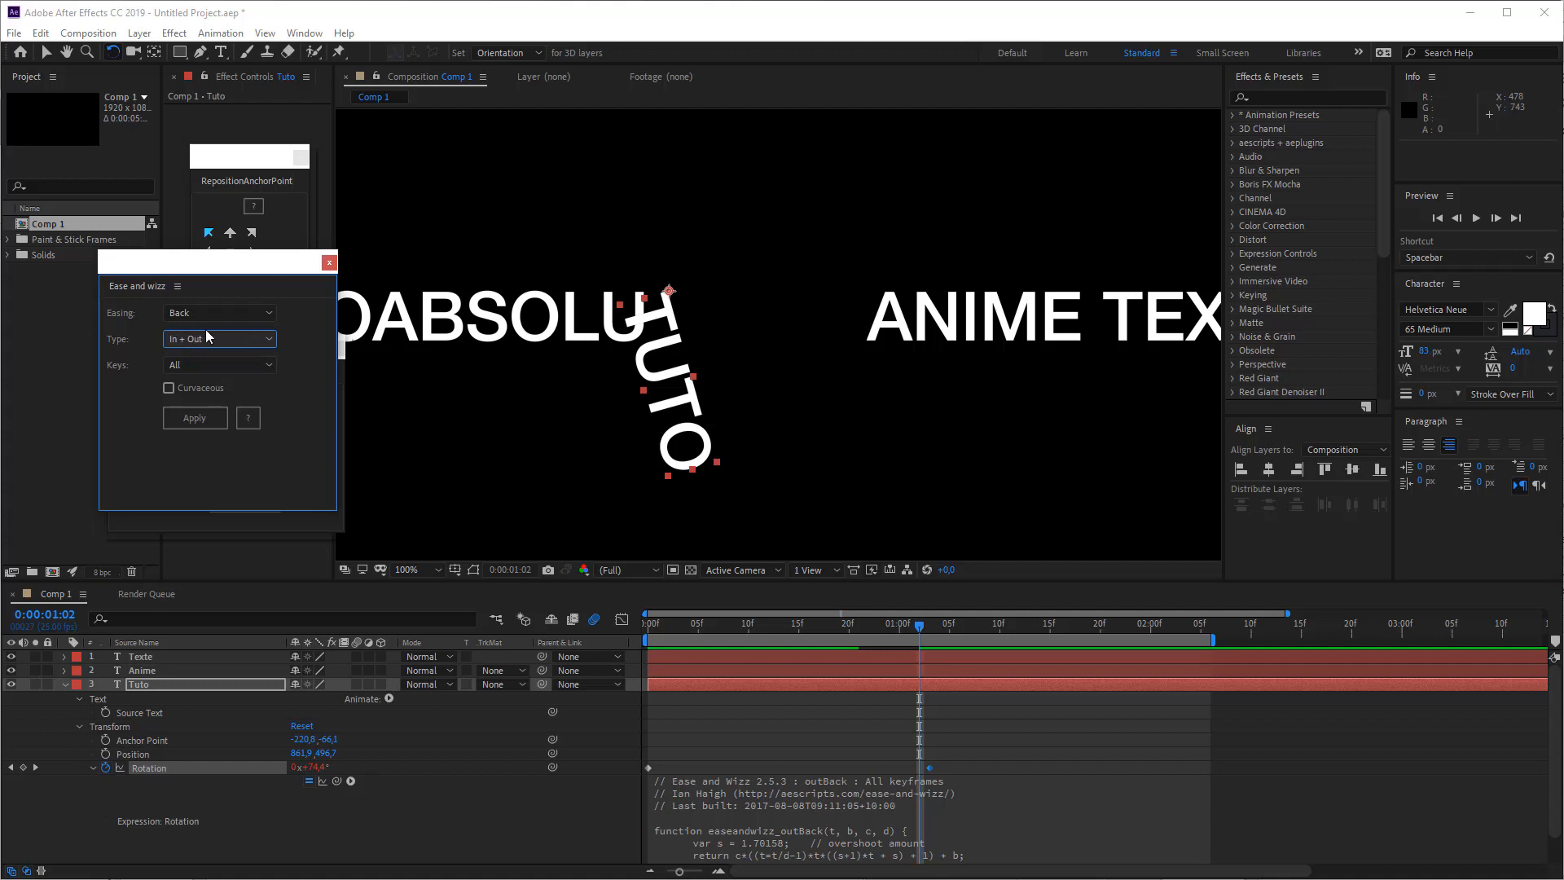
{"action": "left_click", "coordinate": [197, 417]}
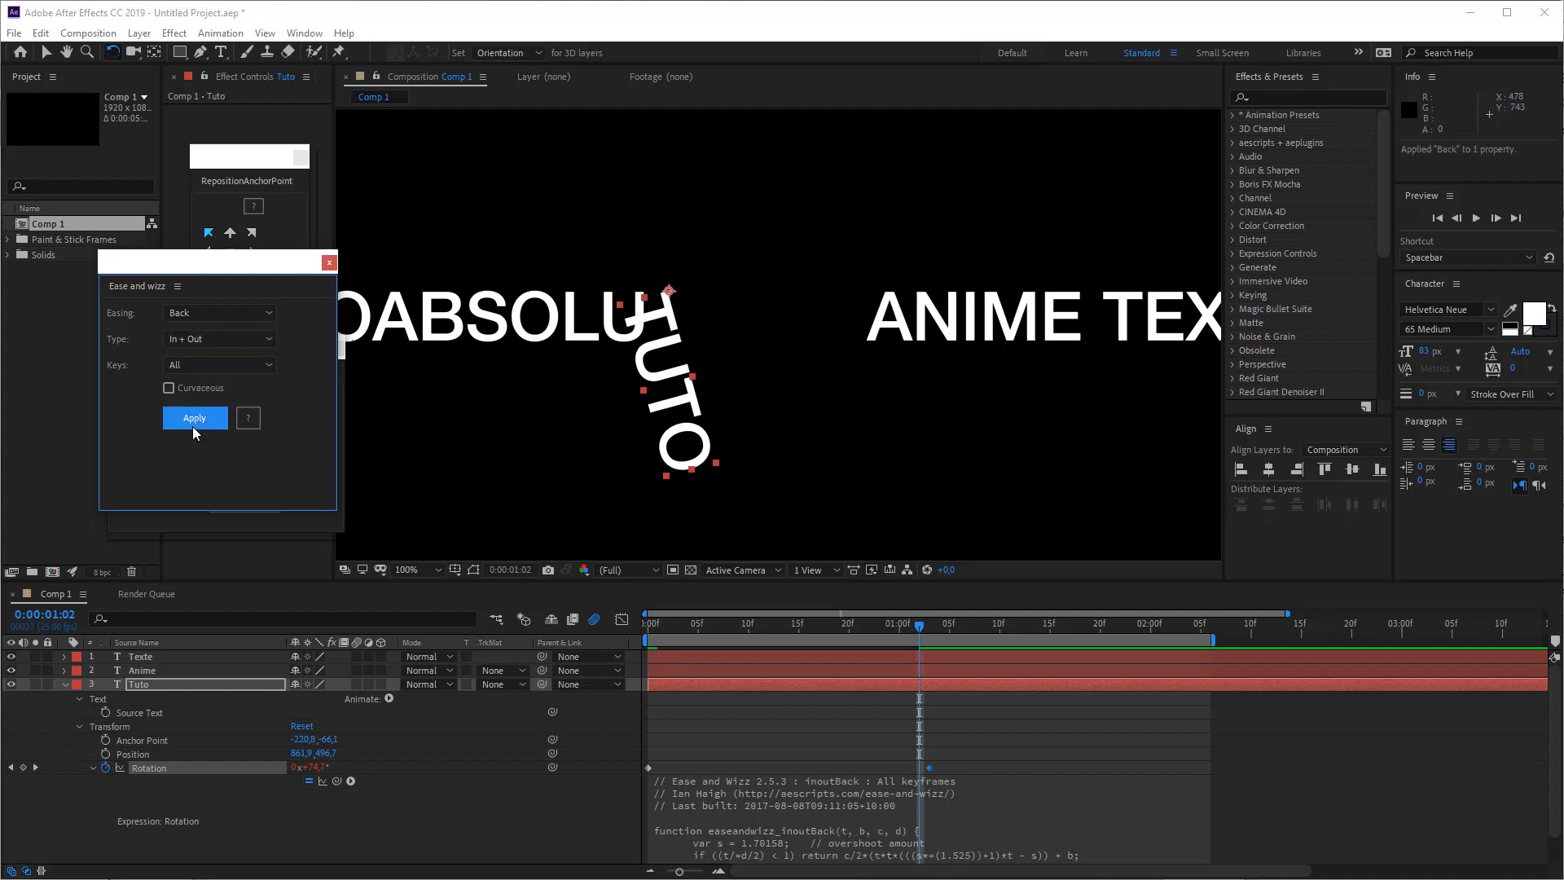
{"action": "key", "text": "space"}
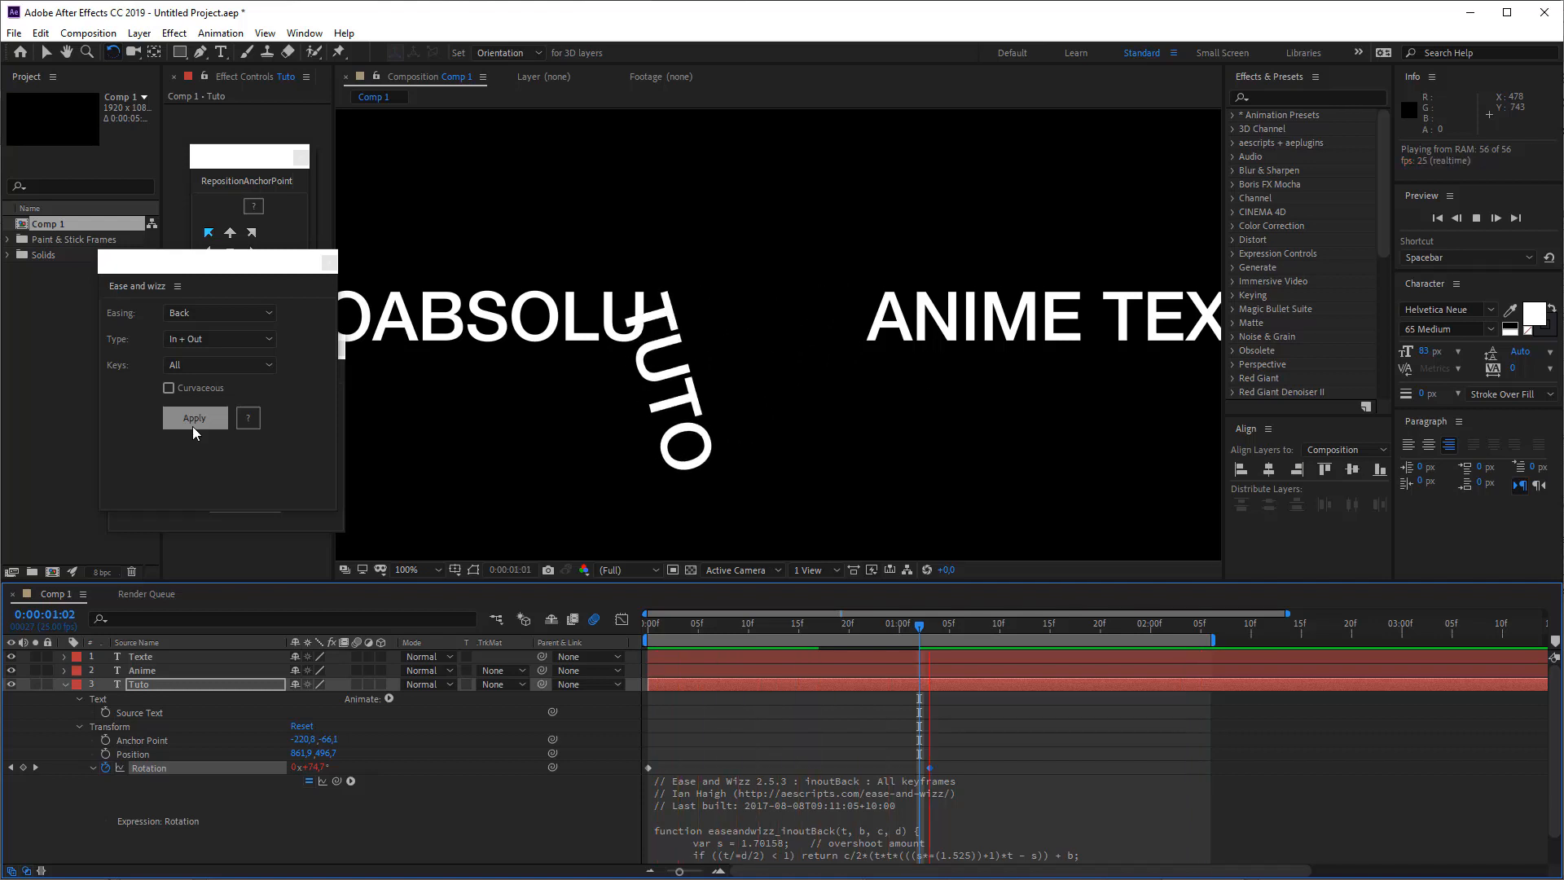
{"action": "key", "text": "space"}
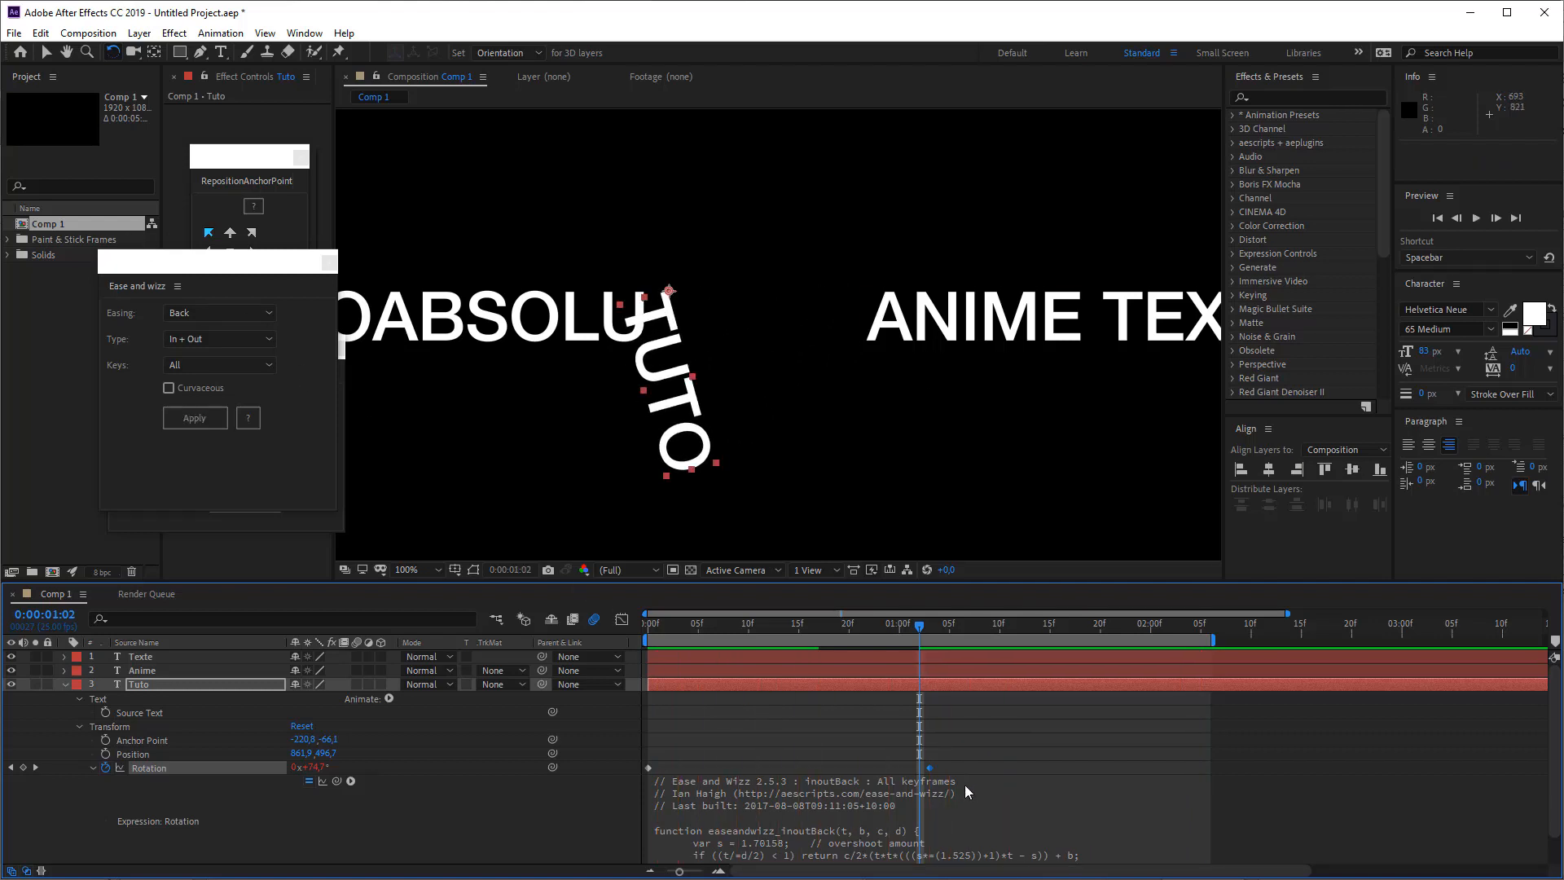
Shift both Tuto rotation keyframes together so the first sits at about 0:00:00:13, and preview the animation
{"action": "left_click_drag", "start_coordinate": [954, 770], "coordinate": [771, 774]}
{"action": "key", "text": "space"}
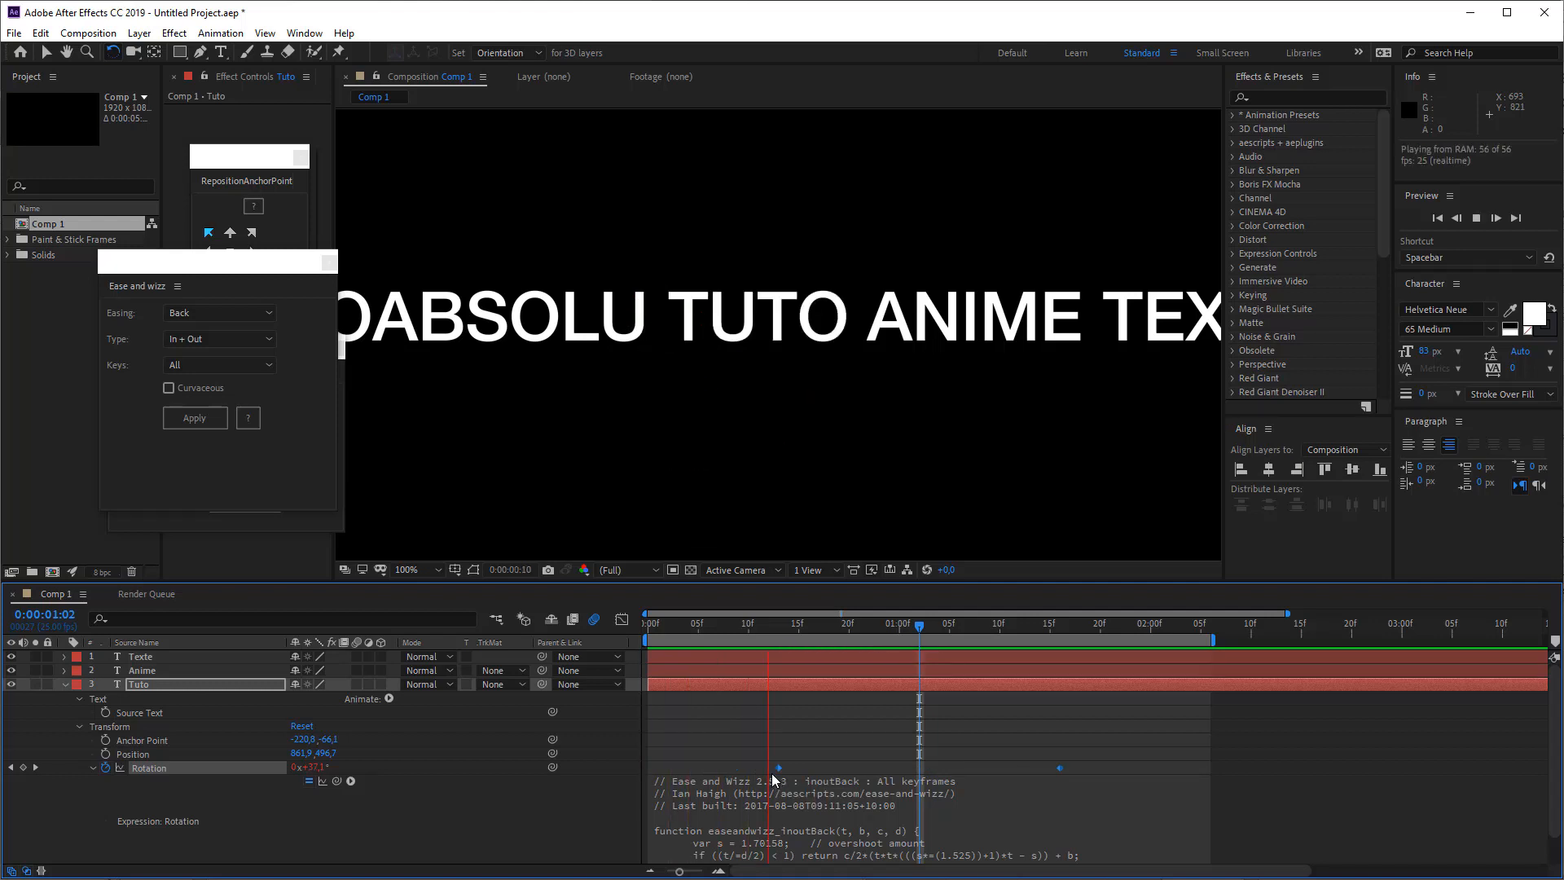
{"action": "key", "text": "space"}
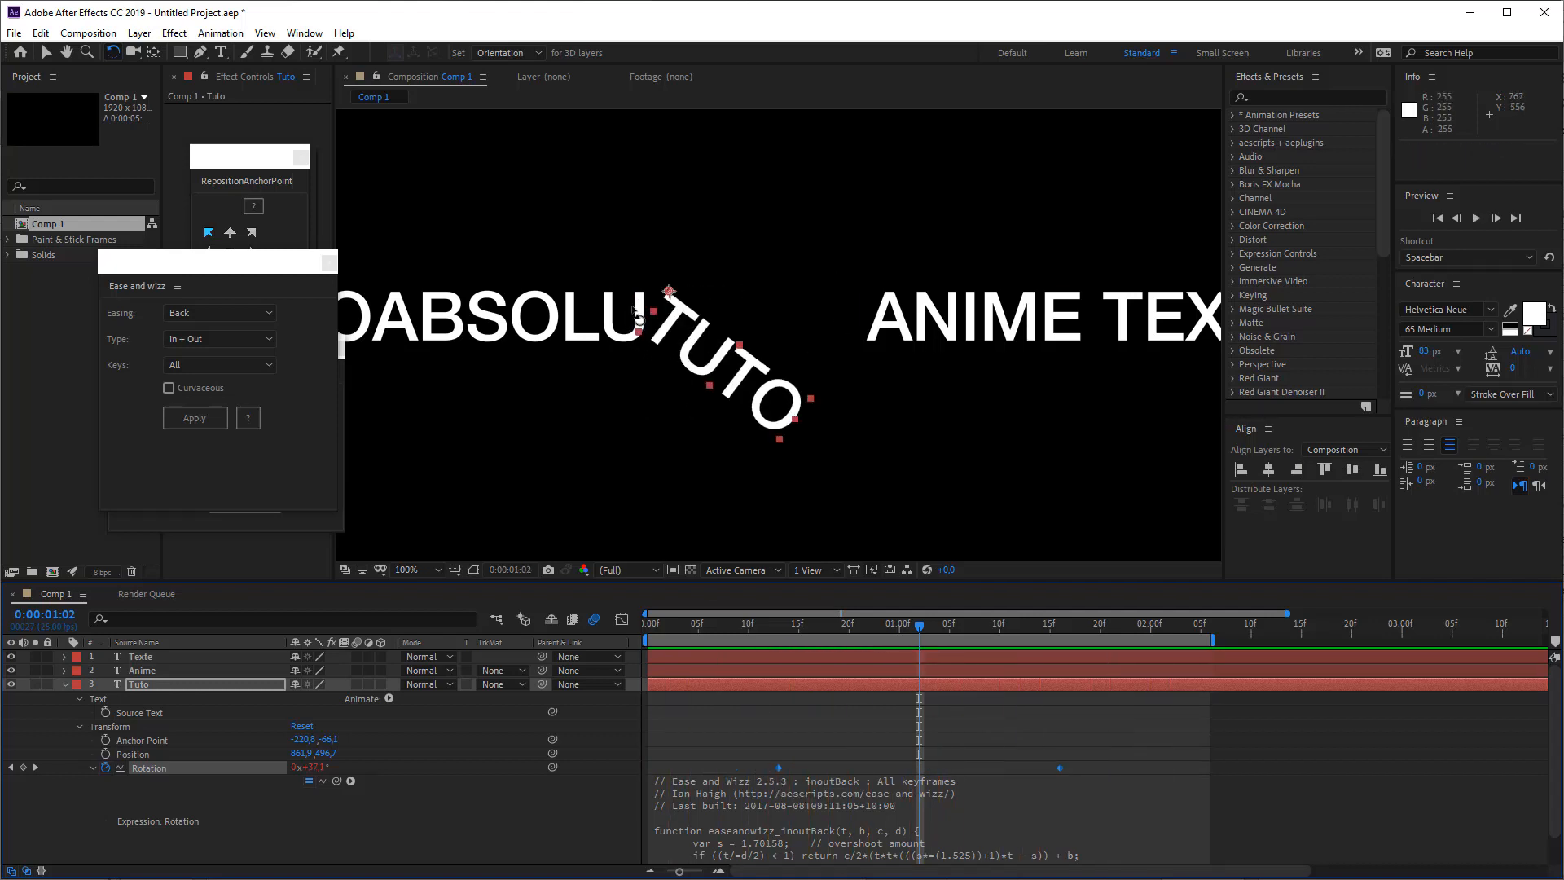
Apply Elastic easing with type Out to Tuto's rotation keyframes and preview the animation
{"action": "left_click", "coordinate": [199, 339]}
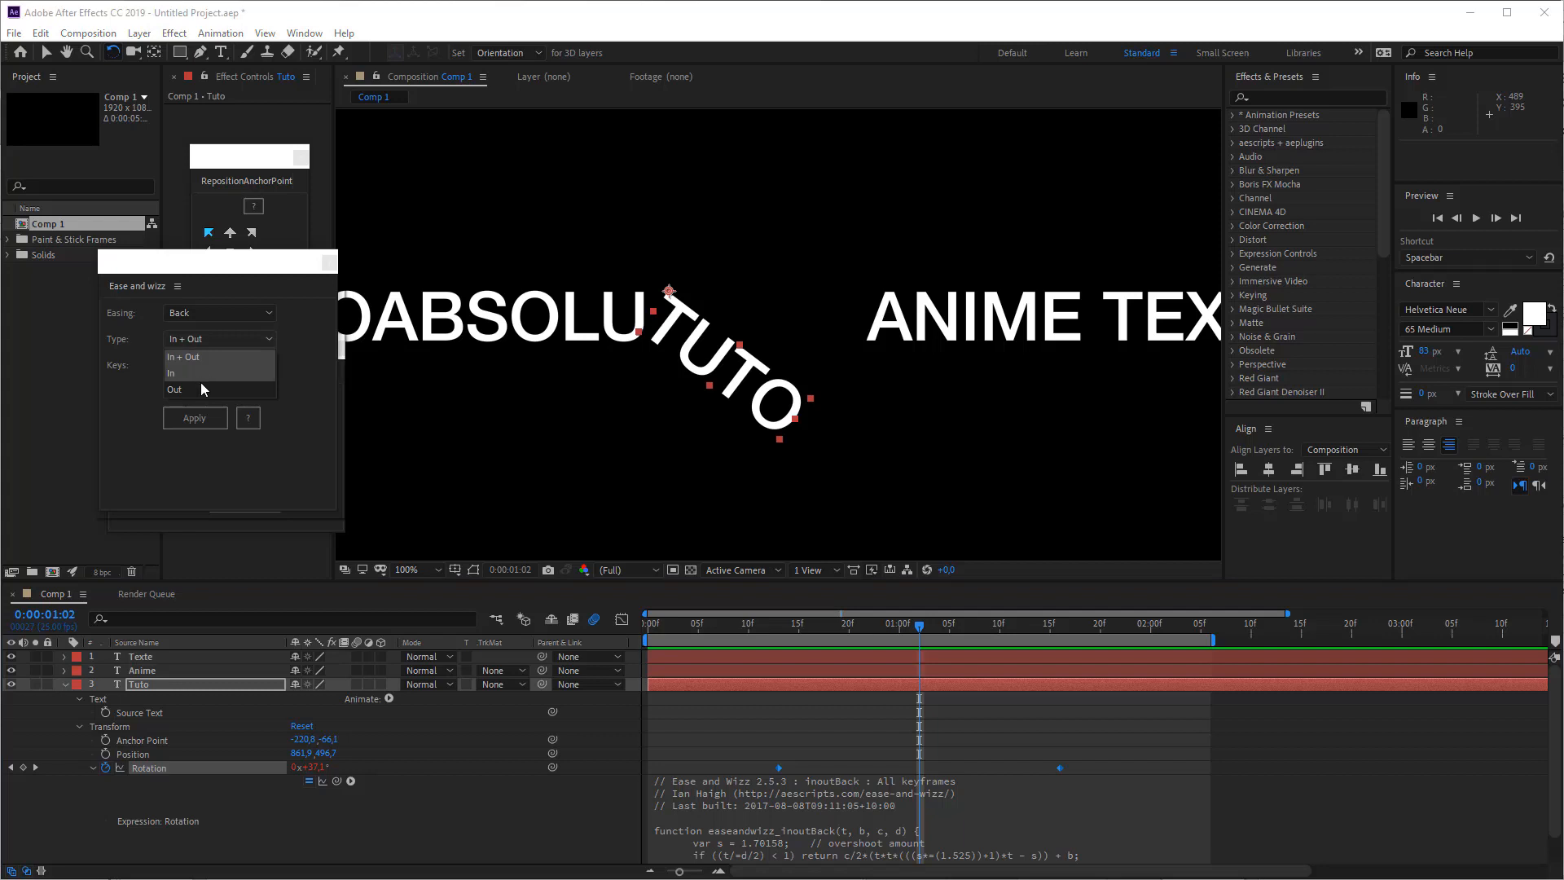
{"action": "left_click", "coordinate": [202, 353]}
{"action": "left_click", "coordinate": [204, 313]}
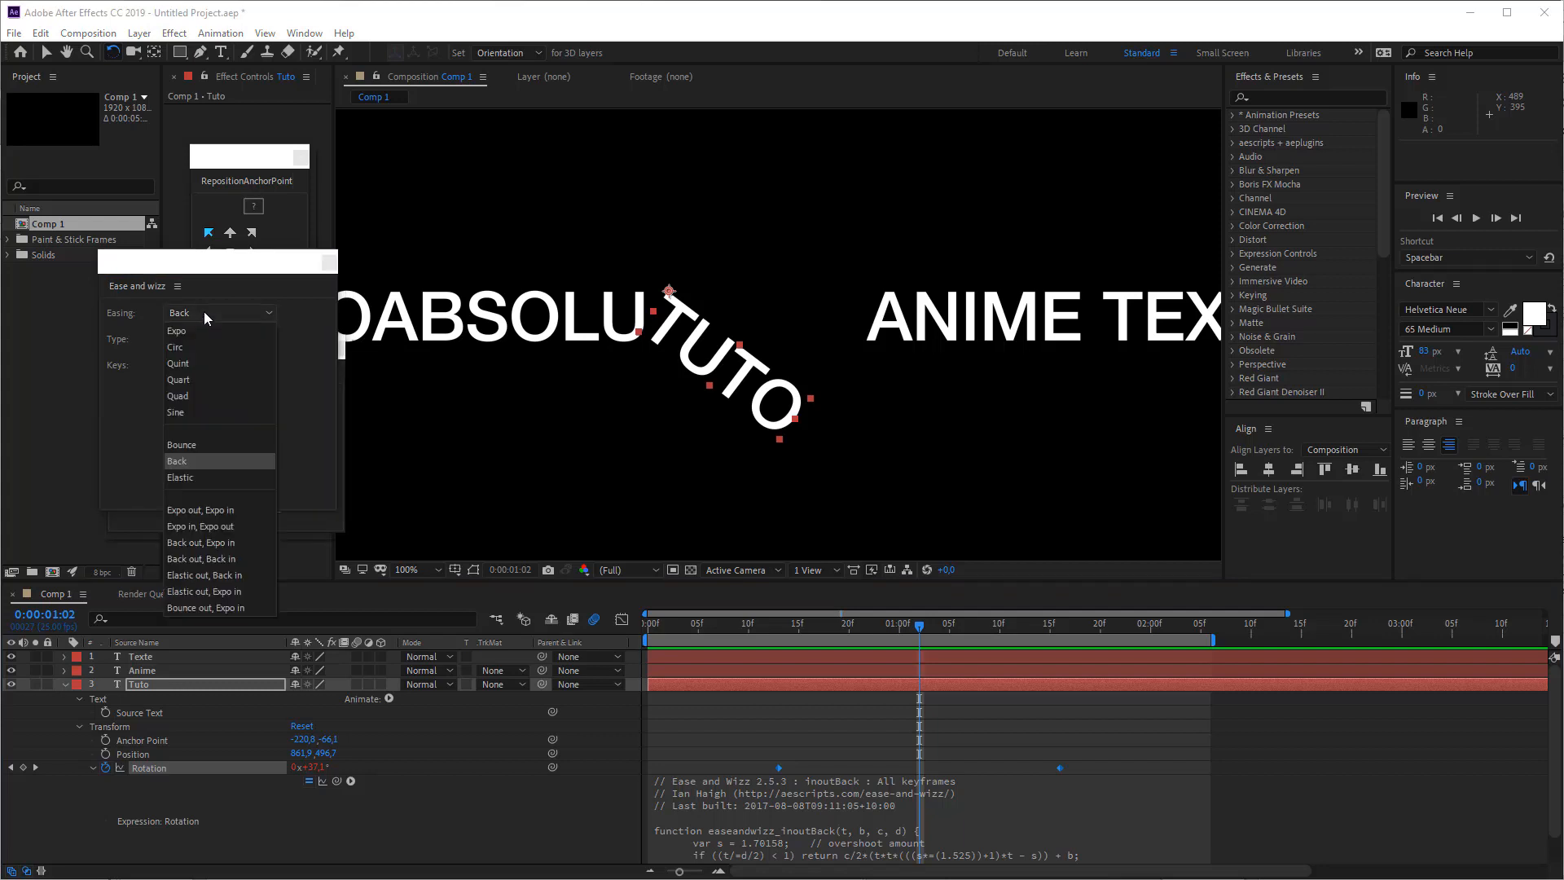
{"action": "left_click", "coordinate": [212, 479]}
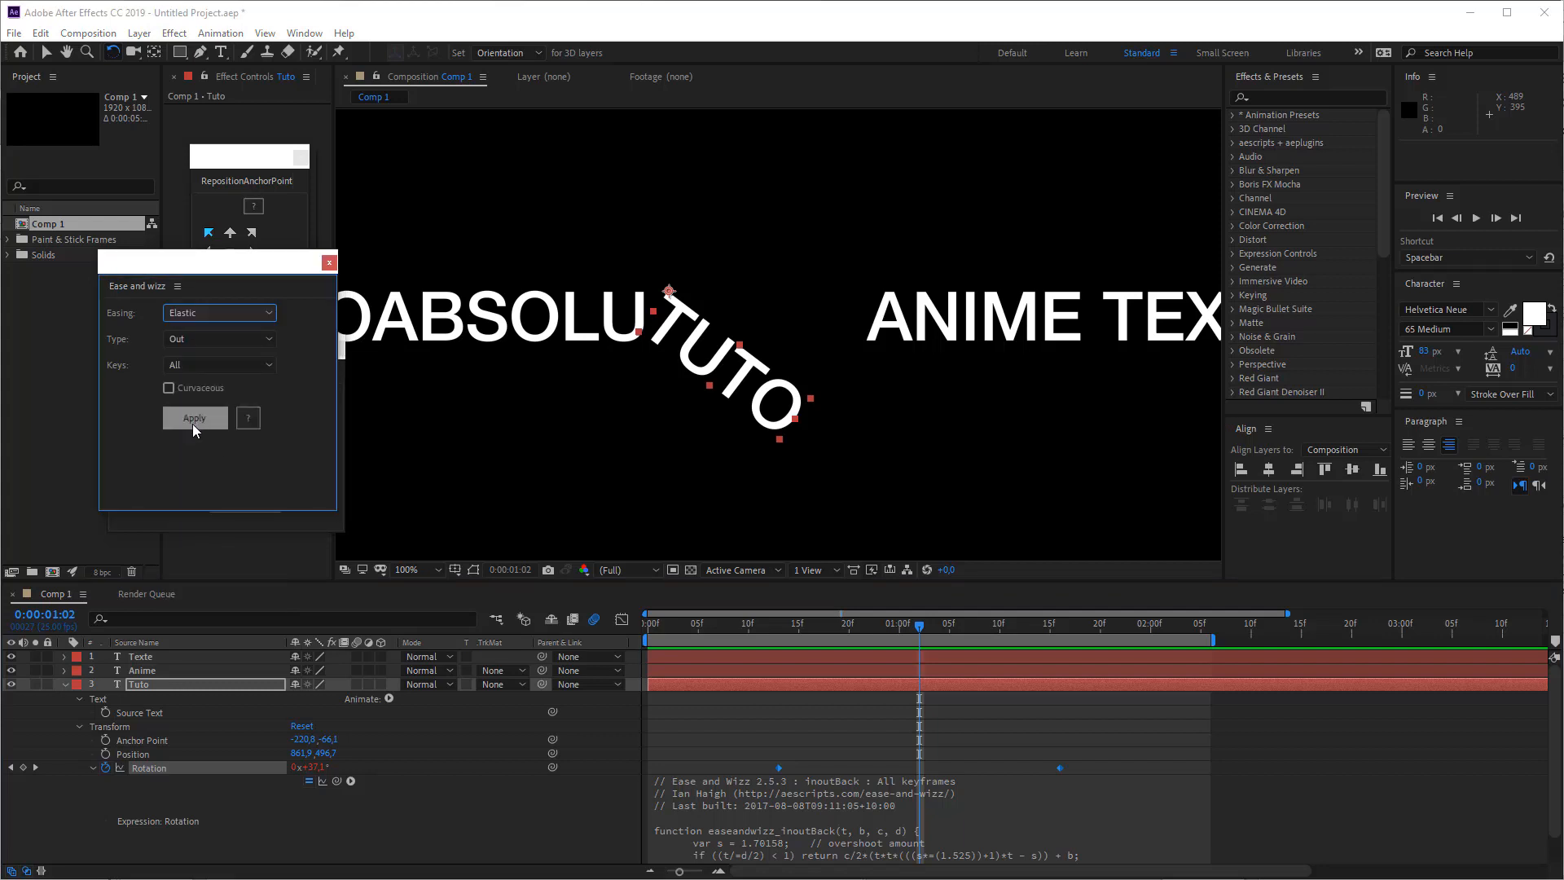
{"action": "left_click", "coordinate": [194, 420]}
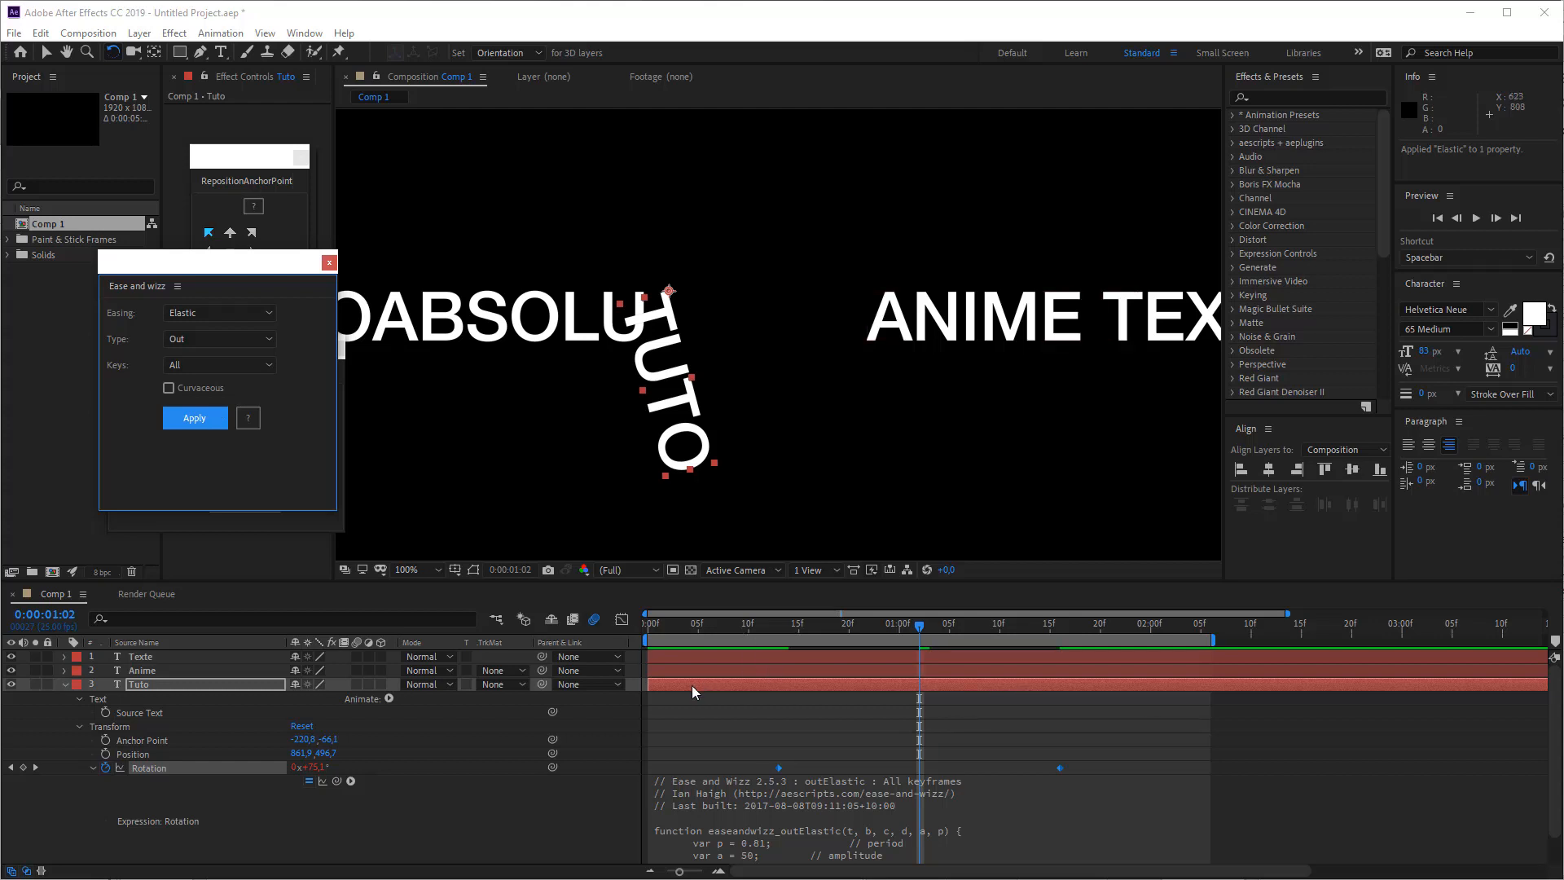
{"action": "key", "text": "space"}
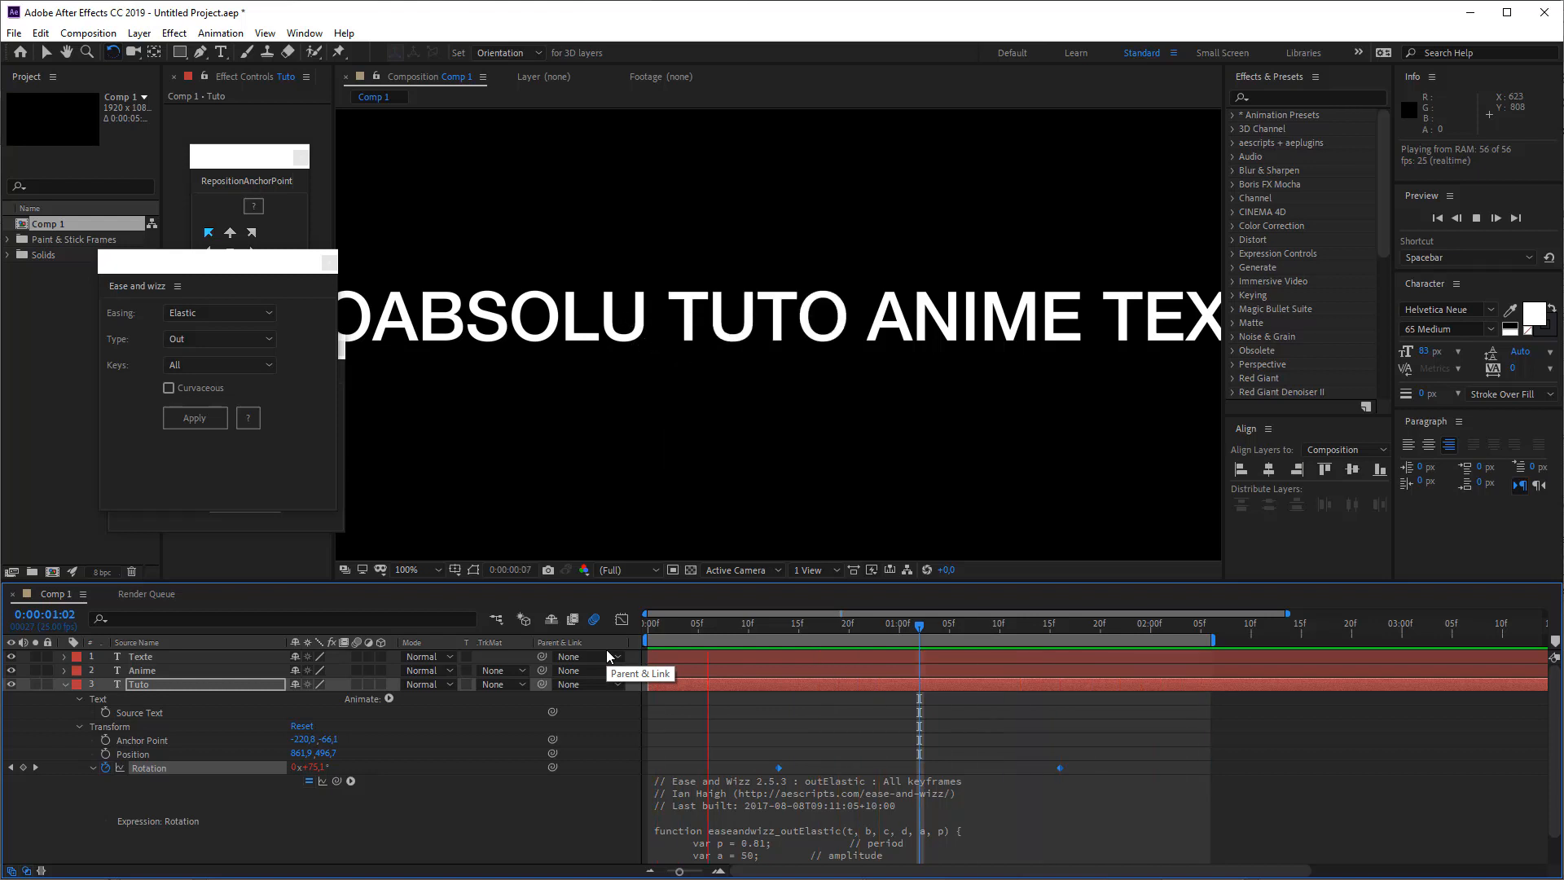
{"action": "key", "text": "space"}
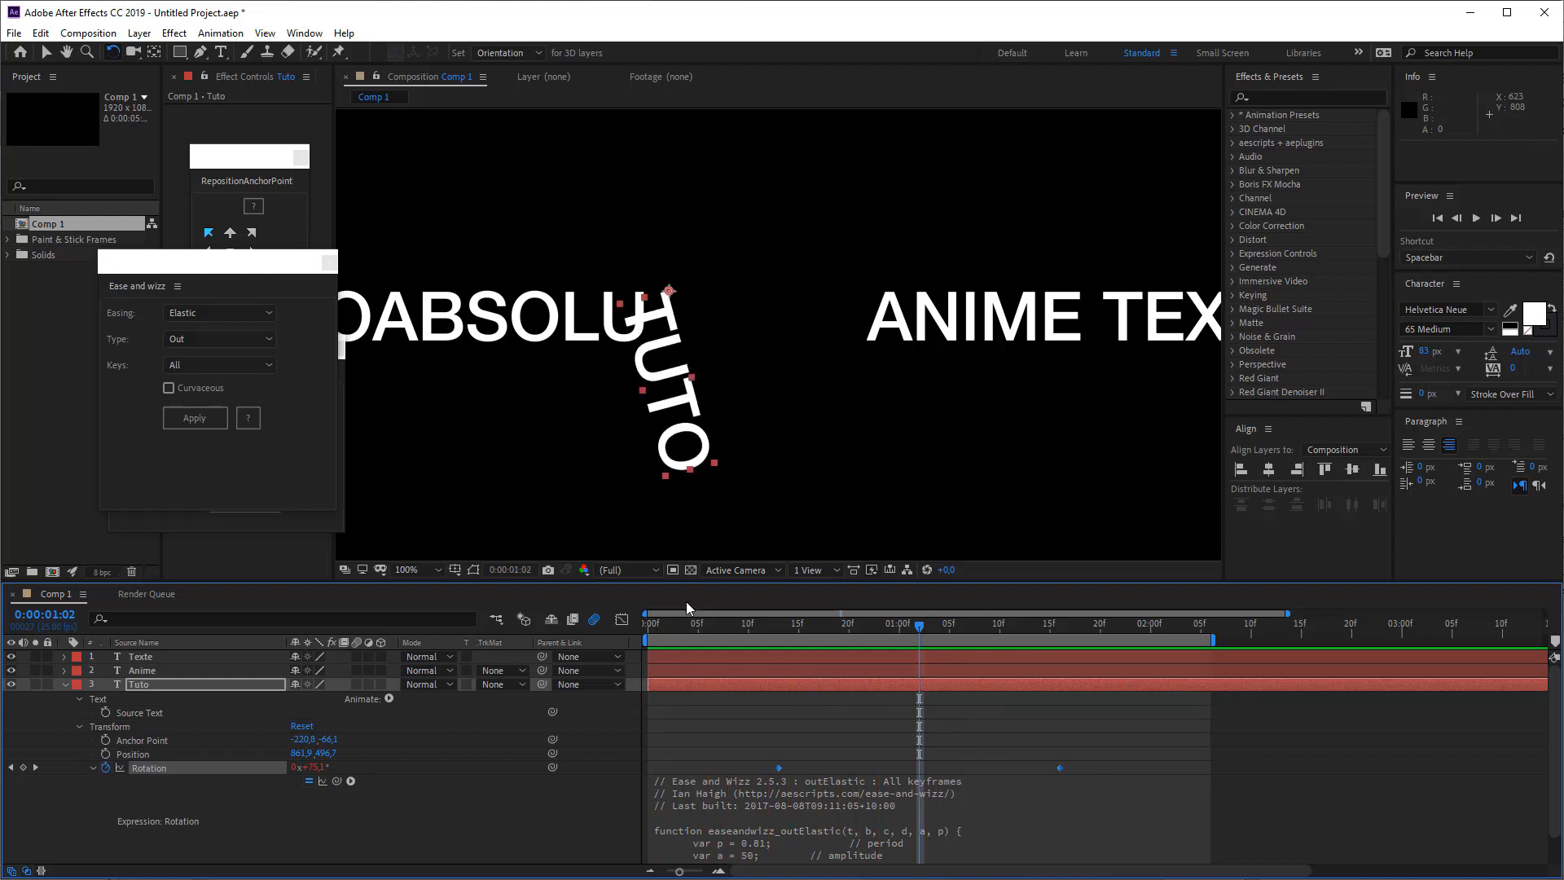
Spread Tuto's rotation keyframes to 0:00:00:01 and 0:00:02:05, keeping the Elastic easing, and preview the animation
{"action": "left_click", "coordinate": [185, 313]}
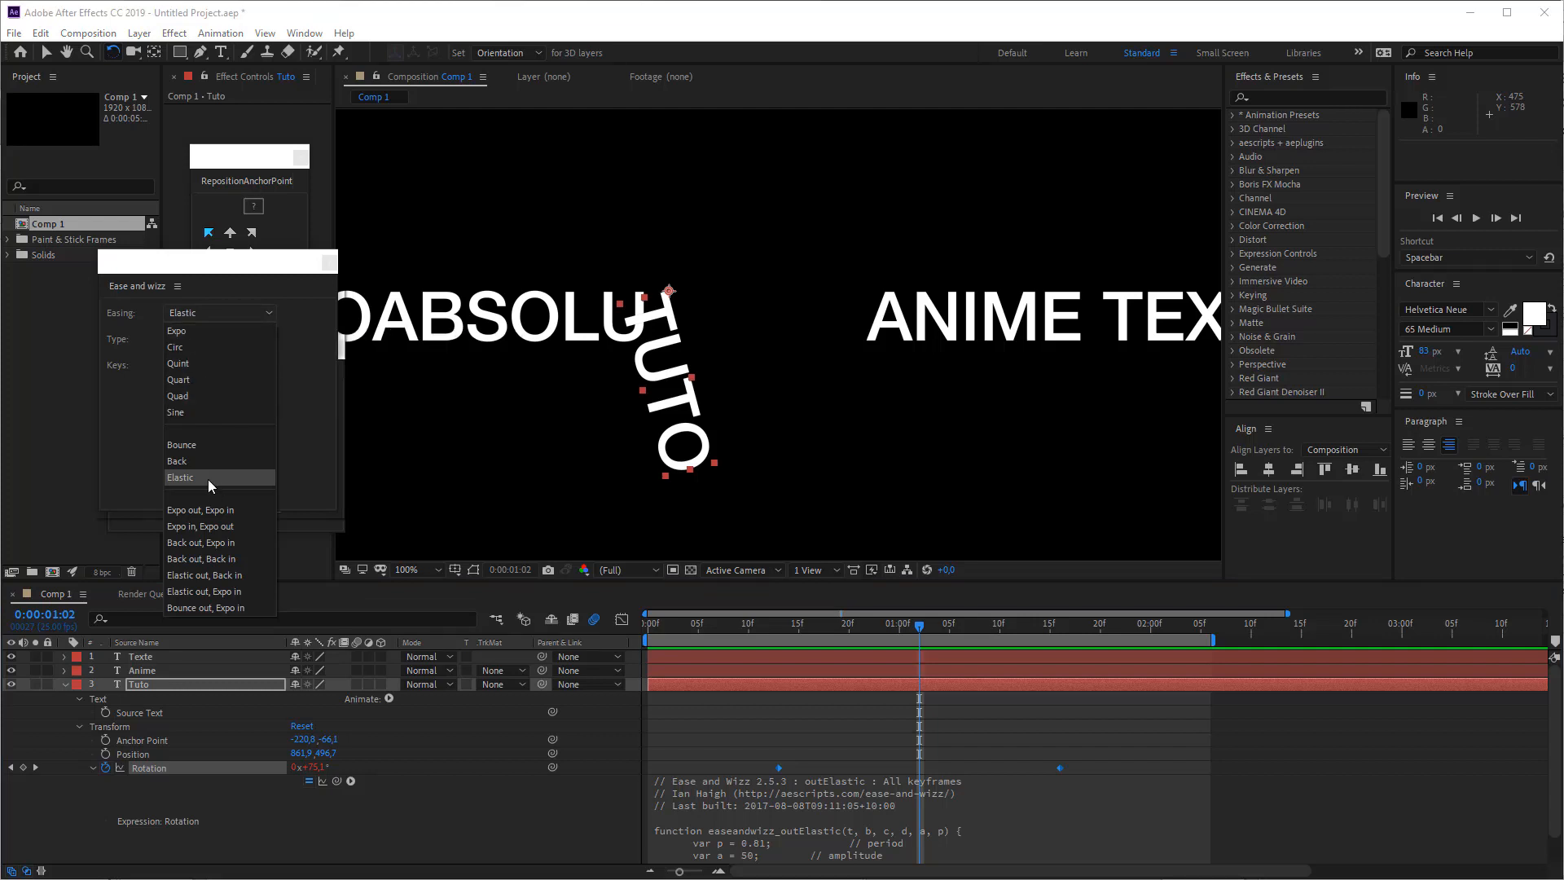
{"action": "left_click", "coordinate": [780, 774]}
{"action": "left_click_drag", "start_coordinate": [779, 768], "coordinate": [658, 769]}
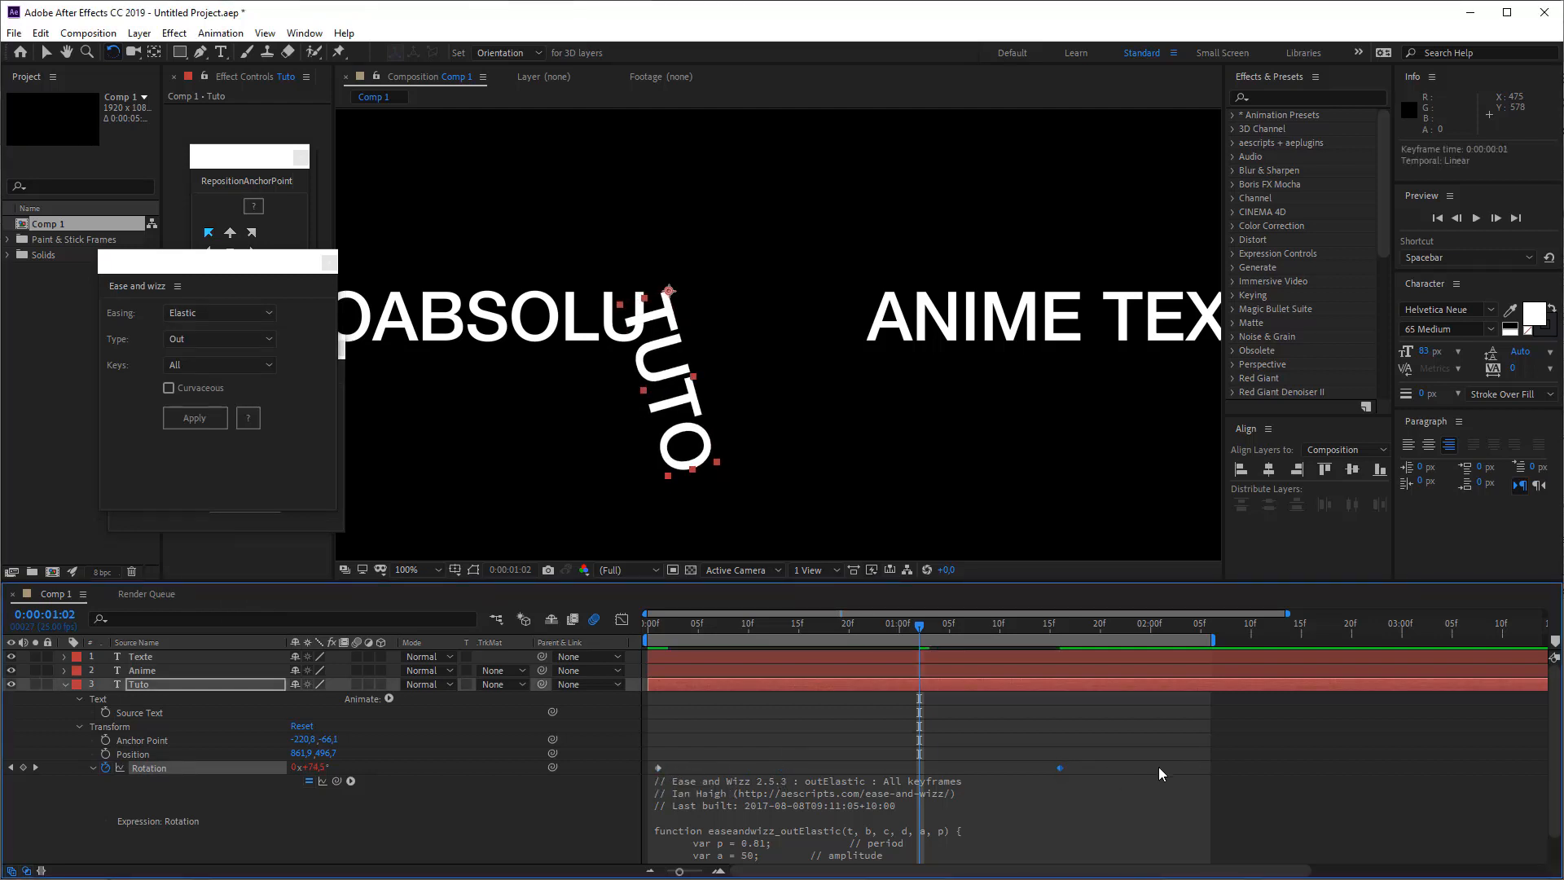
{"action": "left_click_drag", "start_coordinate": [1070, 768], "coordinate": [1200, 771]}
{"action": "key", "text": "space"}
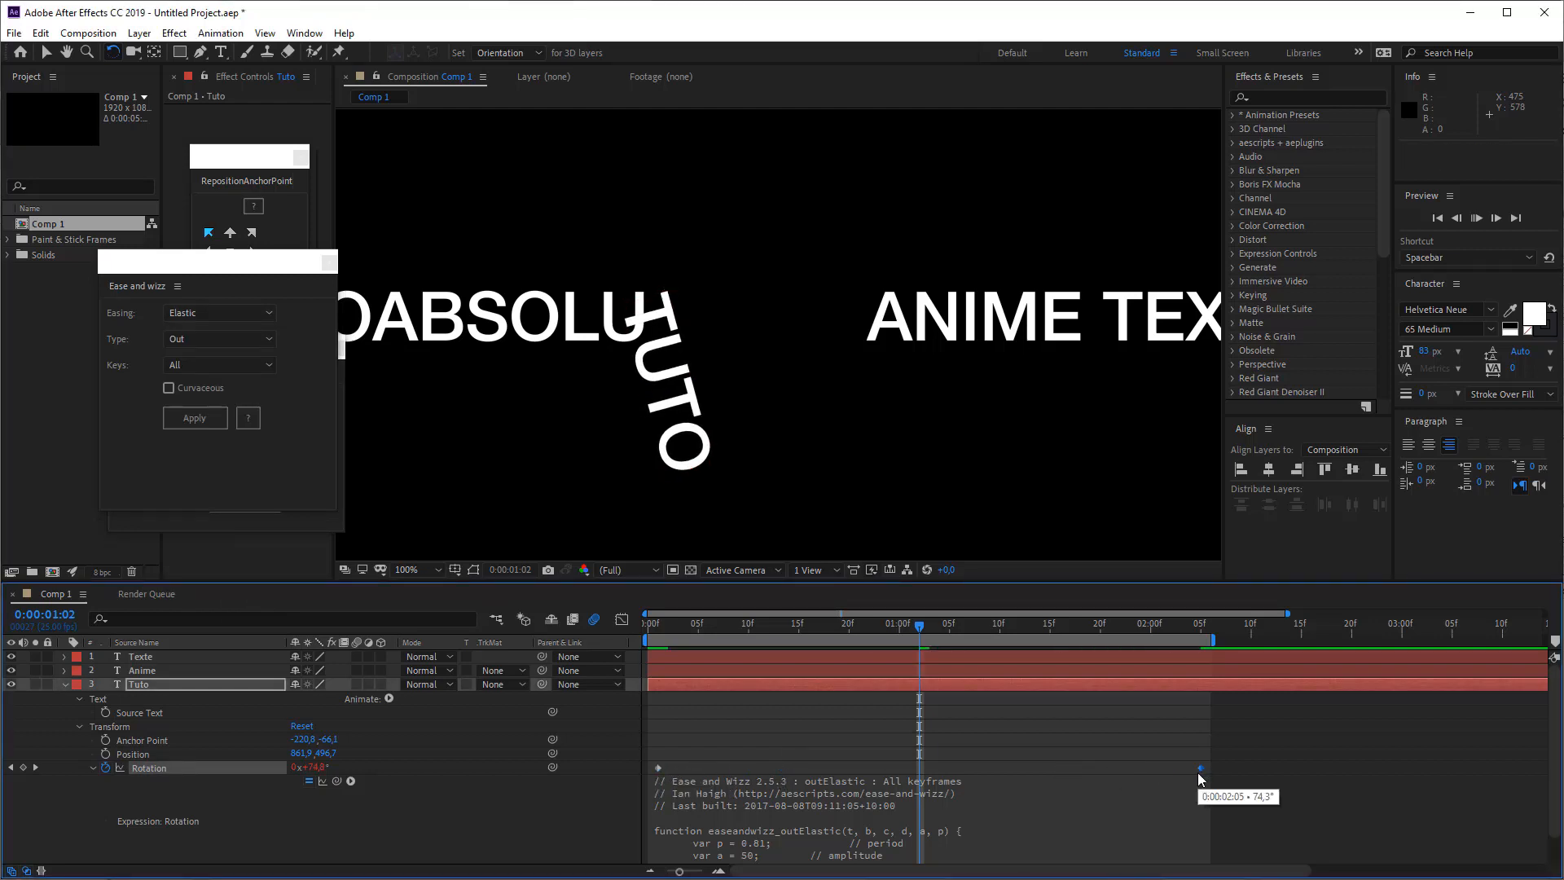
{"action": "key", "text": "space"}
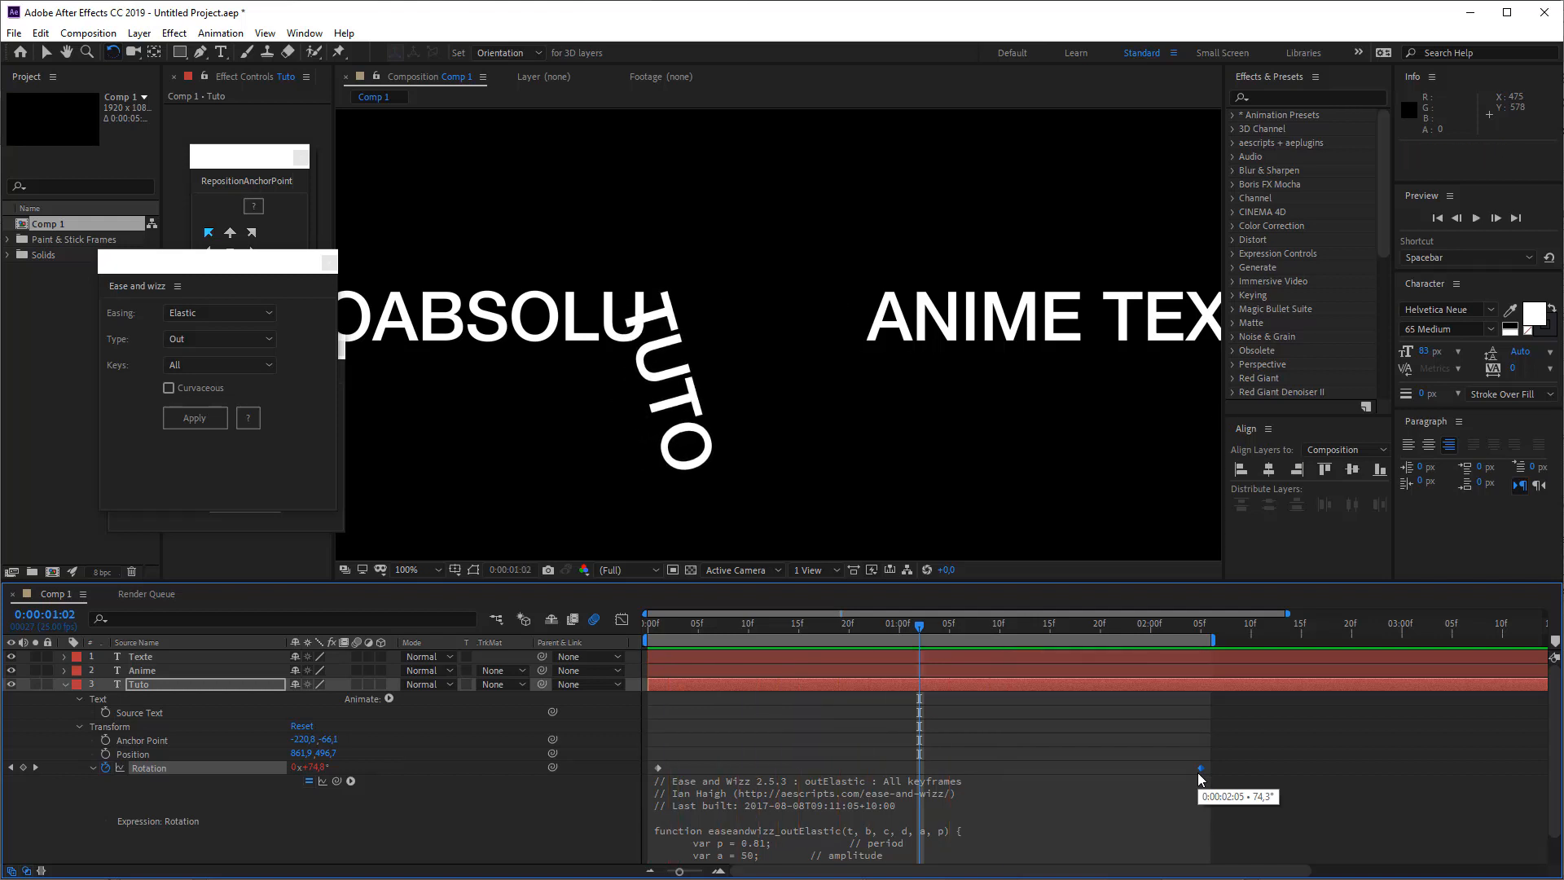
Animate Anime's Position straight downward, with the first keyframe at 0:00:00:04 and the second at 0:00:01:15
{"action": "left_click", "coordinate": [978, 319]}
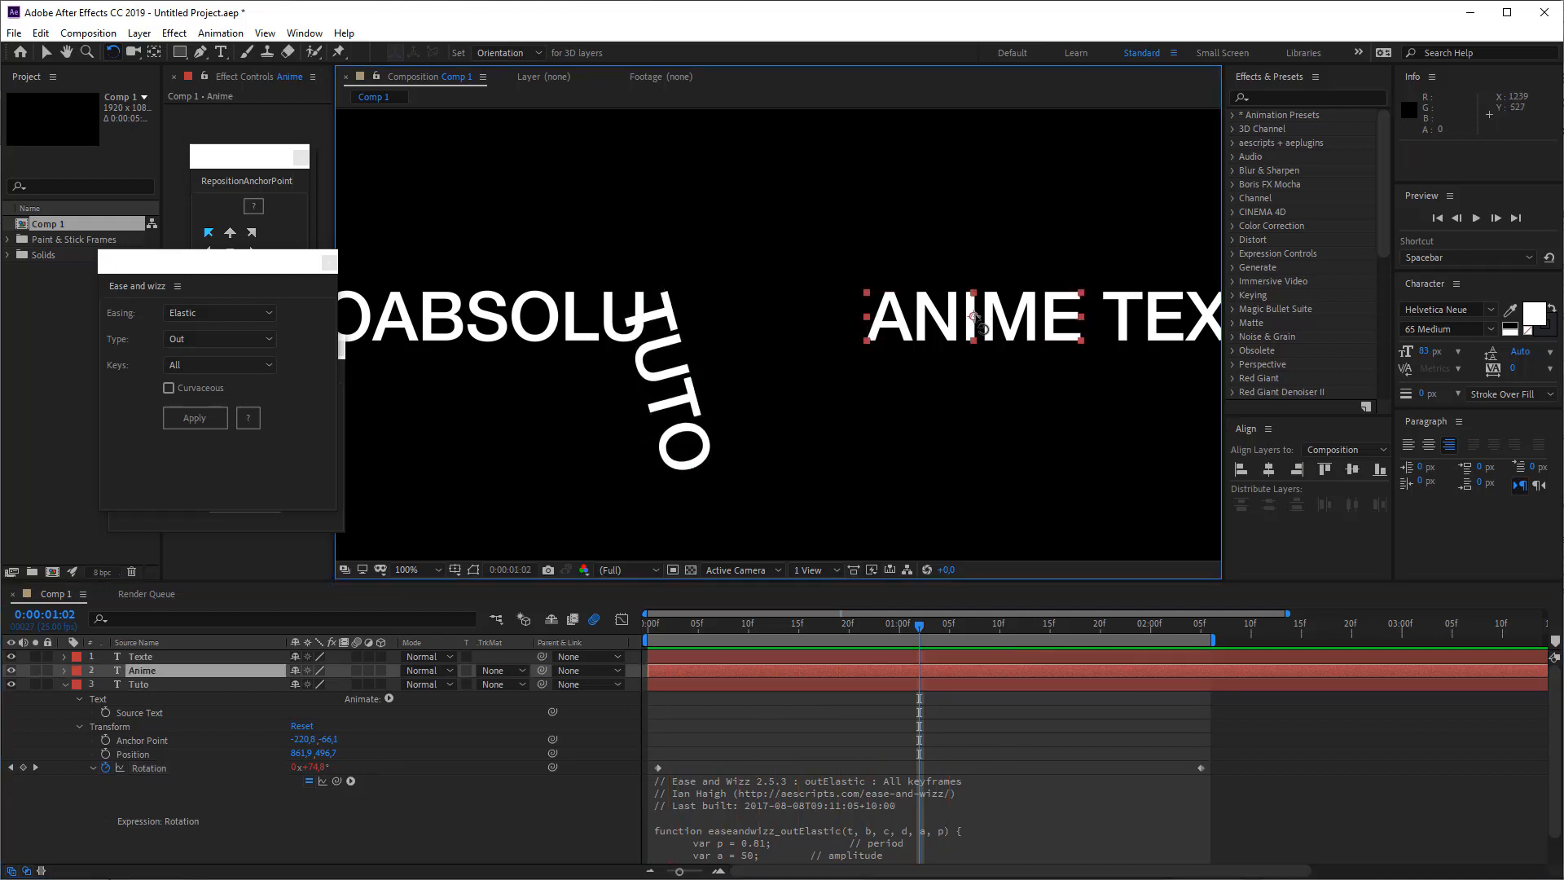
{"action": "key", "text": "p"}
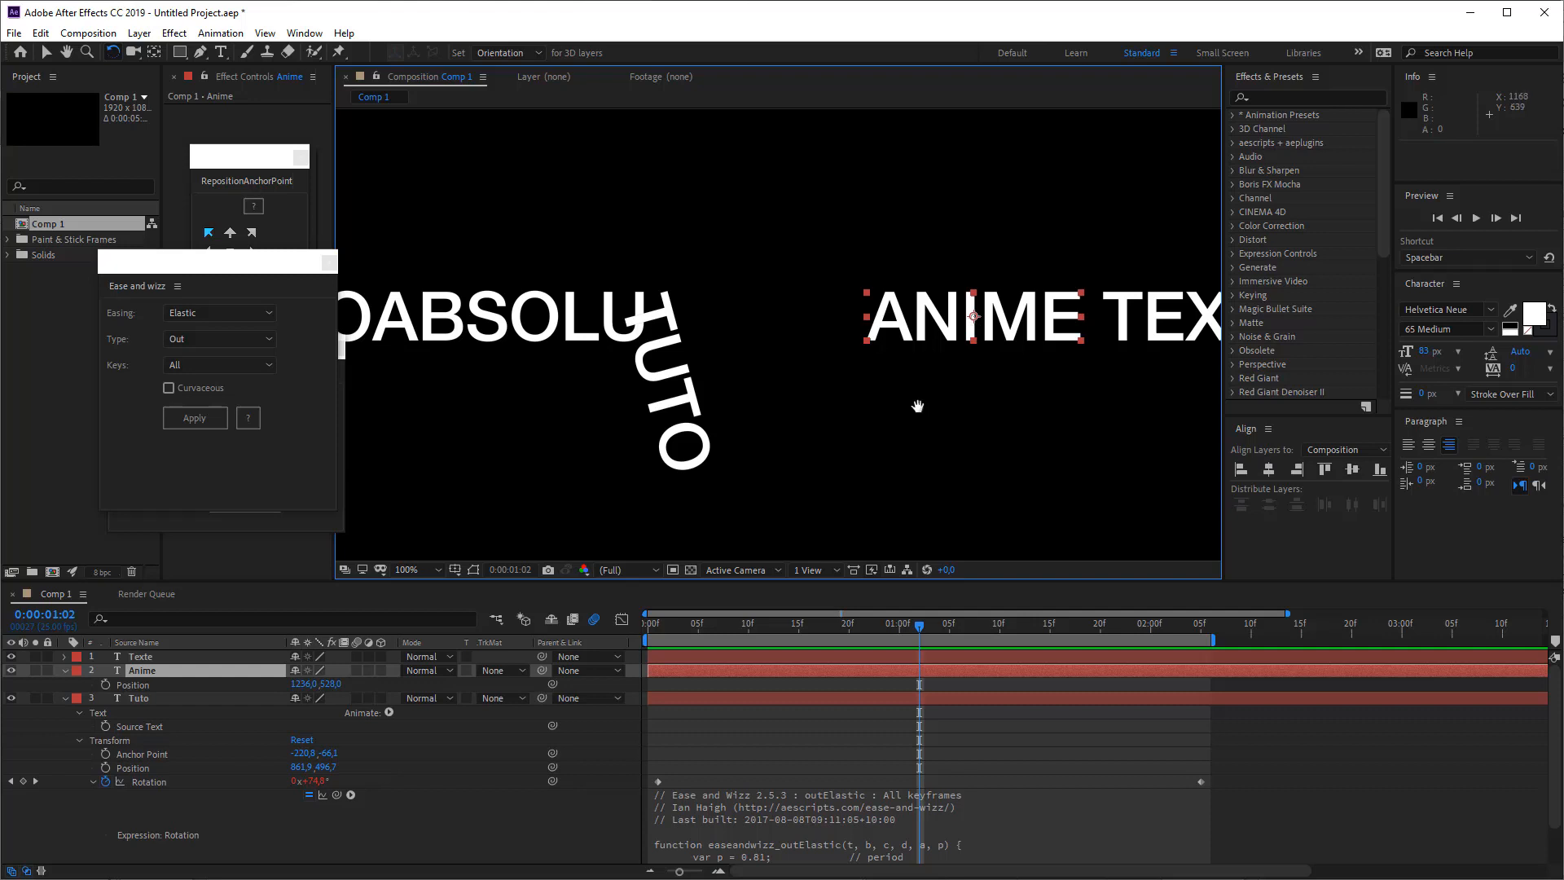
{"action": "left_click_drag", "start_coordinate": [918, 406], "coordinate": [809, 273]}
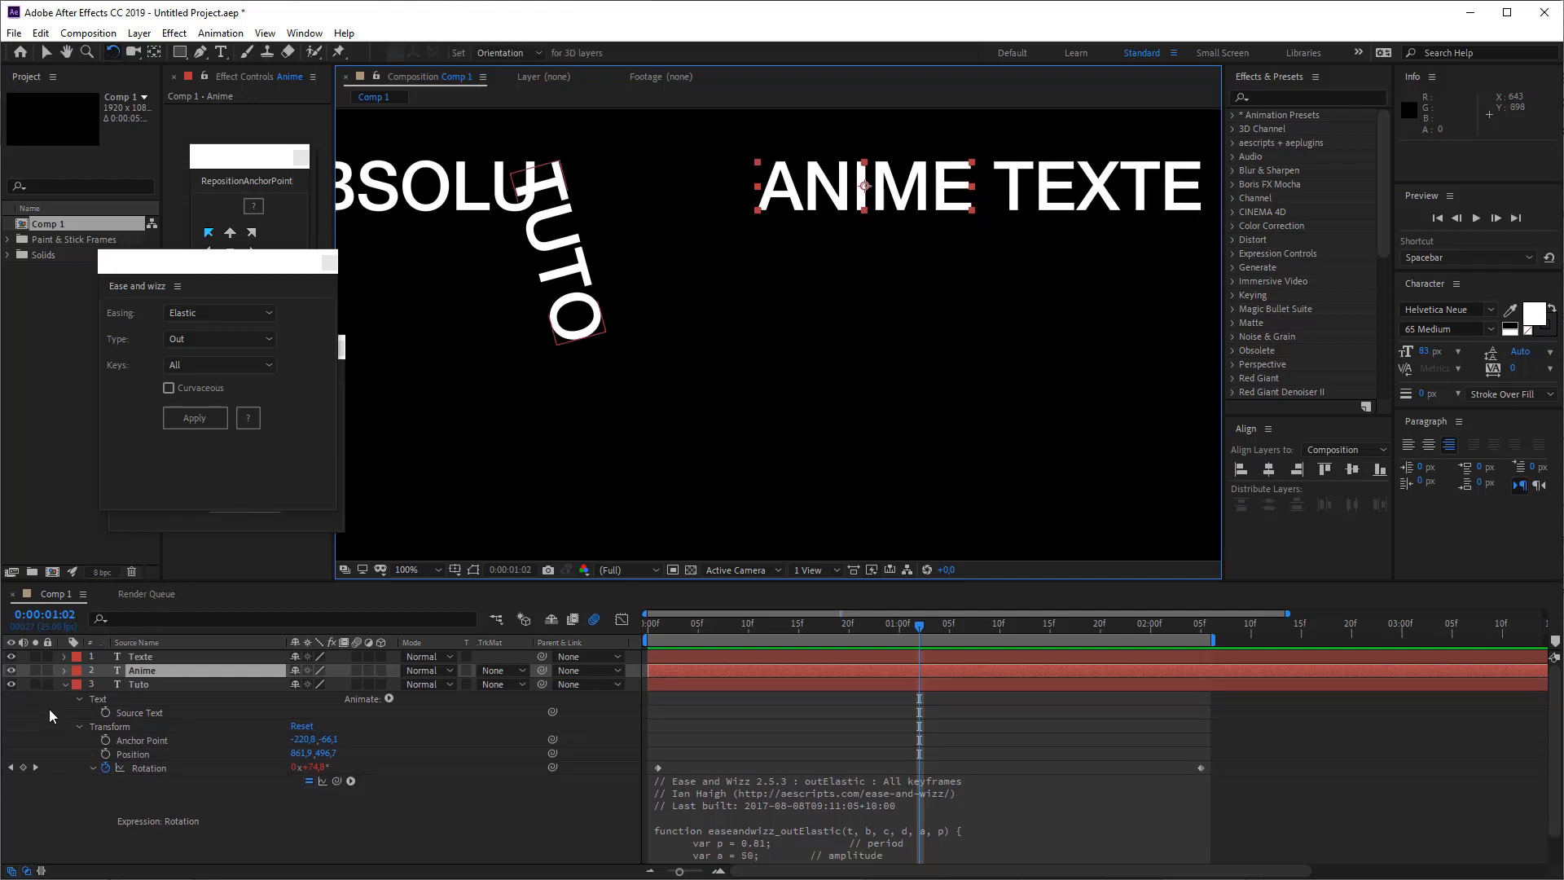
{"action": "left_click", "coordinate": [105, 685]}
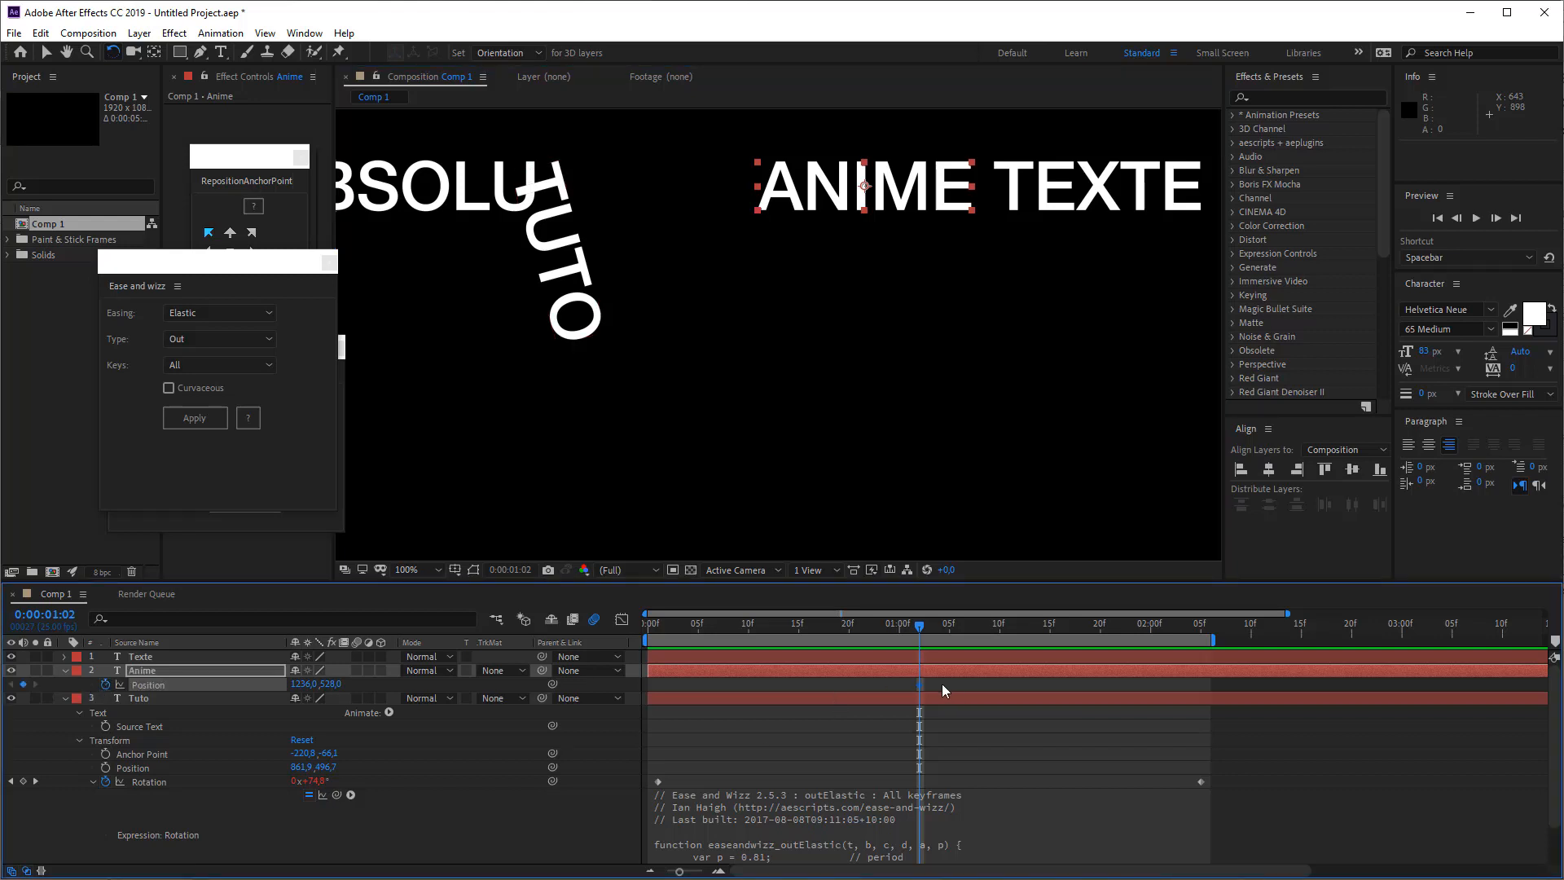
{"action": "left_click_drag", "start_coordinate": [919, 686], "coordinate": [689, 686]}
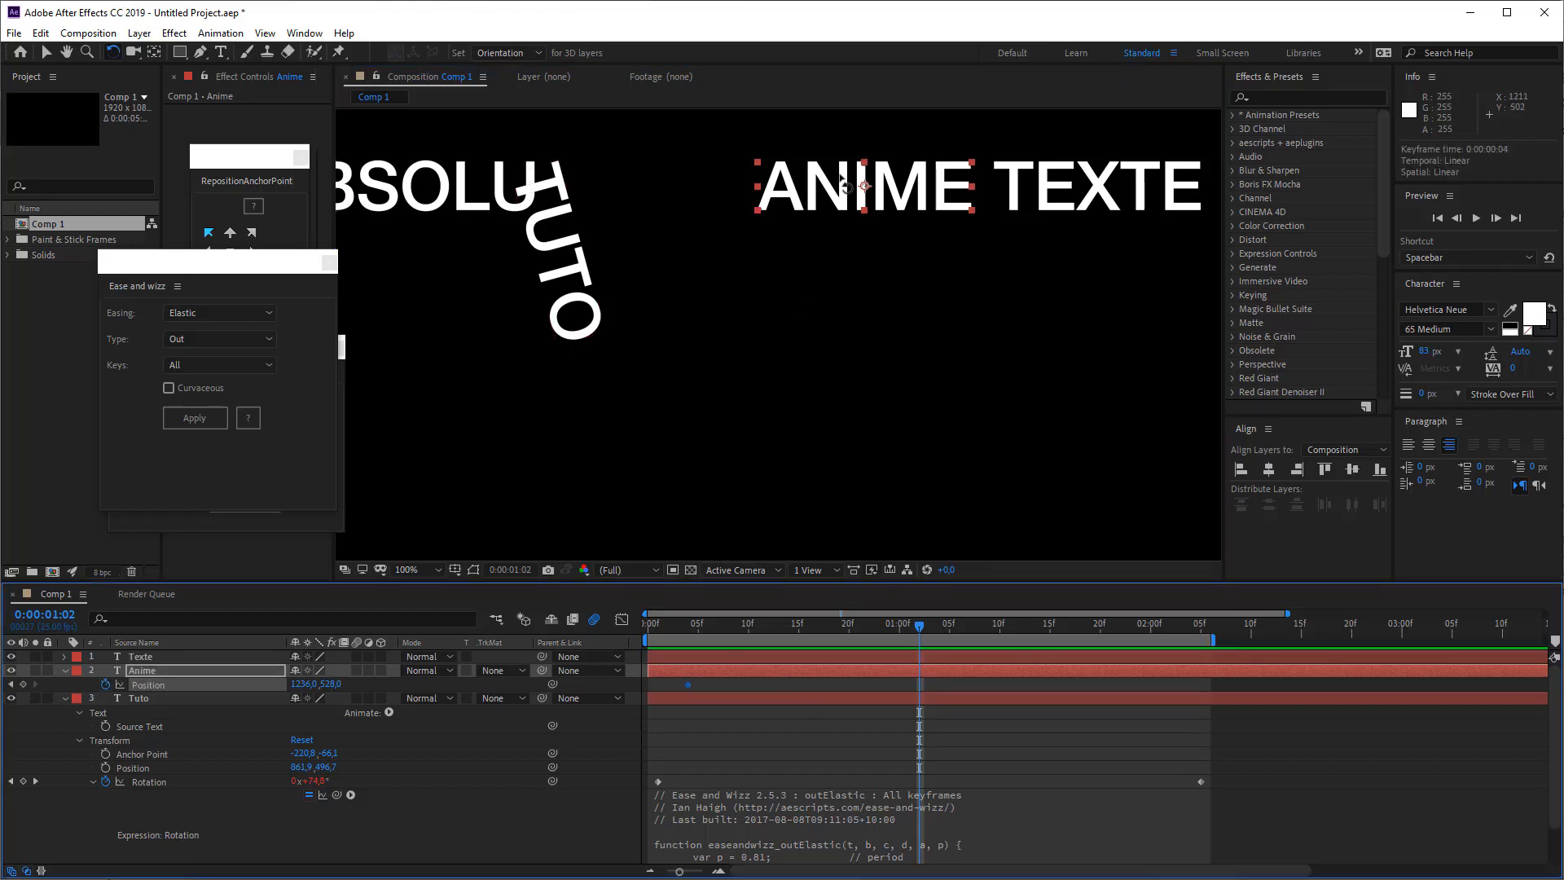
{"action": "key", "text": "v"}
{"action": "left_click_drag", "start_coordinate": [840, 187], "coordinate": [844, 444]}
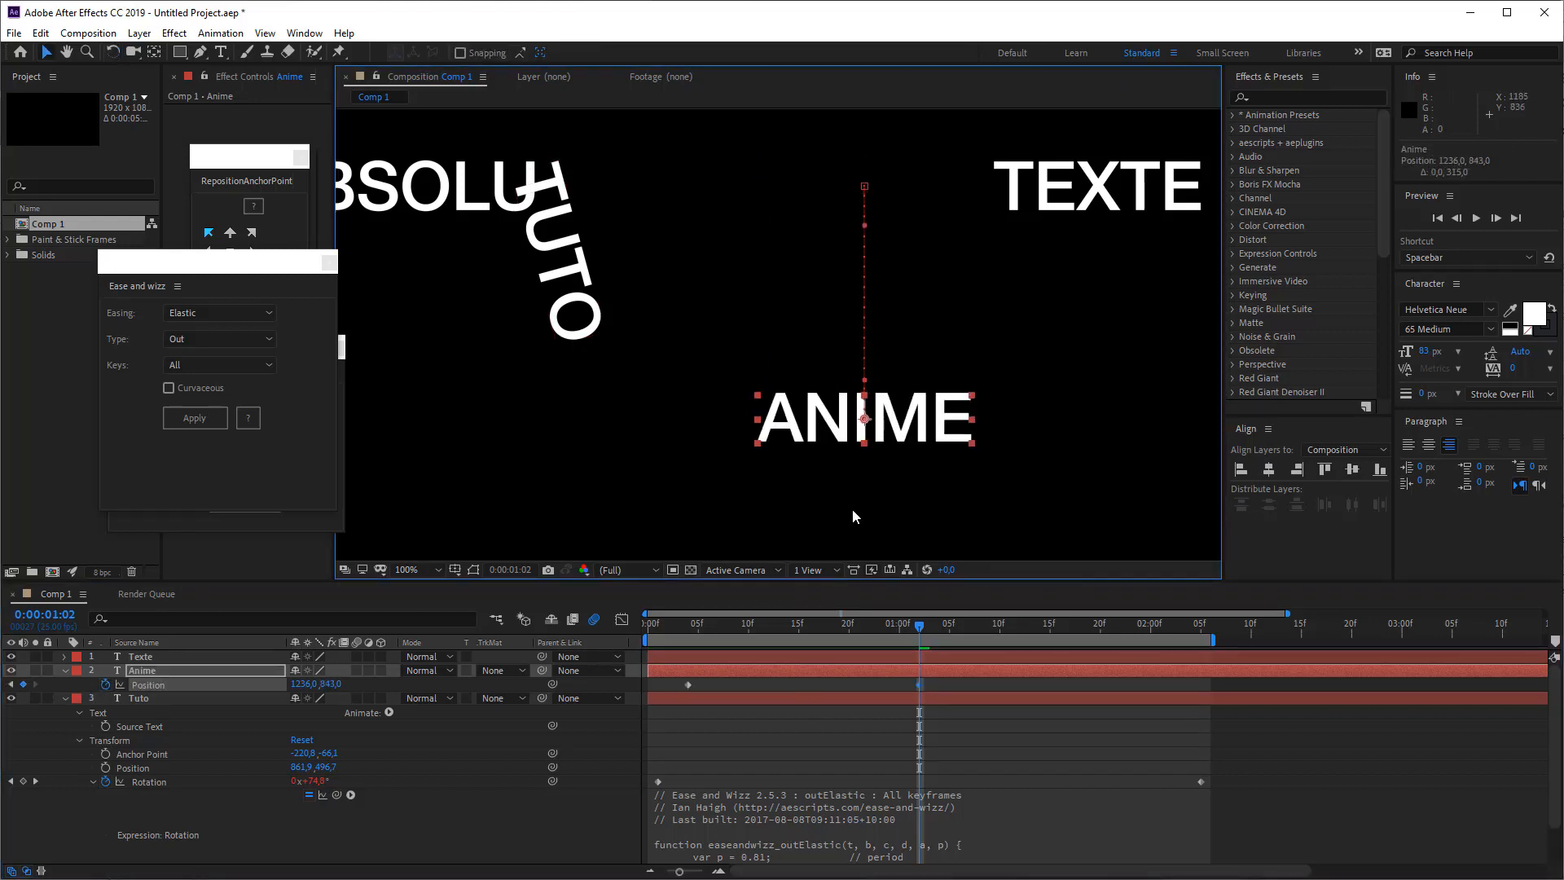
{"action": "left_click_drag", "start_coordinate": [921, 686], "coordinate": [1051, 686]}
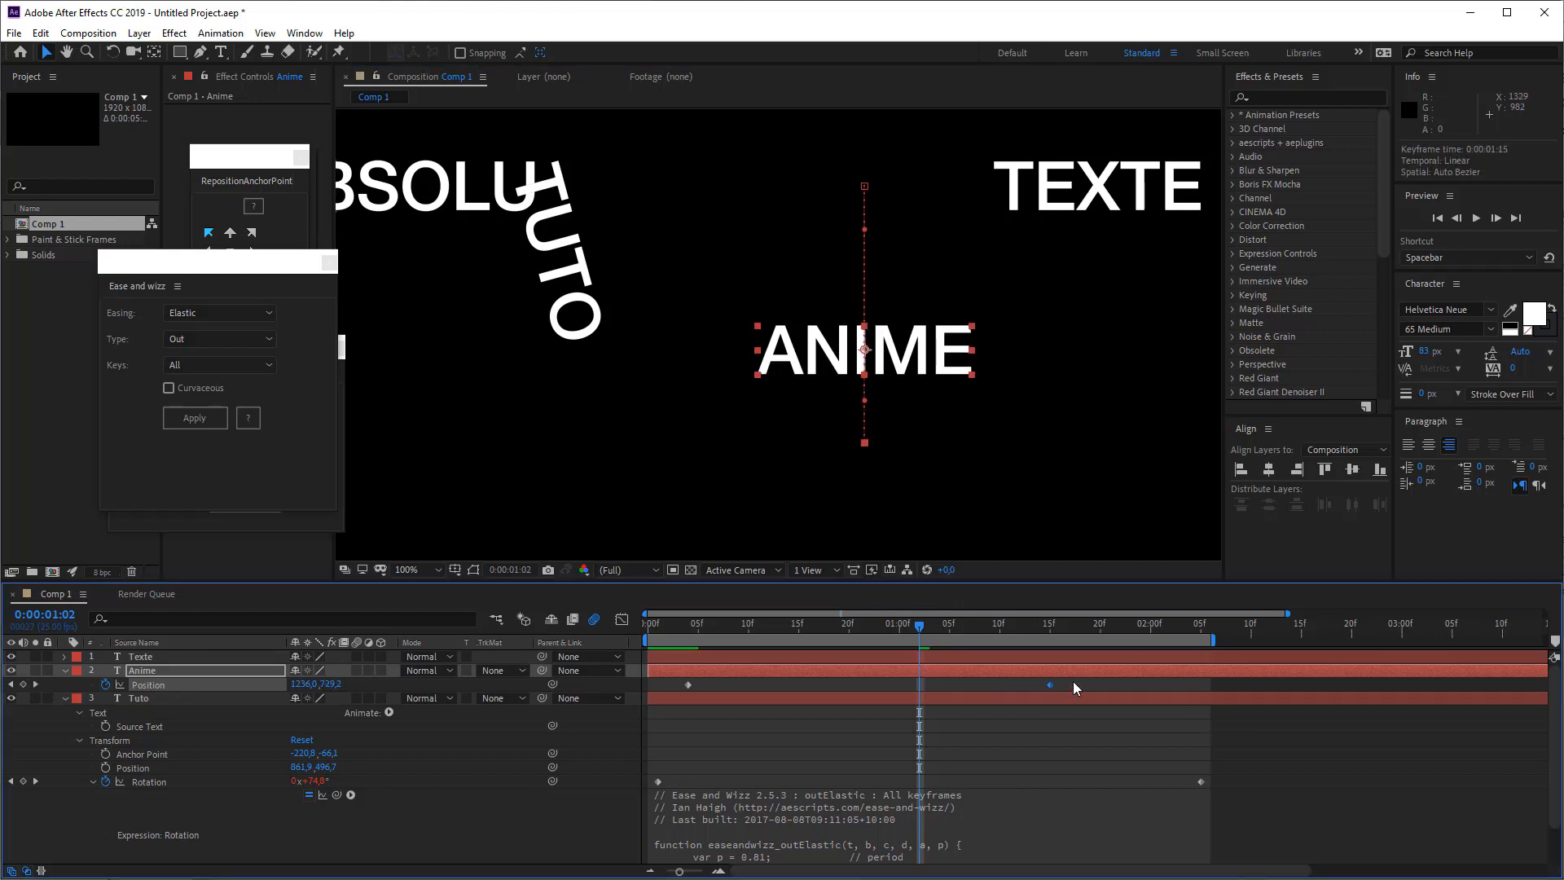
Apply Elastic easing with type Out to Anime's position keyframes and preview the animation
{"action": "left_click", "coordinate": [991, 692]}
{"action": "left_click", "coordinate": [1049, 685]}
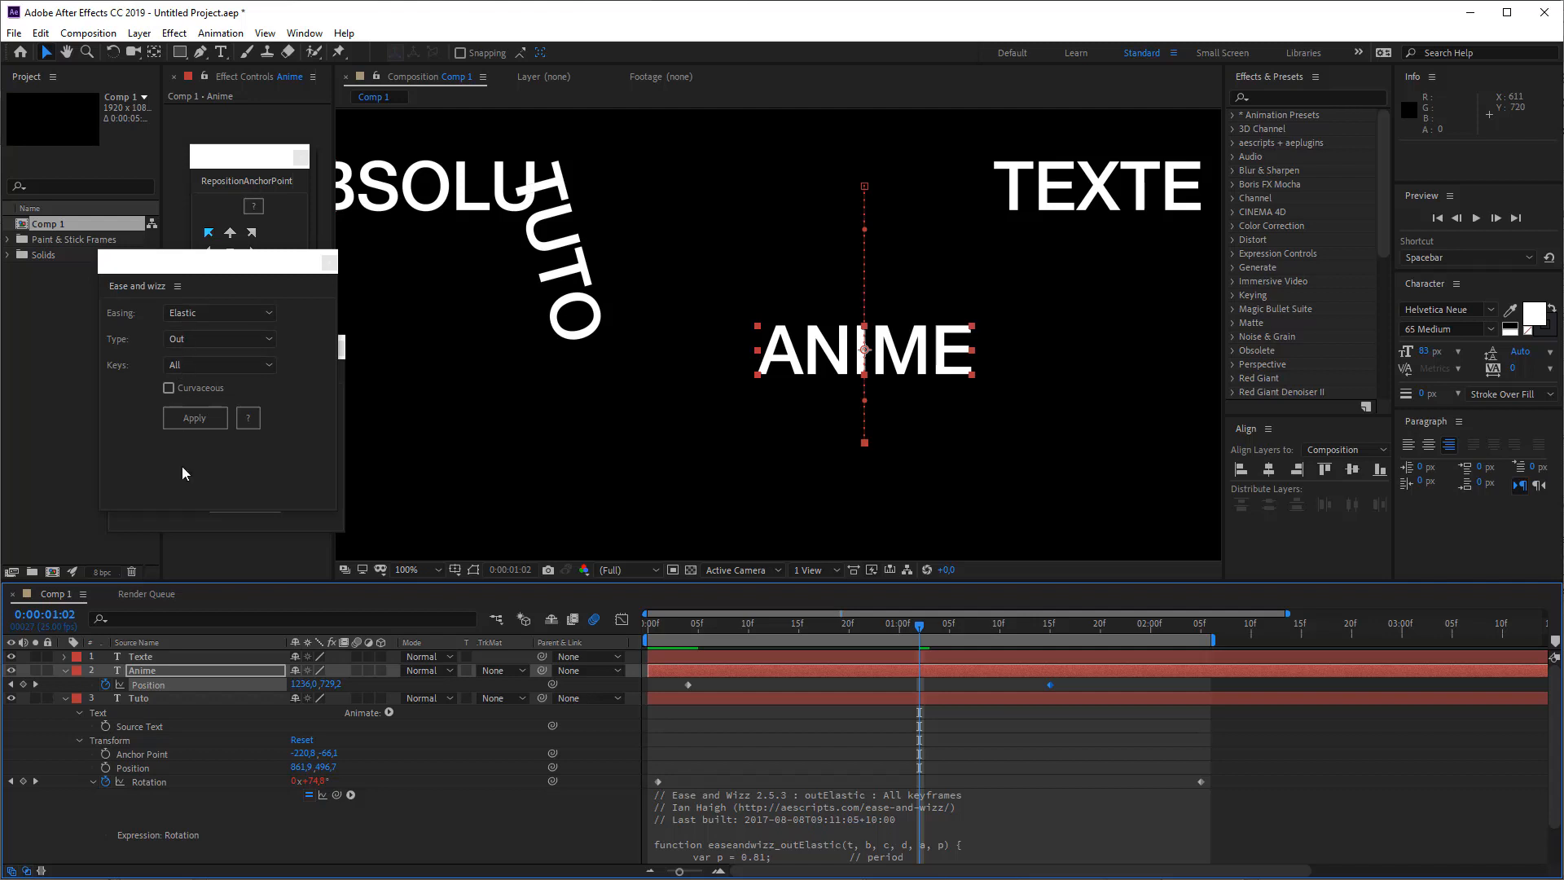
{"action": "left_click", "coordinate": [195, 420]}
{"action": "key", "text": "space"}
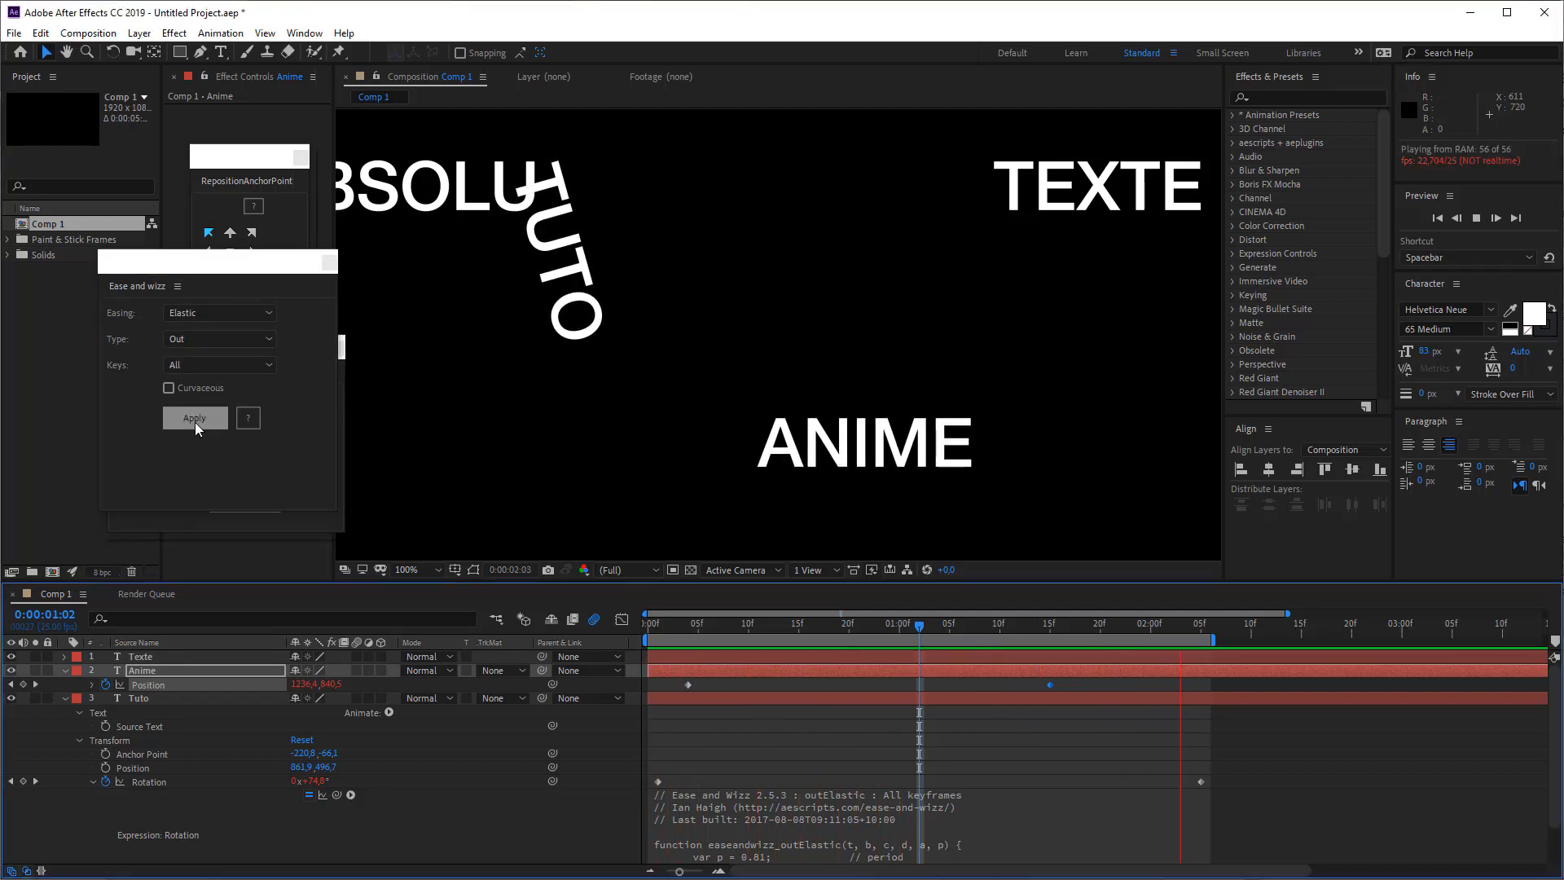
{"action": "key", "text": "space"}
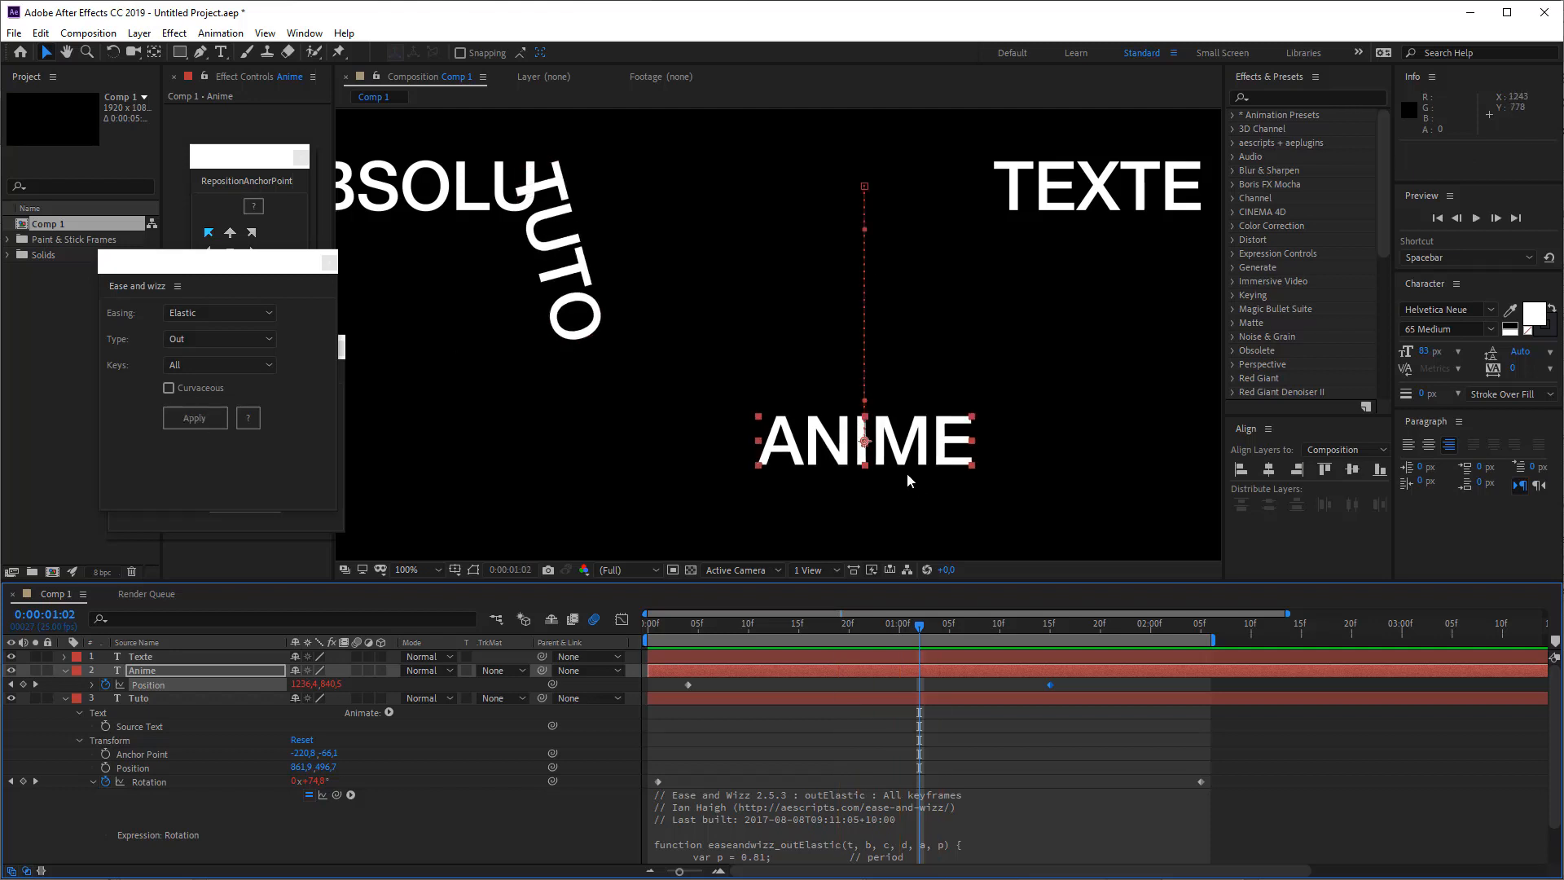
{"action": "left_click", "coordinate": [199, 340]}
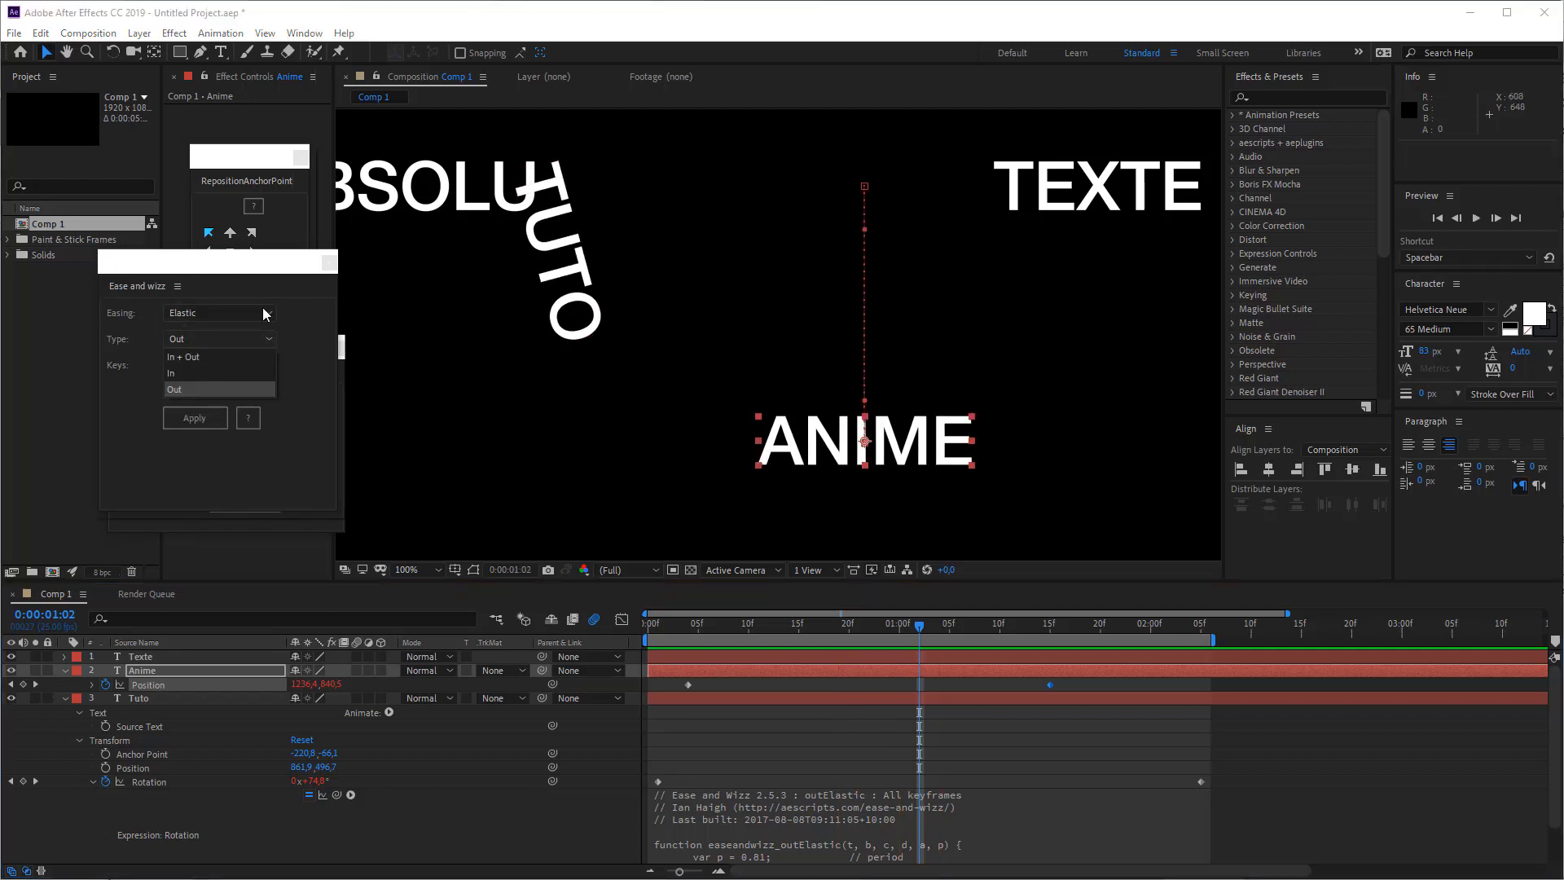
Bend Anime's straight motion path into a slight S-curve using both keyframes' direction handles, and preview it
{"action": "left_click_drag", "start_coordinate": [863, 228], "coordinate": [830, 257]}
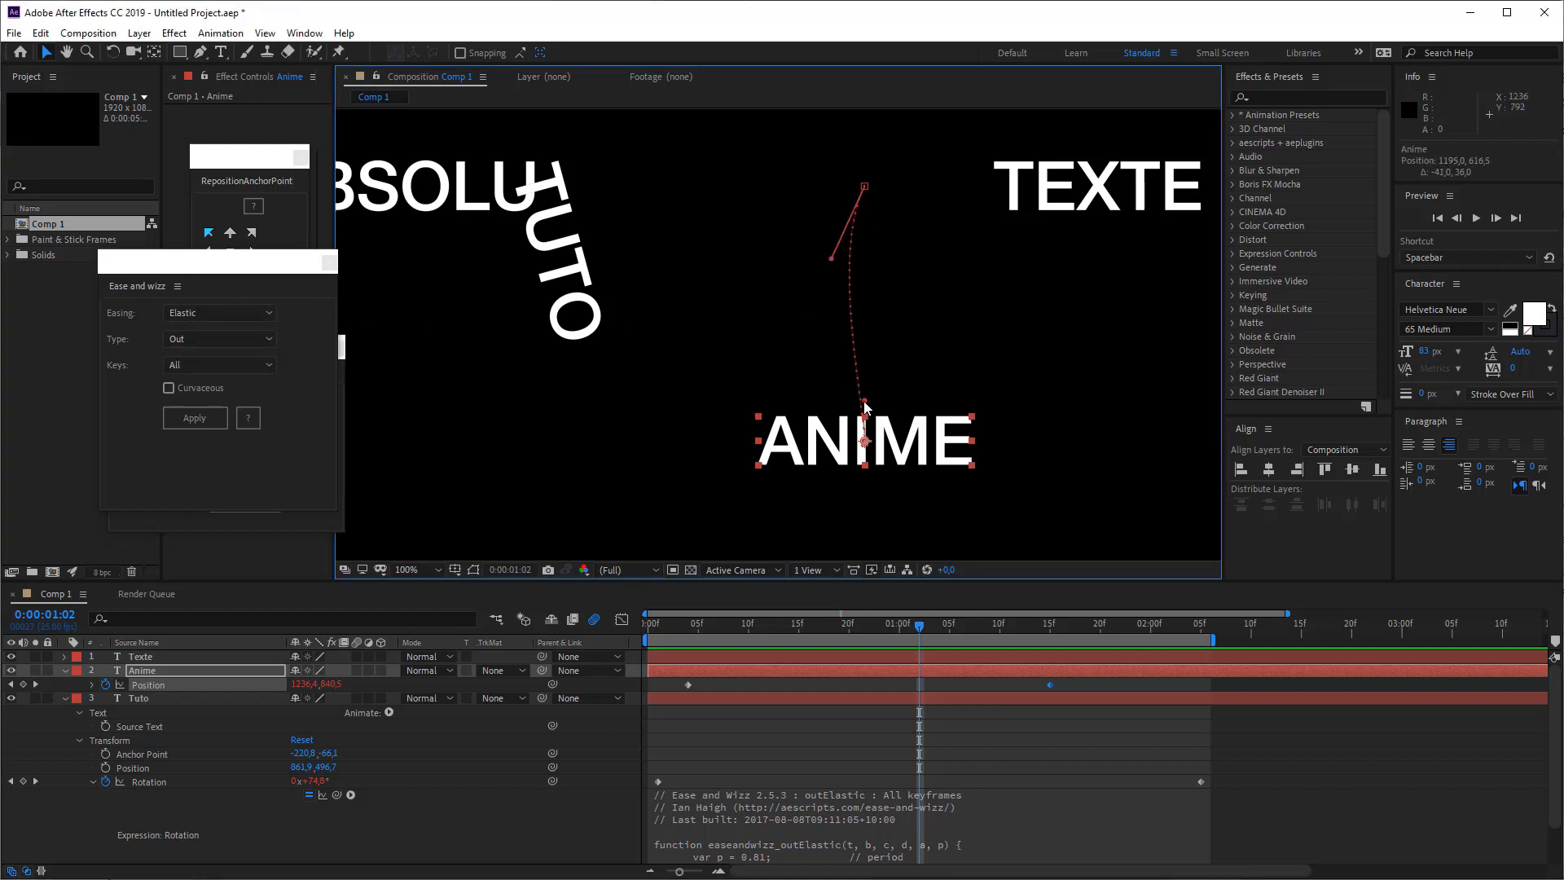
{"action": "left_click_drag", "start_coordinate": [864, 402], "coordinate": [928, 363]}
{"action": "key", "text": "space"}
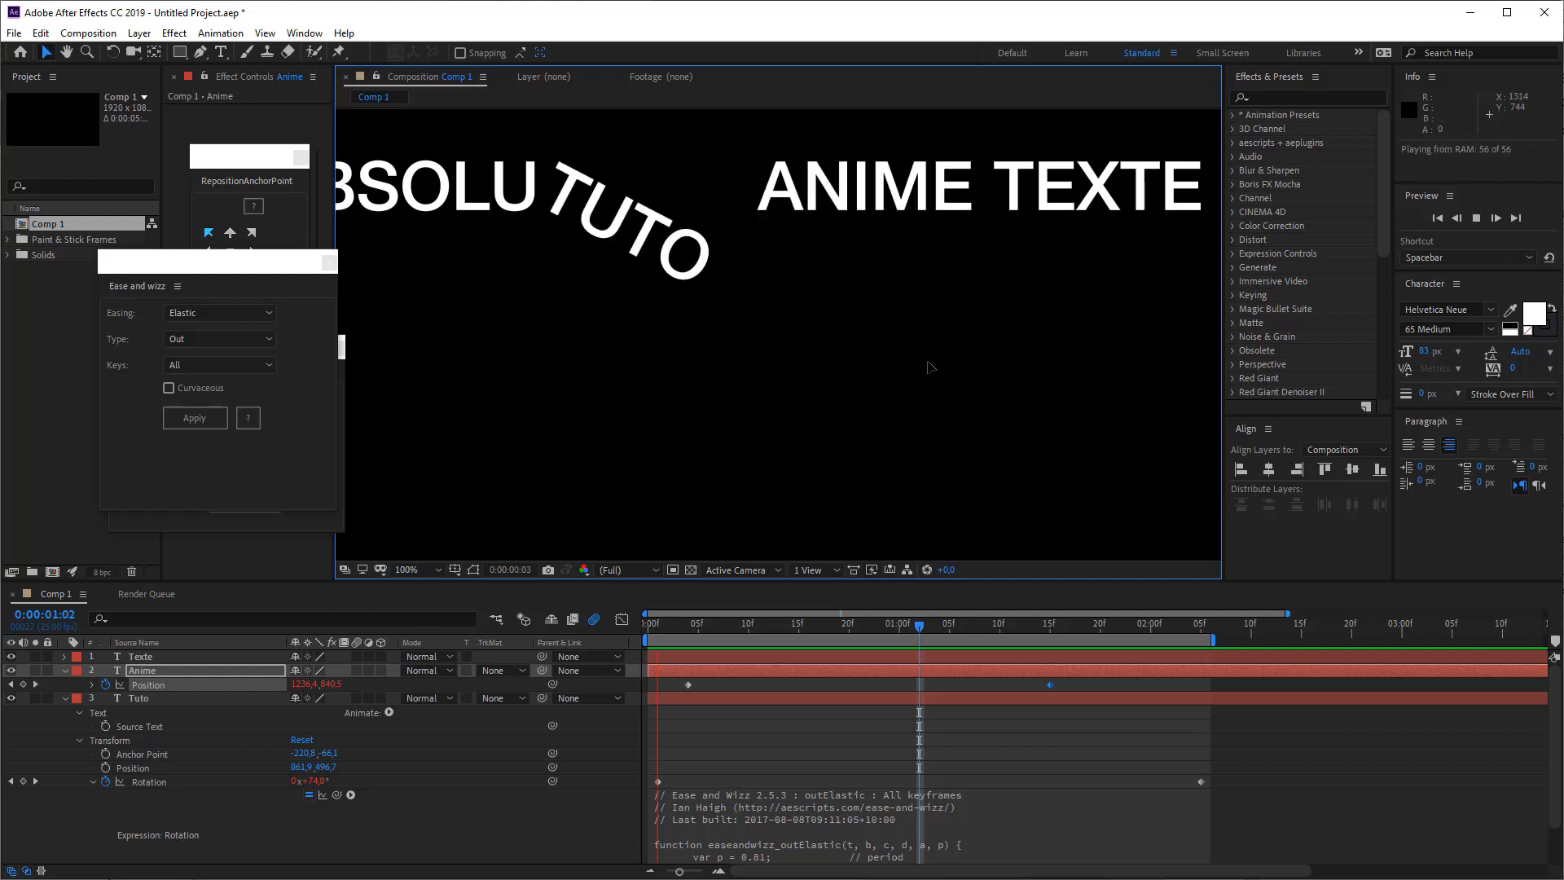
{"action": "key", "text": "space"}
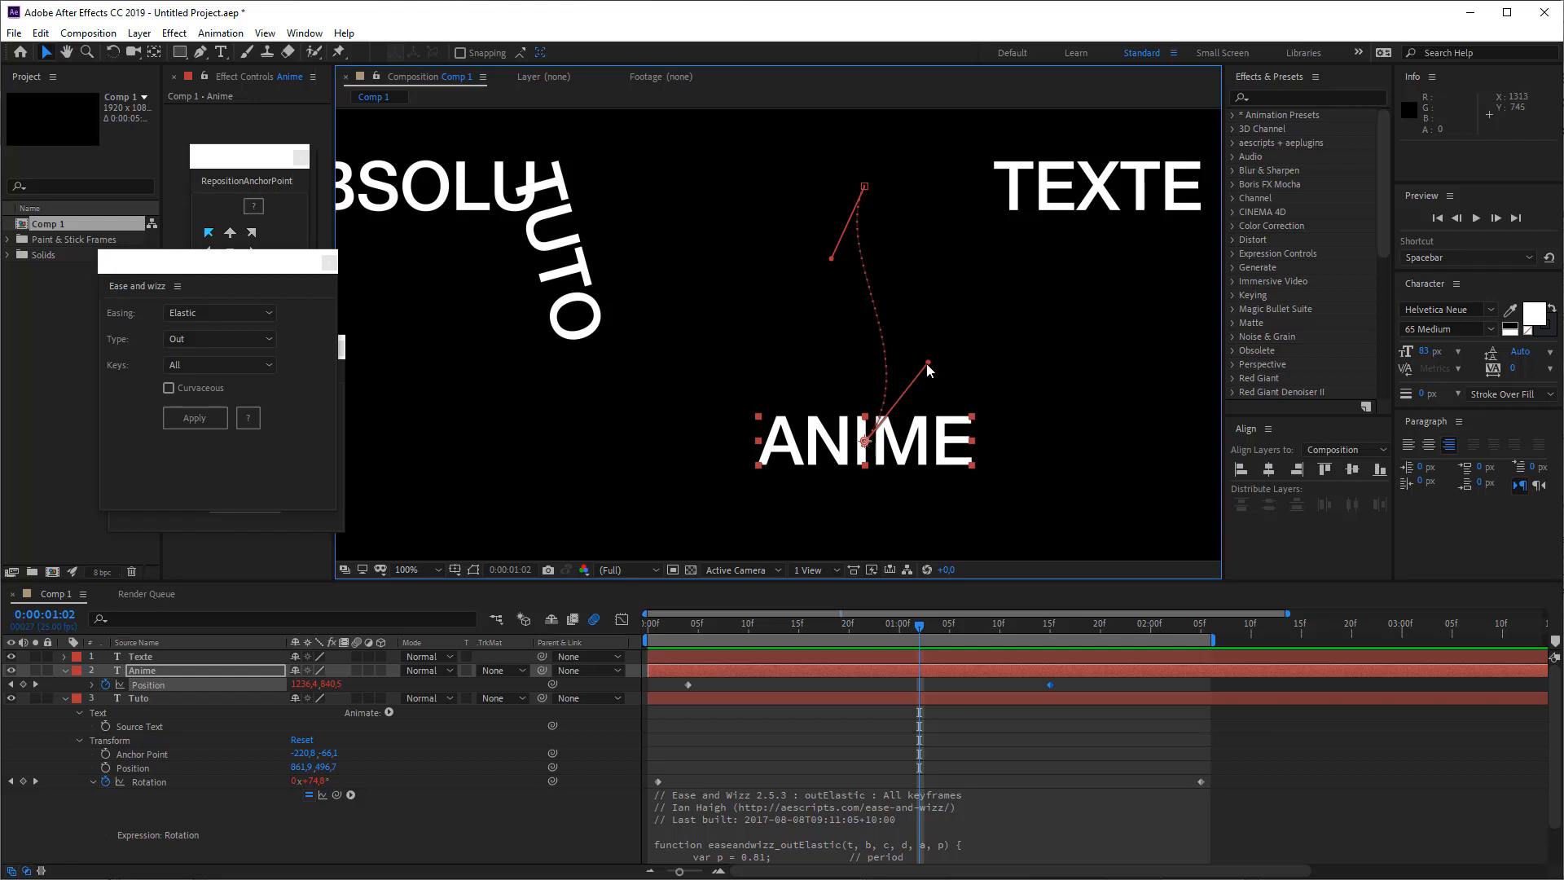
Reshape Anime's motion path into a wide arc bulging toward Tuto and preview the animation
{"action": "left_click_drag", "start_coordinate": [927, 360], "coordinate": [730, 320]}
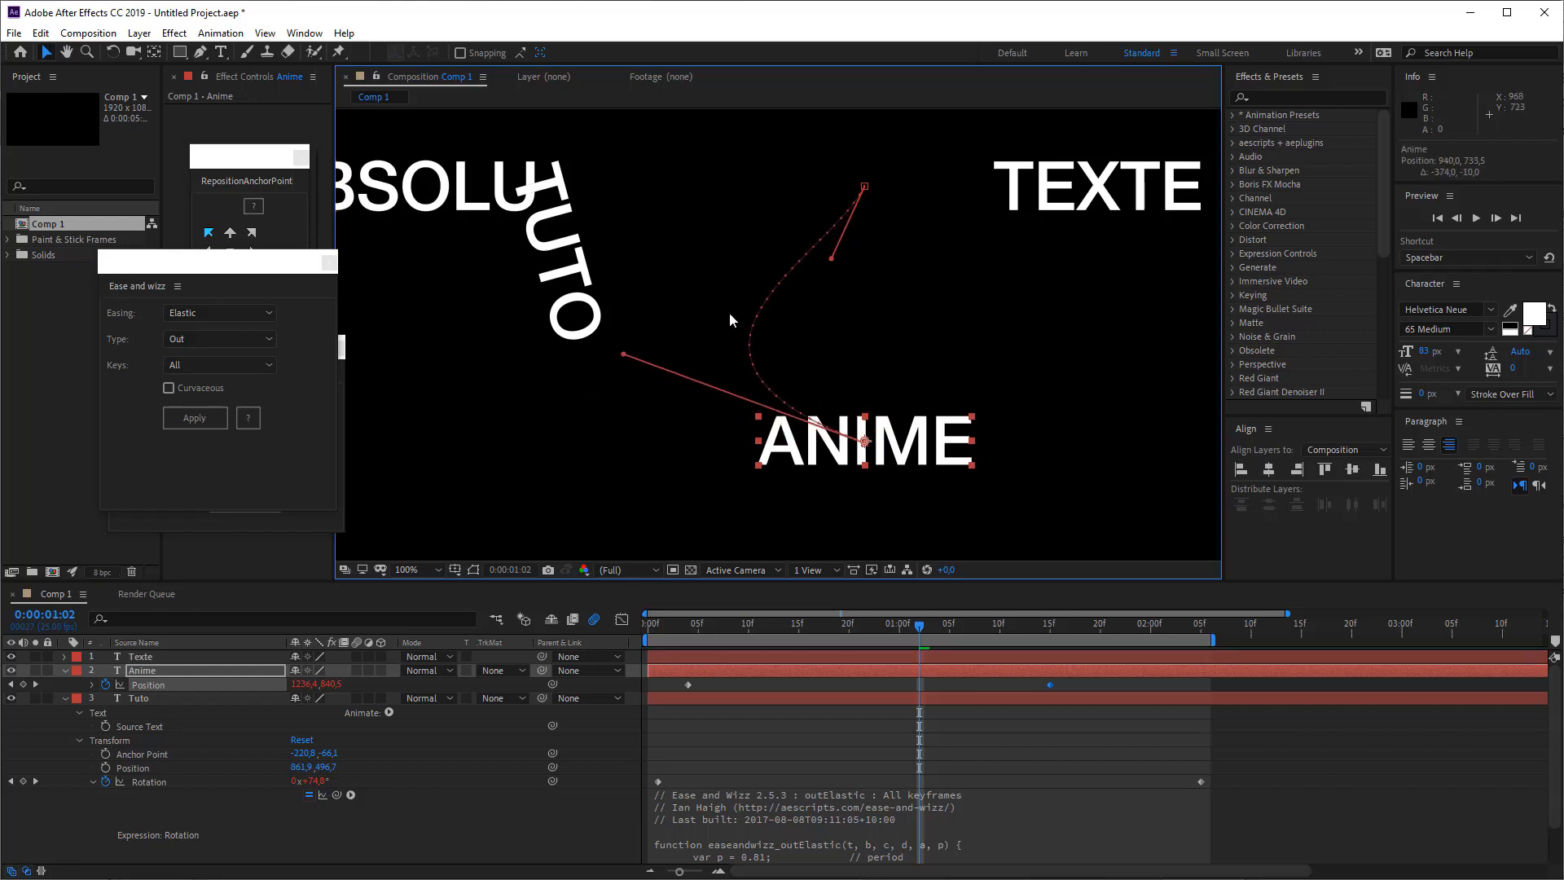
{"action": "left_click_drag", "start_coordinate": [832, 260], "coordinate": [650, 204]}
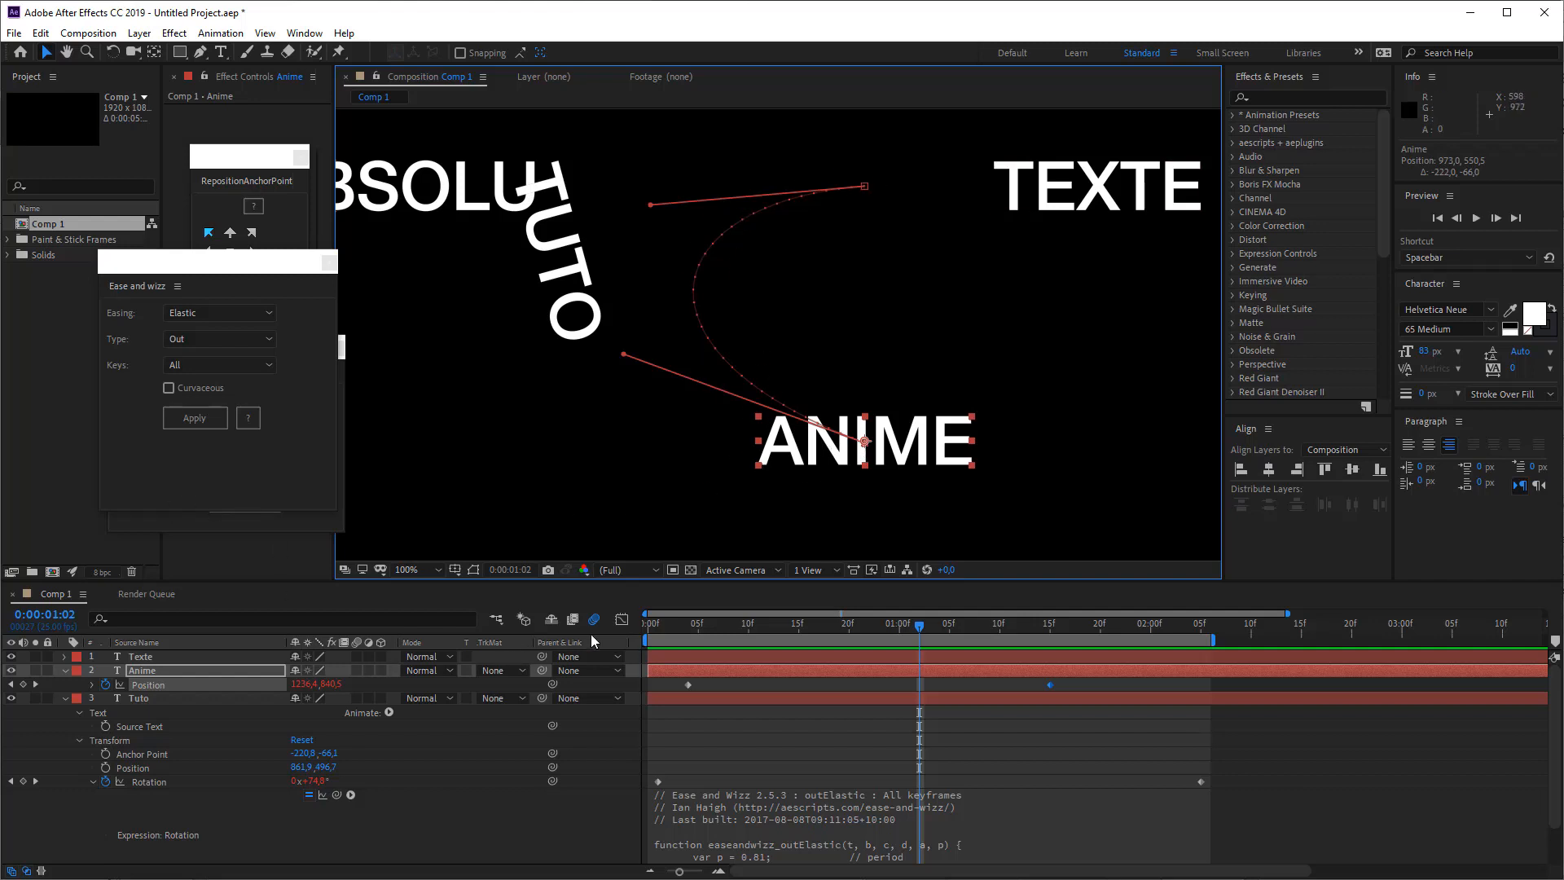
{"action": "key", "text": "space"}
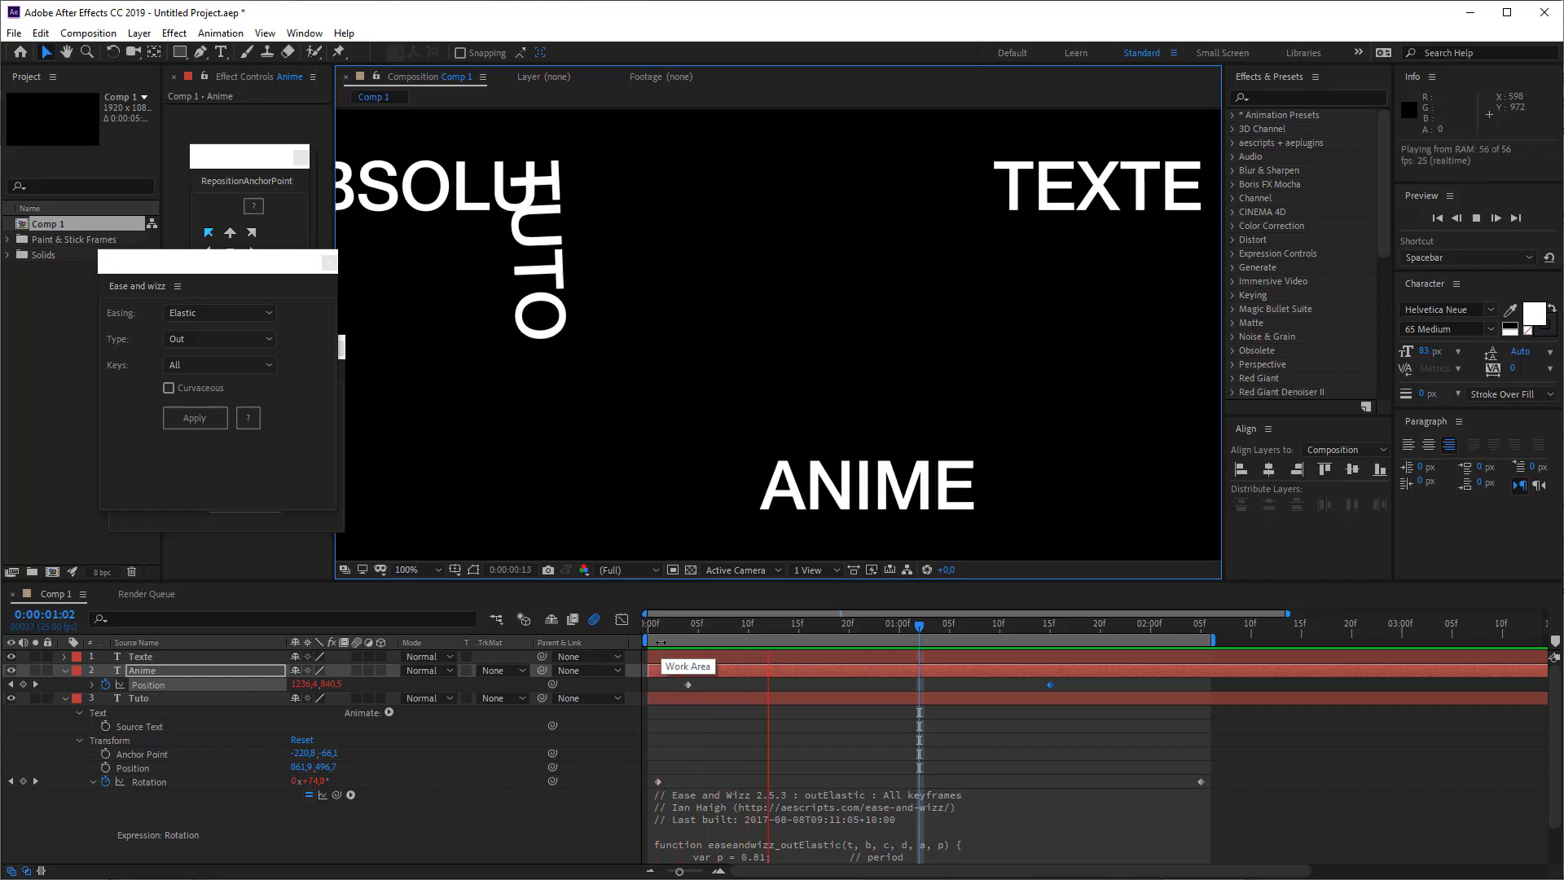
{"action": "key", "text": "space"}
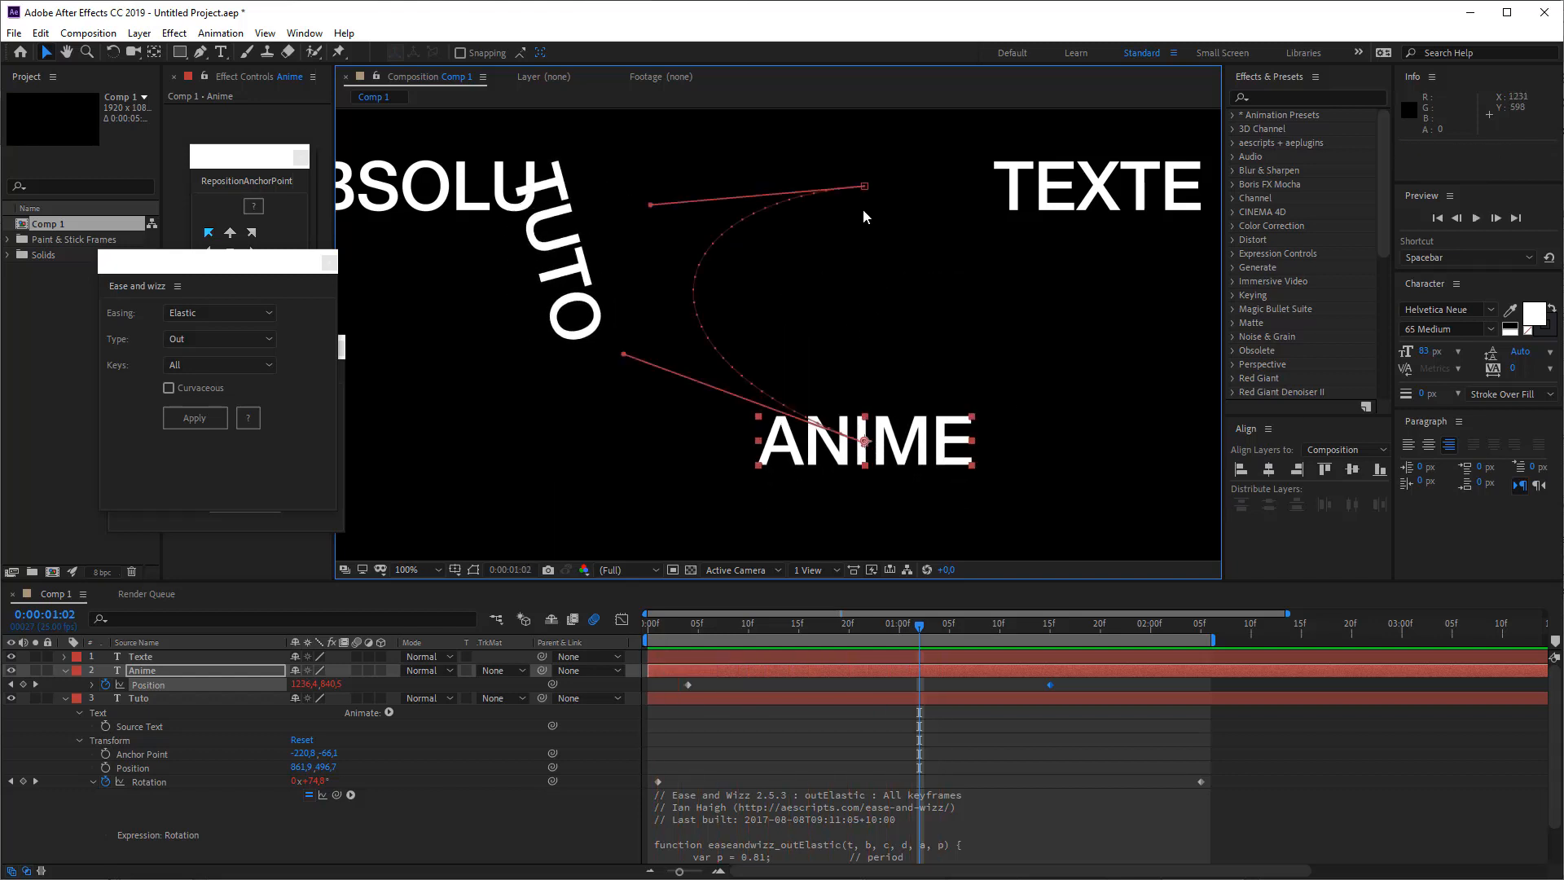
Move the start of Anime's motion path to about 1122, 527 and swing its handle toward Texte, previewing each change
{"action": "left_click_drag", "start_coordinate": [865, 186], "coordinate": [771, 187]}
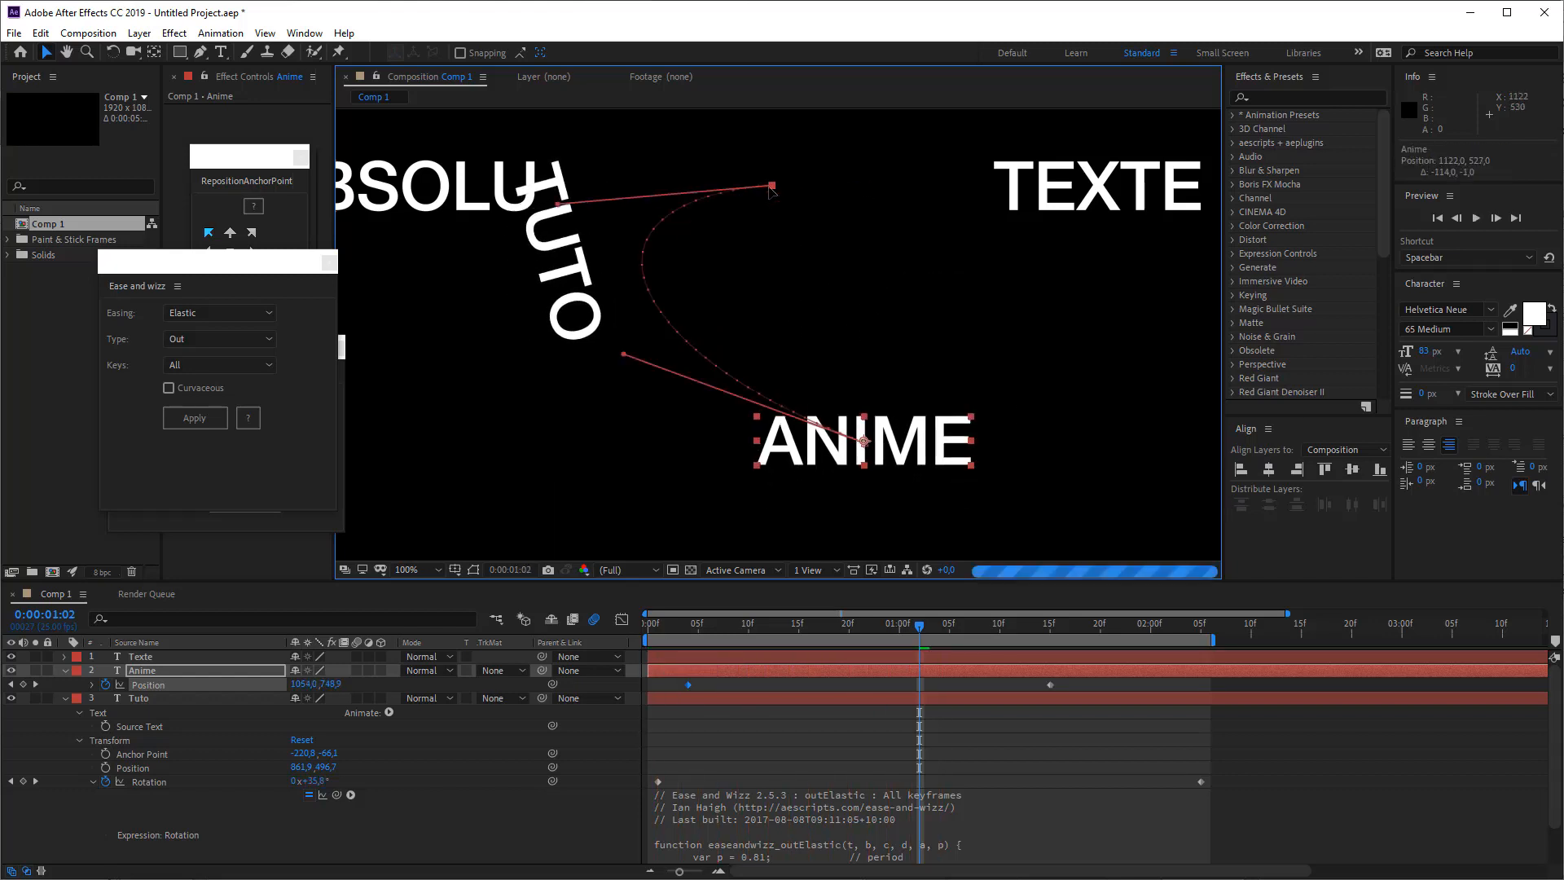
{"action": "key", "text": "space"}
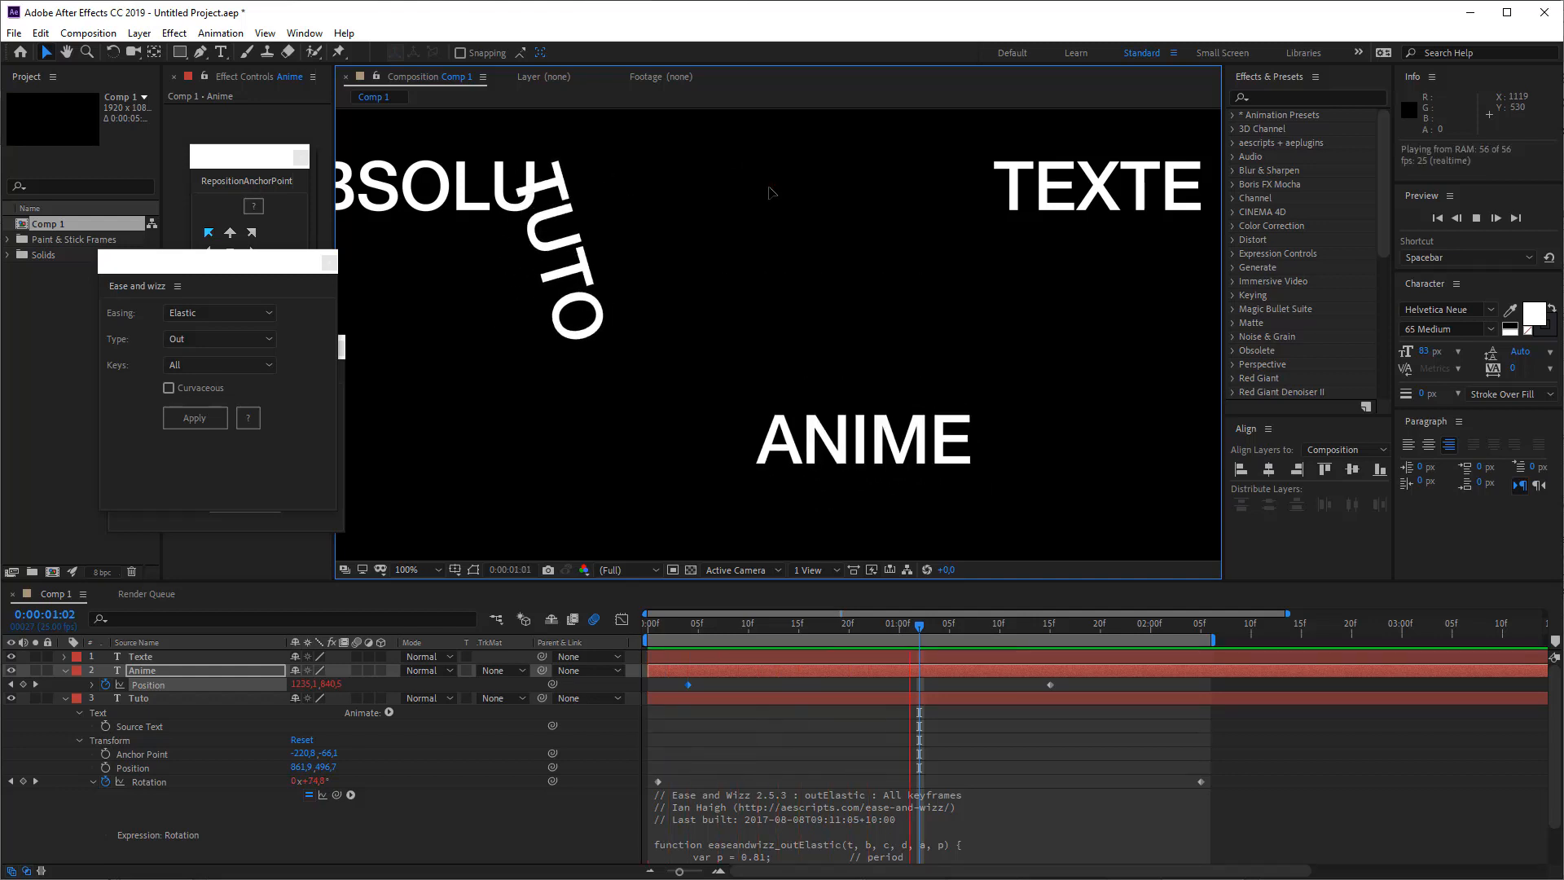
{"action": "key", "text": "space"}
{"action": "left_click_drag", "start_coordinate": [562, 217], "coordinate": [1041, 181]}
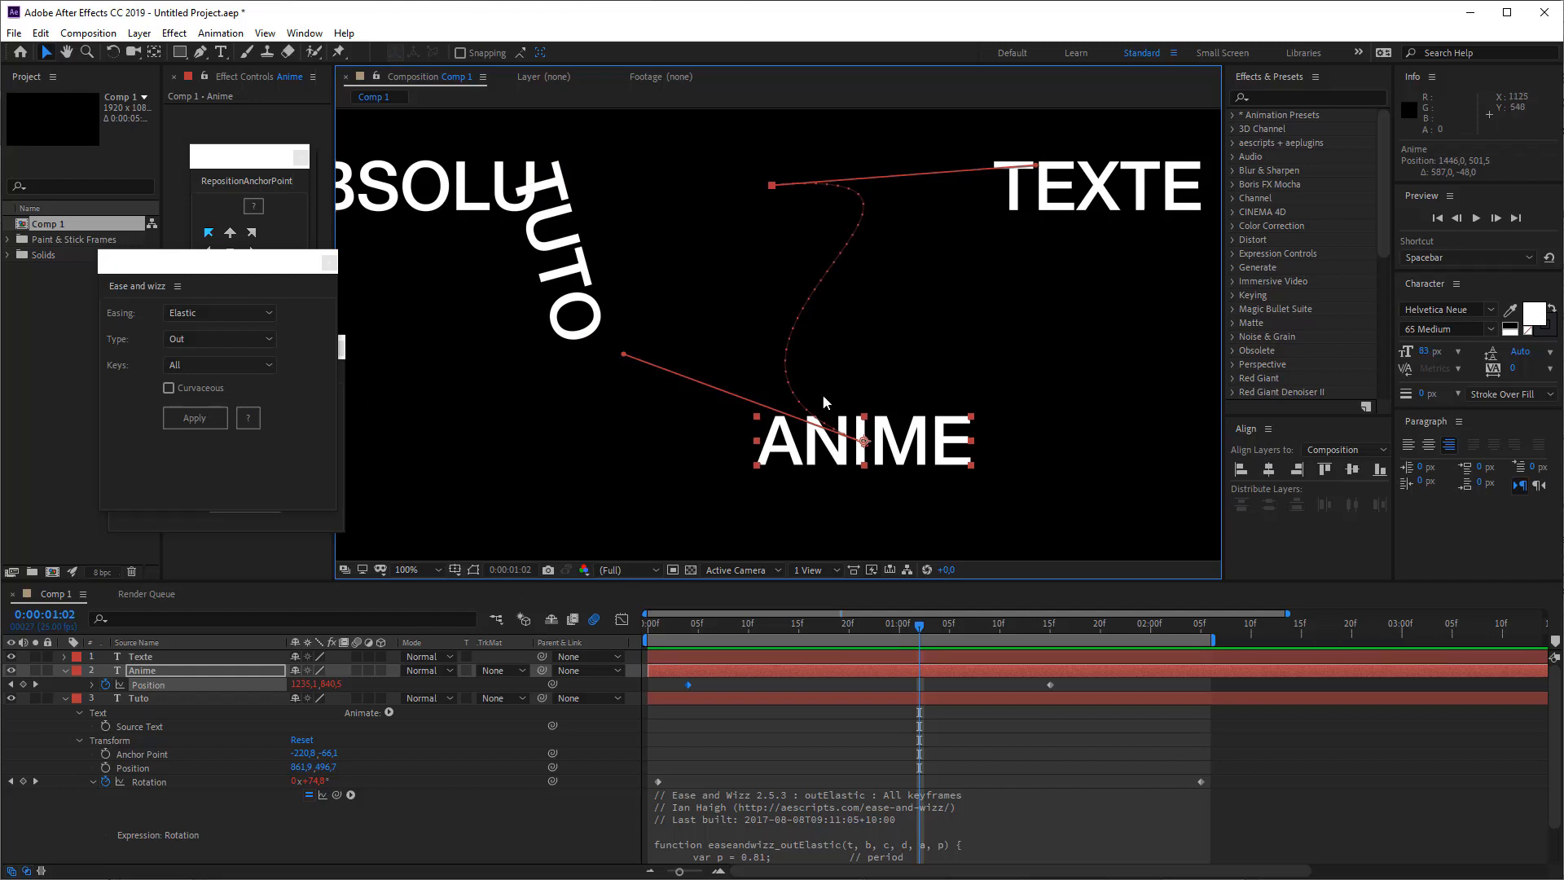
{"action": "key", "text": "space"}
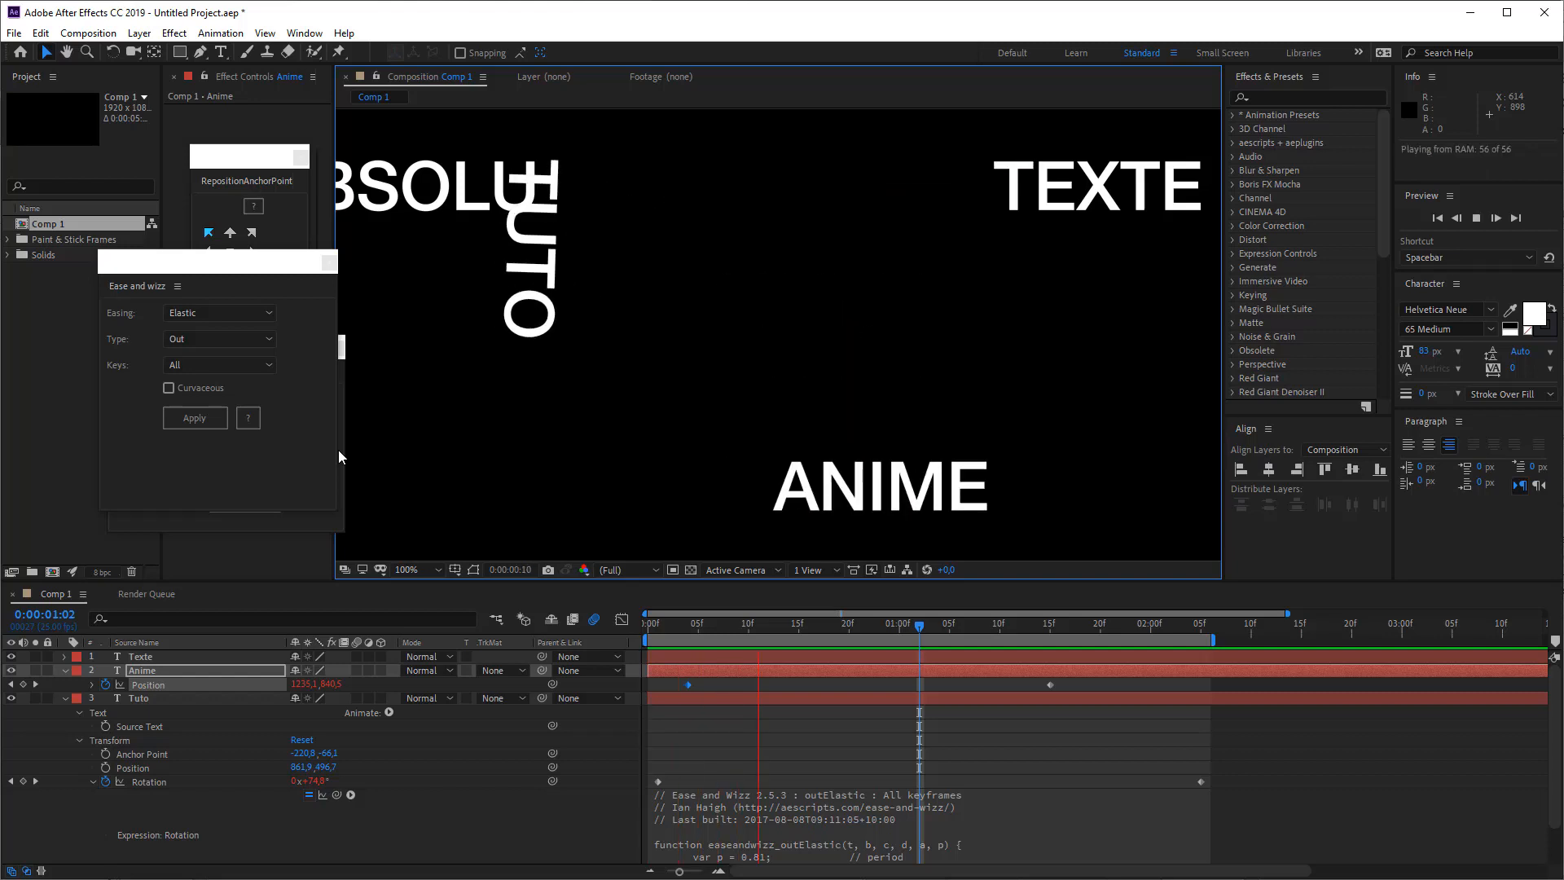
{"action": "key", "text": "space"}
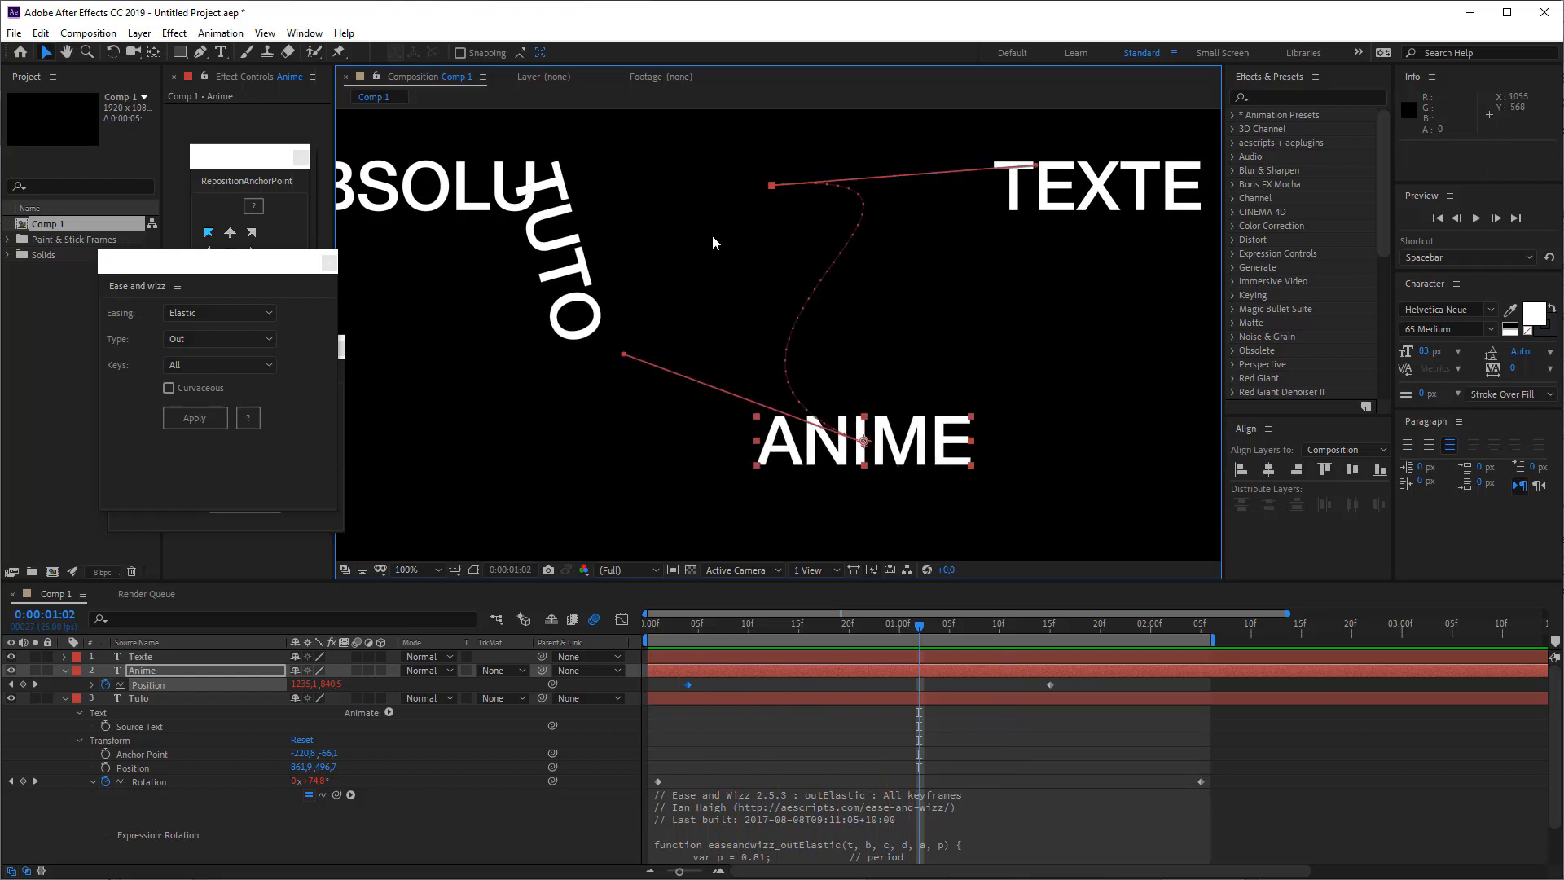
Delete the Tuto, Texte and Anime layers, leaving the Zeroabsolu text in the composition
{"action": "key", "text": "comma"}
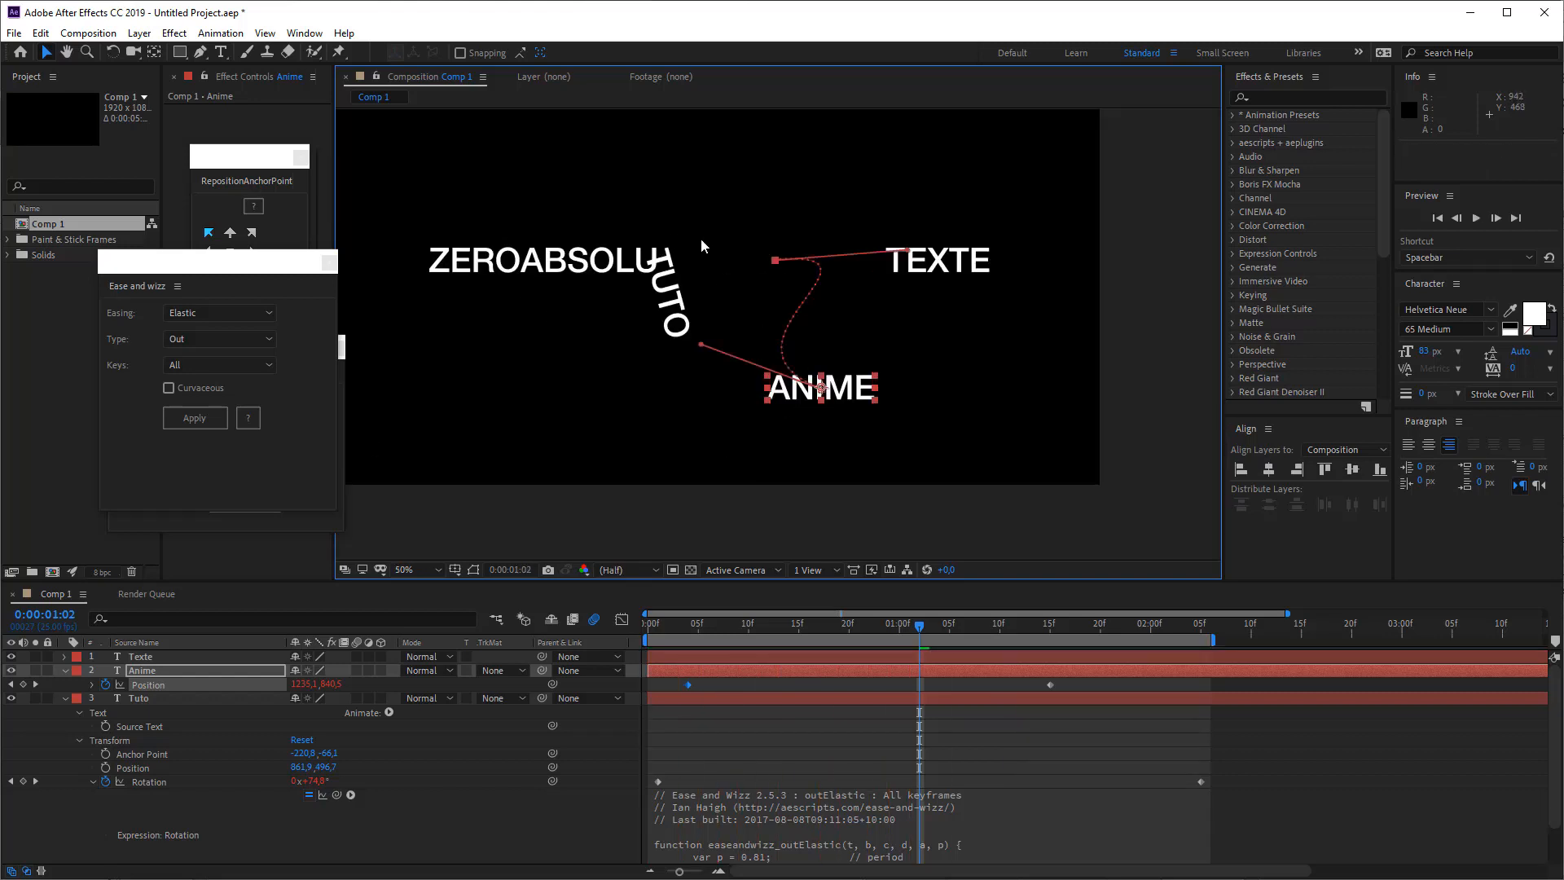
{"action": "left_click_drag", "start_coordinate": [703, 236], "coordinate": [774, 258]}
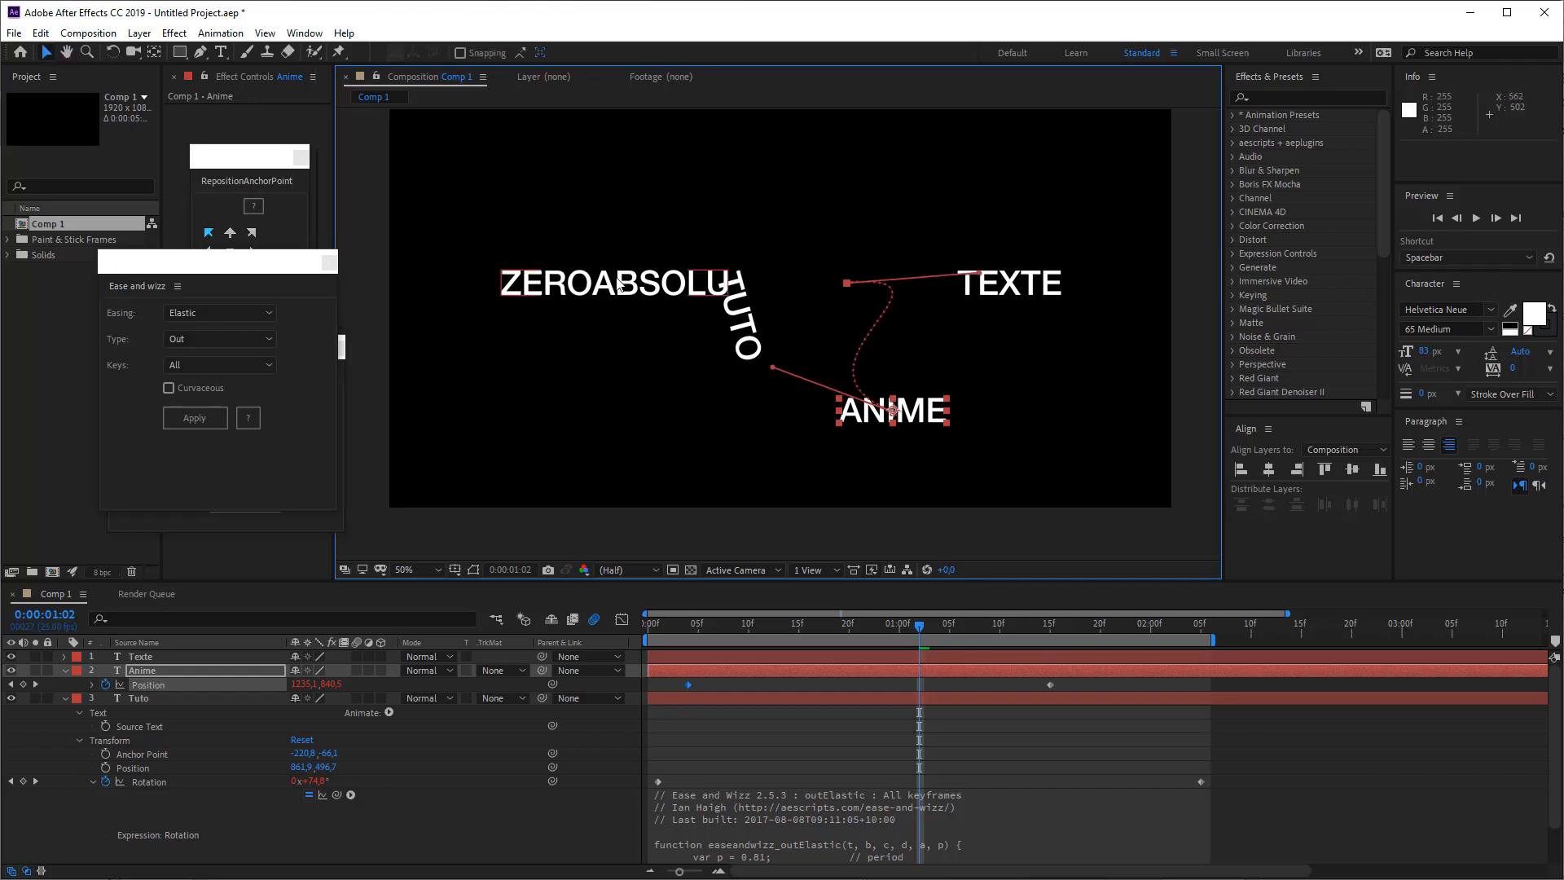
{"action": "left_click", "coordinate": [742, 342]}
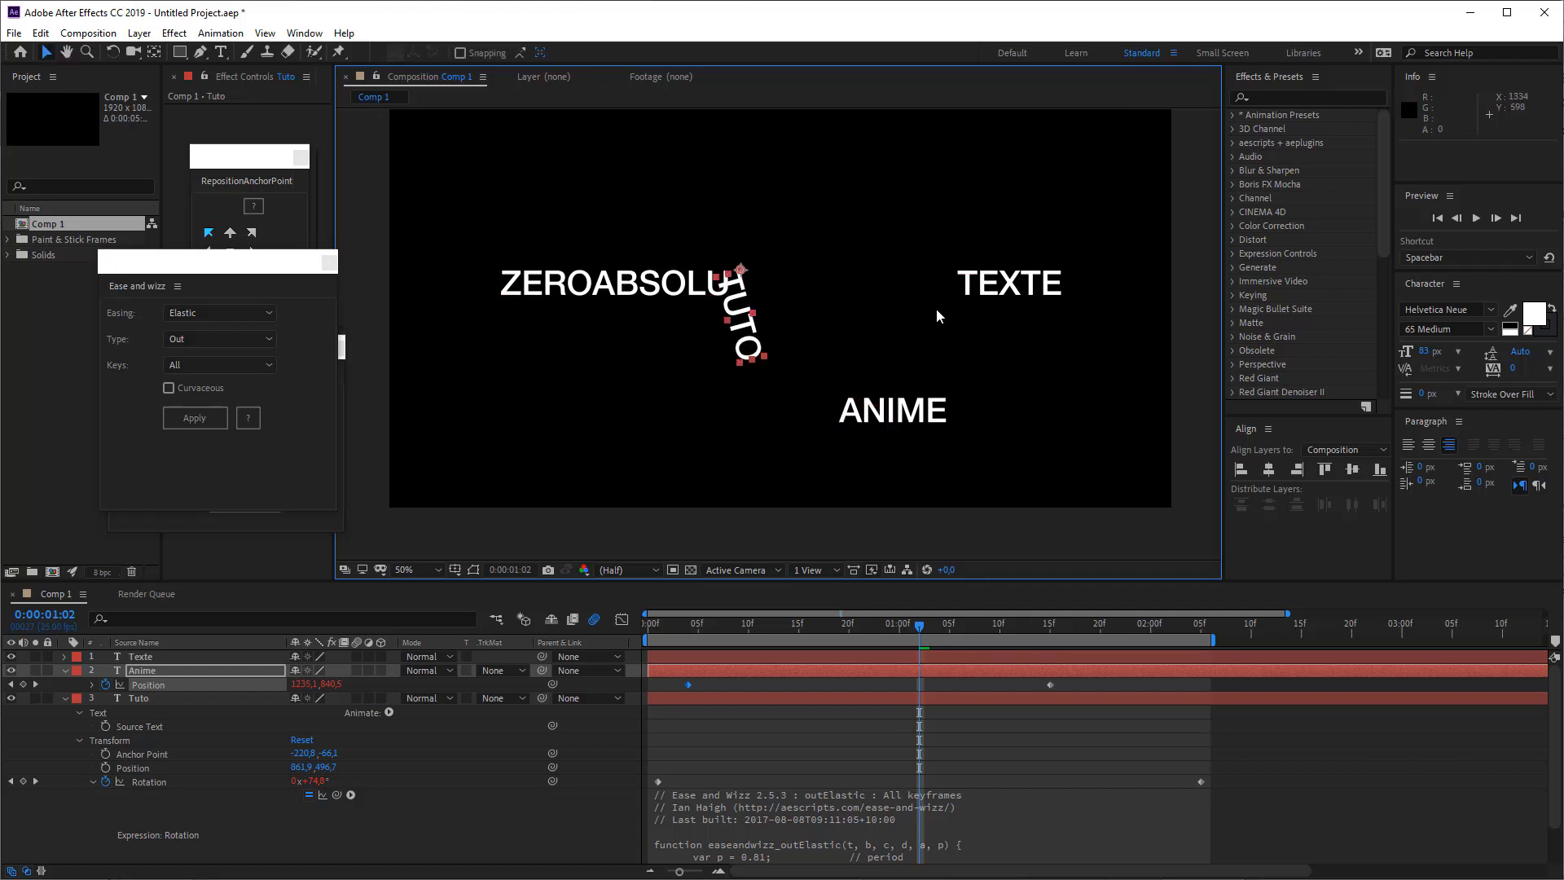
{"action": "left_click", "coordinate": [984, 292], "text": "shift"}
{"action": "left_click", "coordinate": [929, 414], "text": "shift"}
{"action": "key", "text": "Delete"}
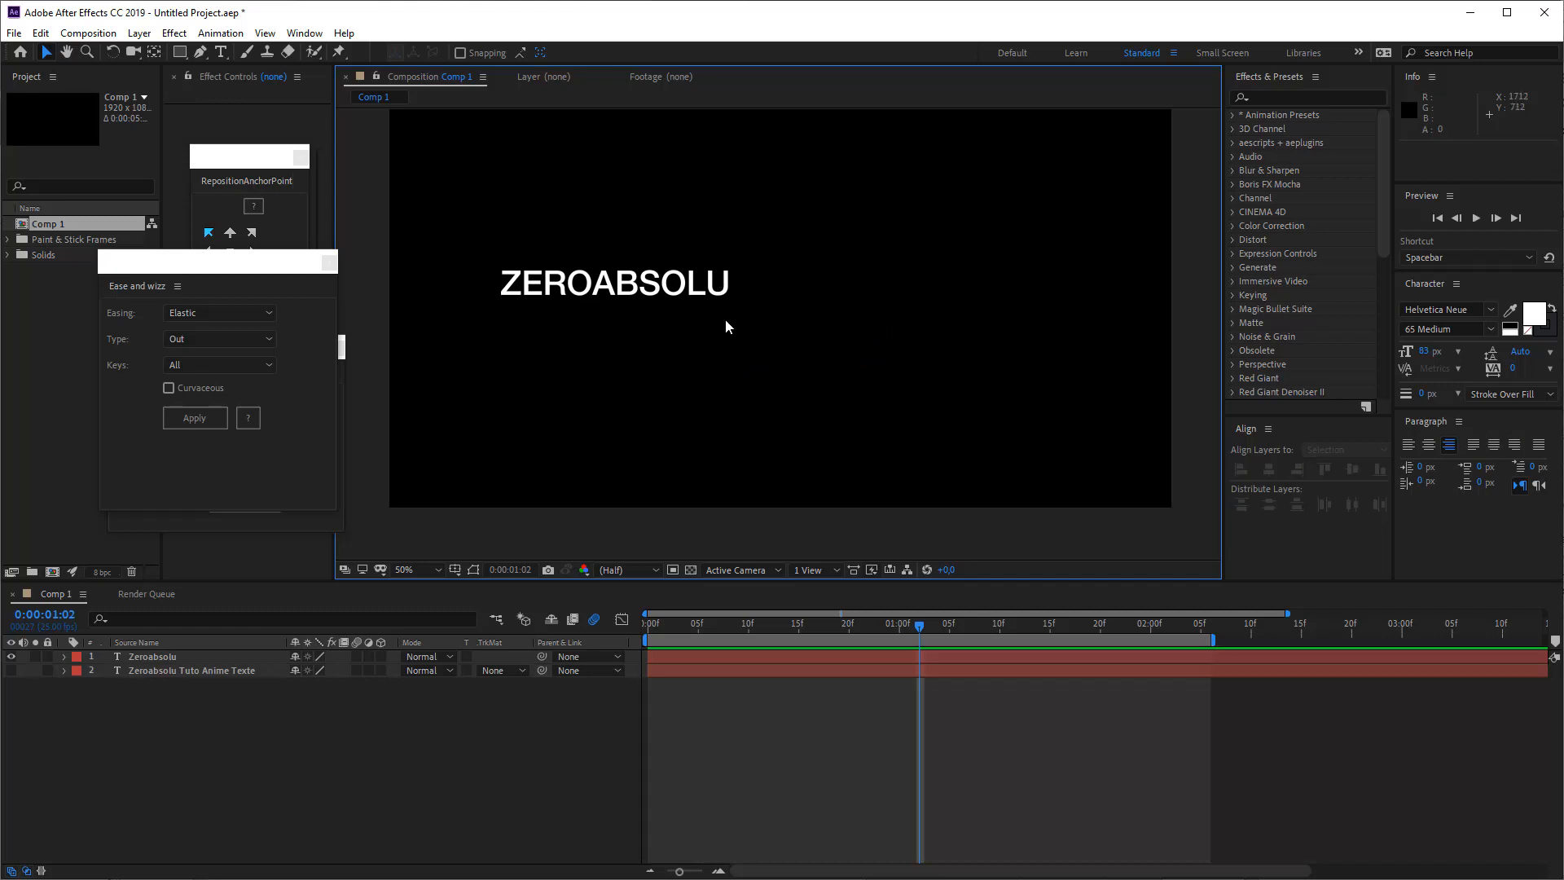
Move the Zeroabsolu text to about 958.7, 528 and center its paragraph alignment
{"action": "left_click_drag", "start_coordinate": [561, 295], "coordinate": [744, 295]}
{"action": "left_click", "coordinate": [1428, 444]}
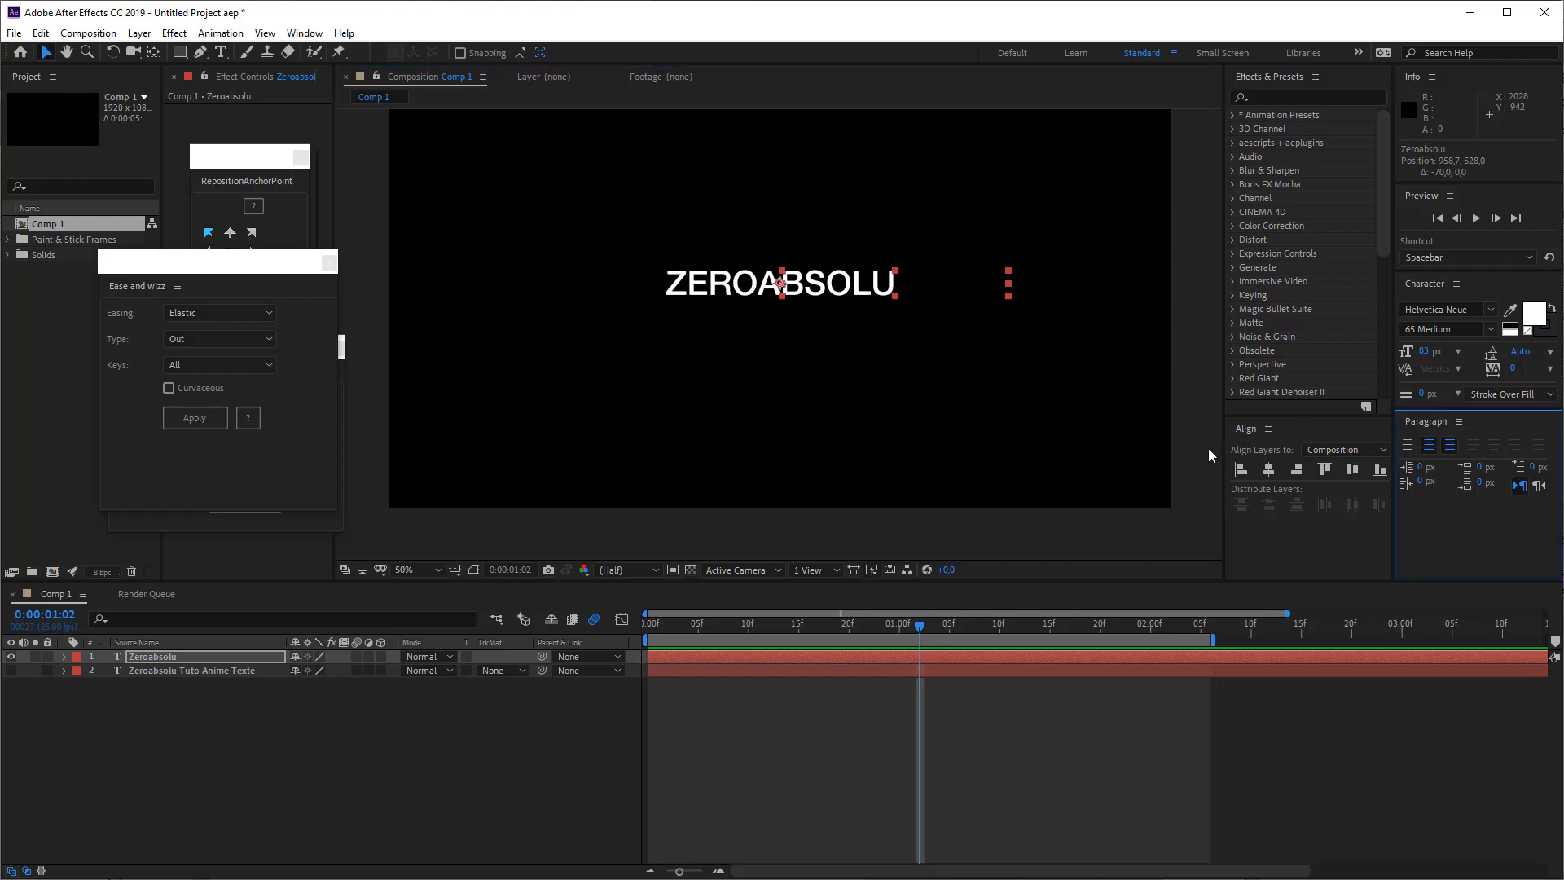
Reposition the anchor point of the Zeroabsolu text to its center with RepositionAnchorPoint
{"action": "left_click_drag", "start_coordinate": [181, 265], "coordinate": [166, 532]}
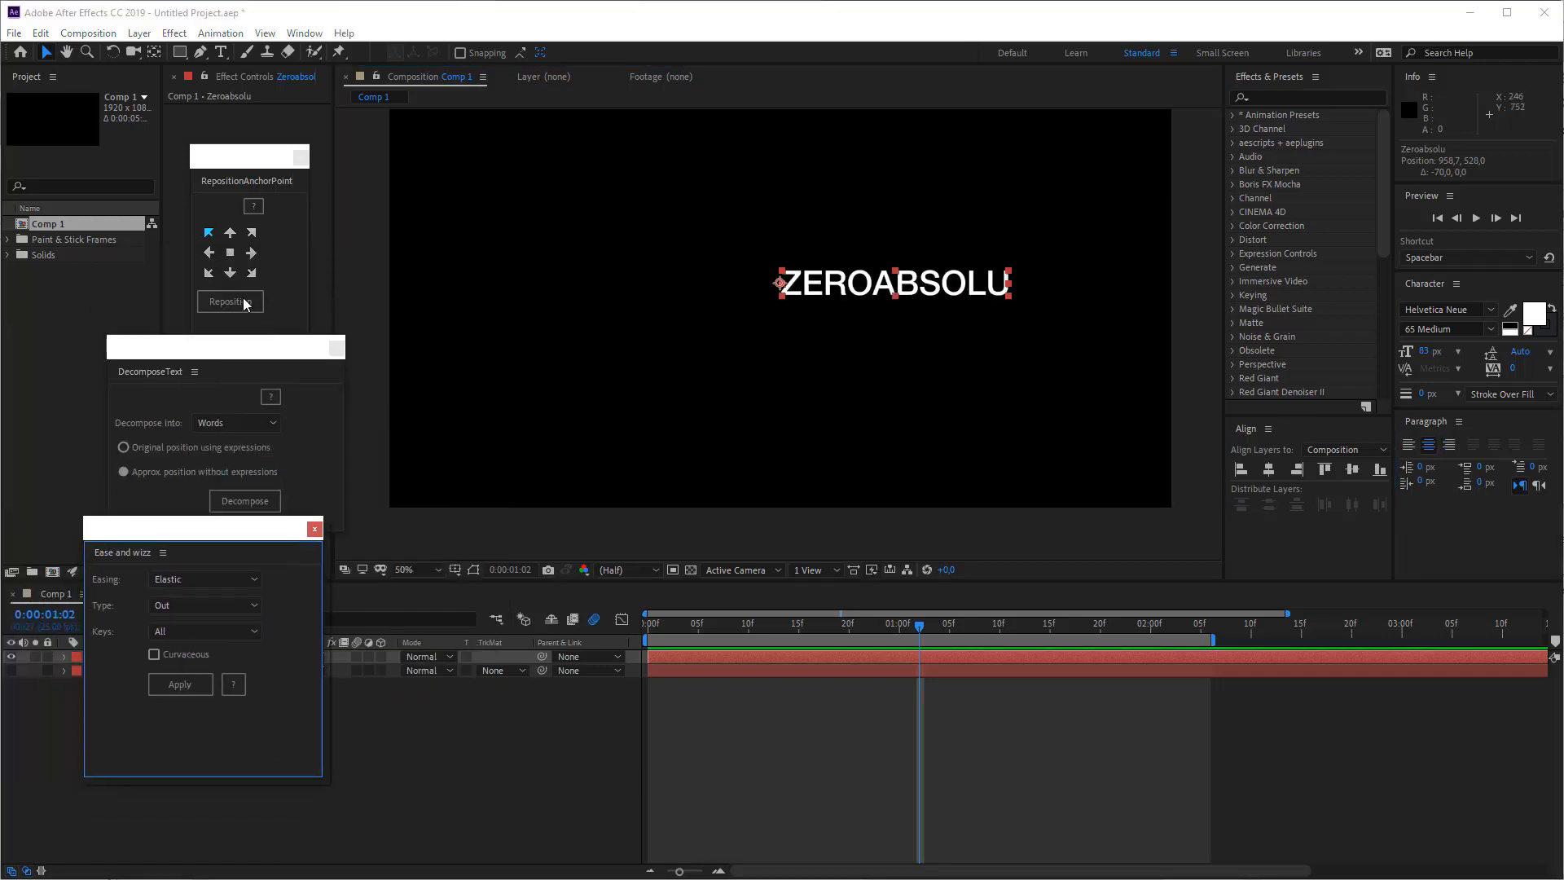
{"action": "left_click_drag", "start_coordinate": [188, 355], "coordinate": [185, 261]}
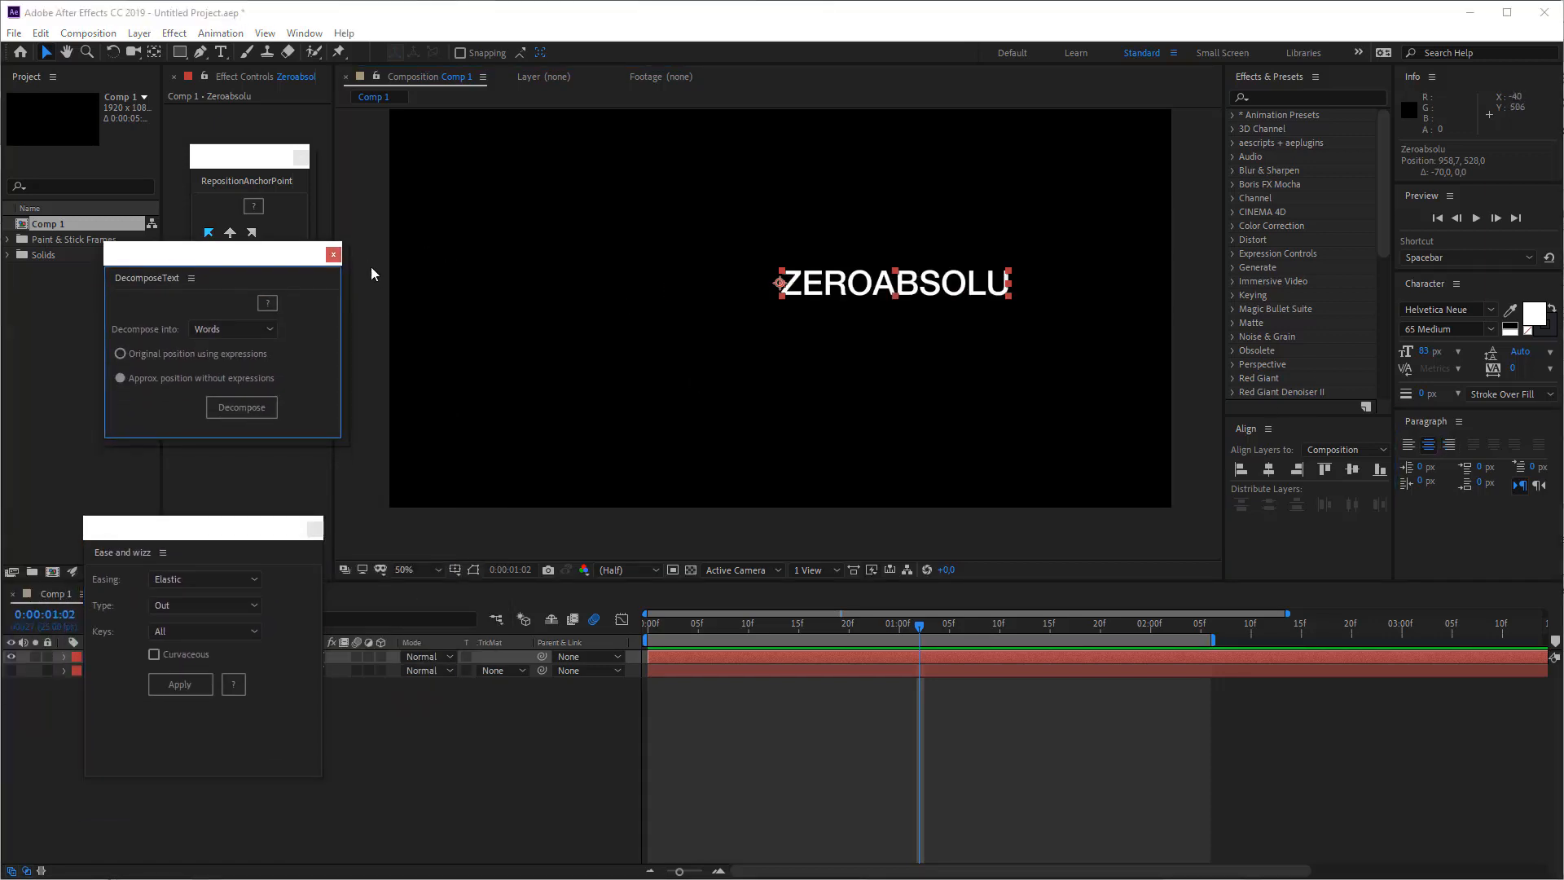
{"action": "left_click", "coordinate": [236, 163]}
{"action": "left_click", "coordinate": [231, 254]}
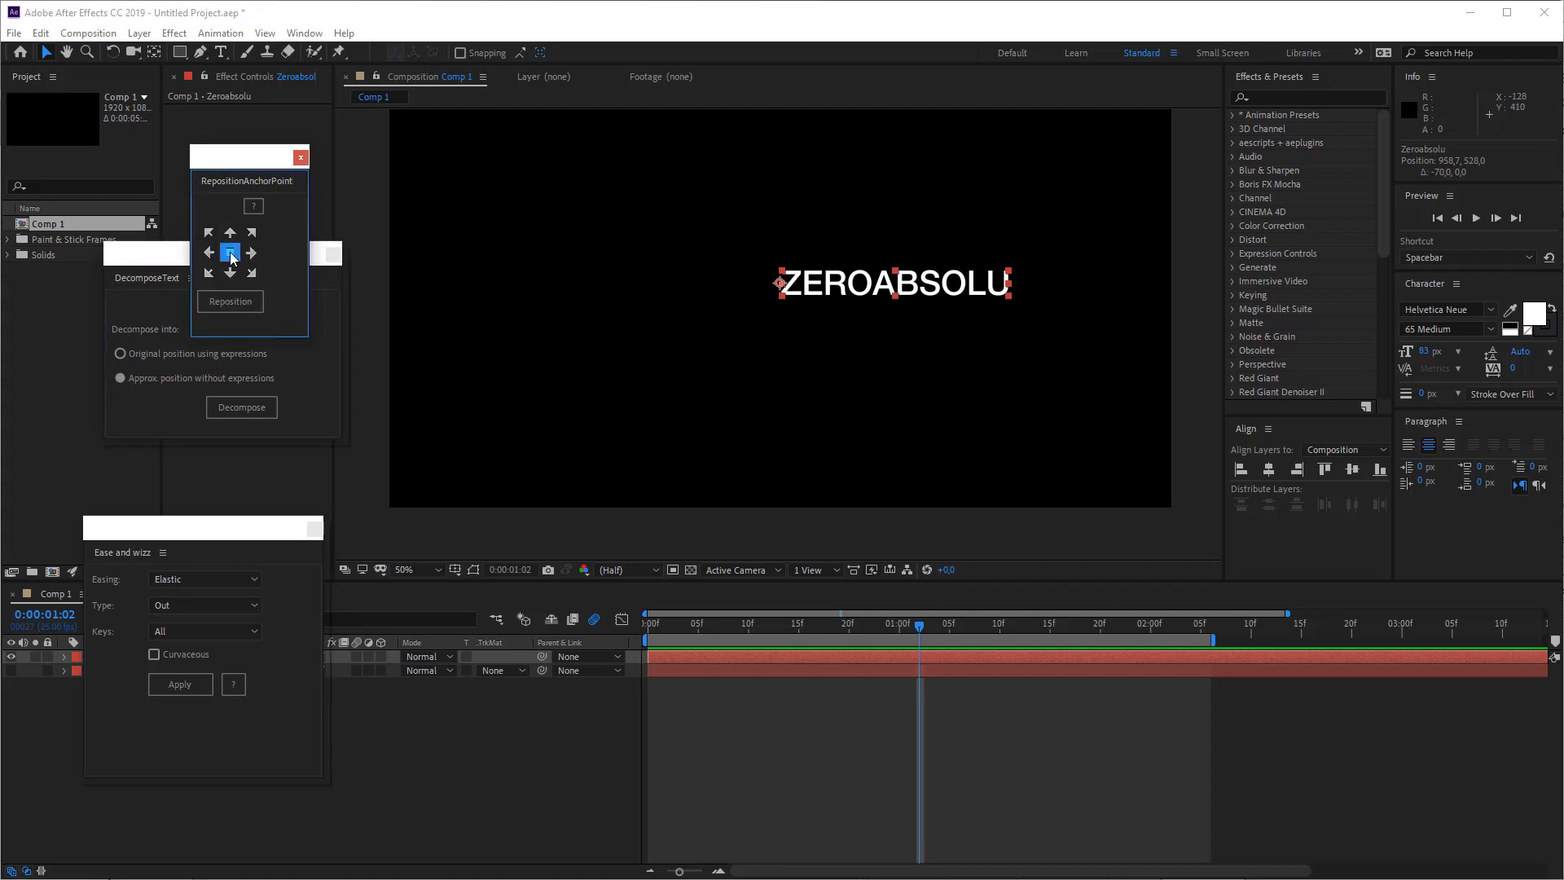
{"action": "left_click", "coordinate": [230, 302]}
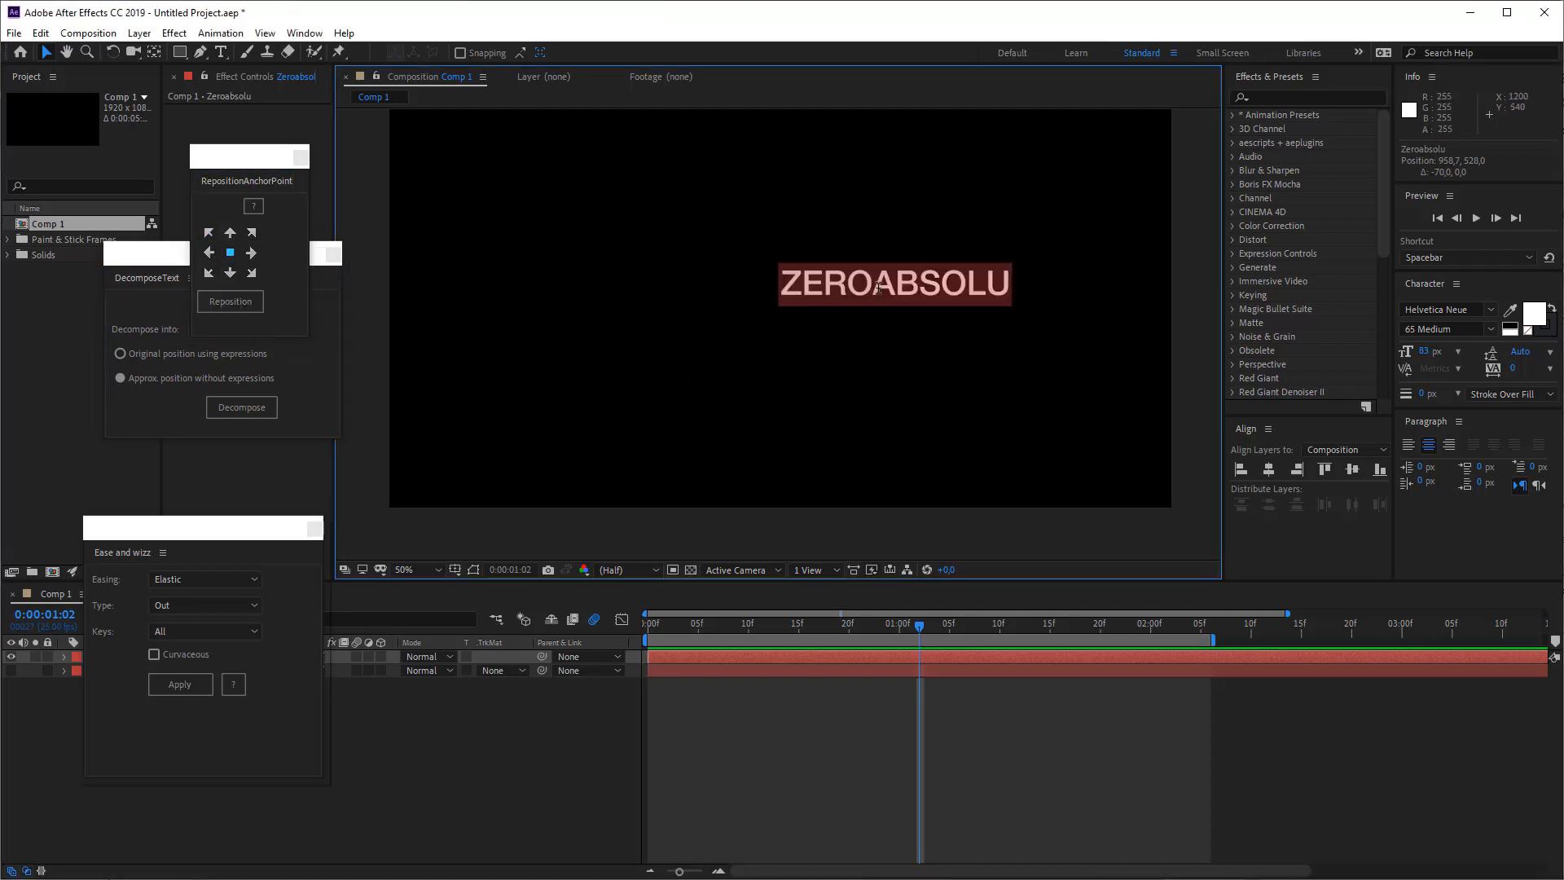
Move the Zeroabsolu text to about 978.8, 608, near the middle of the composition
{"action": "key", "text": "ctrl+t"}
{"action": "key", "text": "F2"}
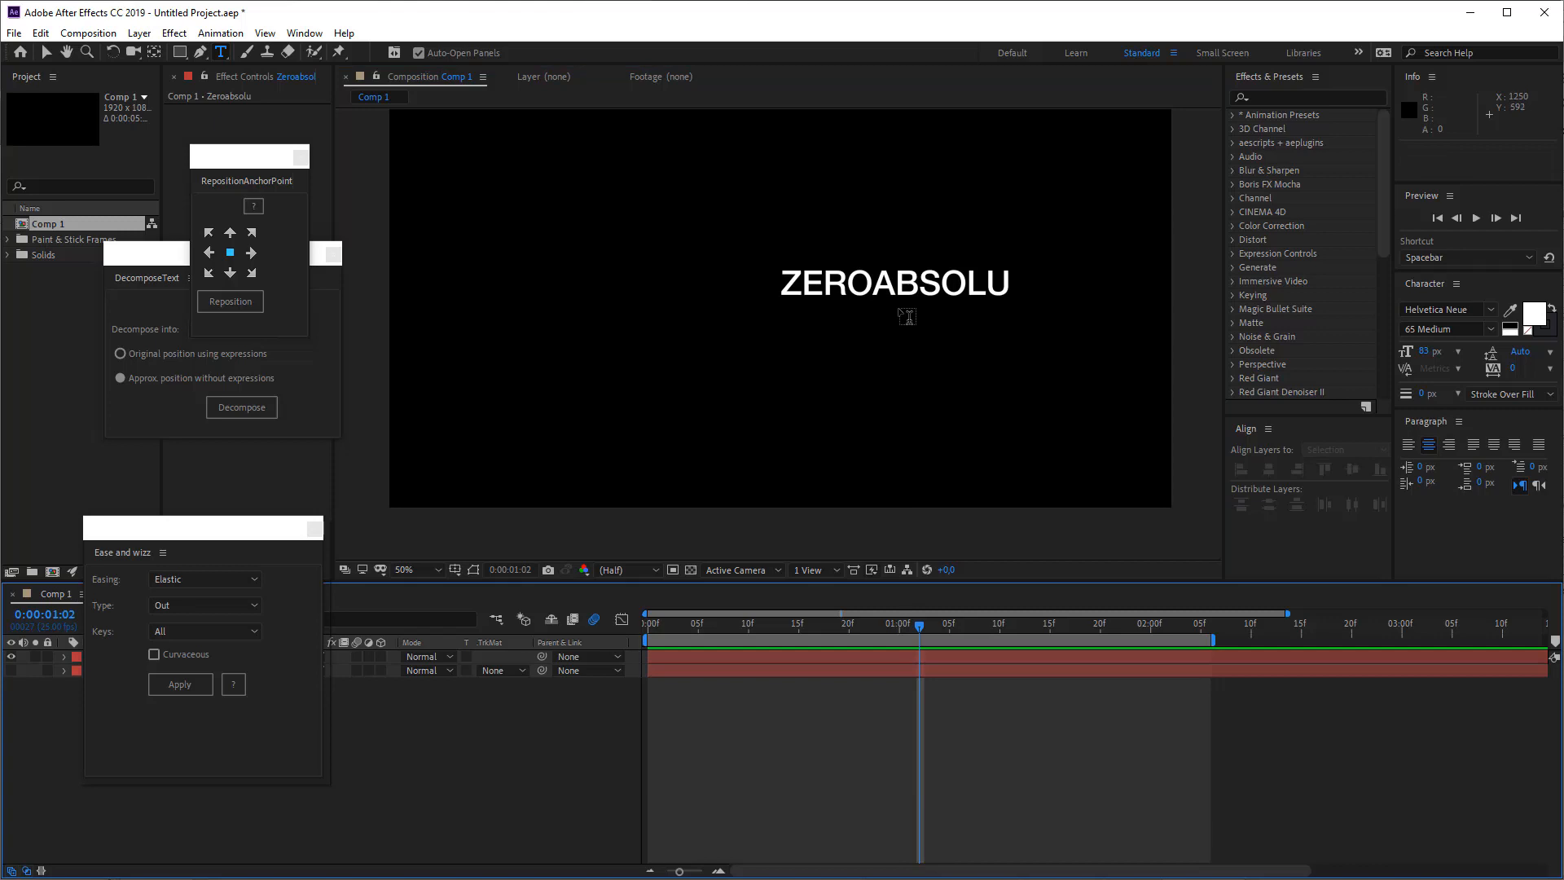
{"action": "key", "text": "v"}
{"action": "left_click_drag", "start_coordinate": [900, 289], "coordinate": [794, 321]}
Decompose the Zeroabsolu text into individual characters using approximate positions without expressions
{"action": "left_click", "coordinate": [140, 307]}
{"action": "left_click", "coordinate": [203, 330]}
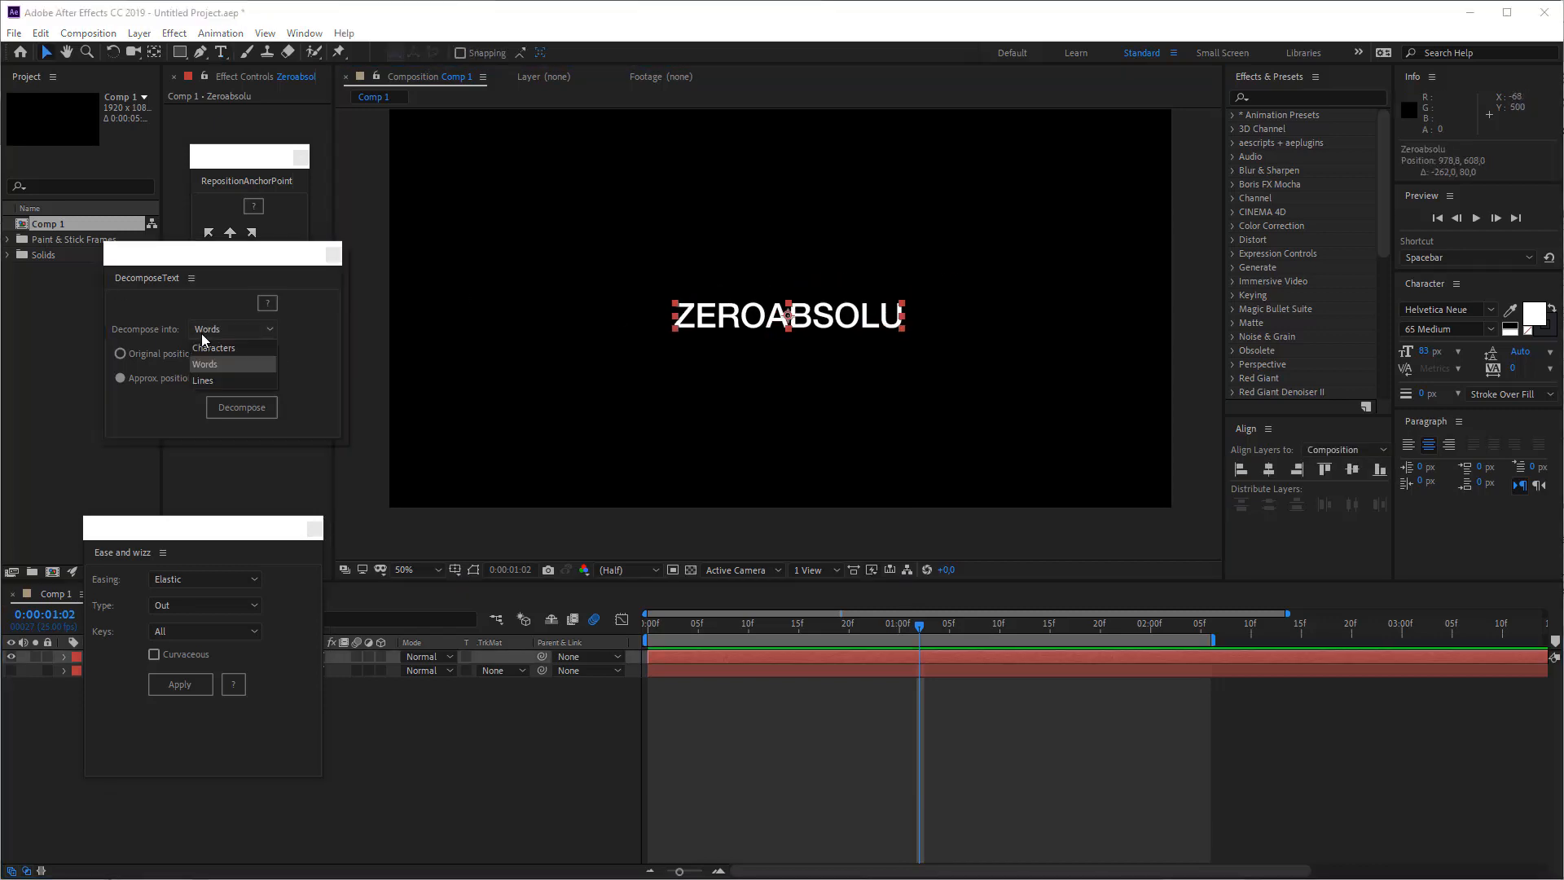
{"action": "left_click", "coordinate": [207, 343]}
{"action": "left_click", "coordinate": [224, 405]}
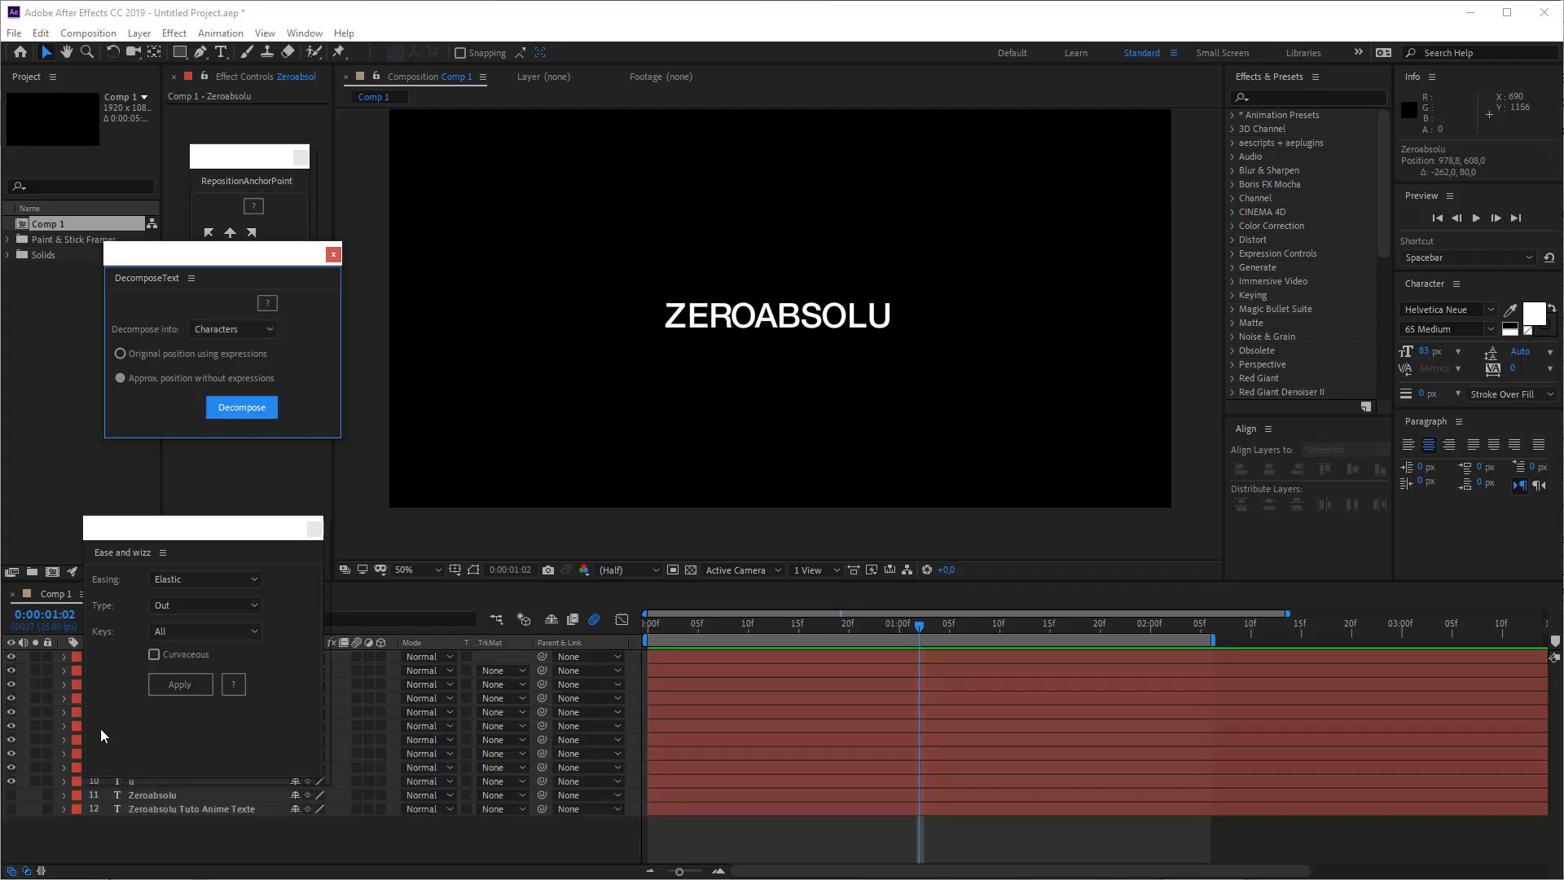
Reverse the stacking order of the ten letter layers by cutting and pasting them
{"action": "left_click_drag", "start_coordinate": [227, 517], "coordinate": [170, 273]}
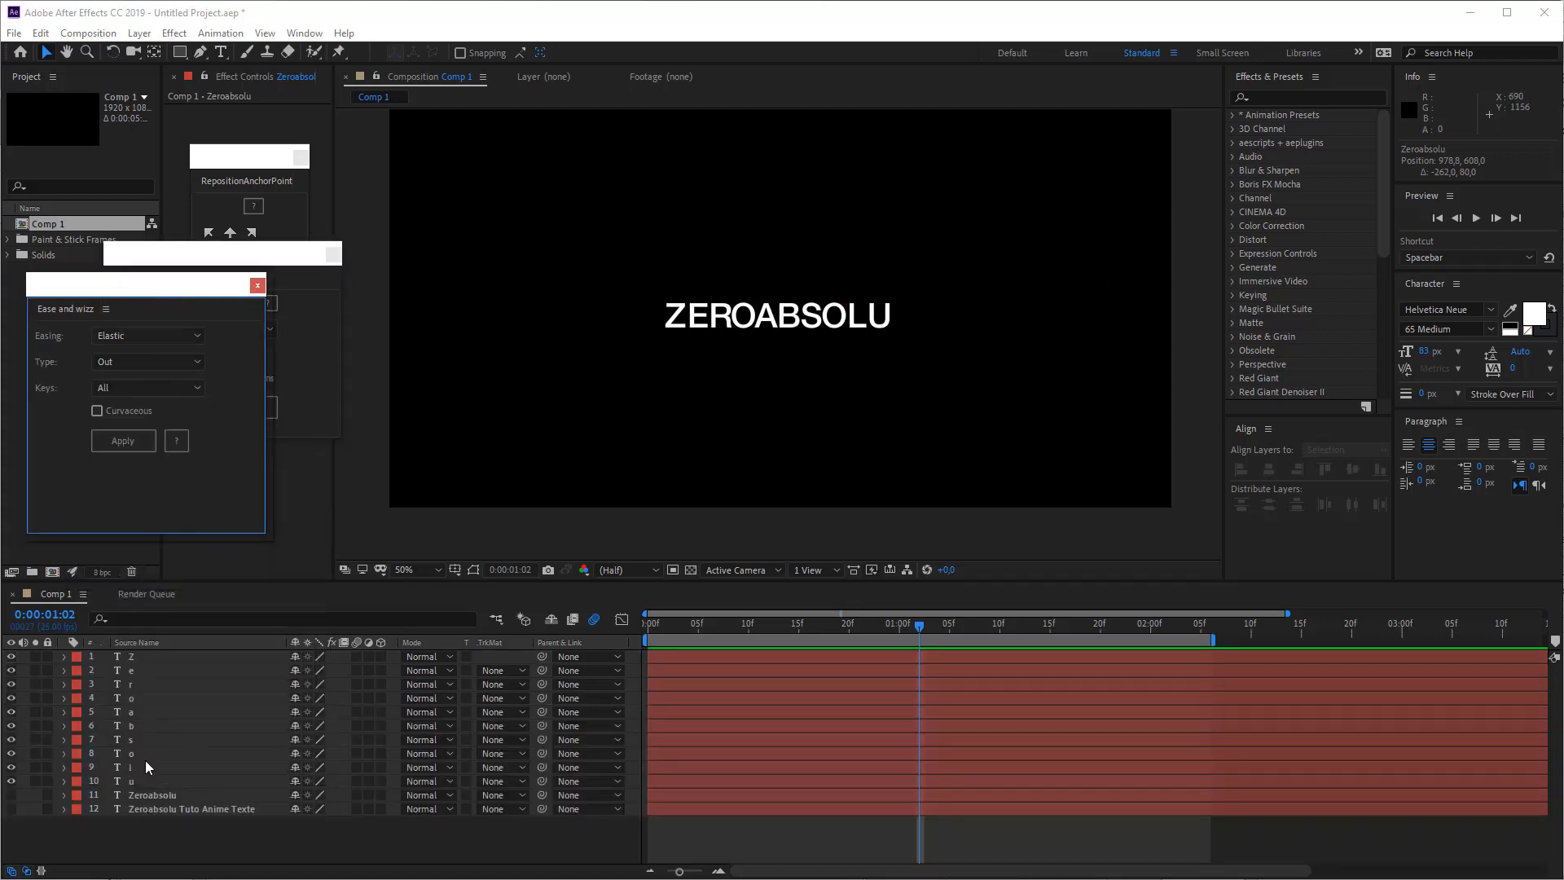
{"action": "left_click", "coordinate": [129, 782]}
{"action": "left_click", "coordinate": [144, 658], "text": "shift"}
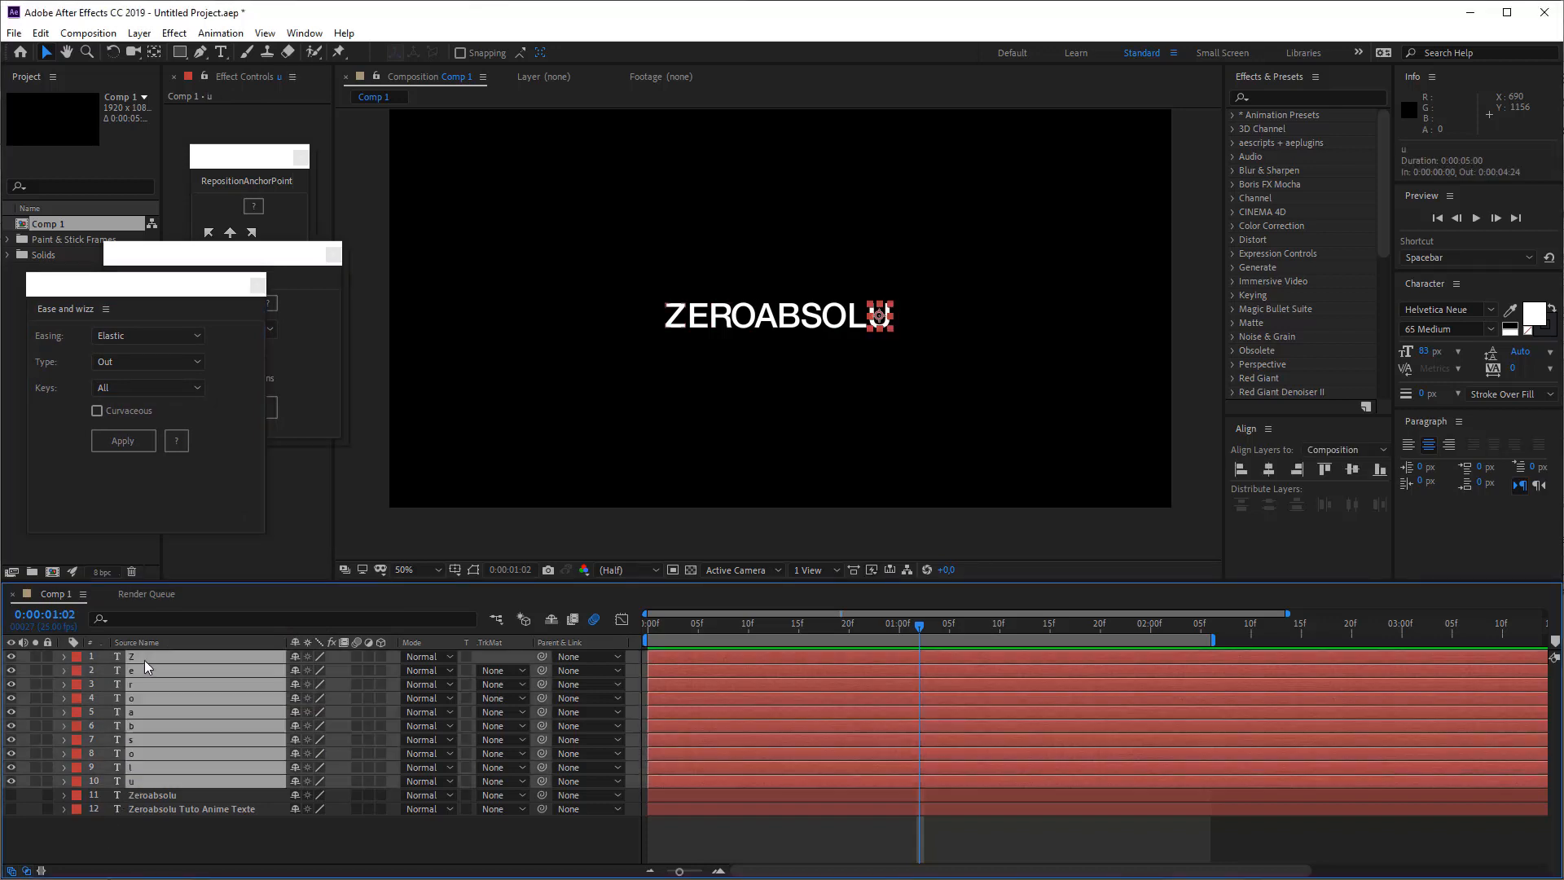
{"action": "key", "text": "ctrl+x"}
{"action": "key", "text": "ctrl+v"}
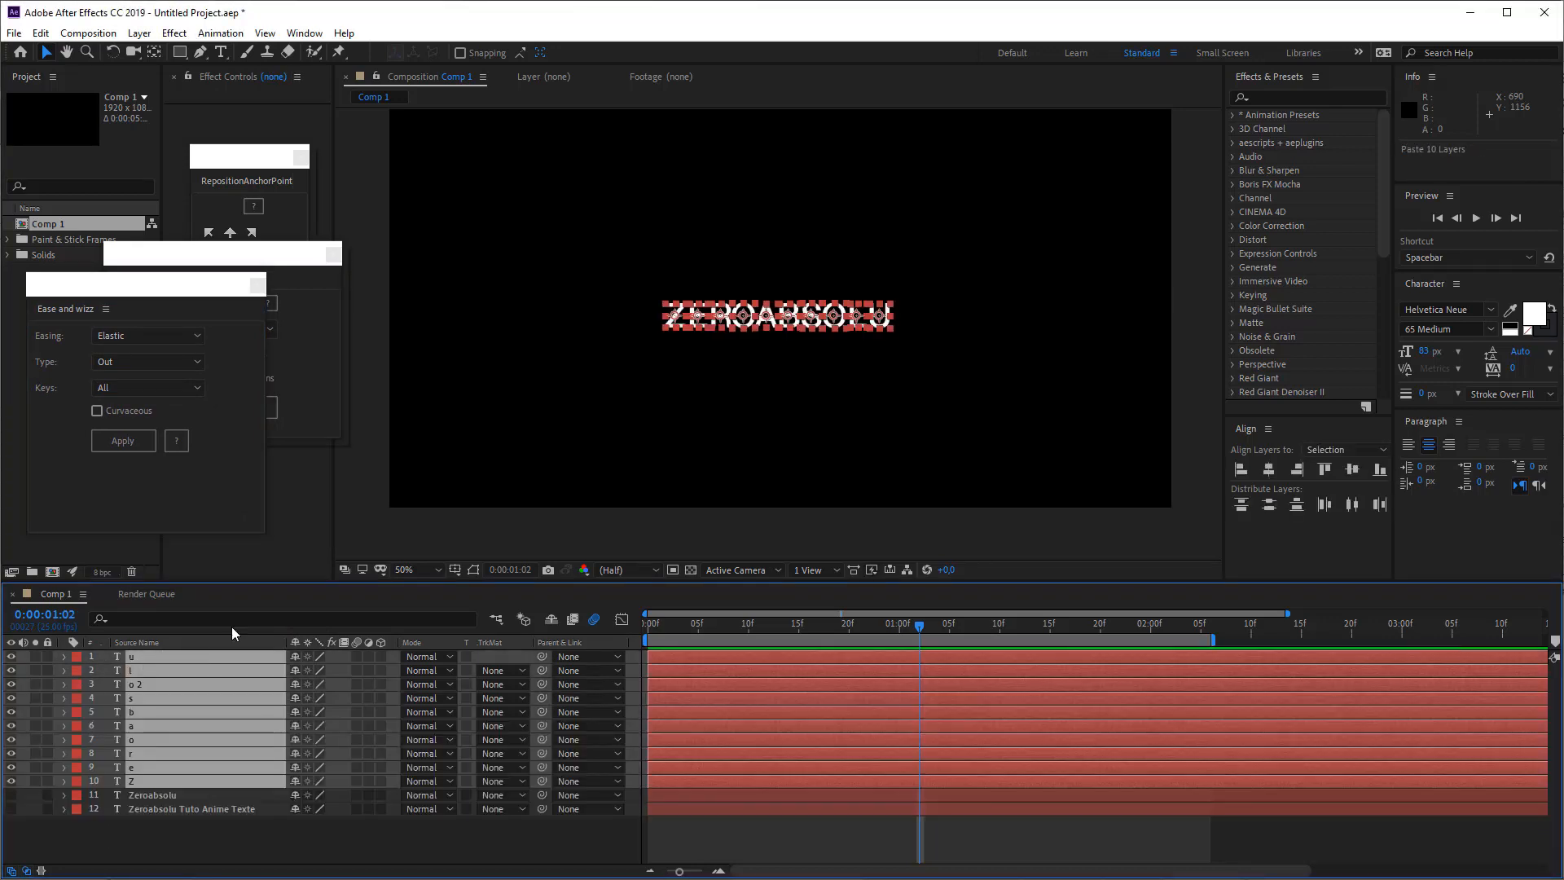
Keyframe the Position of all ten letters at 0:00:00:19, and at the first frame move Z to about 236, 334
{"action": "left_click_drag", "start_coordinate": [687, 624], "coordinate": [839, 628]}
{"action": "key", "text": "alt+shift+p"}
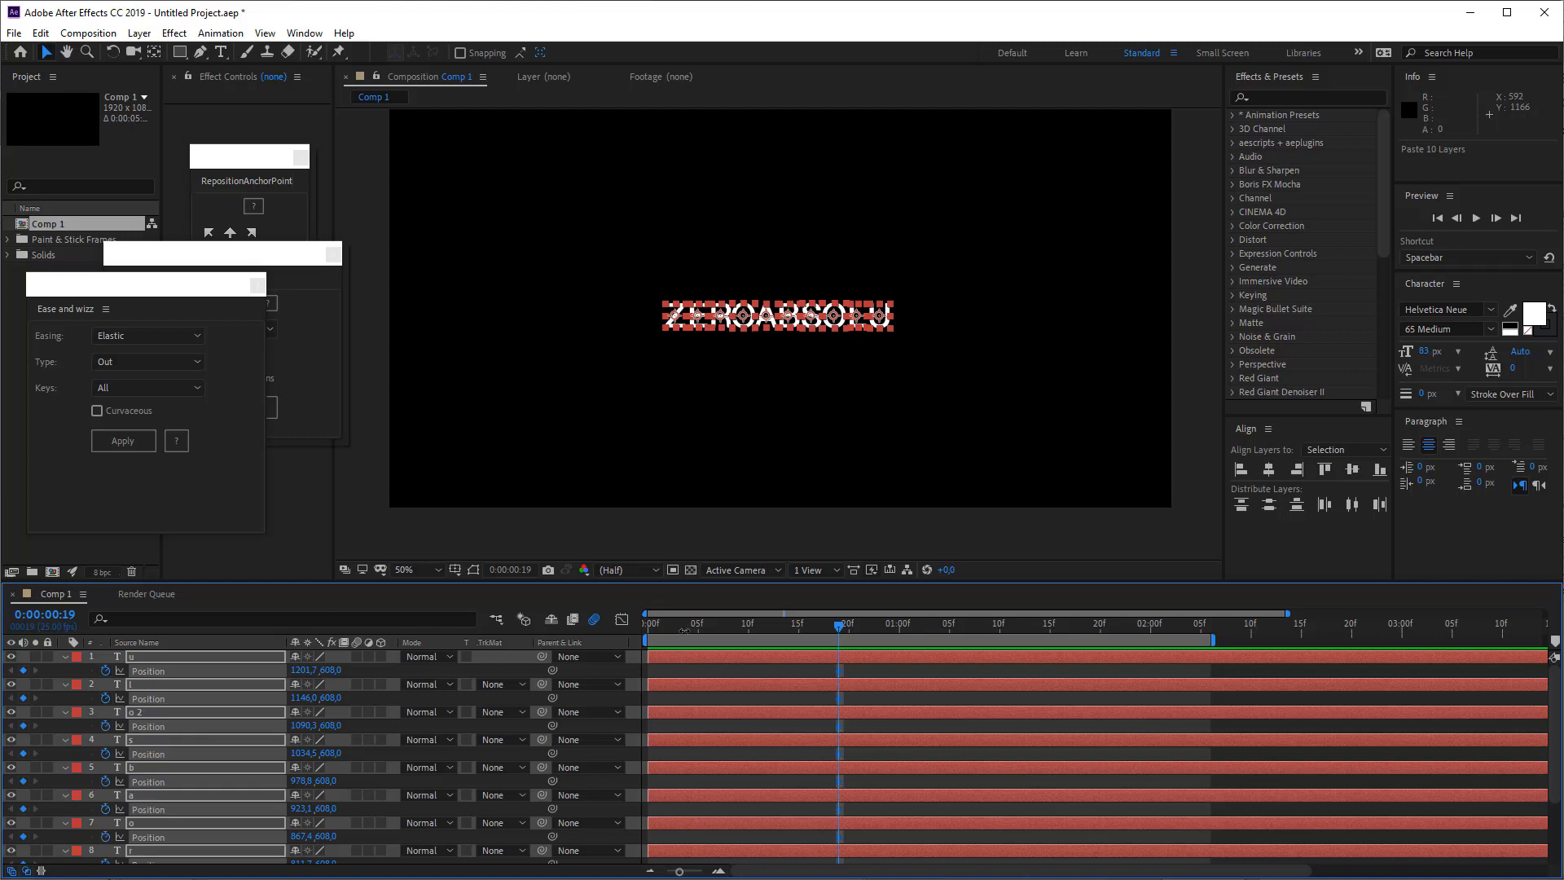
{"action": "key", "text": "Home"}
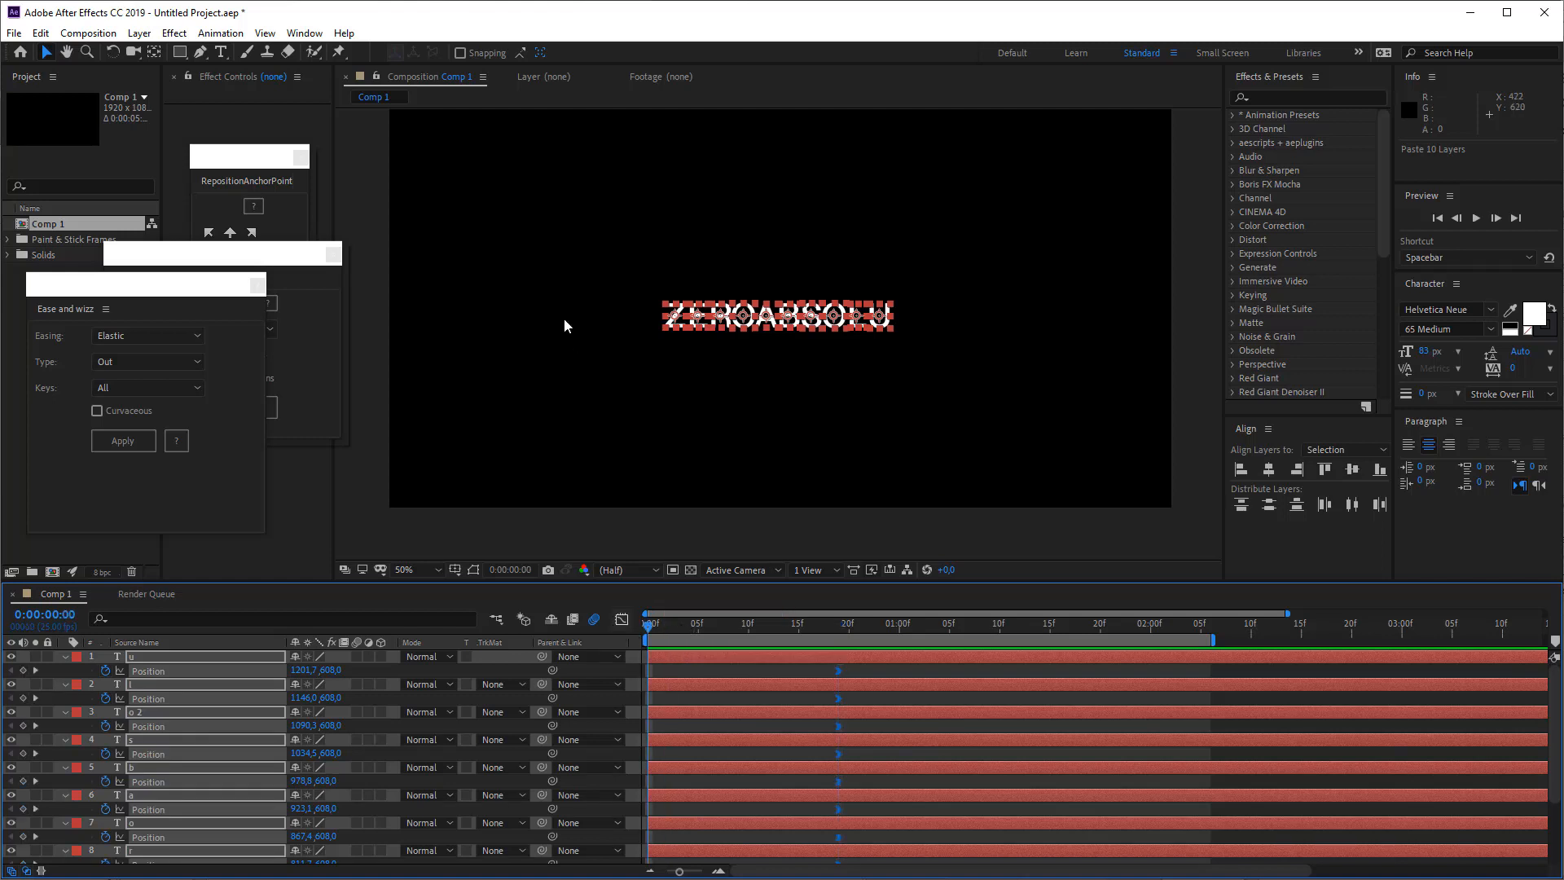
{"action": "left_click", "coordinate": [564, 317]}
{"action": "left_click_drag", "start_coordinate": [675, 315], "coordinate": [559, 212]}
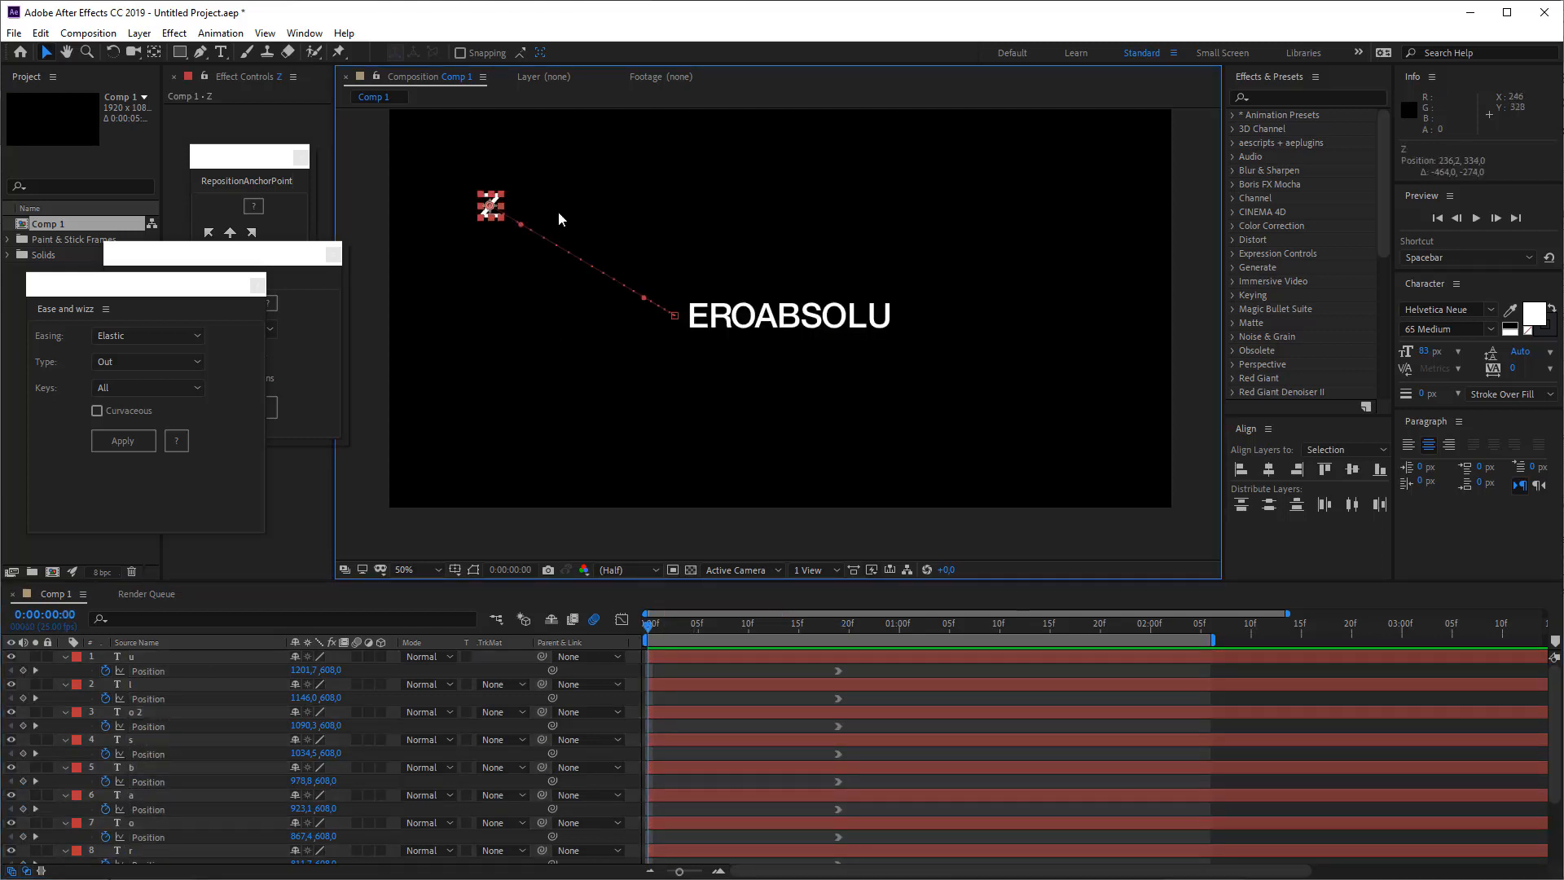
{"action": "left_click_drag", "start_coordinate": [701, 317], "coordinate": [632, 356]}
{"action": "left_click_drag", "start_coordinate": [557, 409], "coordinate": [526, 418]}
{"action": "left_click", "coordinate": [724, 316]}
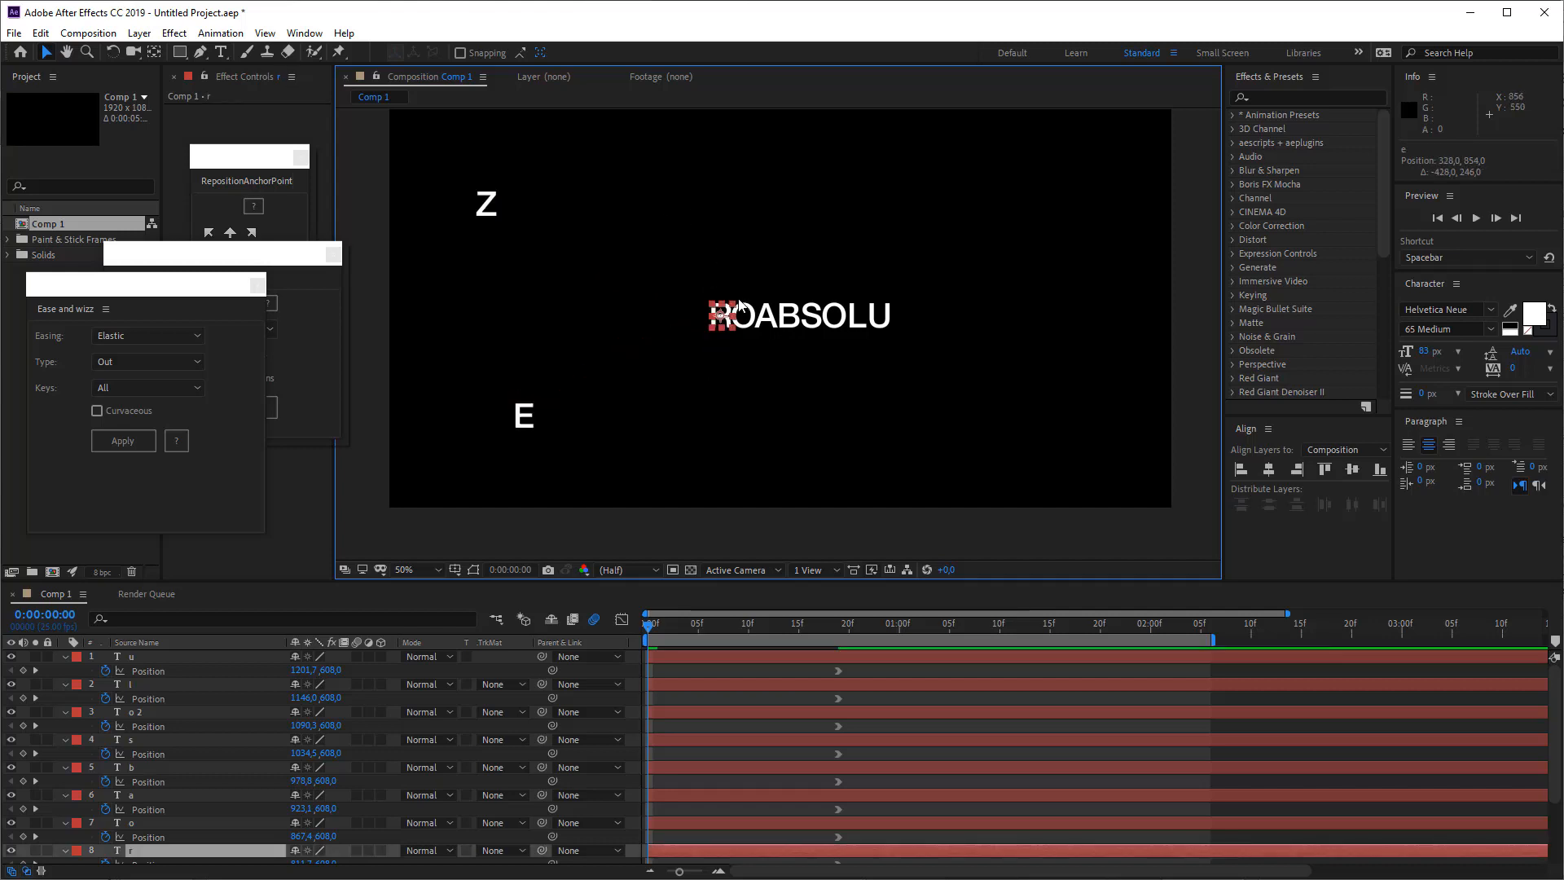
{"action": "left_click_drag", "start_coordinate": [723, 306], "coordinate": [649, 192]}
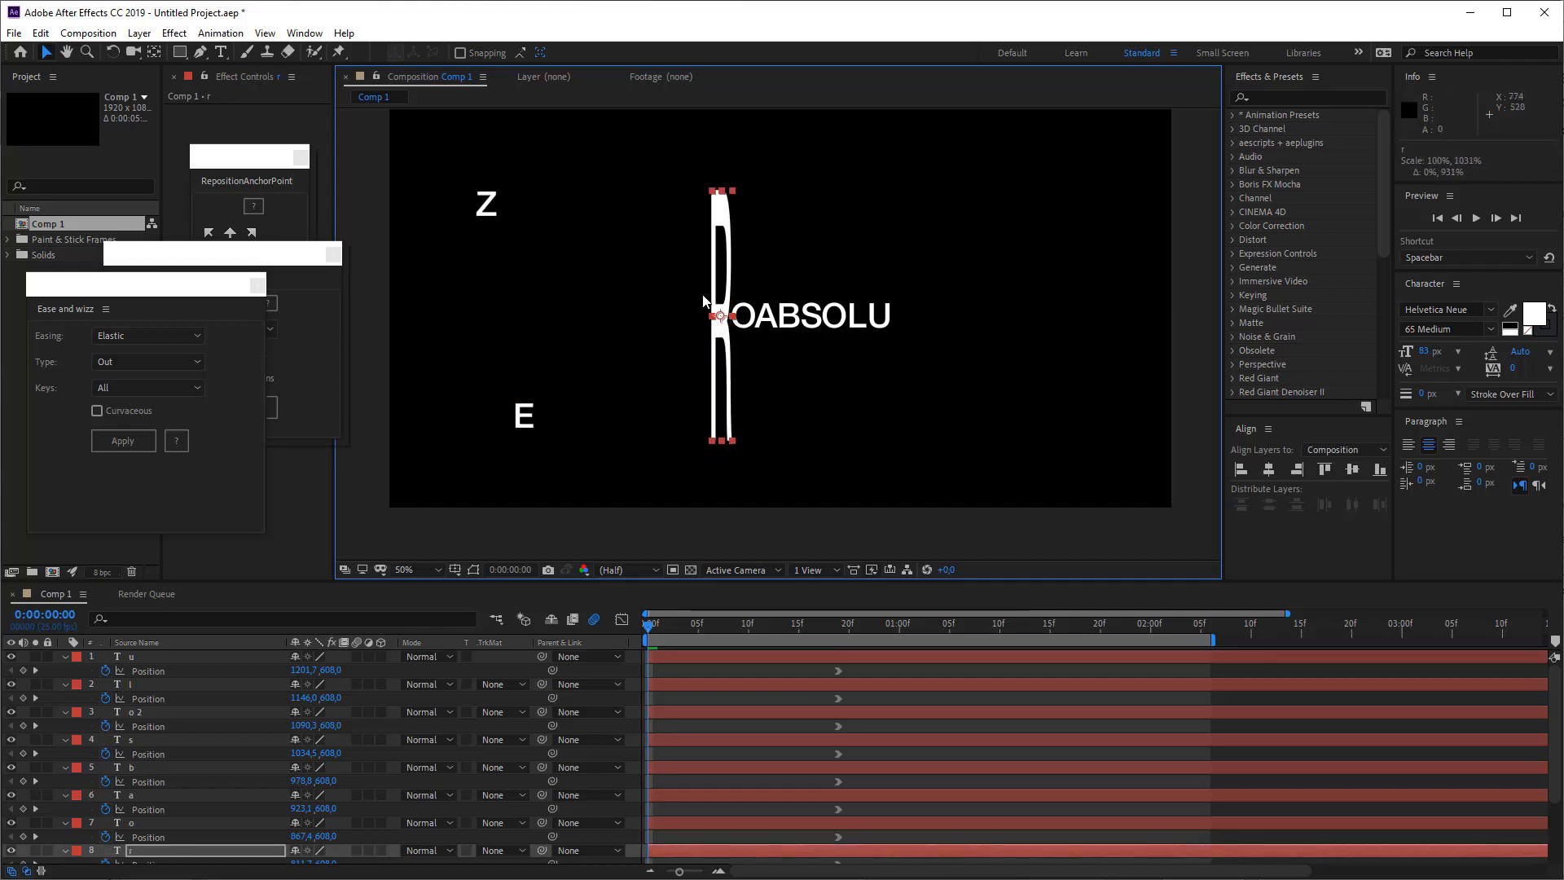
{"action": "key", "text": "ctrl+z"}
{"action": "key", "text": "ctrl+z"}
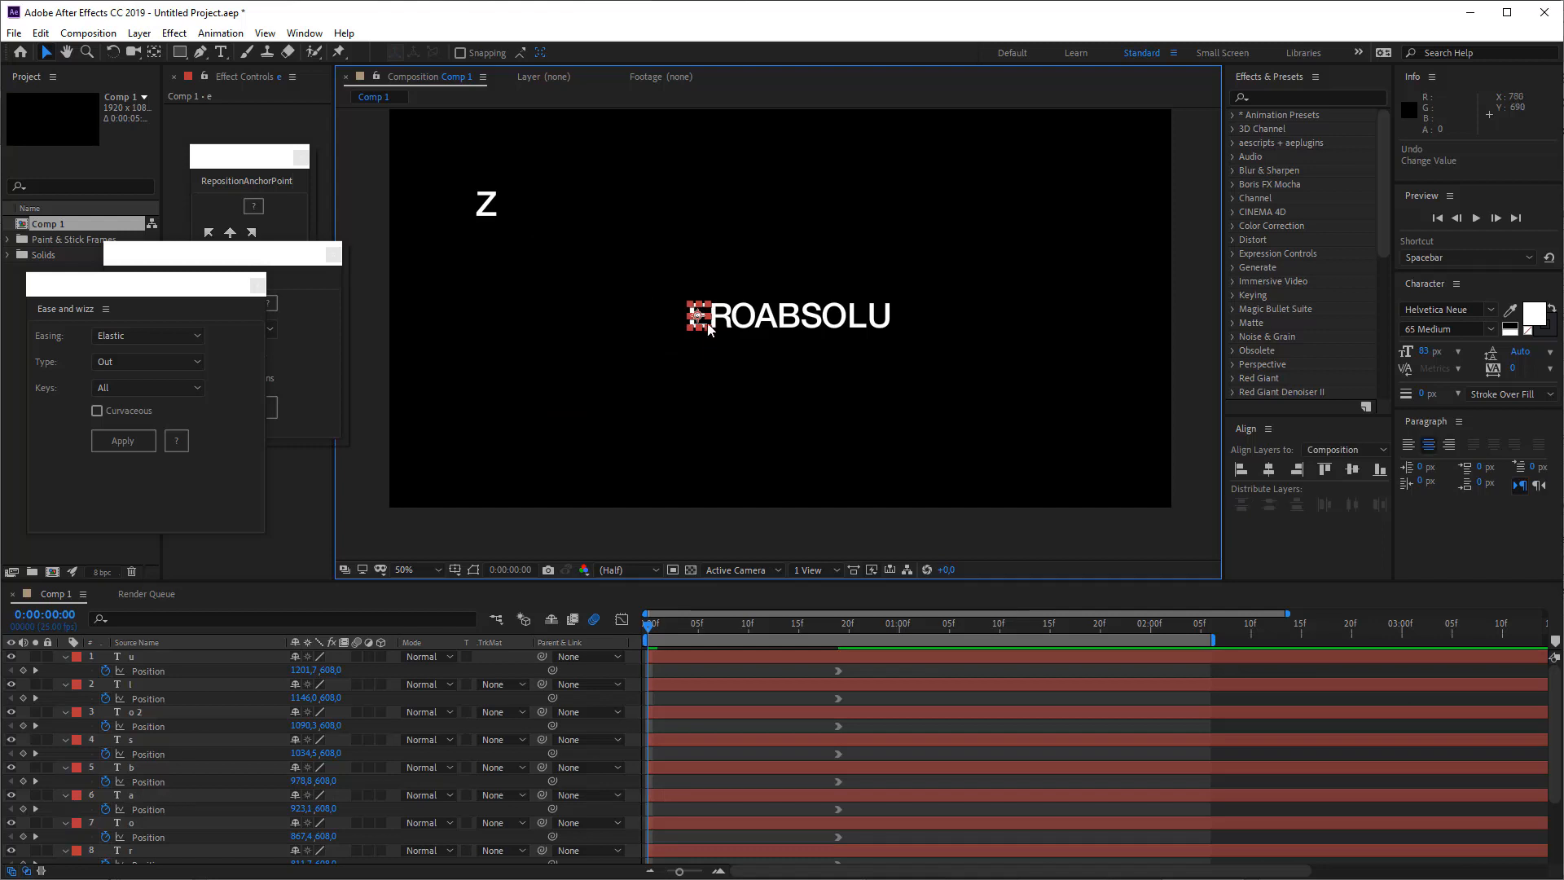
Move the letter E to about 420, 850 and R to about 669.7, 379 at the first frame
{"action": "scroll", "coordinate": [703, 324], "scroll_direction": "up", "scroll_amount": 1}
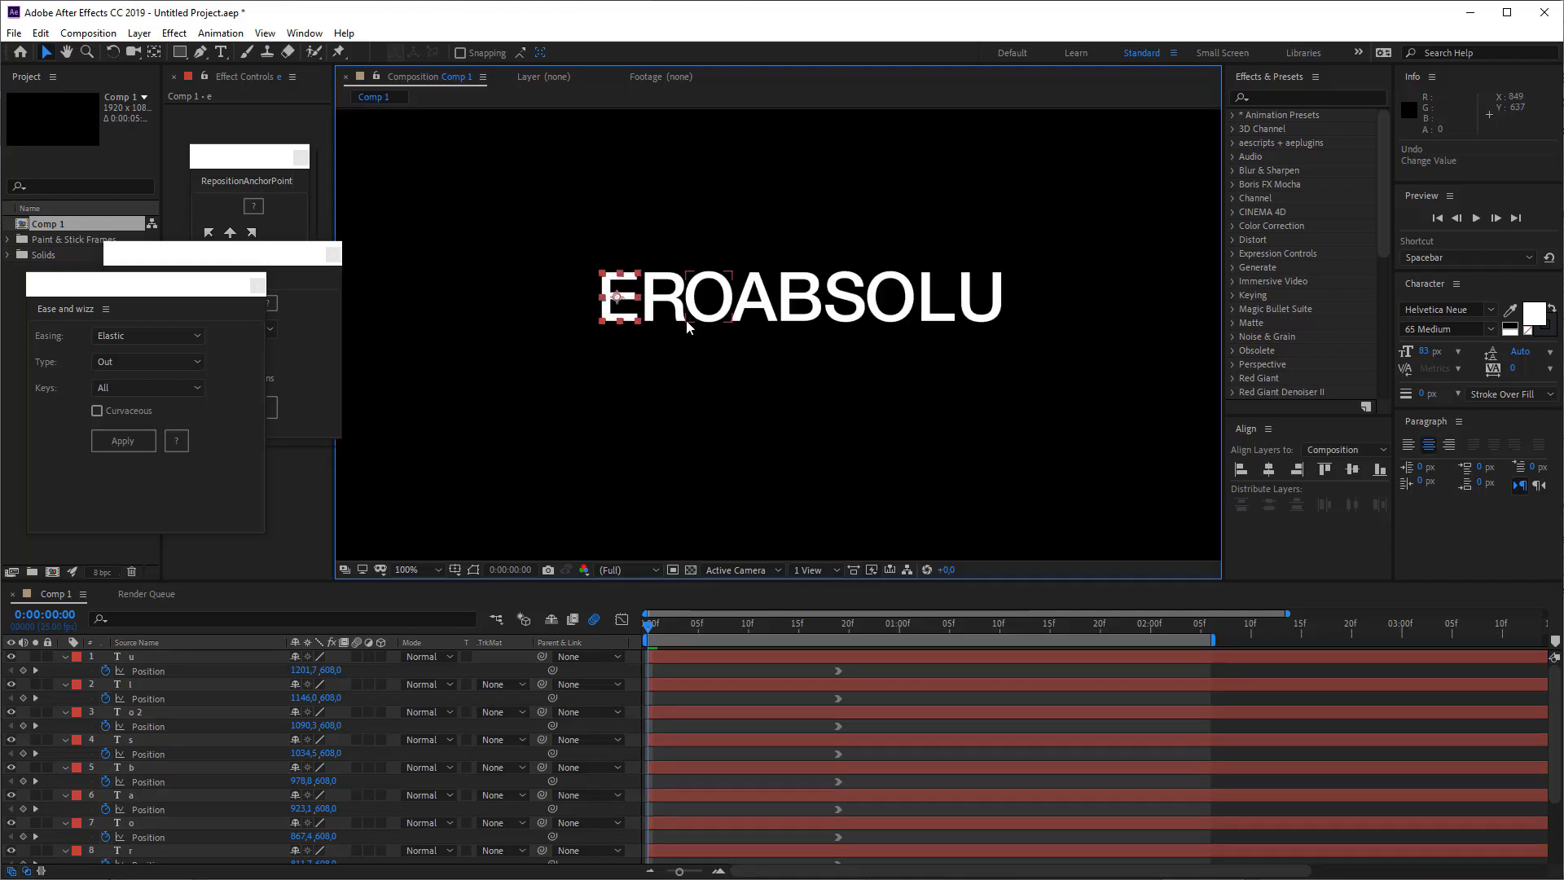
{"action": "left_click_drag", "start_coordinate": [761, 386], "coordinate": [945, 405]}
{"action": "left_click_drag", "start_coordinate": [808, 334], "coordinate": [533, 532]}
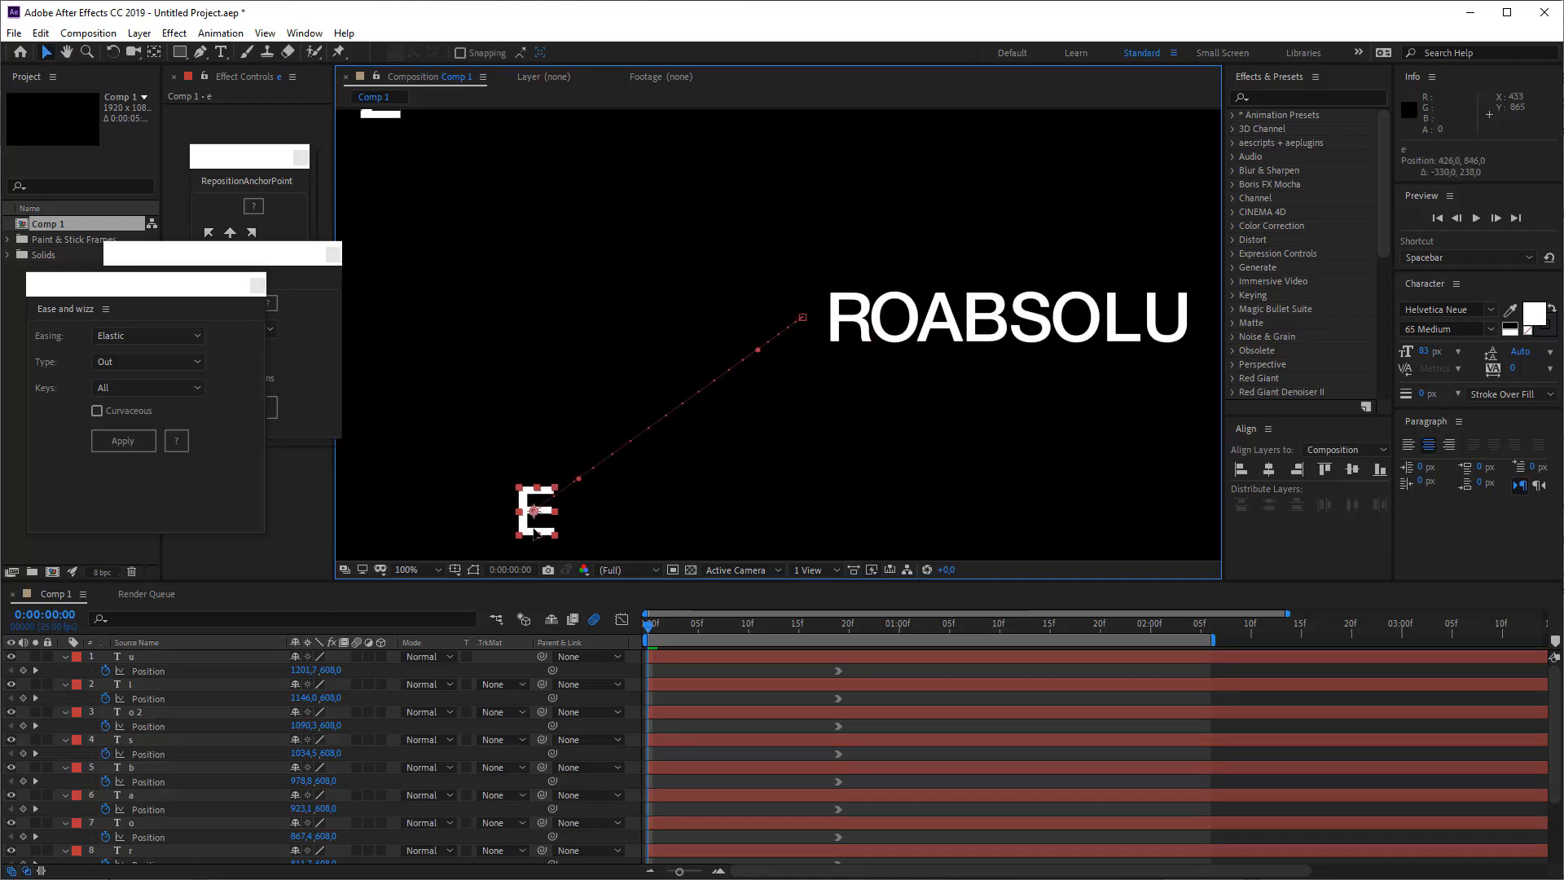
{"action": "left_click_drag", "start_coordinate": [863, 326], "coordinate": [748, 141]}
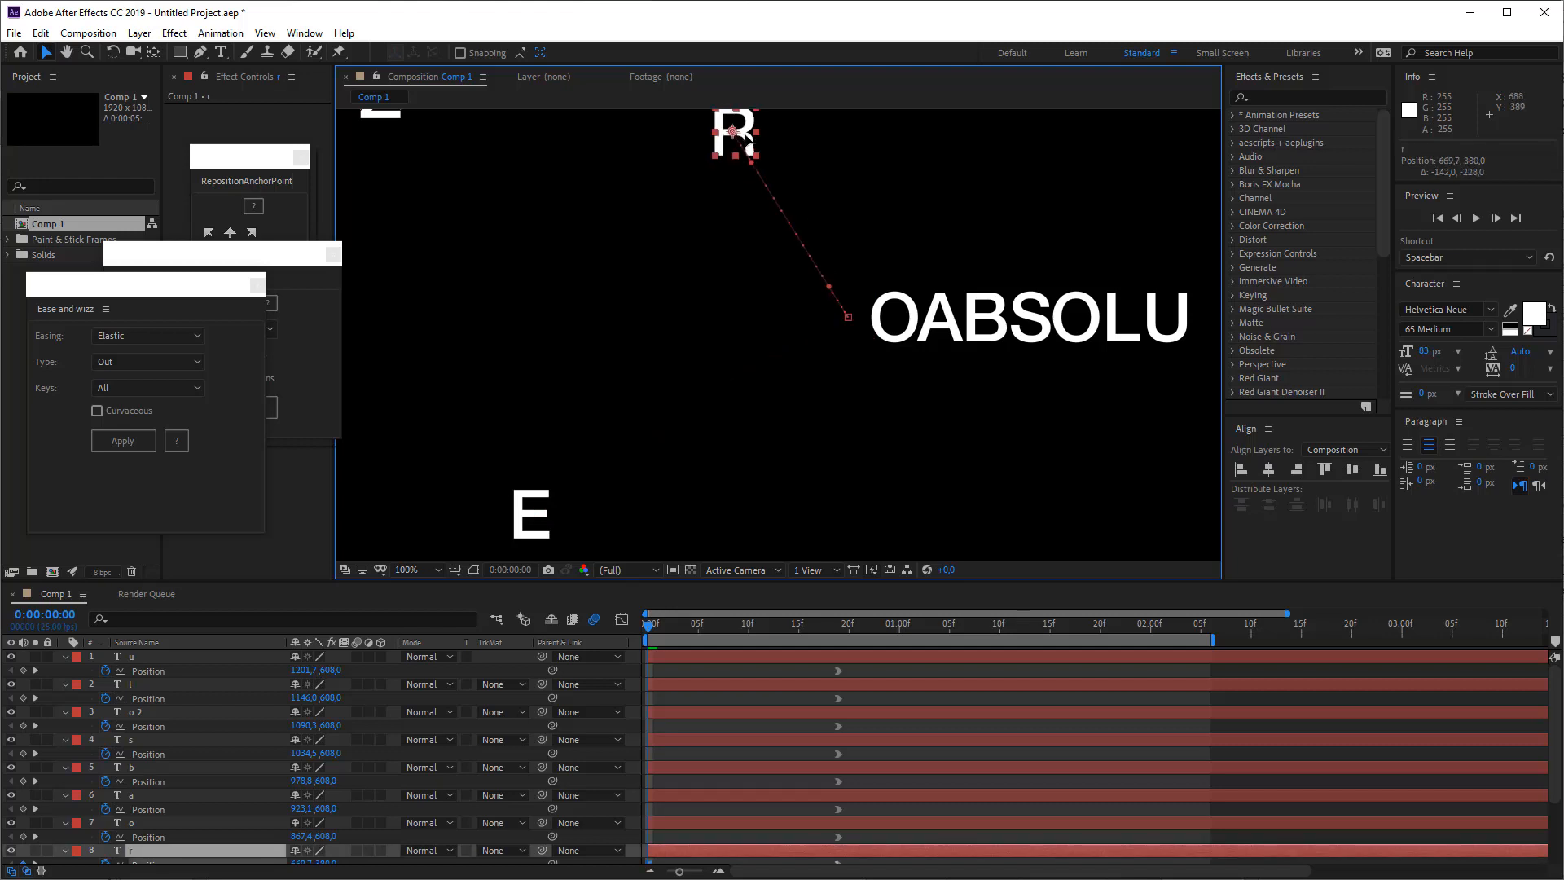
Scatter the first O to about 739, 867, B to about 975.8, 874 and A to about 900, 414
{"action": "left_click", "coordinate": [893, 321]}
{"action": "left_click_drag", "start_coordinate": [892, 320], "coordinate": [788, 531]}
{"action": "left_click_drag", "start_coordinate": [955, 327], "coordinate": [994, 538]}
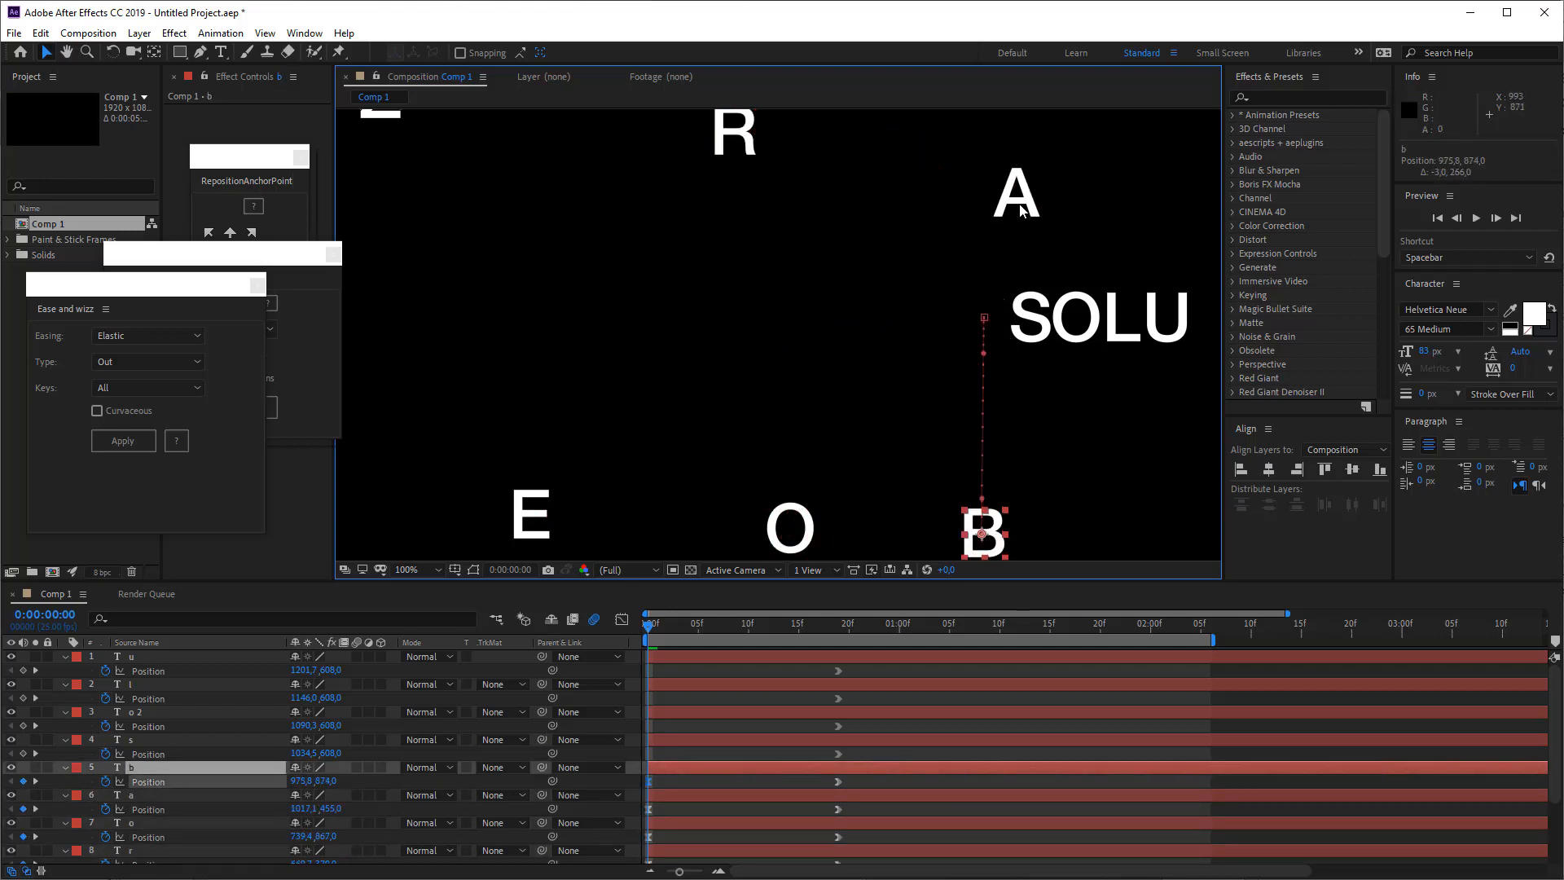
{"action": "left_click", "coordinate": [1019, 181]}
{"action": "left_click_drag", "start_coordinate": [1019, 181], "coordinate": [923, 148]}
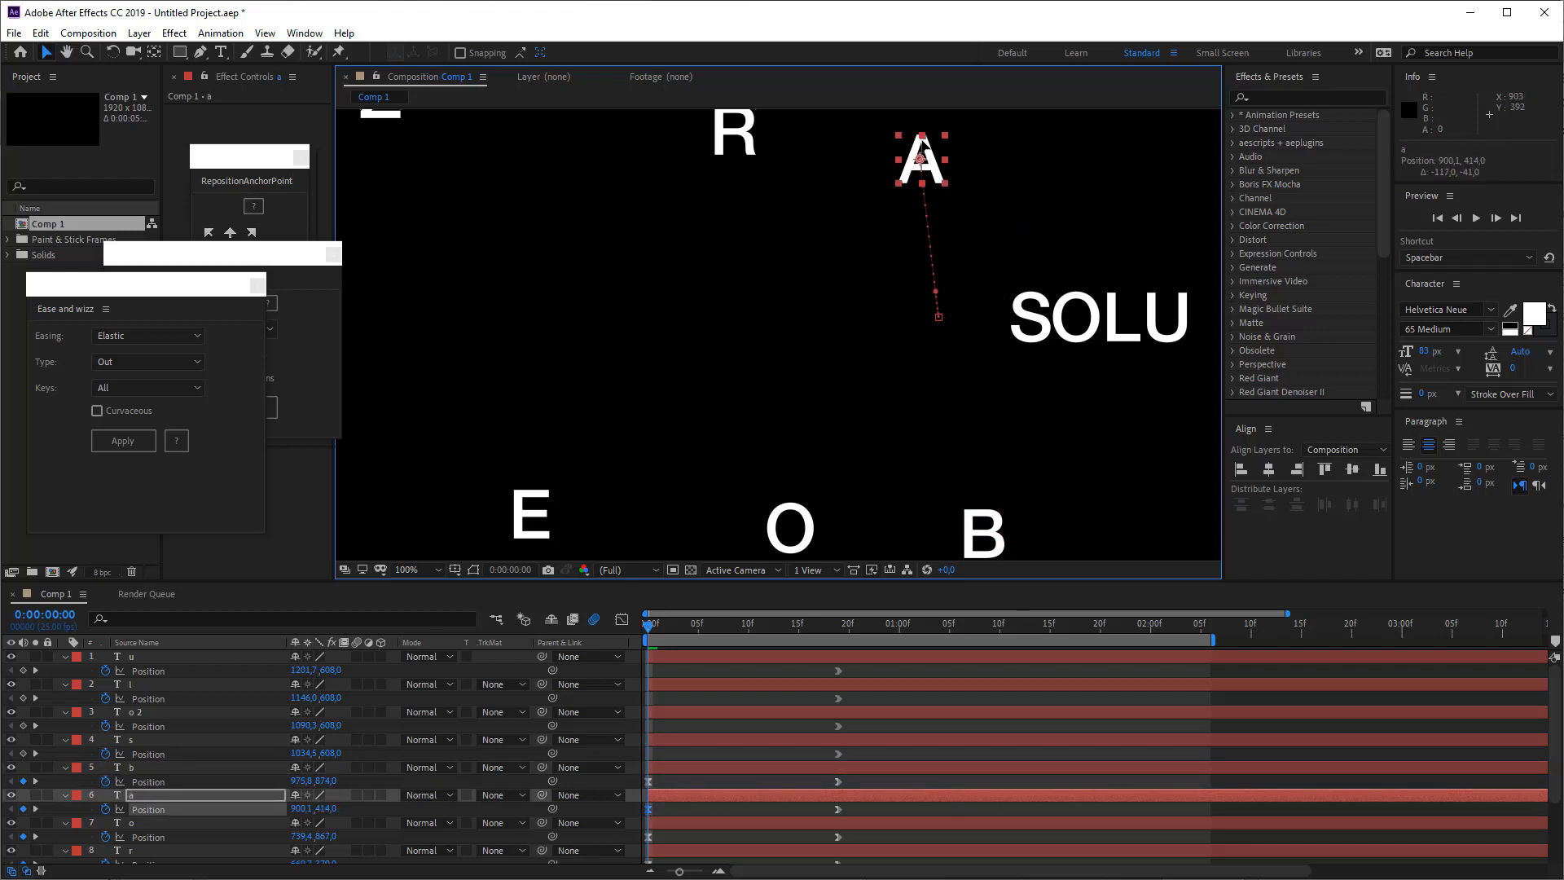
Scatter S to about 1108.5, 403, the second O to about 1313, 839 and L to about 1346, 426
{"action": "left_click", "coordinate": [1028, 314]}
{"action": "left_click_drag", "start_coordinate": [1029, 313], "coordinate": [1088, 148]}
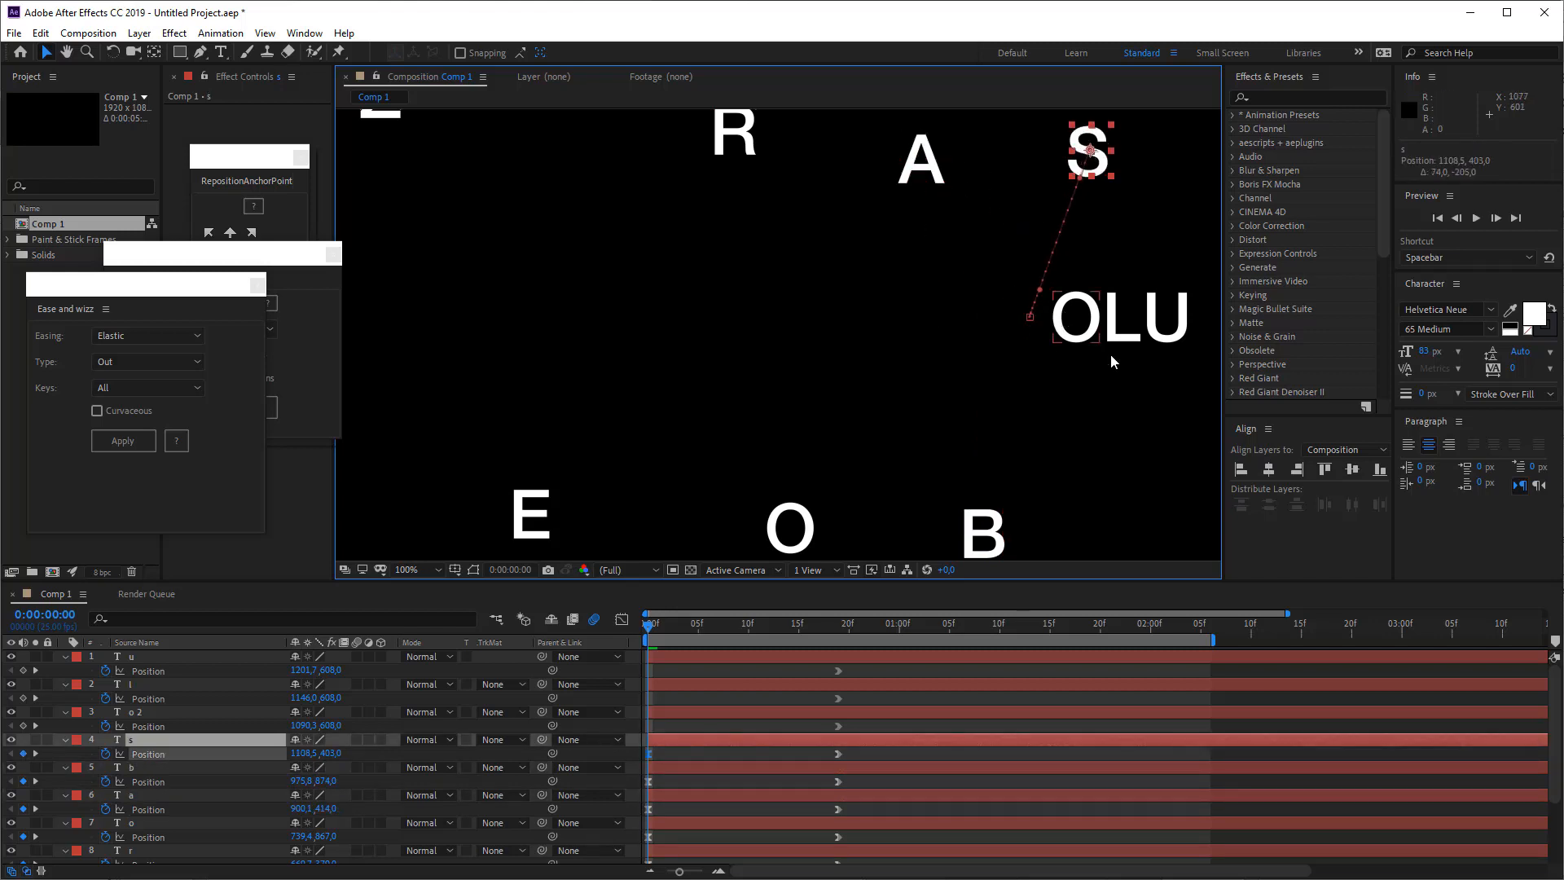
{"action": "left_click_drag", "start_coordinate": [1076, 324], "coordinate": [1244, 511]}
{"action": "key", "text": "space"}
{"action": "left_click_drag", "start_coordinate": [1062, 373], "coordinate": [917, 161]}
{"action": "key", "text": "ctrl+Up"}
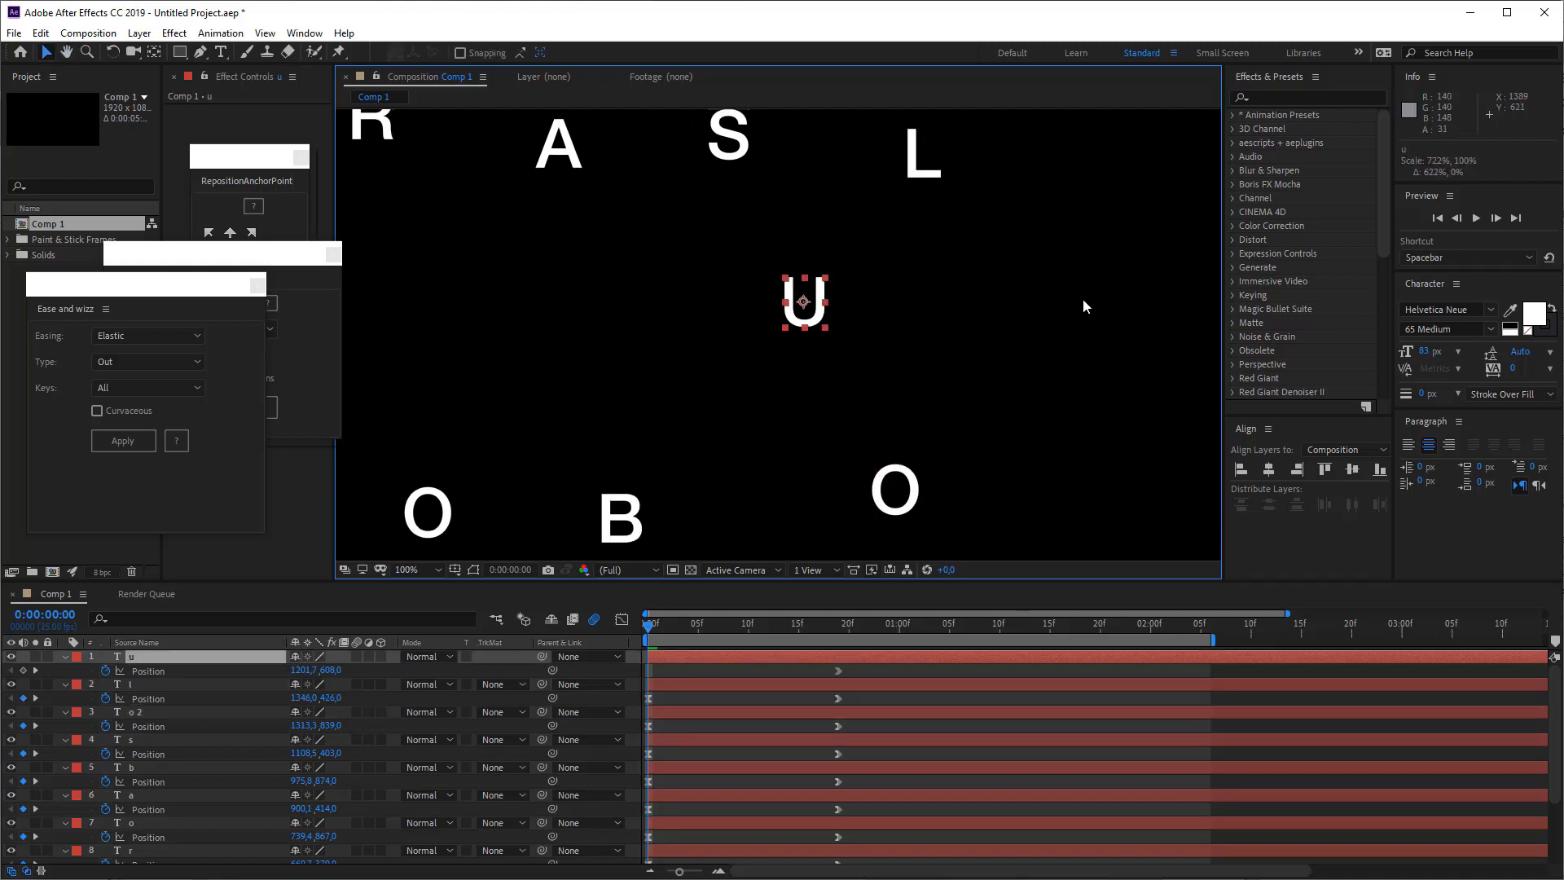
Undo the accidental scaling of U and move the letter to about 1560.7, 600
{"action": "left_click_drag", "start_coordinate": [1083, 306], "coordinate": [1096, 310]}
{"action": "key", "text": "ctrl+z"}
{"action": "left_click_drag", "start_coordinate": [820, 318], "coordinate": [1113, 311]}
{"action": "scroll", "coordinate": [689, 323], "scroll_direction": "down", "scroll_amount": 2}
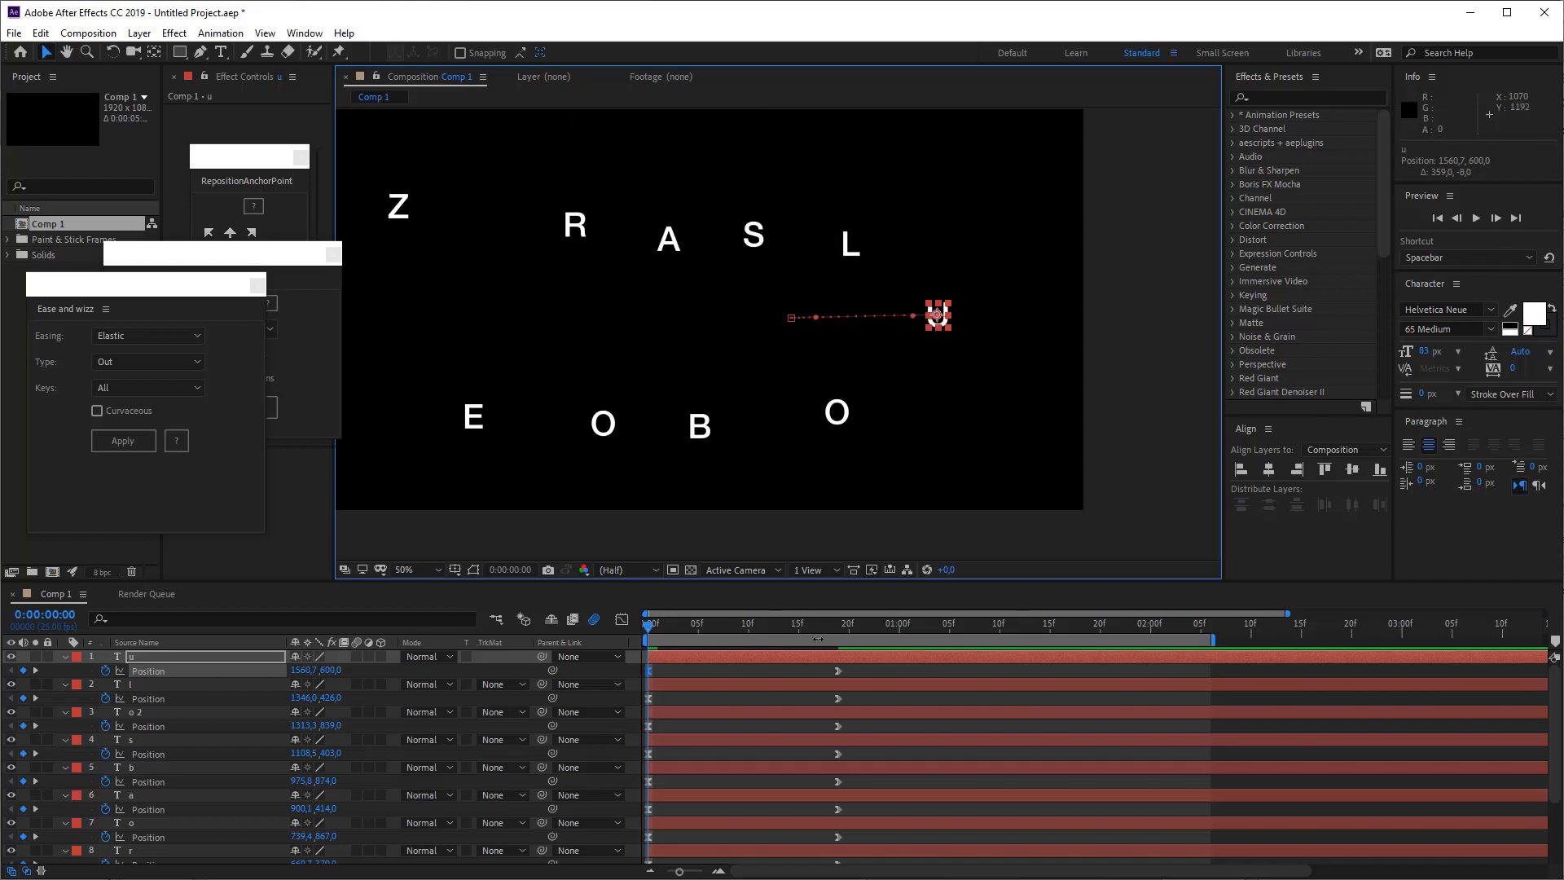
Apply the Elastic out, Back in easing with type In + Out and all keys to the ten letters' Position keyframes
{"action": "left_click_drag", "start_coordinate": [859, 671], "coordinate": [791, 834]}
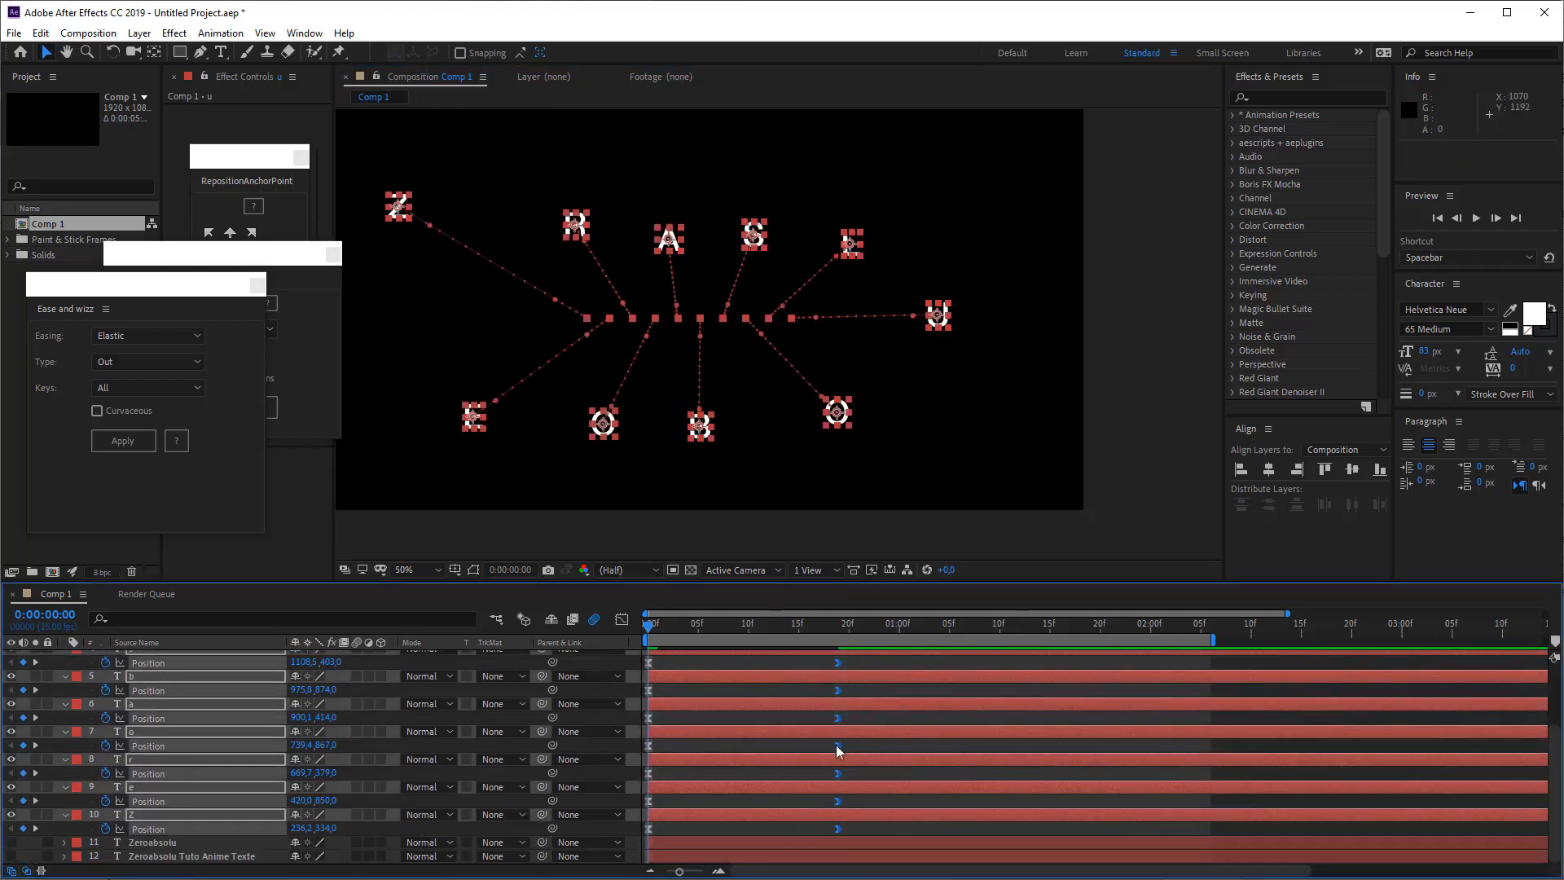
{"action": "left_click", "coordinate": [130, 335]}
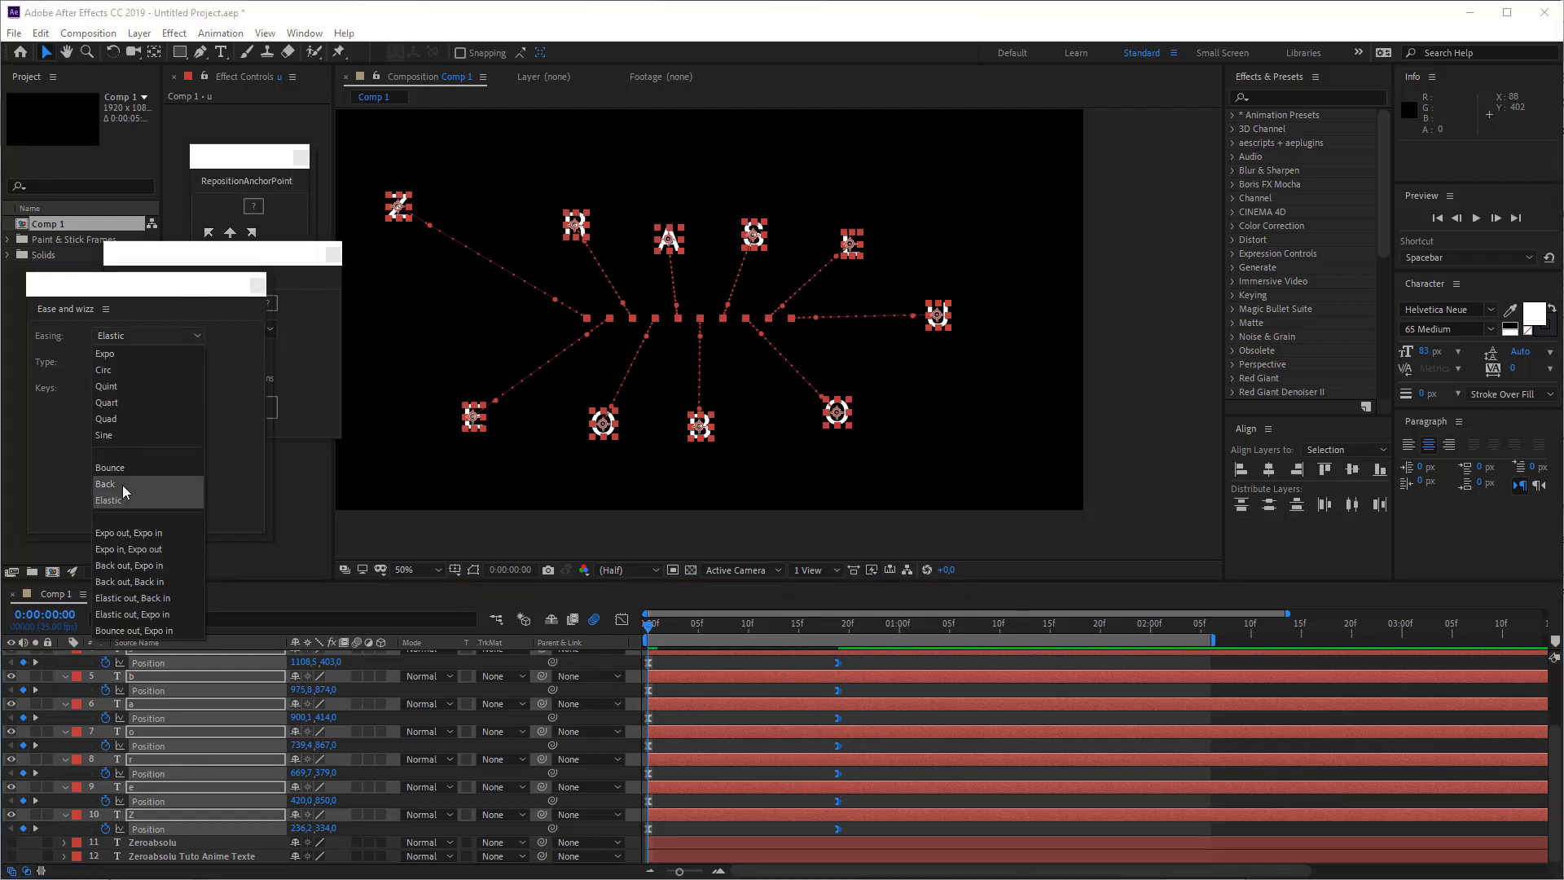
{"action": "left_click", "coordinate": [123, 486]}
{"action": "left_click", "coordinate": [132, 337]}
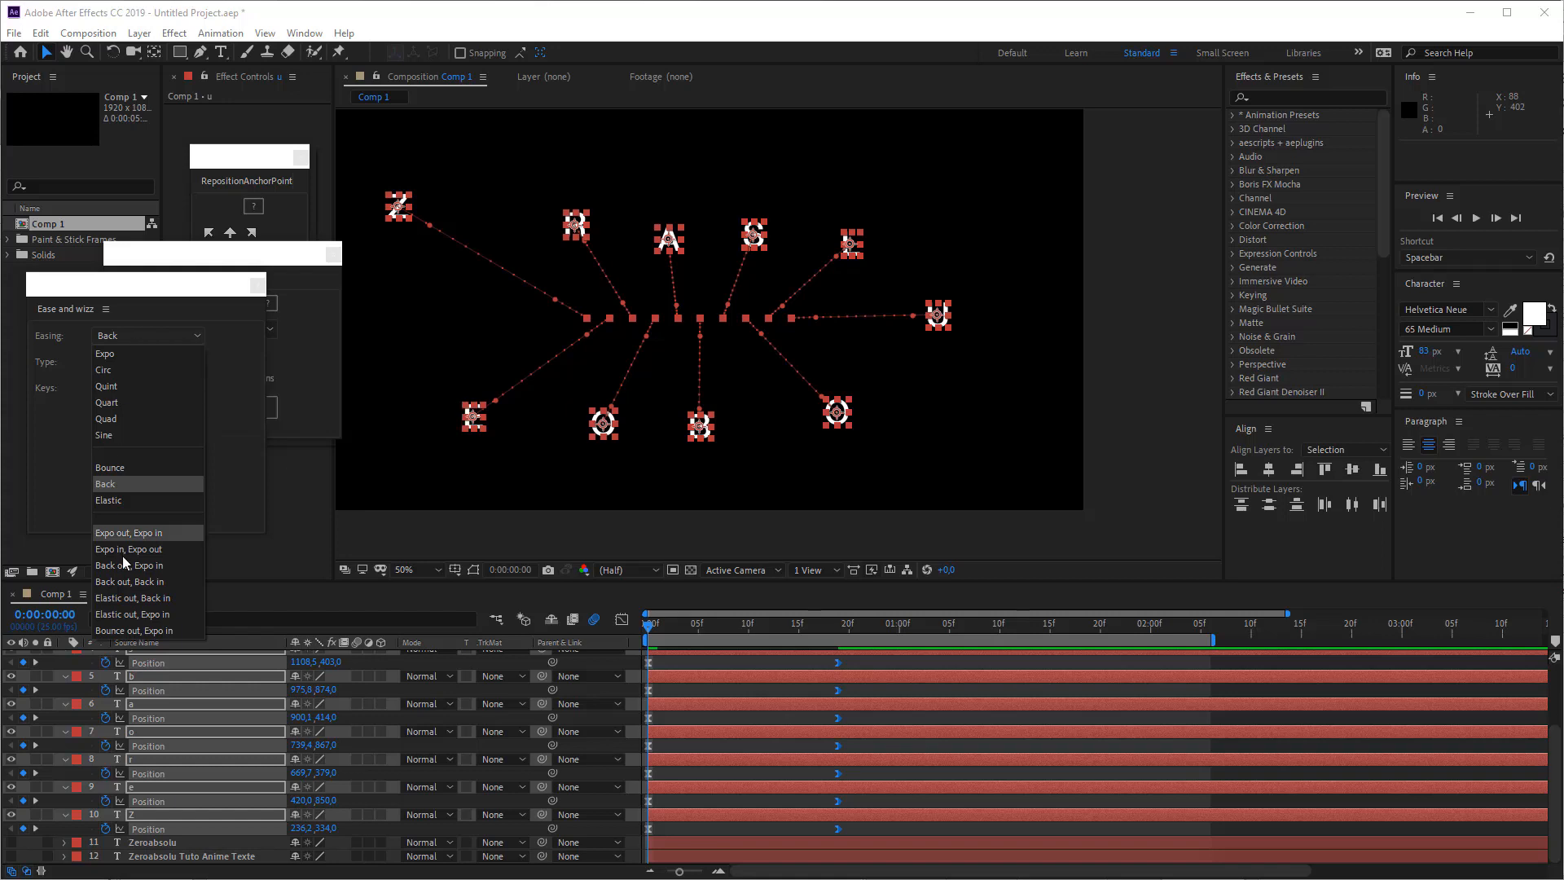
{"action": "left_click", "coordinate": [139, 598]}
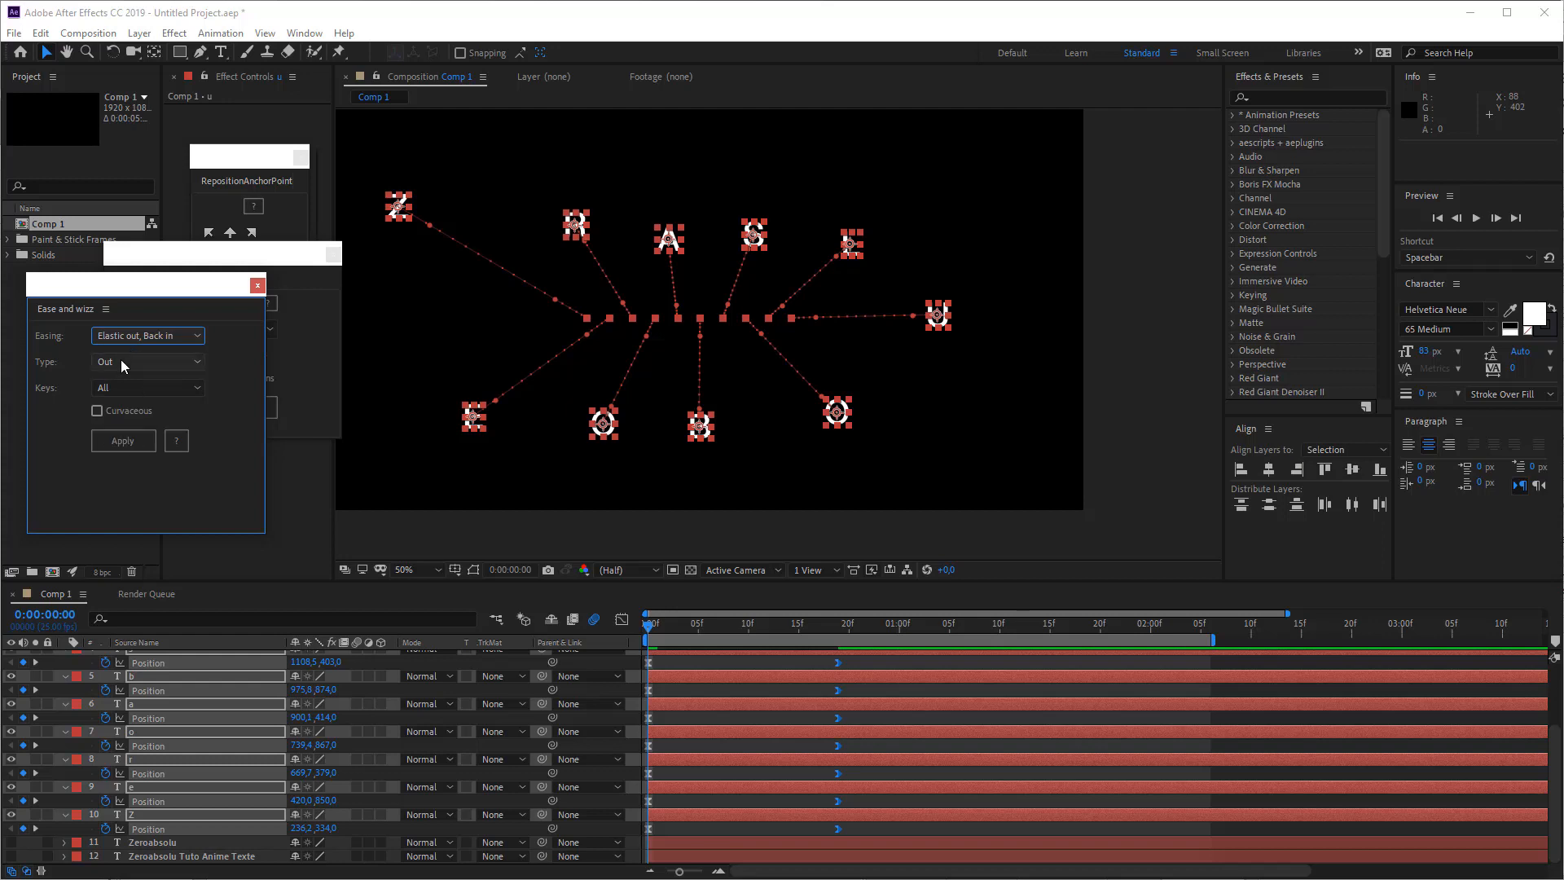
{"action": "left_click", "coordinate": [124, 381]}
{"action": "left_click", "coordinate": [125, 443]}
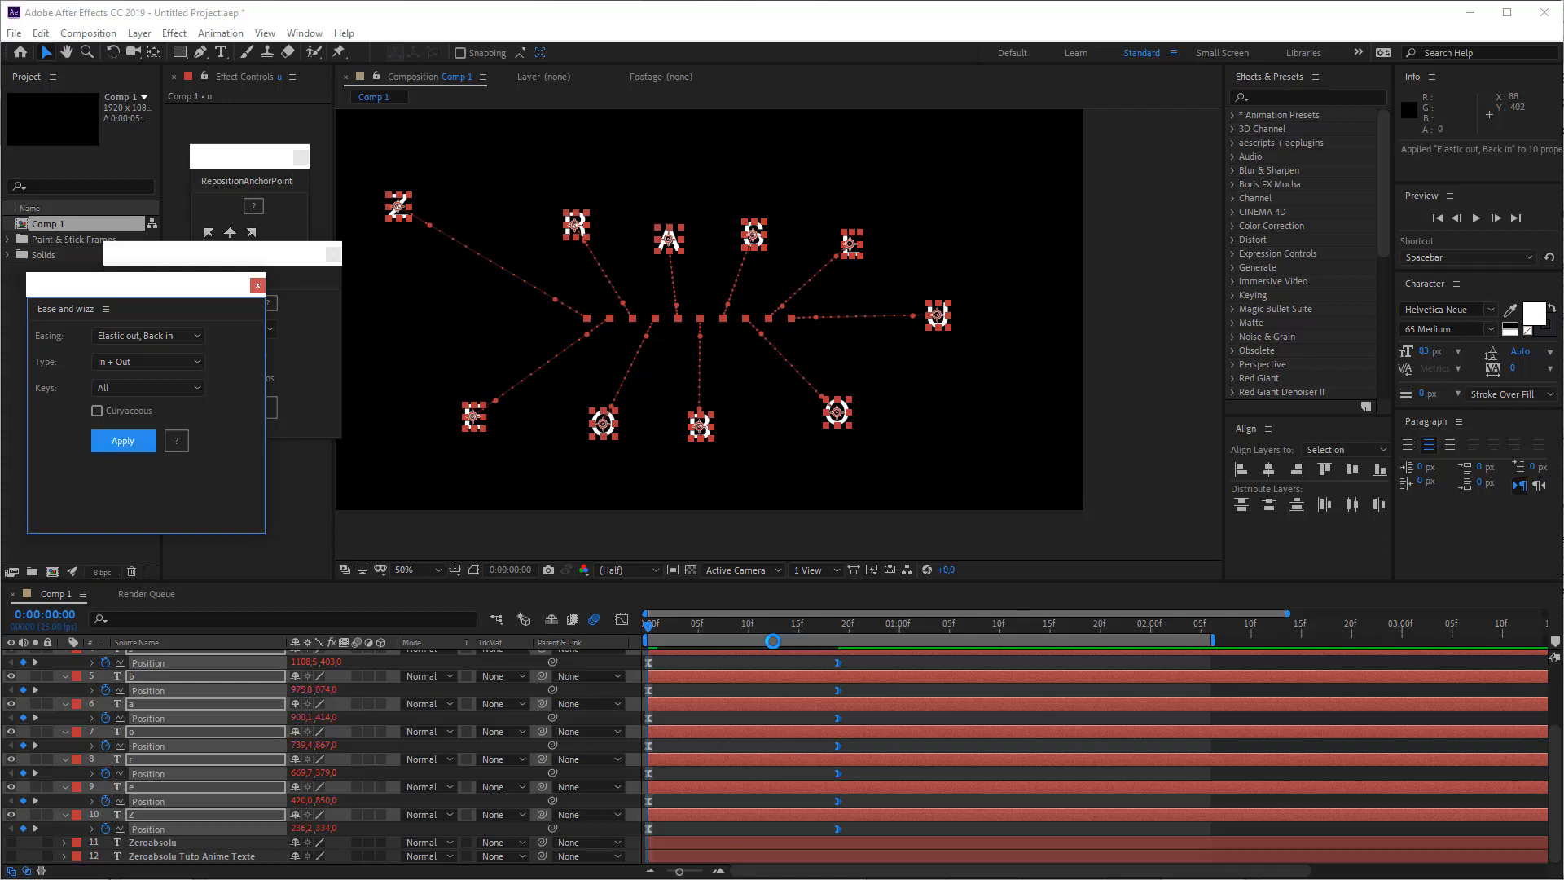
Preview the letter animation, enlarge the composition view and play the animation again up close
{"action": "key", "text": "space"}
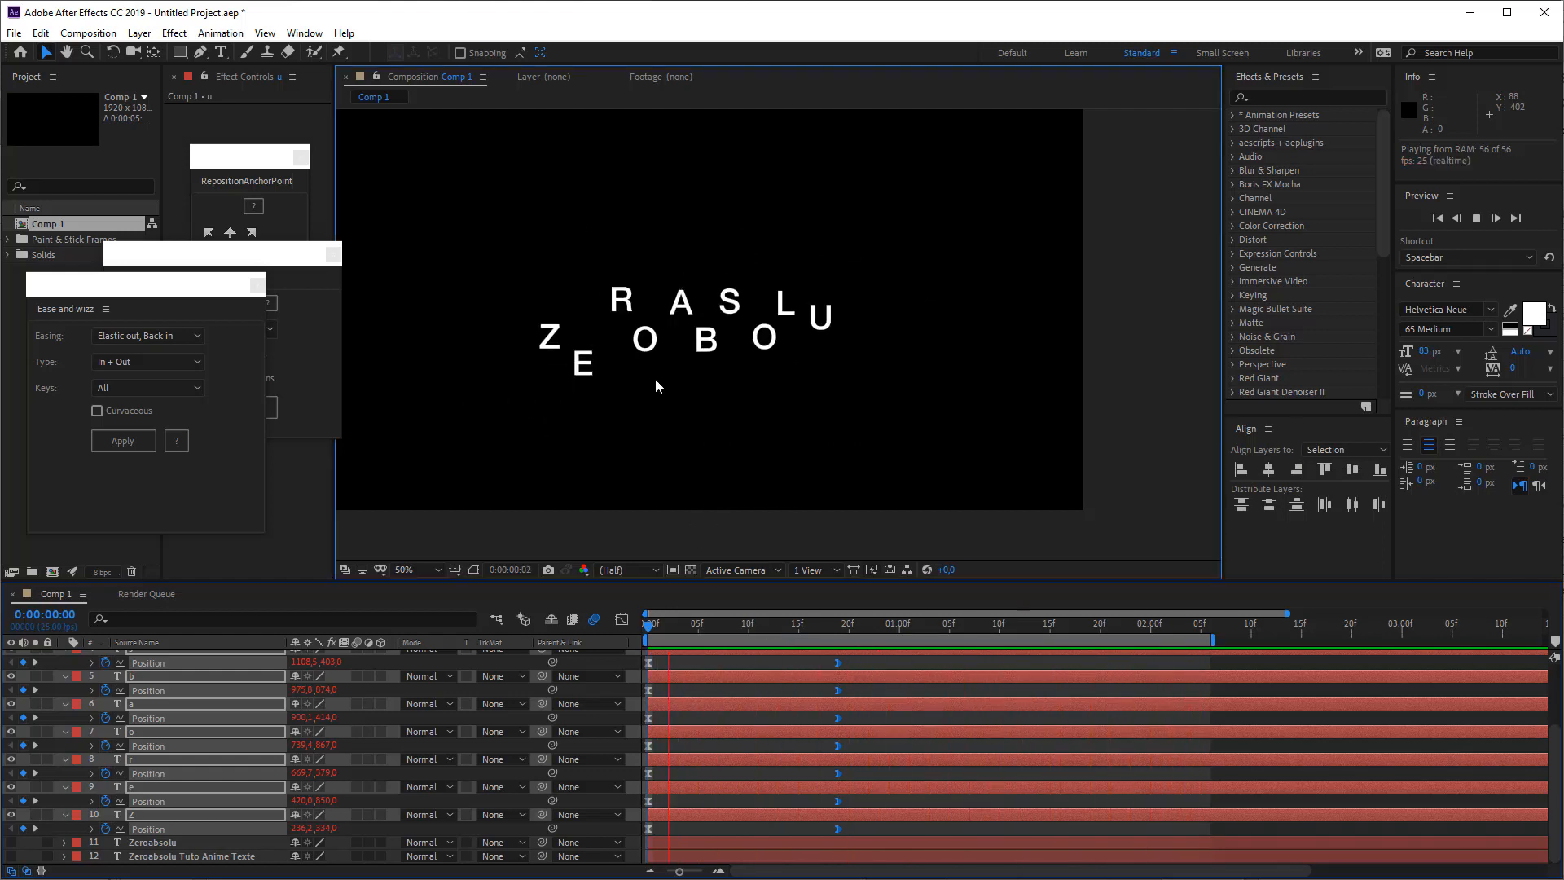
{"action": "key", "text": "space"}
{"action": "scroll", "coordinate": [674, 320], "scroll_direction": "down", "scroll_amount": 1}
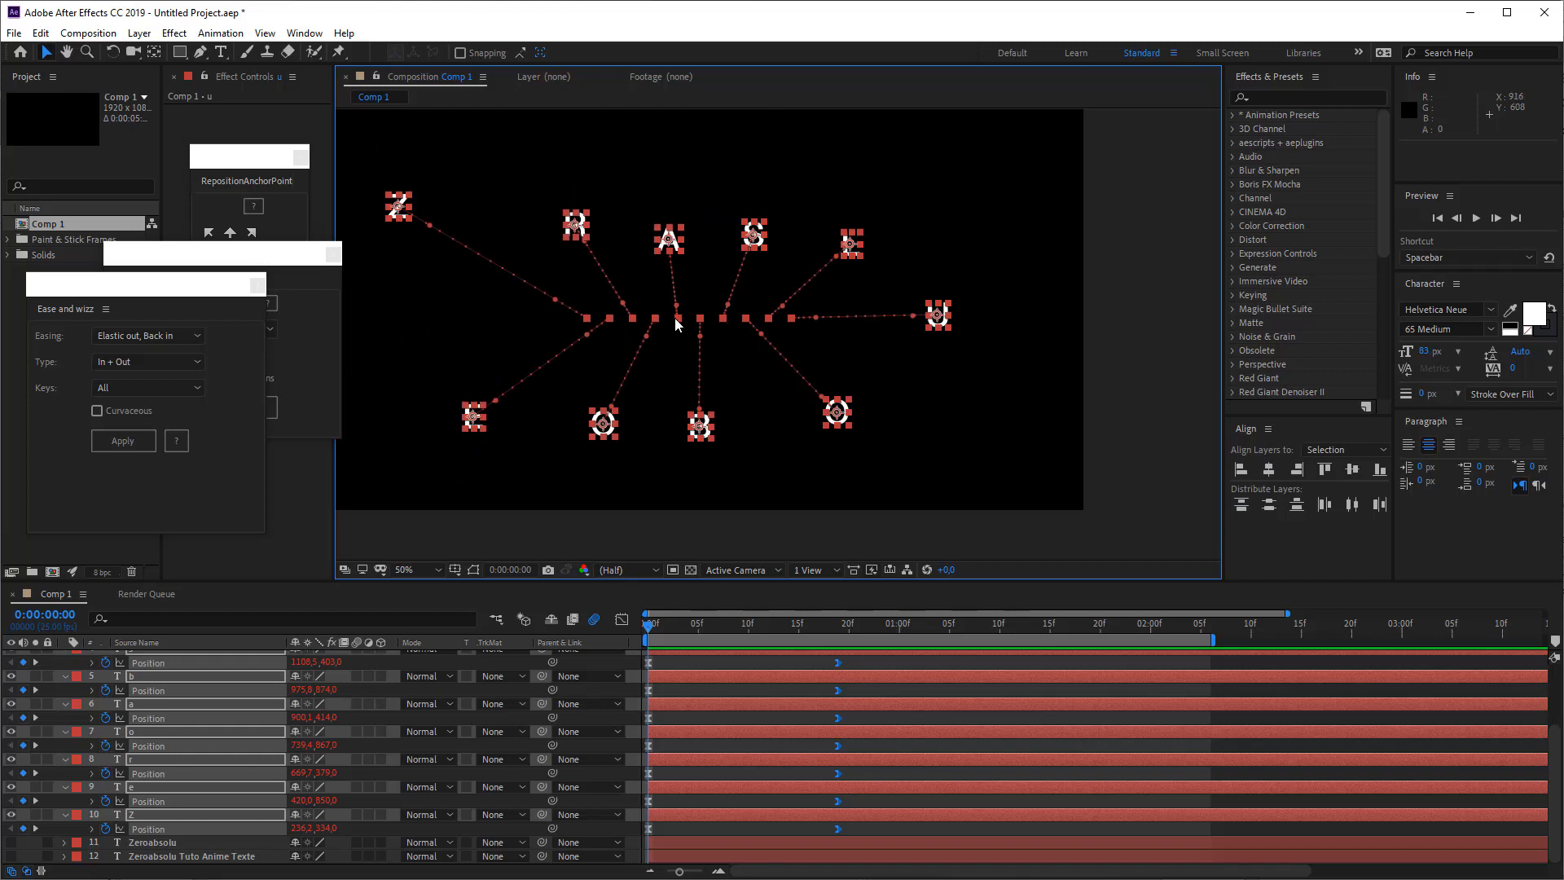
{"action": "scroll", "coordinate": [675, 320], "scroll_direction": "up", "scroll_amount": 1}
{"action": "left_click_drag", "start_coordinate": [663, 308], "coordinate": [768, 451]}
{"action": "key", "text": "v"}
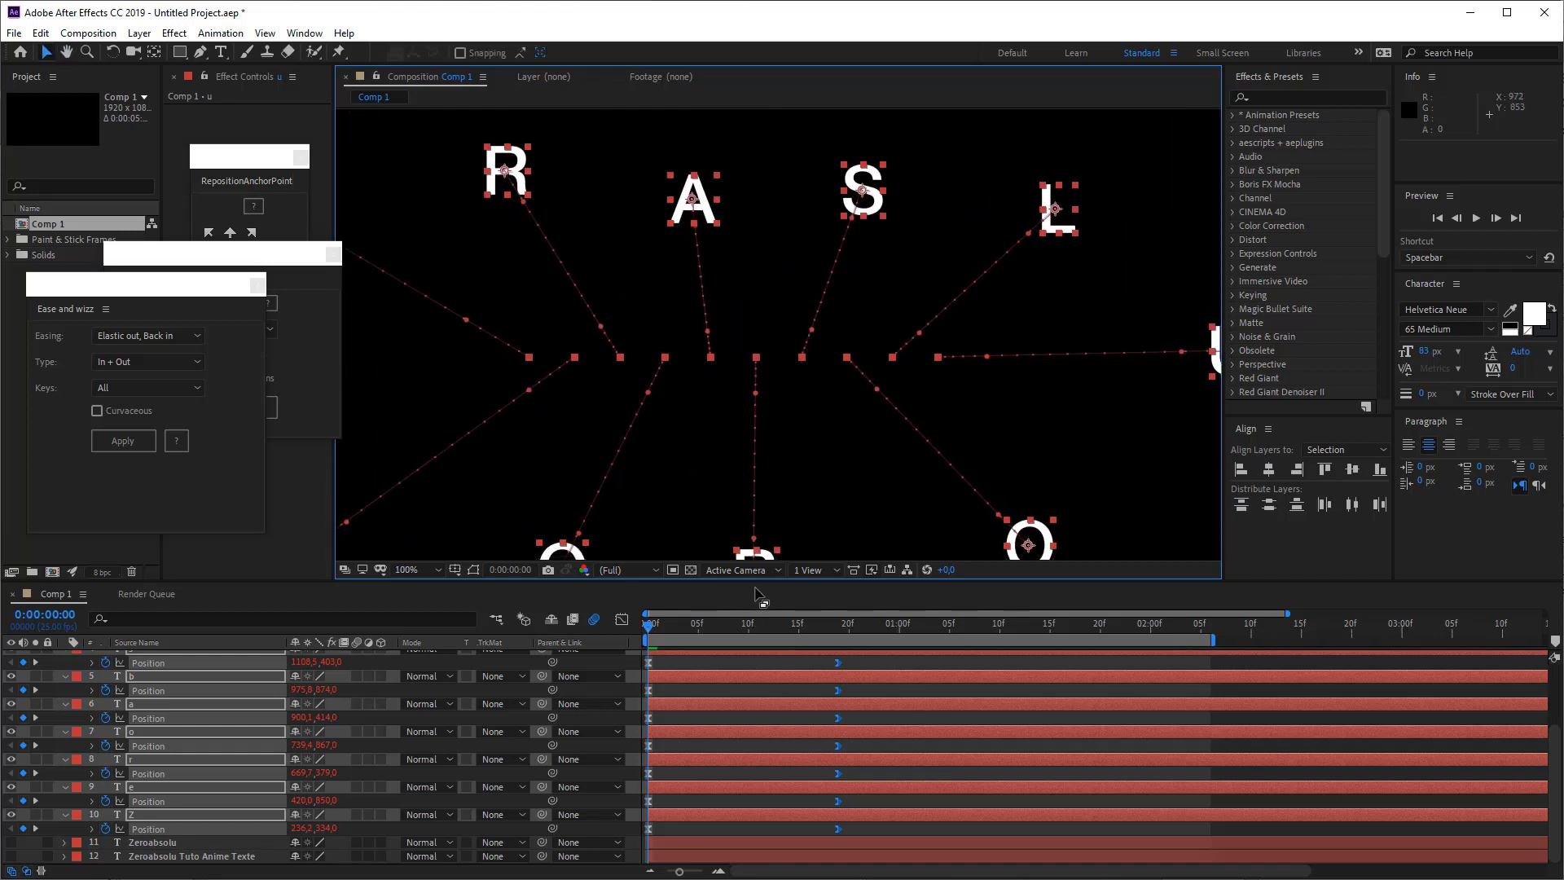
{"action": "left_click_drag", "start_coordinate": [757, 591], "coordinate": [763, 708]}
{"action": "key", "text": "space"}
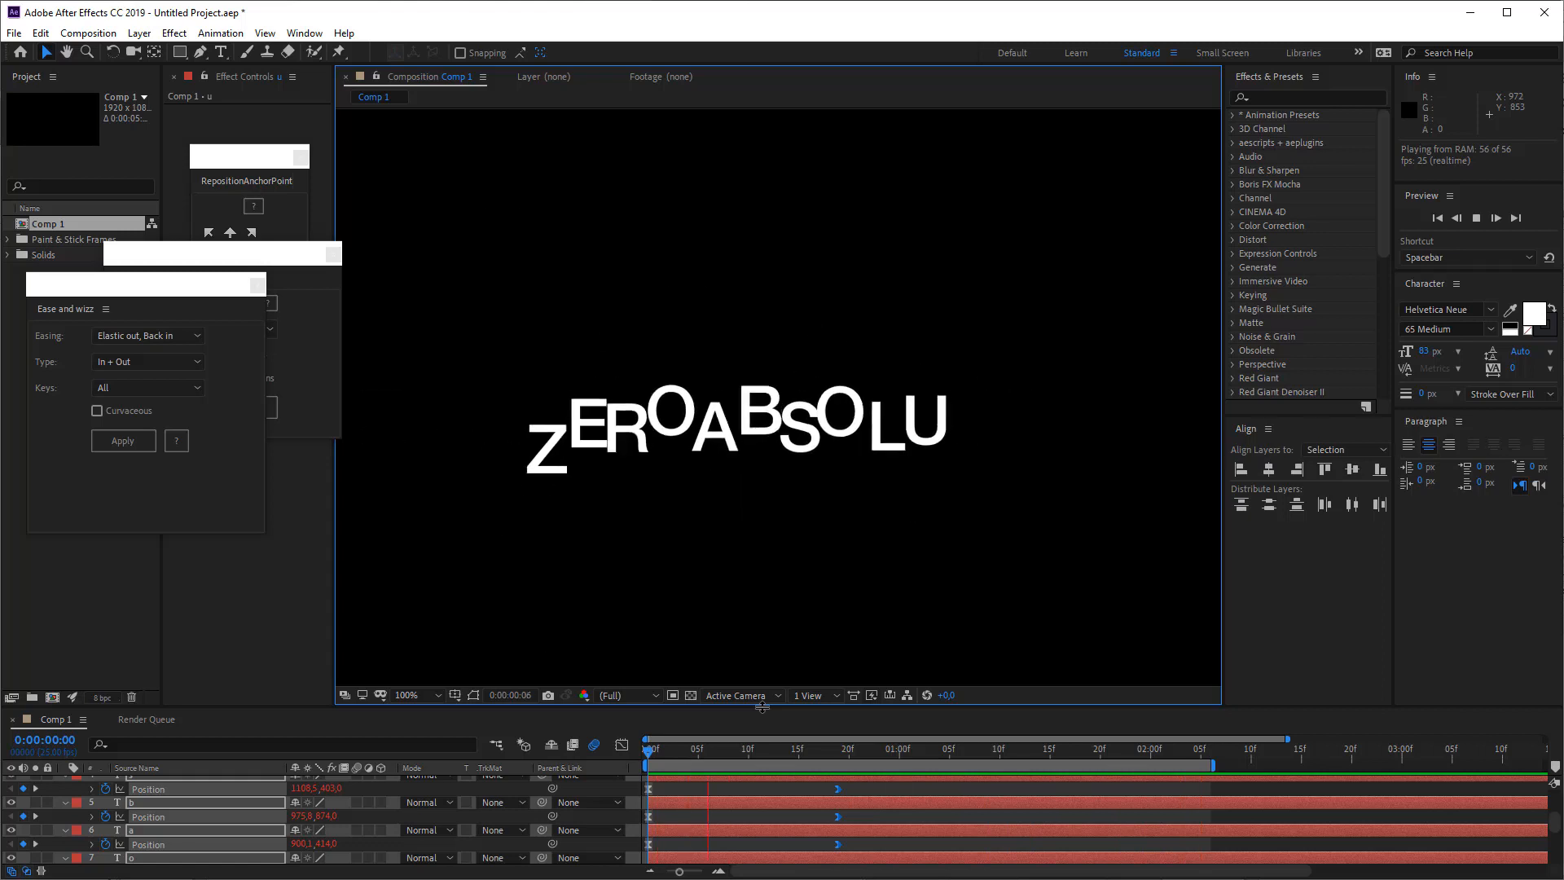
{"action": "key", "text": "space"}
{"action": "key", "text": "comma"}
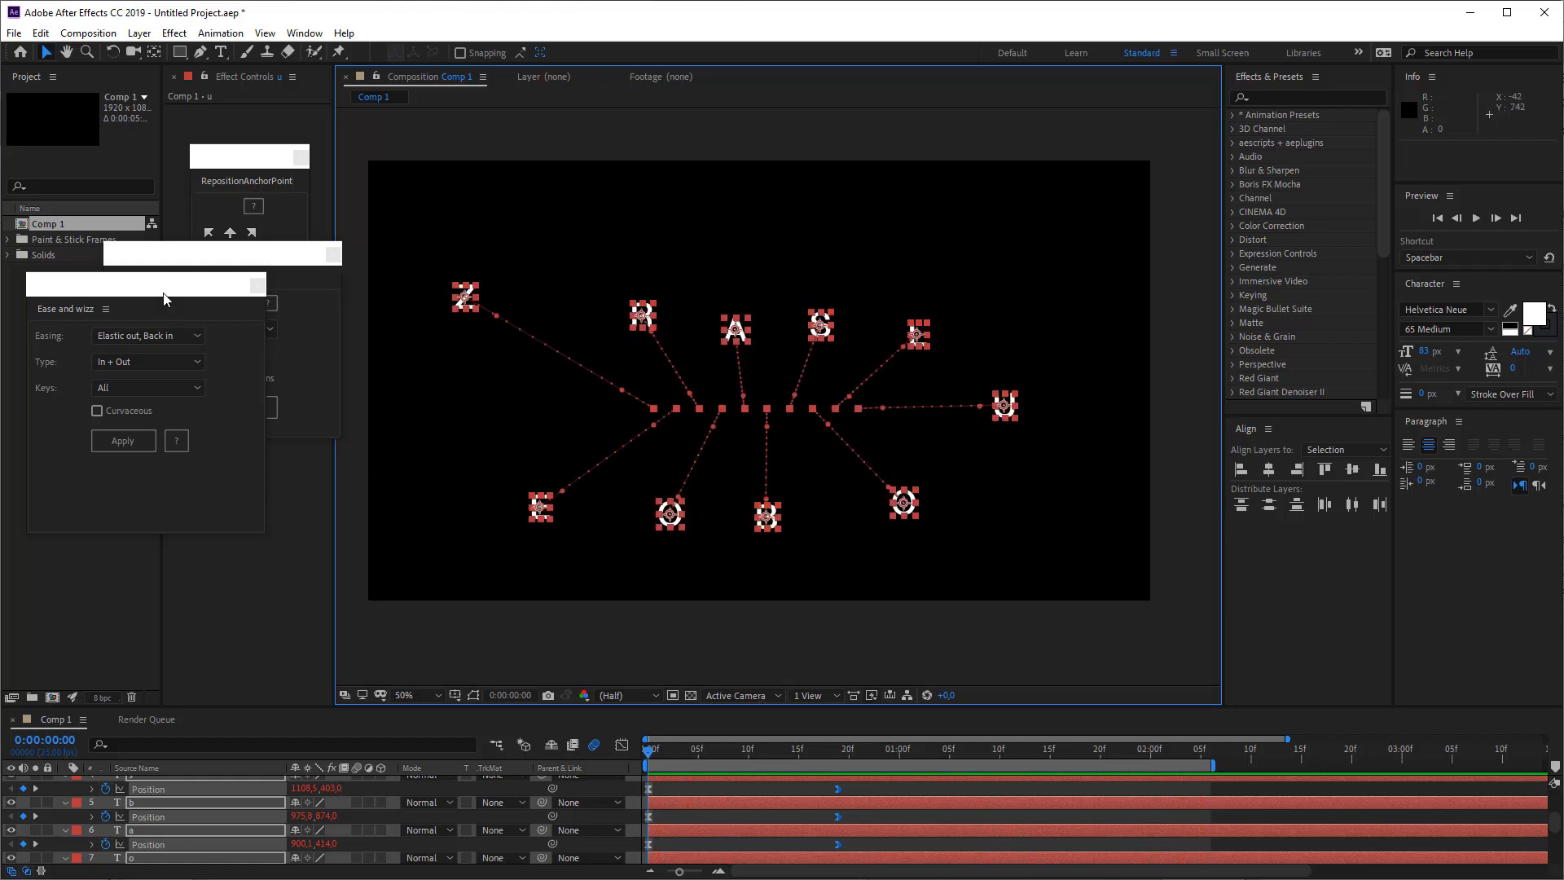
Spread out the floating Ease and Wizz and RepositionAnchorPoint windows so all three script windows can be seen
{"action": "left_click_drag", "start_coordinate": [163, 290], "coordinate": [158, 432]}
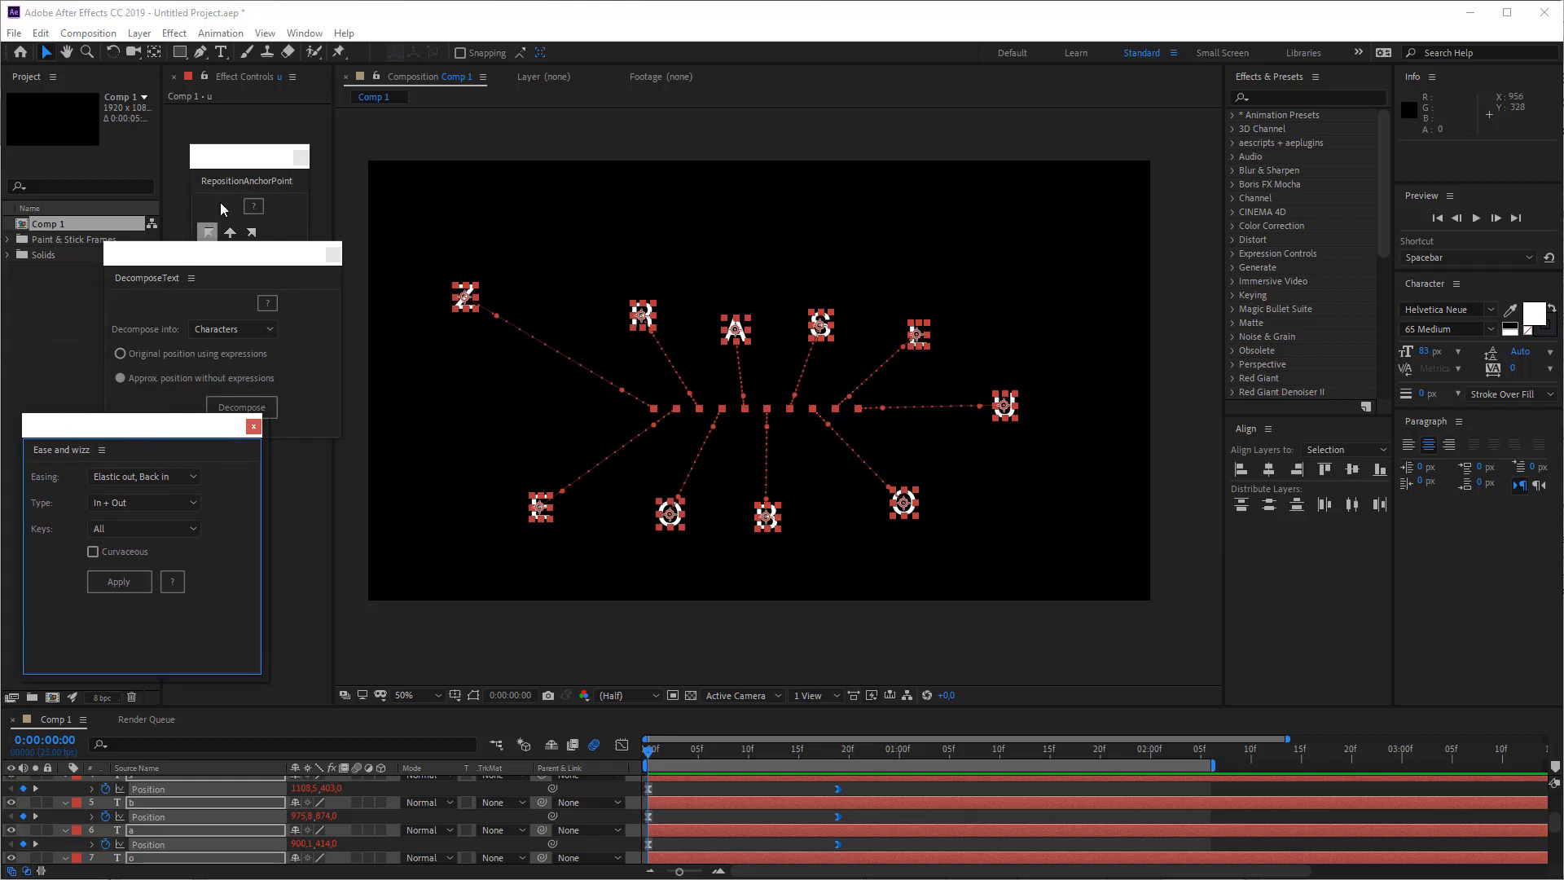
{"action": "left_click_drag", "start_coordinate": [222, 170], "coordinate": [183, 131]}
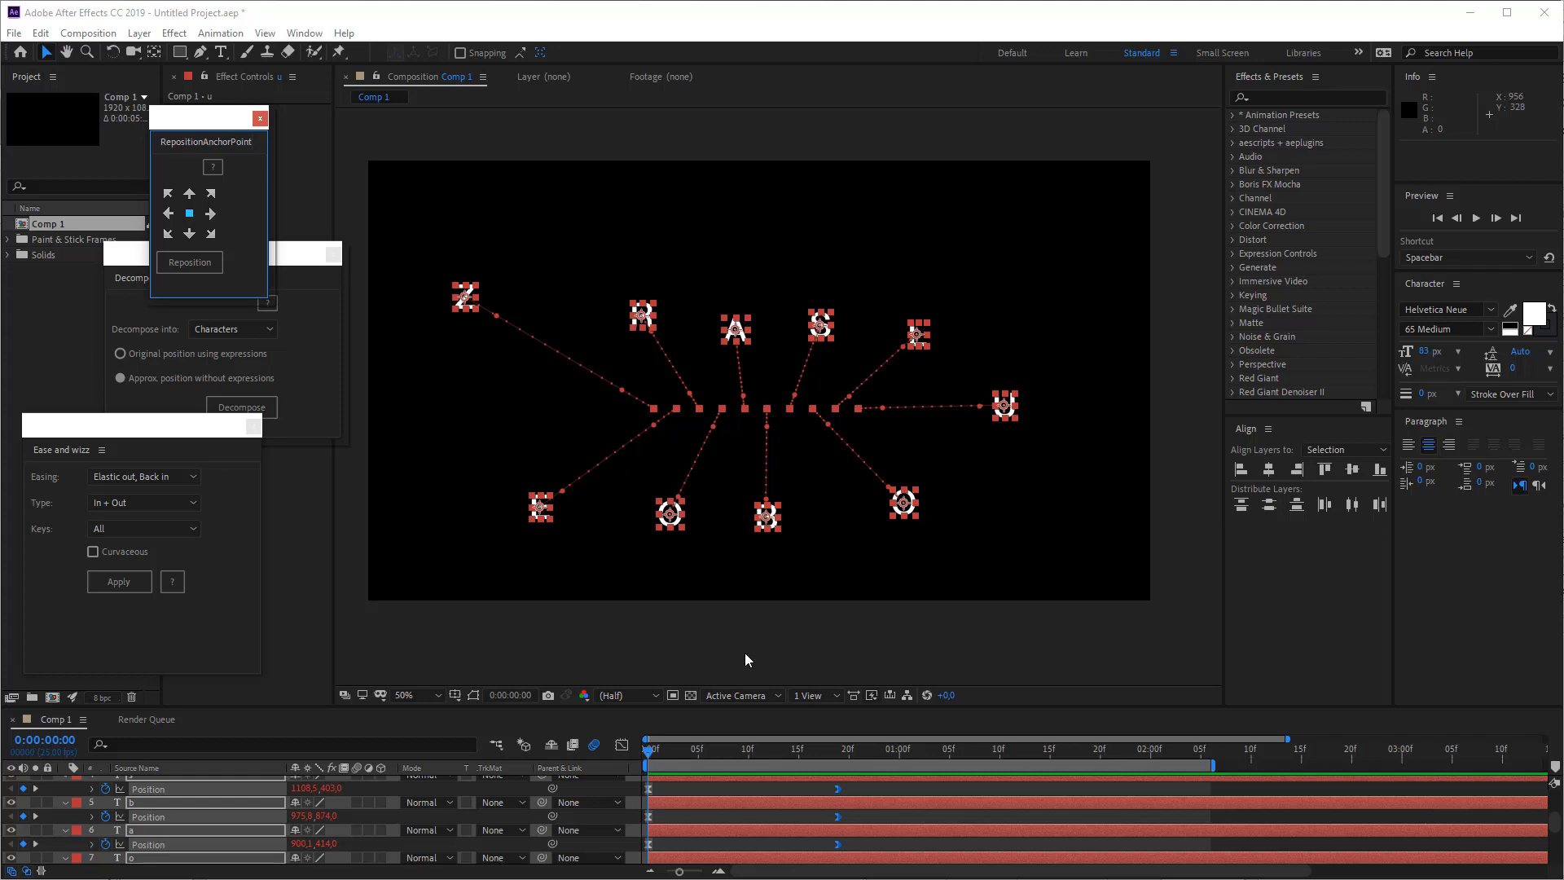
Switch to Firefox, examine the Ease and Wizz product page and its name-your-own-price option, and return to After Effects
{"action": "key", "text": "alt+Tab"}
{"action": "key", "text": "alt+Tab"}
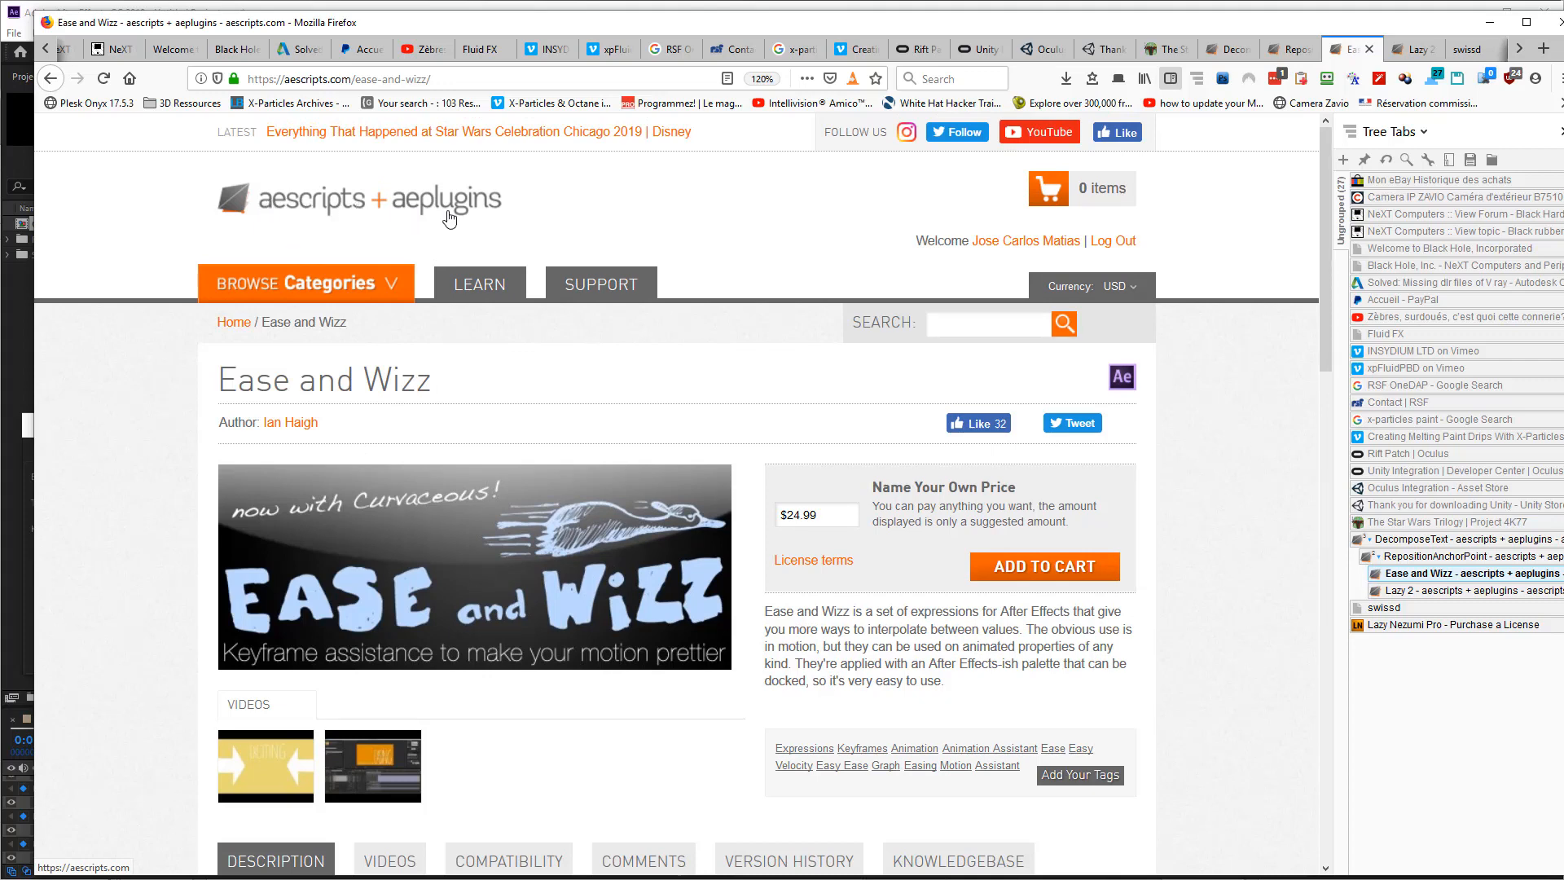
{"action": "scroll", "coordinate": [489, 244], "scroll_direction": "down", "scroll_amount": 3}
{"action": "left_click", "coordinate": [839, 330]}
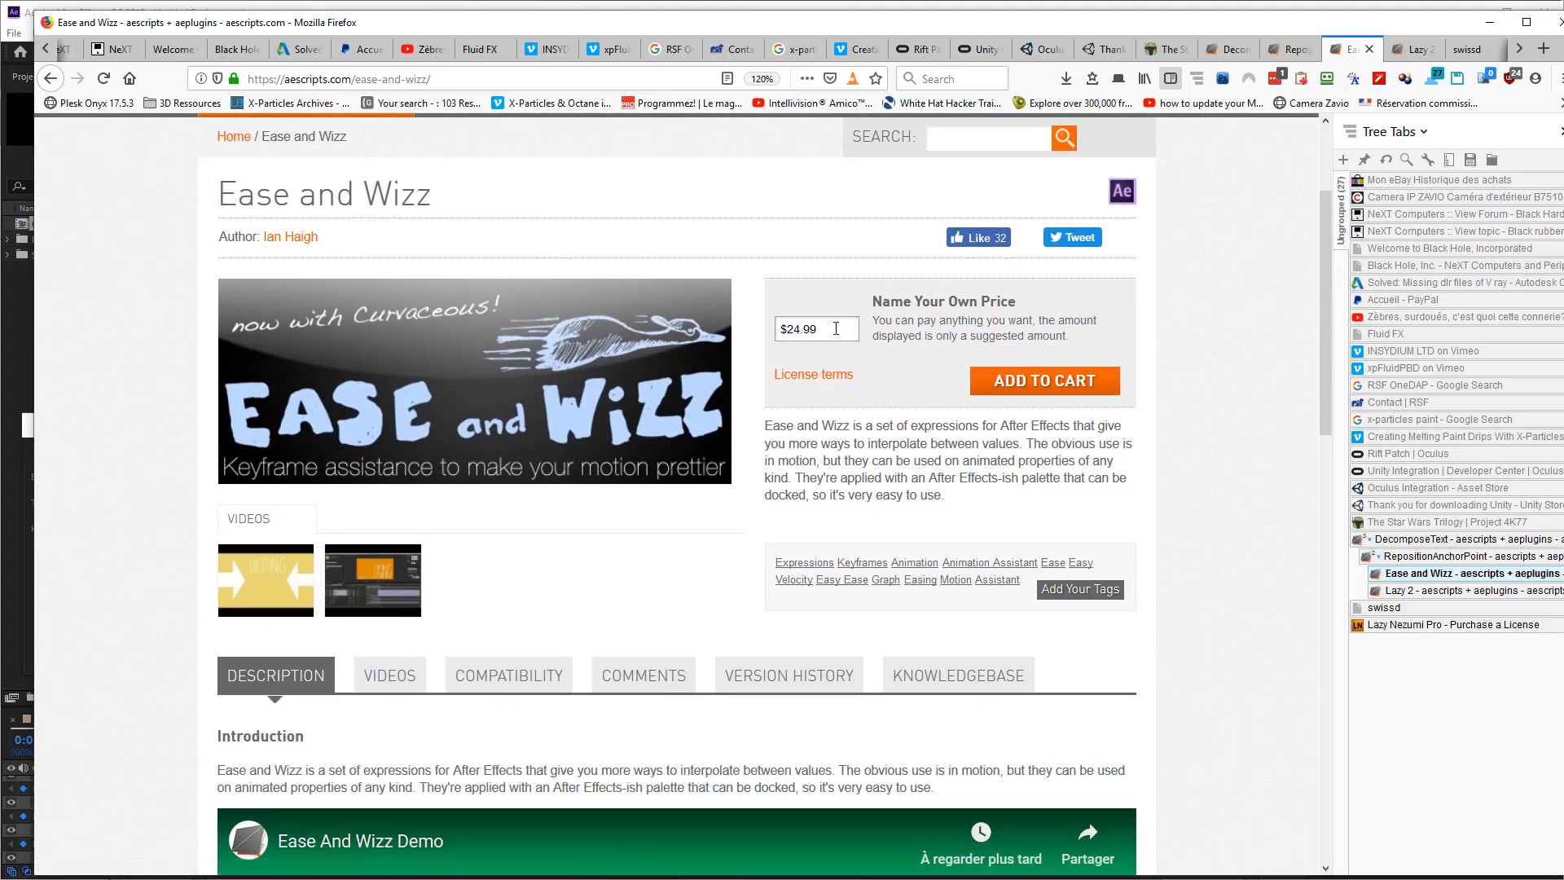
{"action": "left_click", "coordinate": [22, 16]}
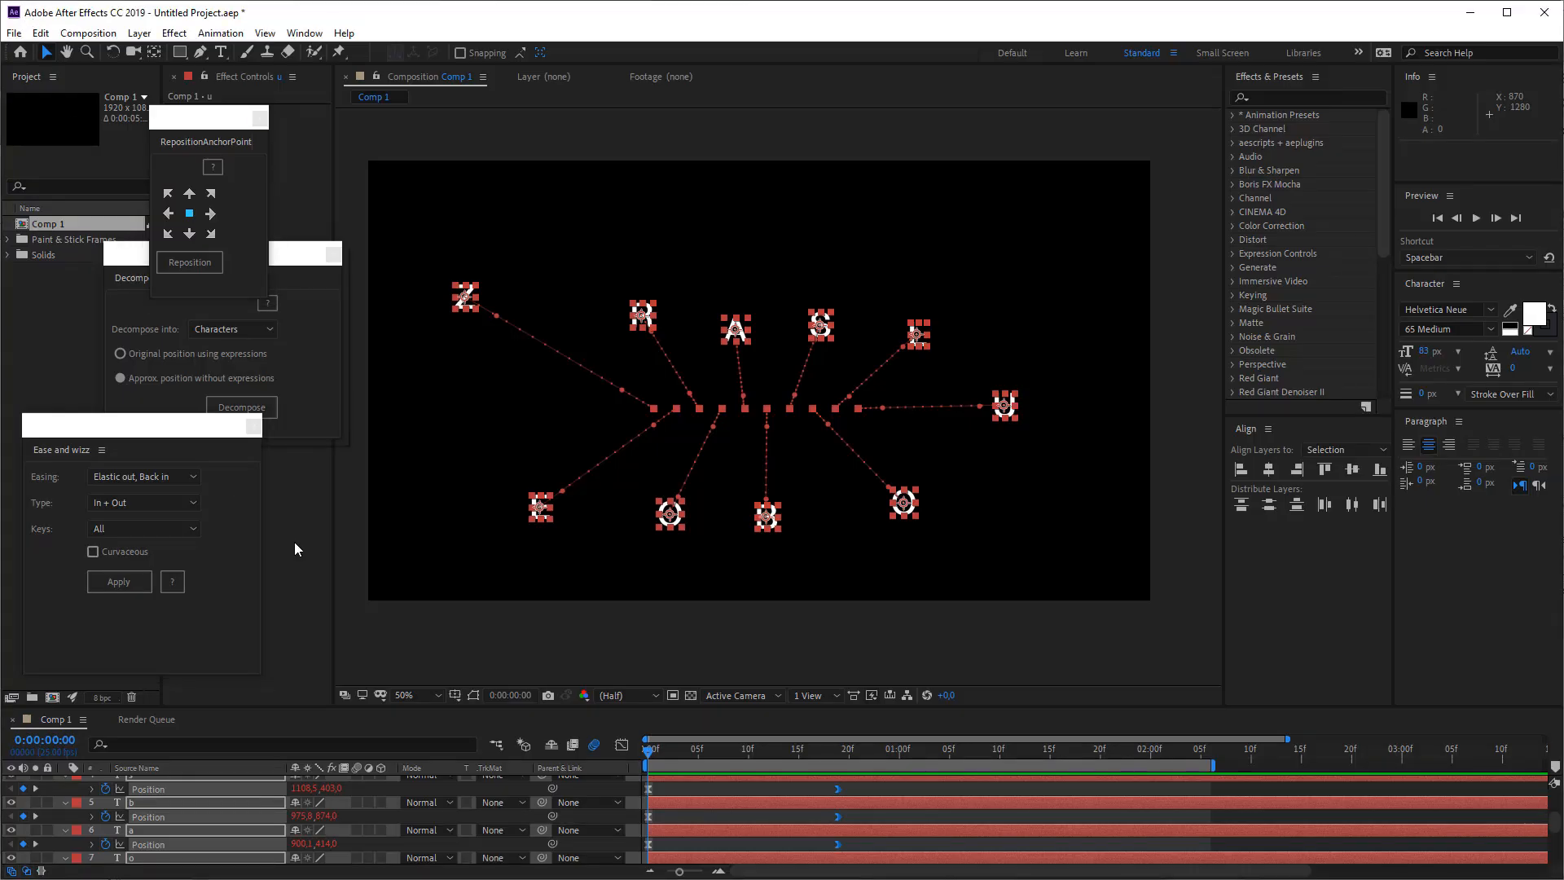